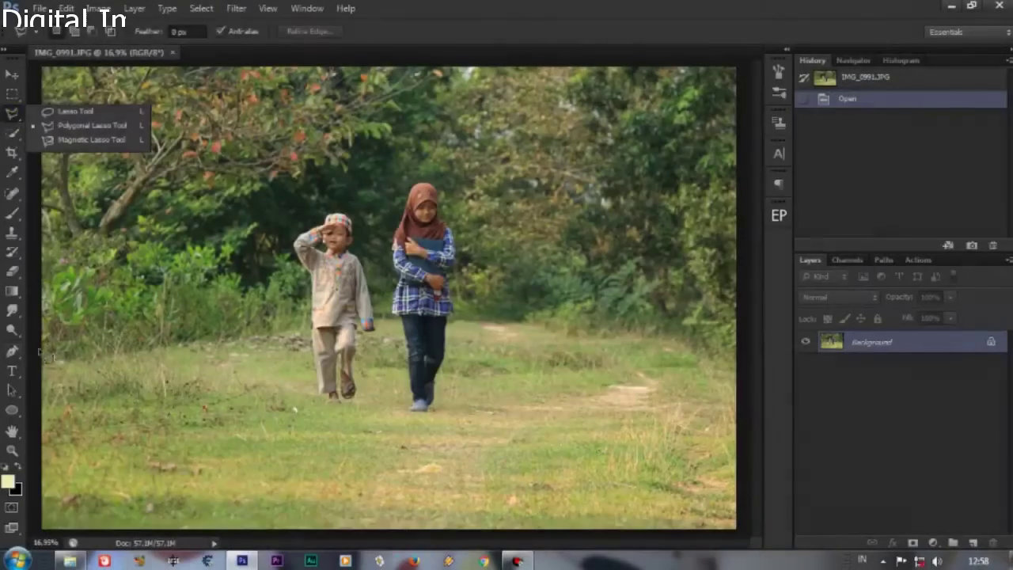
# - With the Pen tool, start a path at the boy's cap and trace its edge toward the saluting arm
pyautogui.press('p')
pyautogui.scroll(10, 338, 222)
pyautogui.click(380, 181)
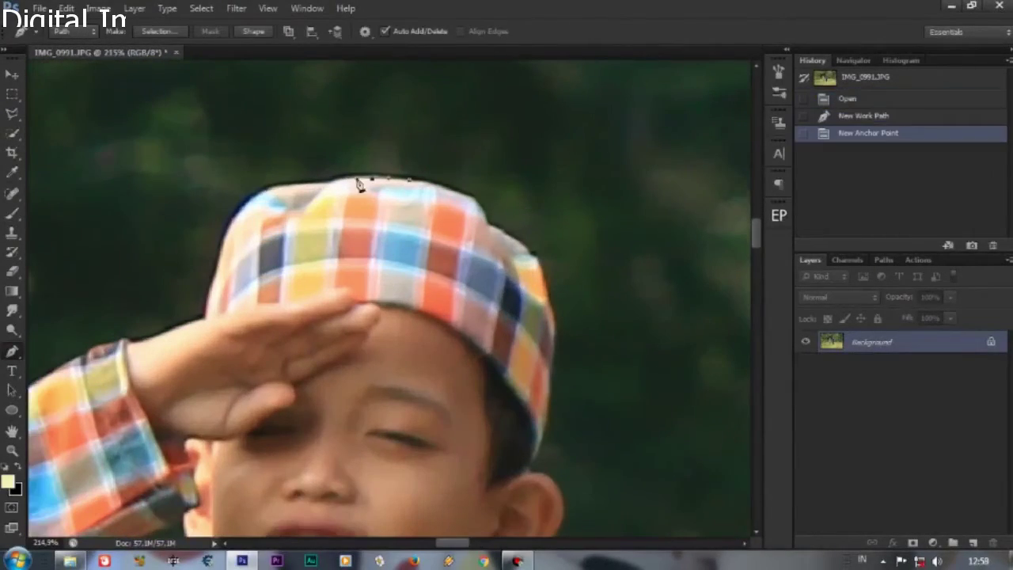
pyautogui.click(267, 194)
pyautogui.click(235, 214)
pyautogui.scroll(-2, 235, 215)
pyautogui.click(233, 170)
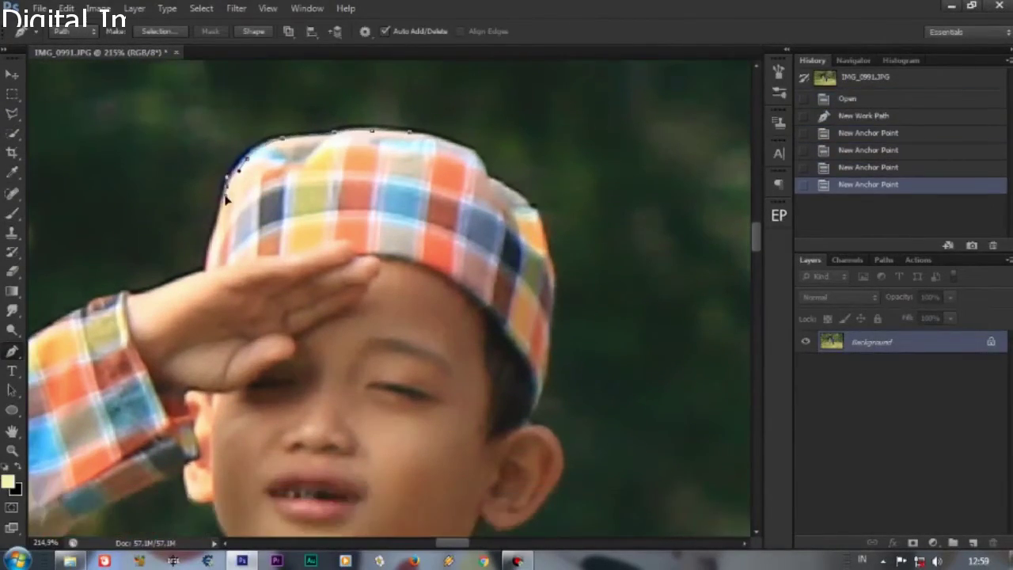
pyautogui.hscroll(-5, 317, 238)
pyautogui.click(445, 138)
pyautogui.click(435, 162)
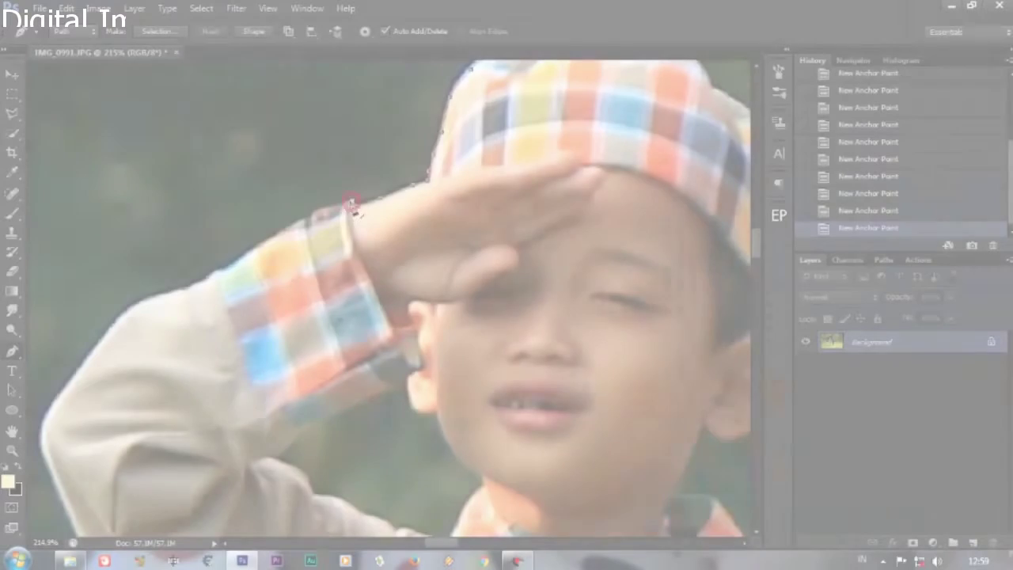
# - Restore the accidentally cleared path and add an anchor along the boy's arm edge
pyautogui.hscroll(-3, 467, 190)
pyautogui.scroll(-1, 452, 158)
pyautogui.hscroll(-3, 509, 136)
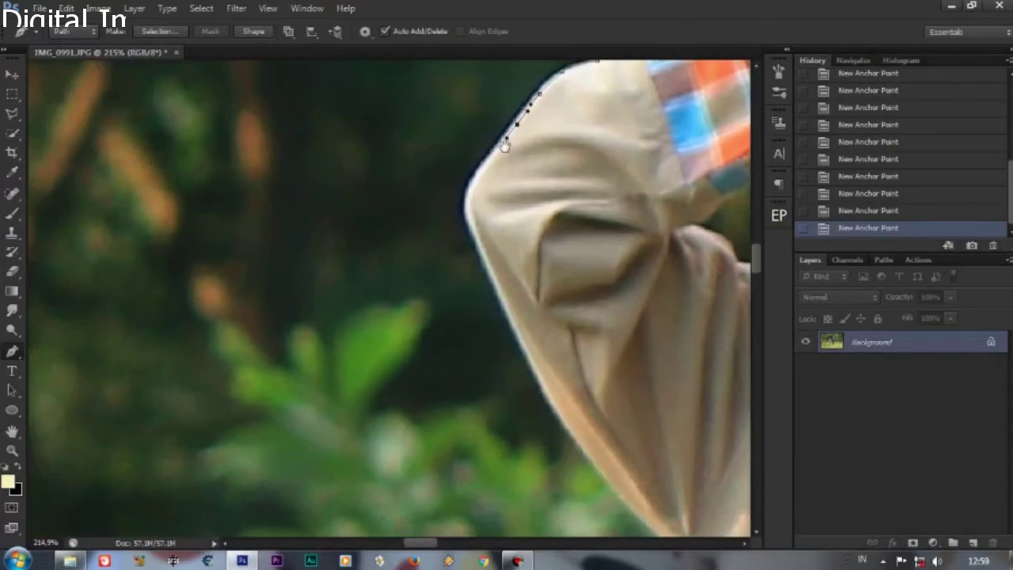
pyautogui.scroll(-2, 368, 123)
pyautogui.hscroll(4, 368, 124)
pyautogui.scroll(-1, 317, 158)
pyautogui.hotkey('ctrl', 'z')
pyautogui.click(310, 290)
# - Scroll down along the boy's trouser leg and sandal, then back up the traced path
pyautogui.scroll(-3, 477, 245)
pyautogui.scroll(-2, 499, 240)
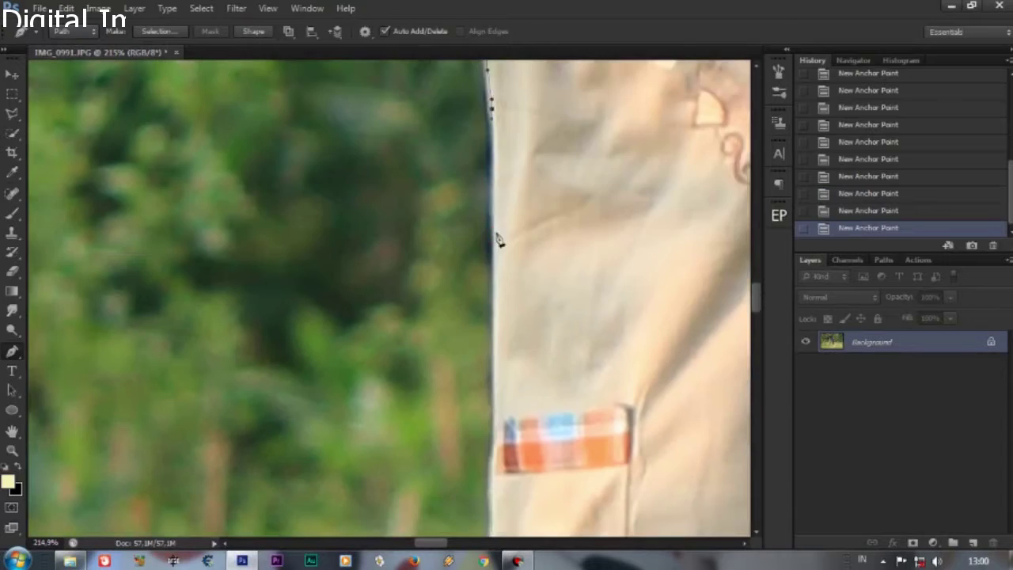
pyautogui.scroll(-3, 499, 240)
pyautogui.scroll(-2, 494, 226)
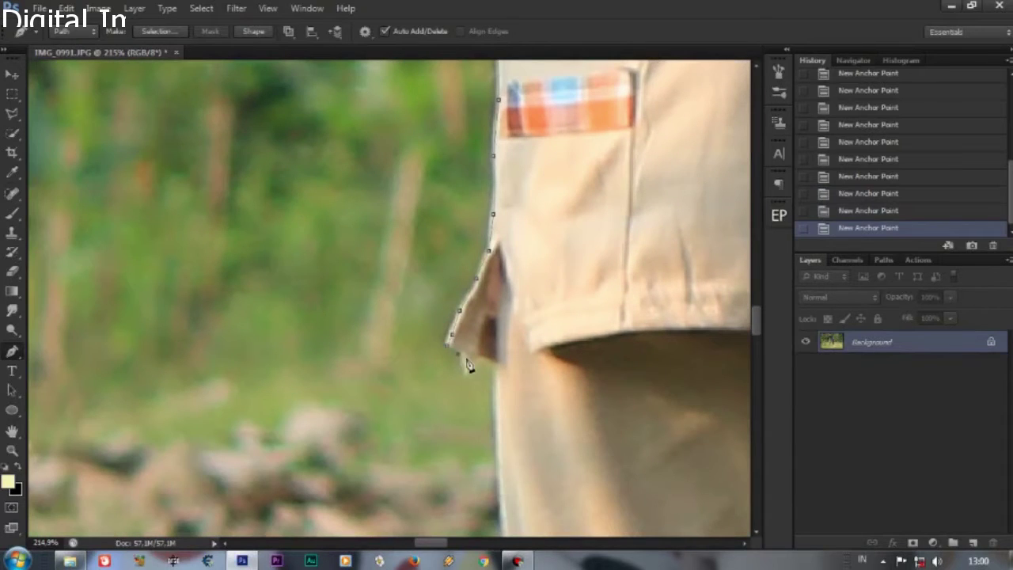
pyautogui.scroll(-3, 467, 364)
pyautogui.scroll(-3, 427, 261)
pyautogui.scroll(-3, 451, 206)
pyautogui.scroll(-2, 455, 246)
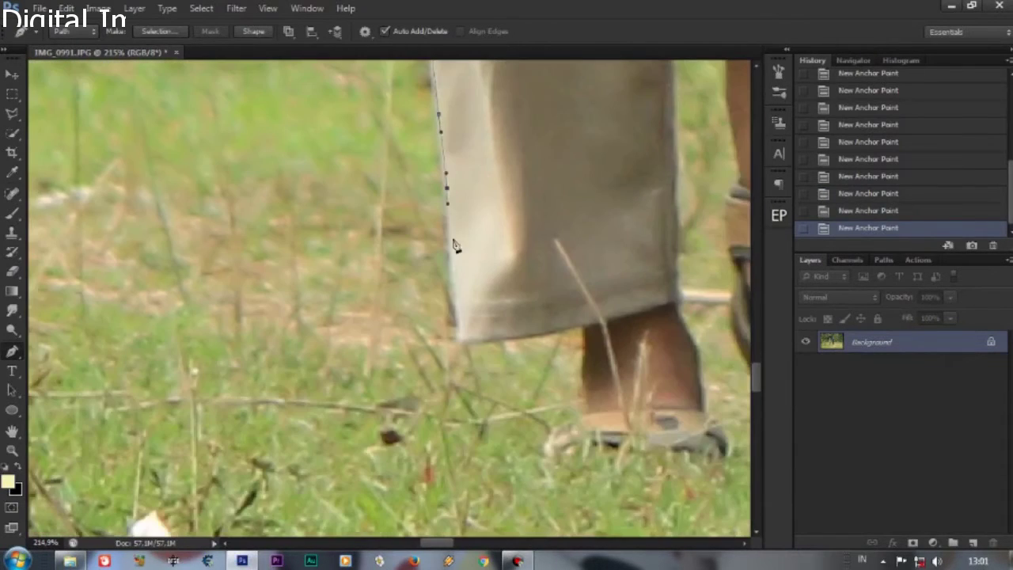
pyautogui.hscroll(5, 562, 389)
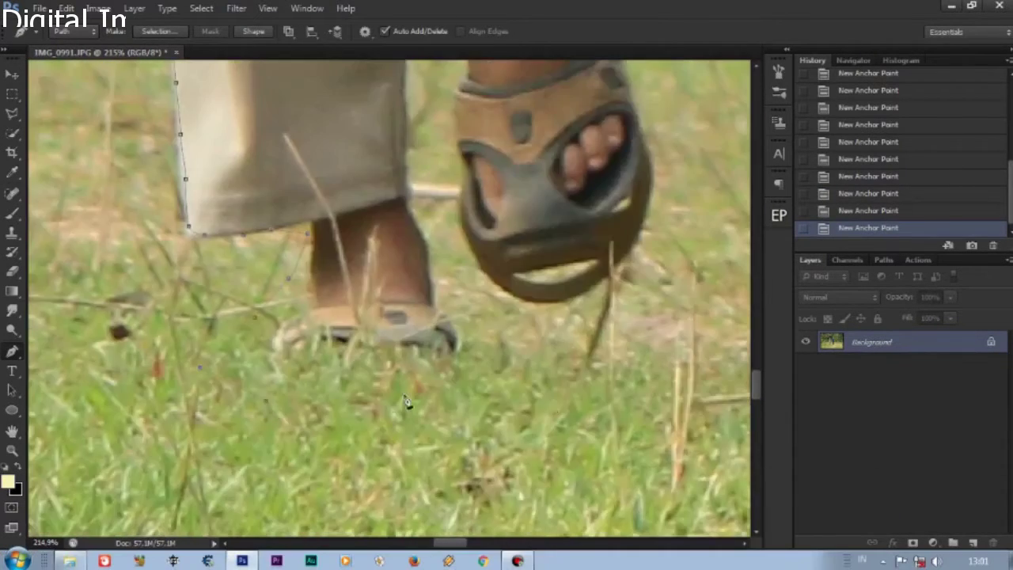
pyautogui.scroll(2, 554, 356)
pyautogui.scroll(3, 553, 354)
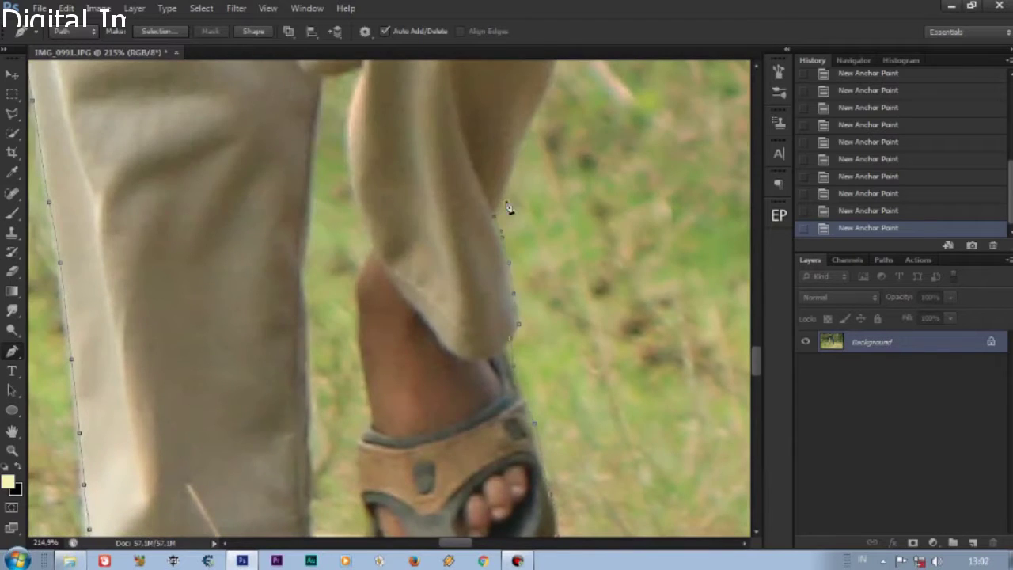
pyautogui.scroll(3, 511, 213)
pyautogui.scroll(3, 531, 269)
pyautogui.scroll(3, 528, 325)
pyautogui.scroll(3, 538, 348)
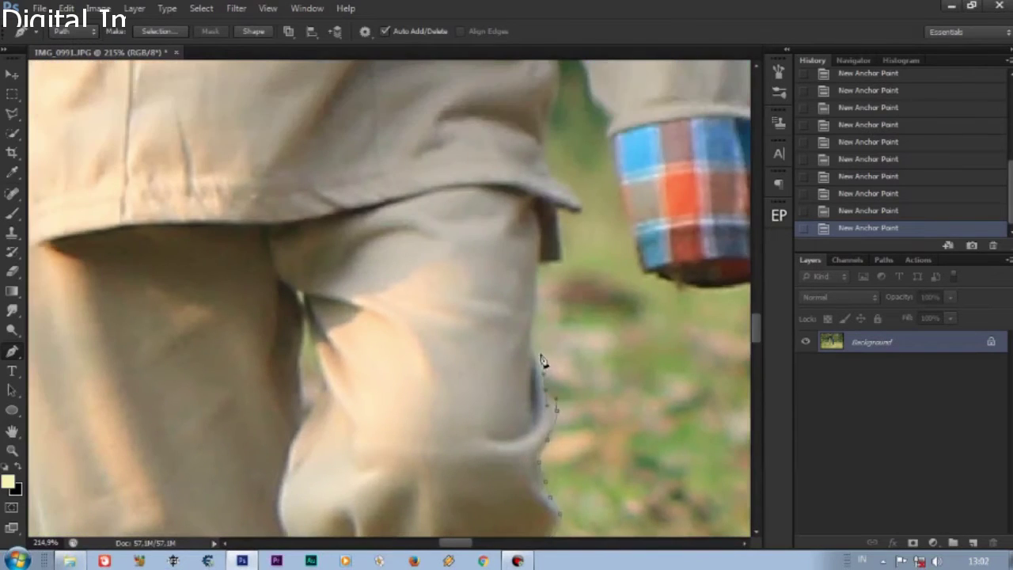
pyautogui.scroll(3, 543, 360)
pyautogui.scroll(3, 467, 366)
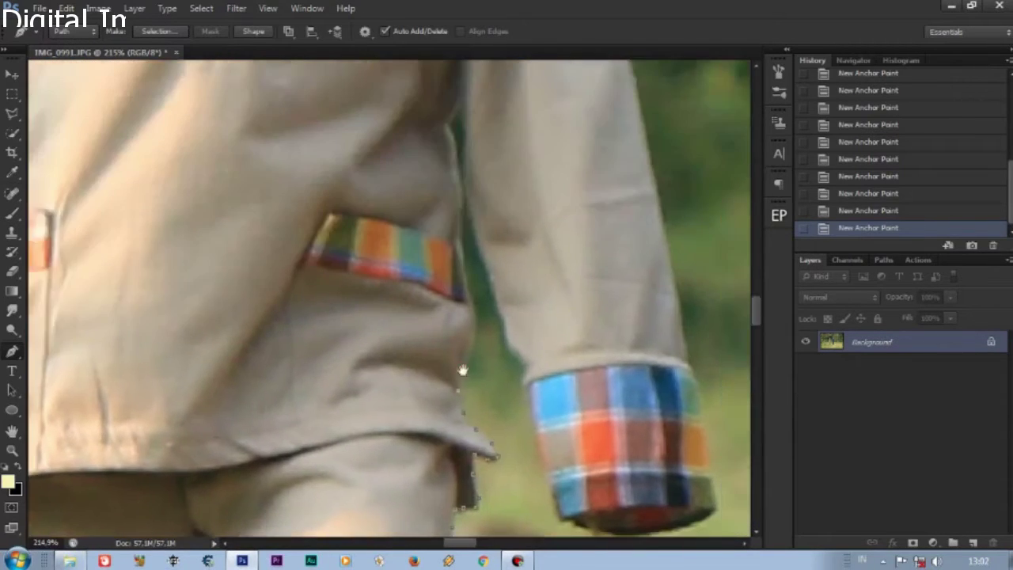
pyautogui.scroll(3, 479, 369)
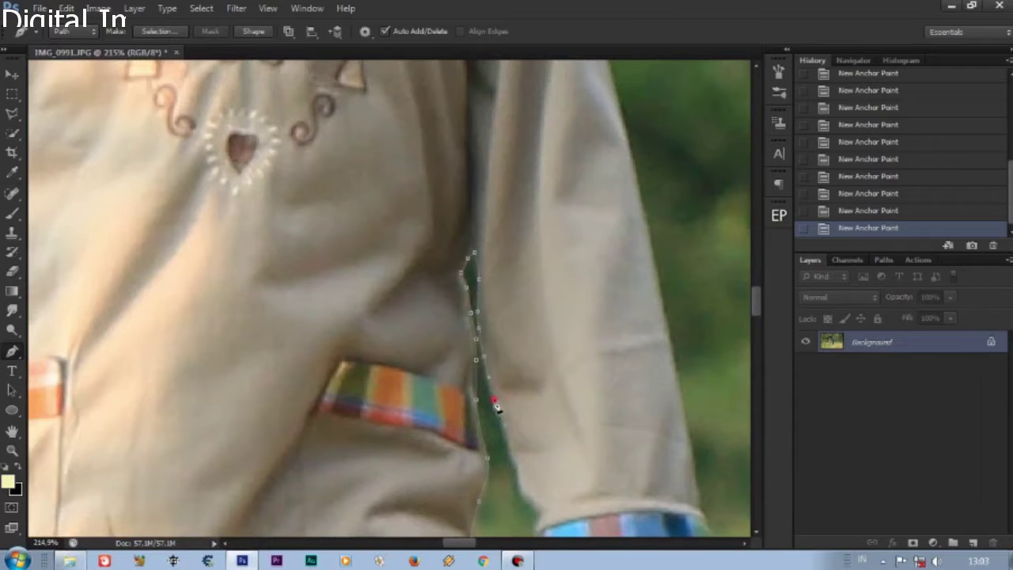
# - Pan the view to bring the plaid cuff and lower path into view
pyautogui.moveTo(497, 406); pyautogui.dragTo(388, 254)
pyautogui.moveTo(443, 427); pyautogui.dragTo(333, 285)
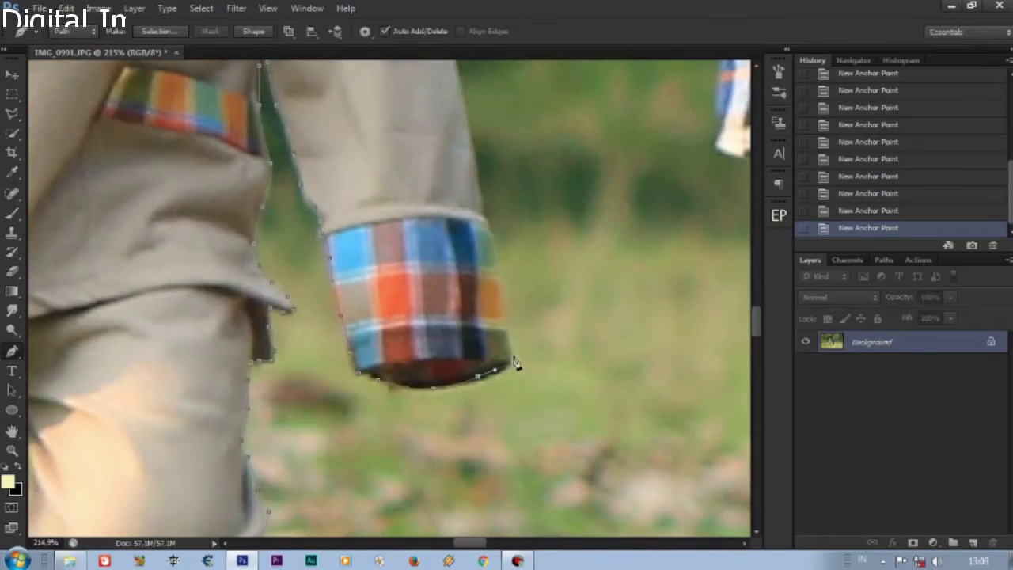
pyautogui.scroll(3, 500, 367)
pyautogui.scroll(2, 478, 356)
pyautogui.scroll(2, 459, 339)
pyautogui.scroll(1, 449, 354)
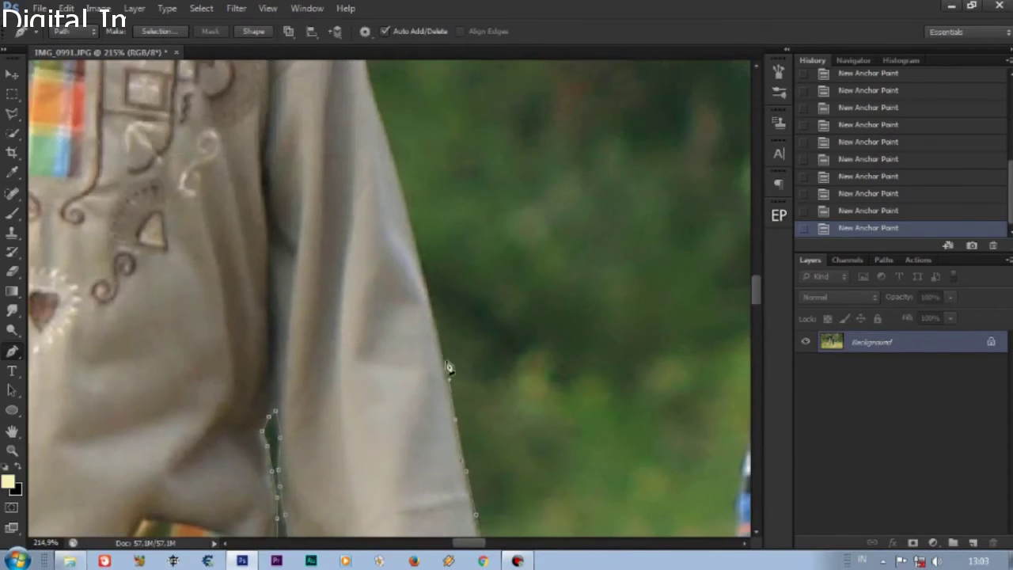
pyautogui.scroll(-3, 437, 295)
# - Add anchors along the girl's trouser edge down to where it meets the shoe
pyautogui.scroll(3, 591, 380)
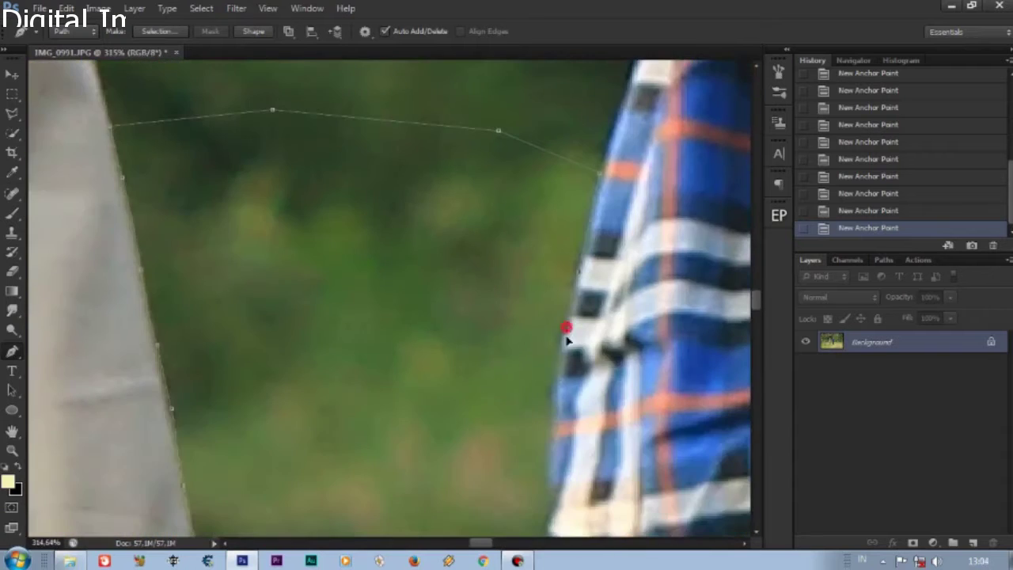
pyautogui.scroll(2, 566, 332)
pyautogui.scroll(-3, 474, 372)
pyautogui.scroll(-3, 399, 200)
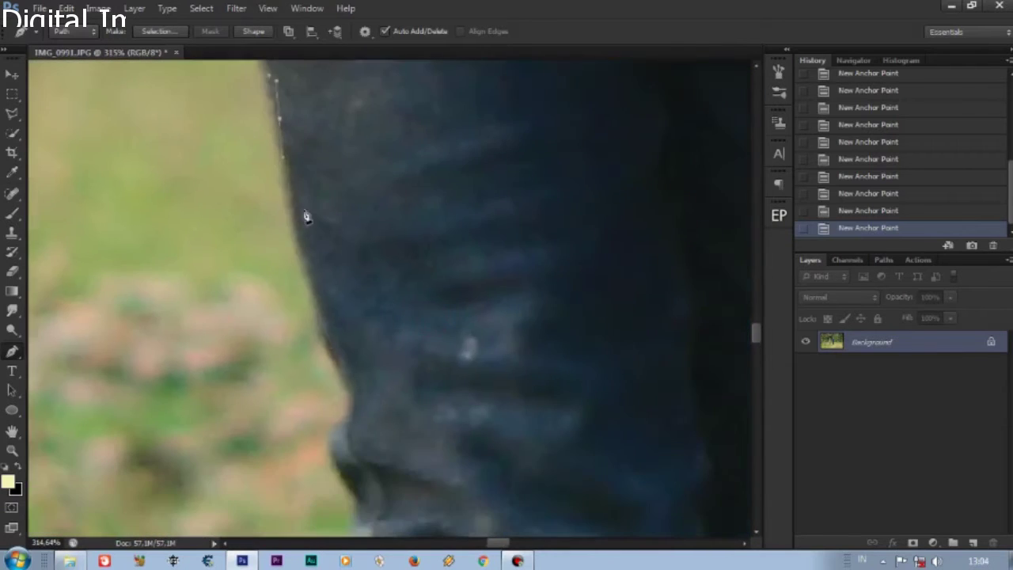
pyautogui.scroll(-2, 304, 215)
pyautogui.click(383, 190)
pyautogui.scroll(-2, 420, 323)
pyautogui.scroll(-2, 409, 271)
pyautogui.click(446, 167)
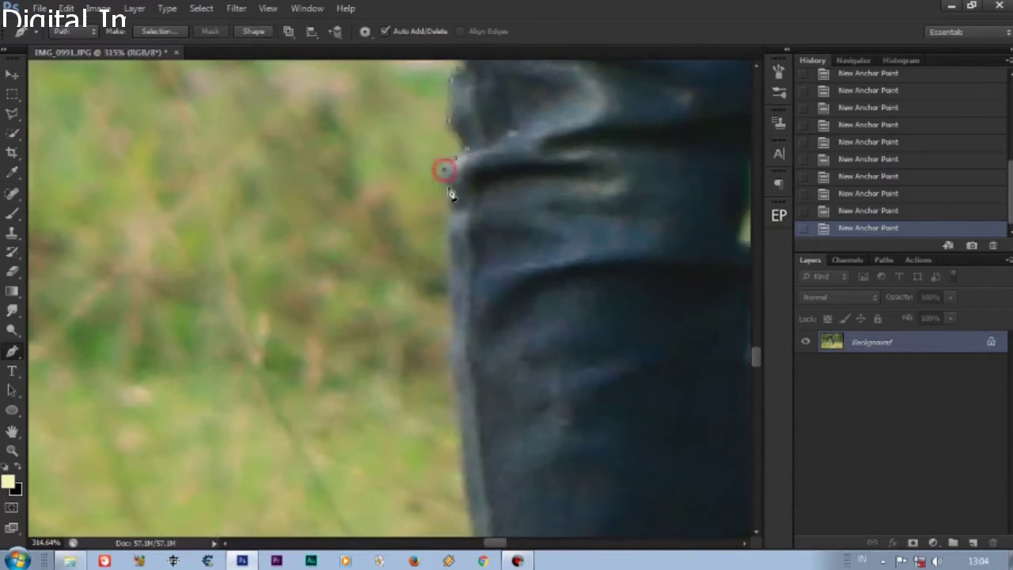
pyautogui.scroll(-2, 450, 193)
pyautogui.scroll(-2, 460, 296)
pyautogui.scroll(-2, 500, 209)
pyautogui.scroll(-2, 506, 198)
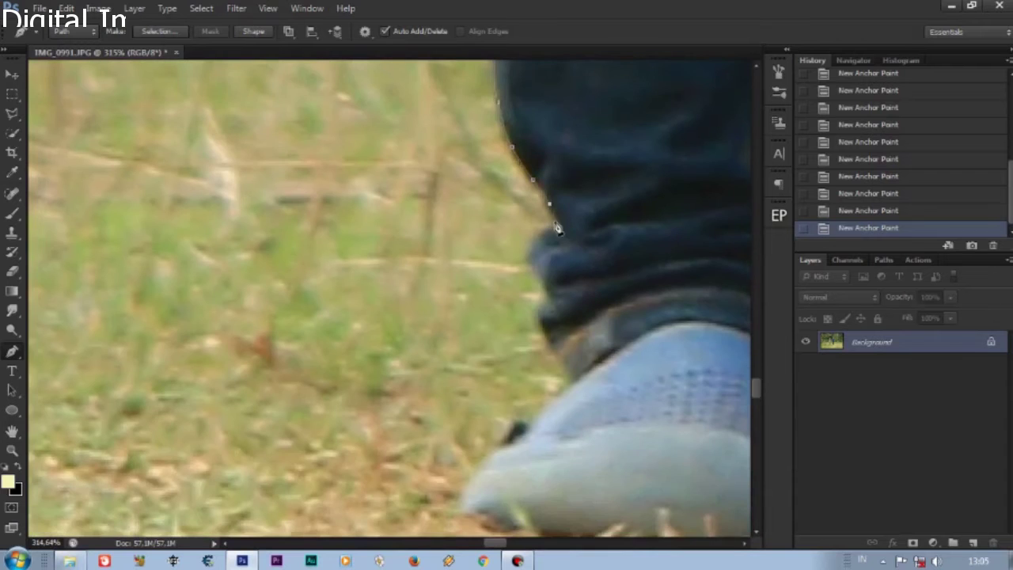
pyautogui.click(538, 231)
# - Continue the path up the back leg's edge to the trouser waist
pyautogui.scroll(-2, 544, 237)
pyautogui.scroll(-2, 554, 269)
pyautogui.scroll(-2, 566, 301)
pyautogui.scroll(-2, 490, 333)
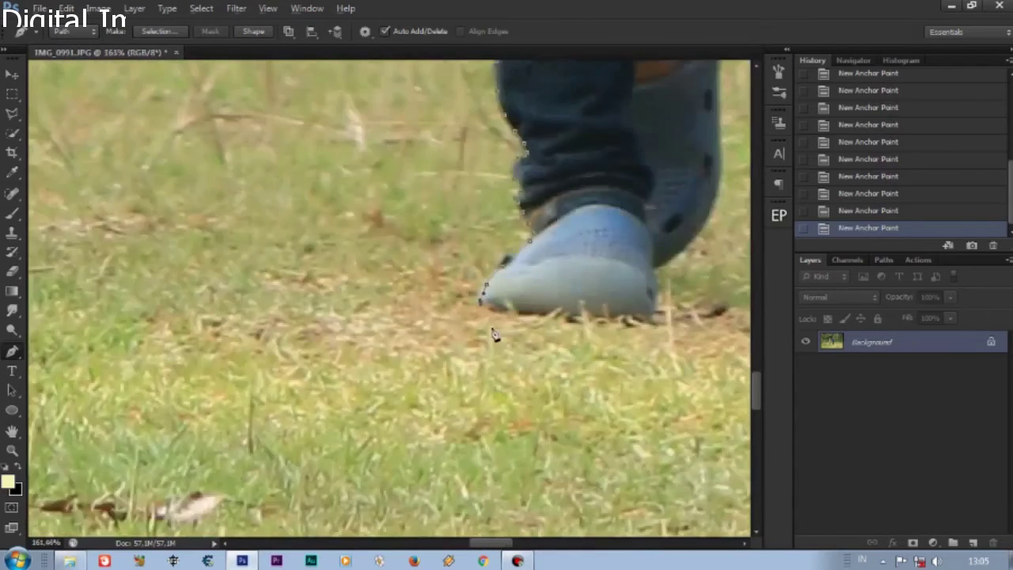
pyautogui.scroll(-2, 490, 332)
pyautogui.scroll(-2, 554, 253)
pyautogui.scroll(2, 547, 241)
pyautogui.scroll(2, 570, 226)
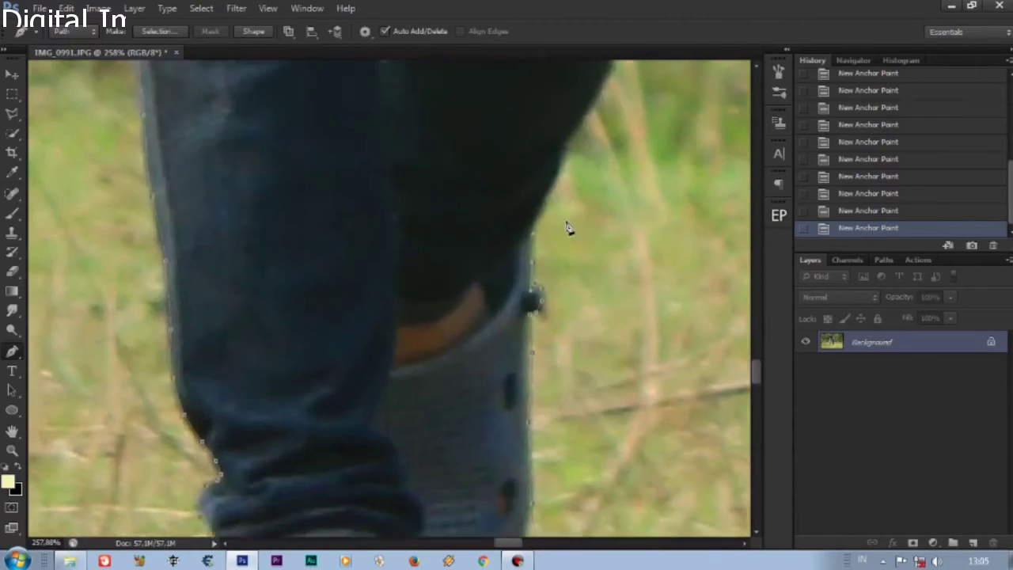
pyautogui.scroll(2, 493, 306)
pyautogui.click(564, 208)
pyautogui.scroll(2, 560, 173)
pyautogui.moveTo(560, 249); pyautogui.dragTo(568, 236)
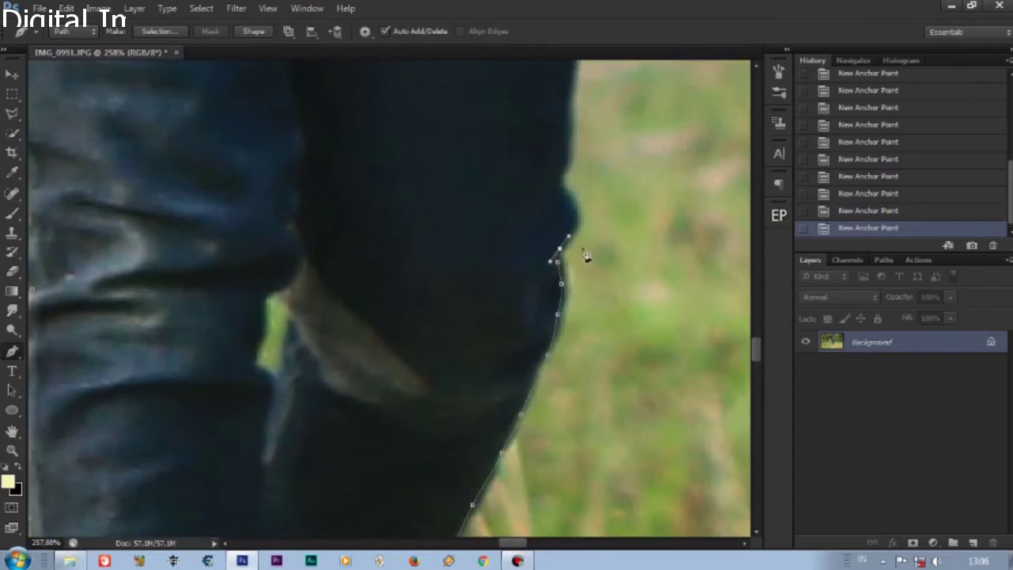
pyautogui.scroll(2, 584, 163)
pyautogui.scroll(2, 579, 233)
pyautogui.scroll(2, 606, 197)
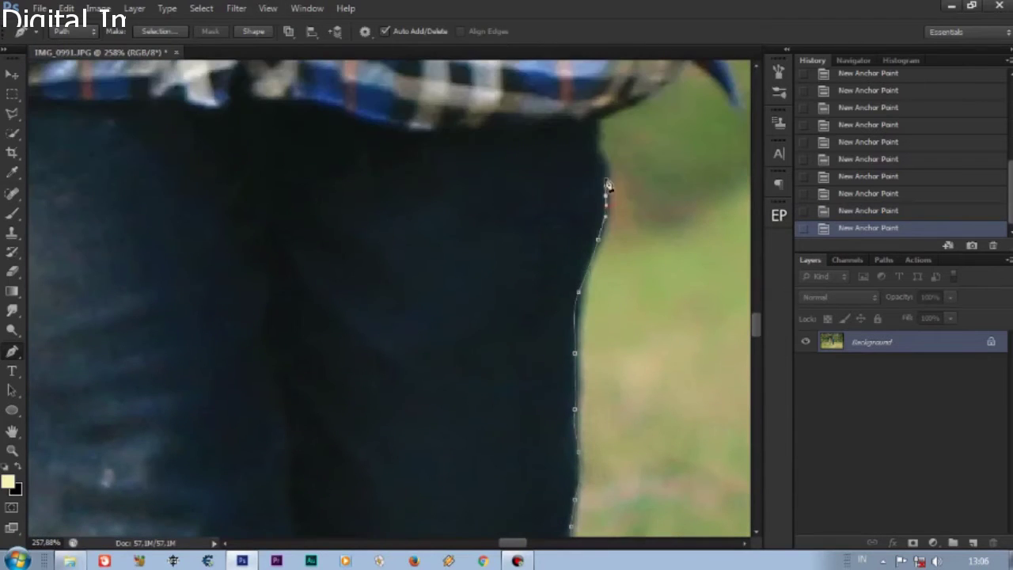
pyautogui.click(406, 334)
# - Trace the shirt's side edge and the sleeve up to the shoulder
pyautogui.scroll(2, 496, 250)
pyautogui.scroll(2, 452, 282)
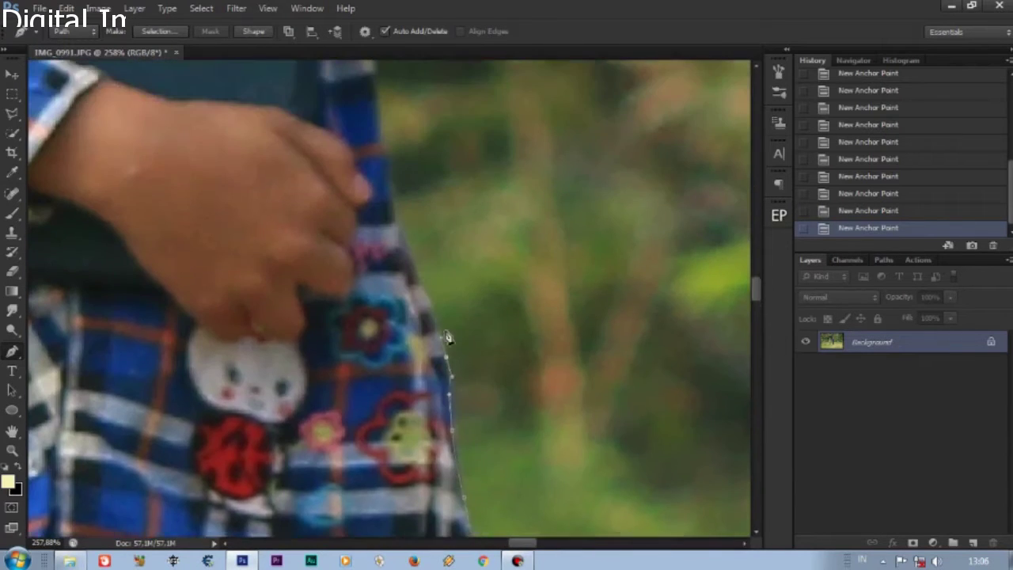
pyautogui.scroll(2, 445, 335)
pyautogui.scroll(2, 385, 233)
pyautogui.click(369, 236)
pyautogui.scroll(2, 378, 239)
pyautogui.scroll(2, 444, 229)
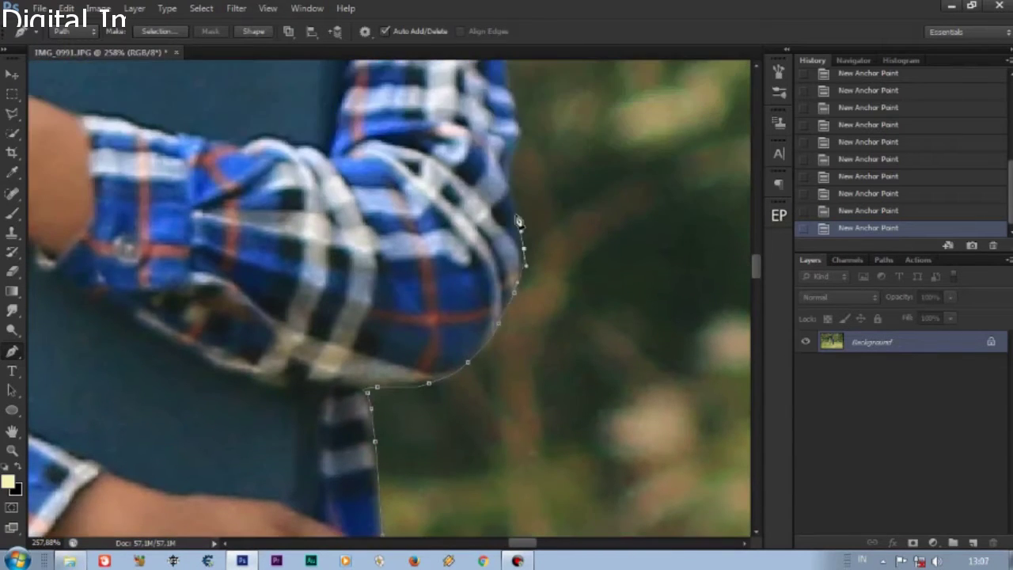
pyautogui.click(514, 221)
pyautogui.scroll(2, 497, 213)
pyautogui.click(498, 214)
pyautogui.scroll(2, 483, 233)
pyautogui.scroll(2, 460, 253)
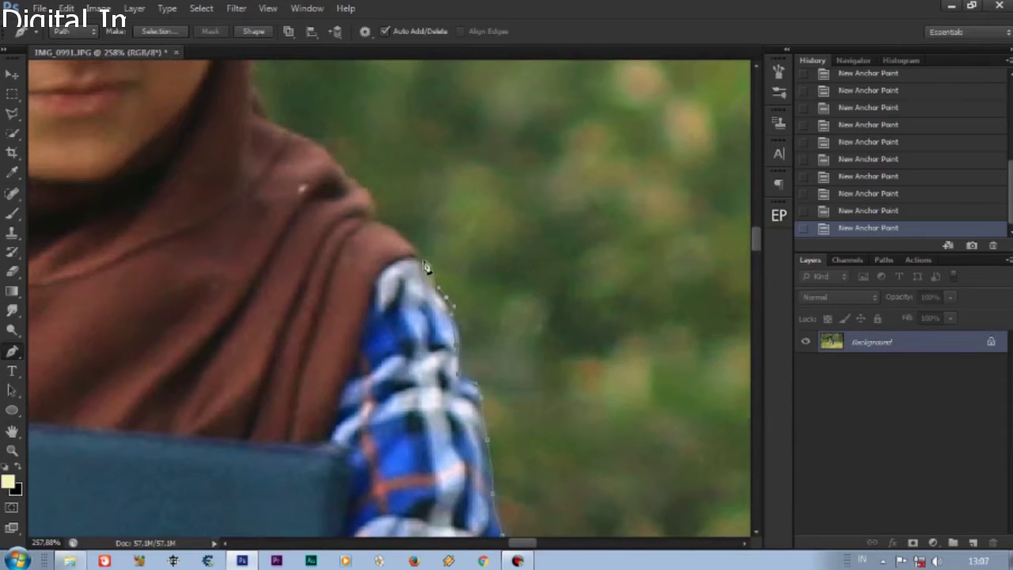
# - Add anchors at the side of the hood and along the top of the hijab
pyautogui.click(258, 117)
pyautogui.scroll(2, 258, 283)
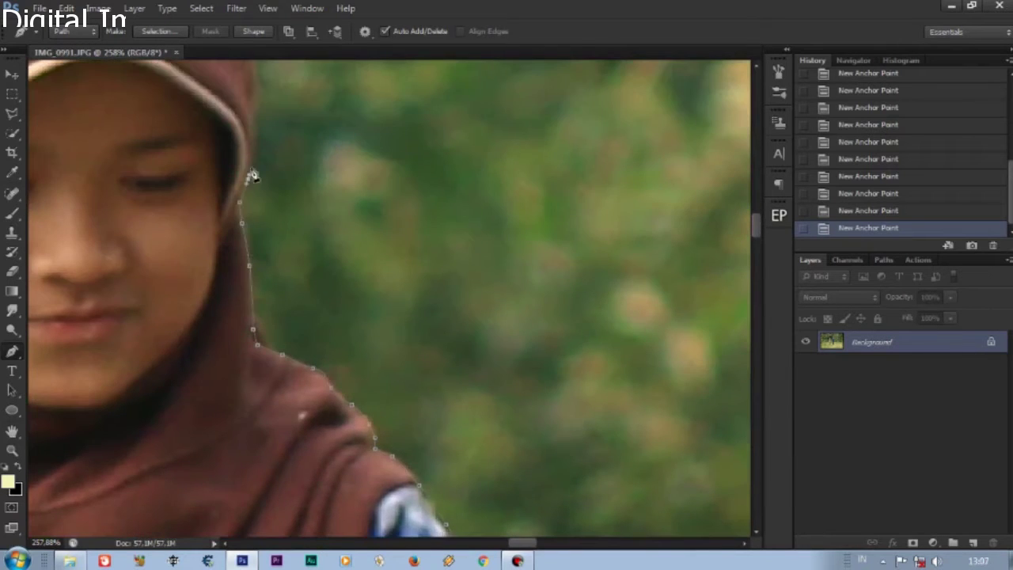
pyautogui.scroll(3, 253, 176)
pyautogui.scroll(2, 423, 199)
pyautogui.scroll(2, 344, 249)
pyautogui.hscroll(-3, 475, 221)
pyautogui.click(586, 202)
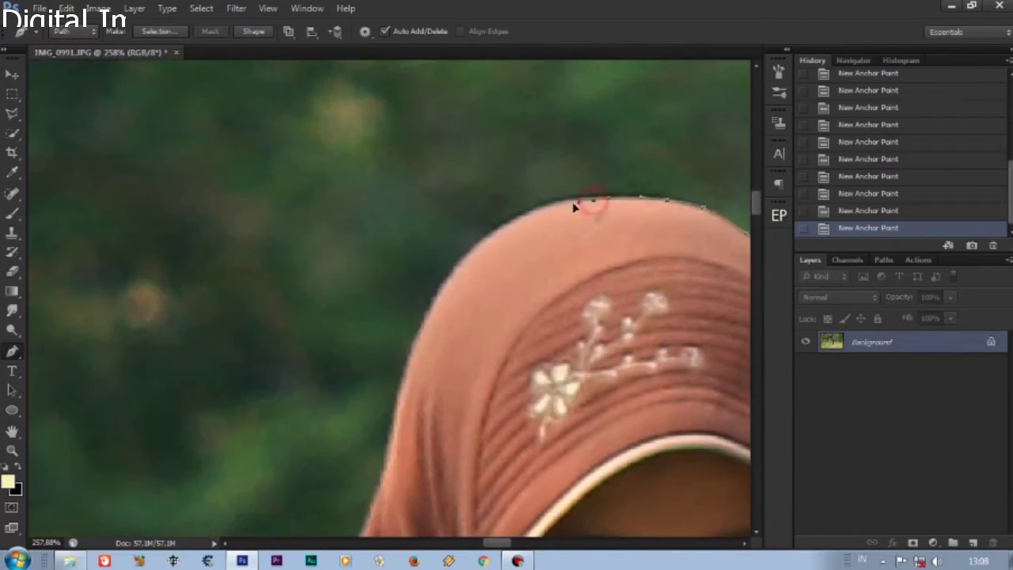
# - Pan across the image to bring the boy's ear into view
pyautogui.scroll(-1, 515, 210)
pyautogui.scroll(-1, 475, 238)
pyautogui.hscroll(-1, 502, 260)
pyautogui.scroll(-2, 491, 233)
pyautogui.scroll(-2, 451, 190)
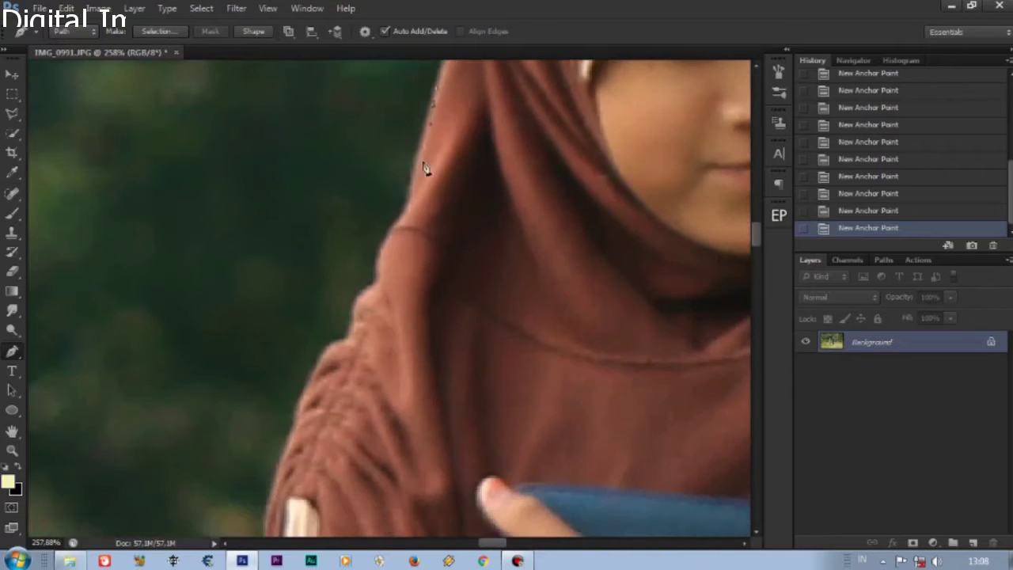
pyautogui.scroll(-1, 427, 166)
pyautogui.hscroll(-1, 482, 141)
pyautogui.scroll(-2, 400, 237)
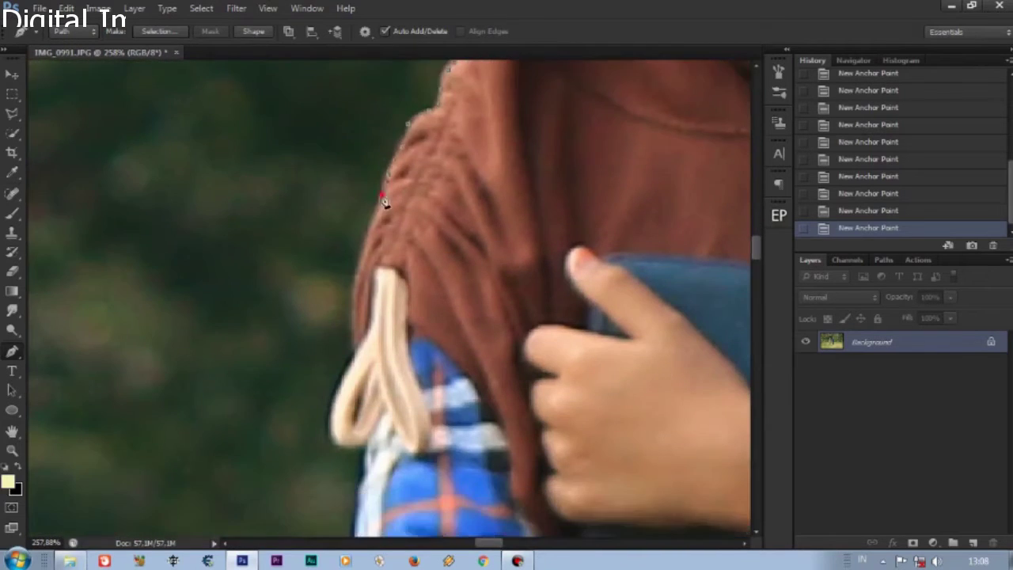
pyautogui.scroll(-2, 384, 211)
pyautogui.scroll(-1, 340, 203)
pyautogui.scroll(-1, 355, 198)
pyautogui.scroll(-2, 358, 196)
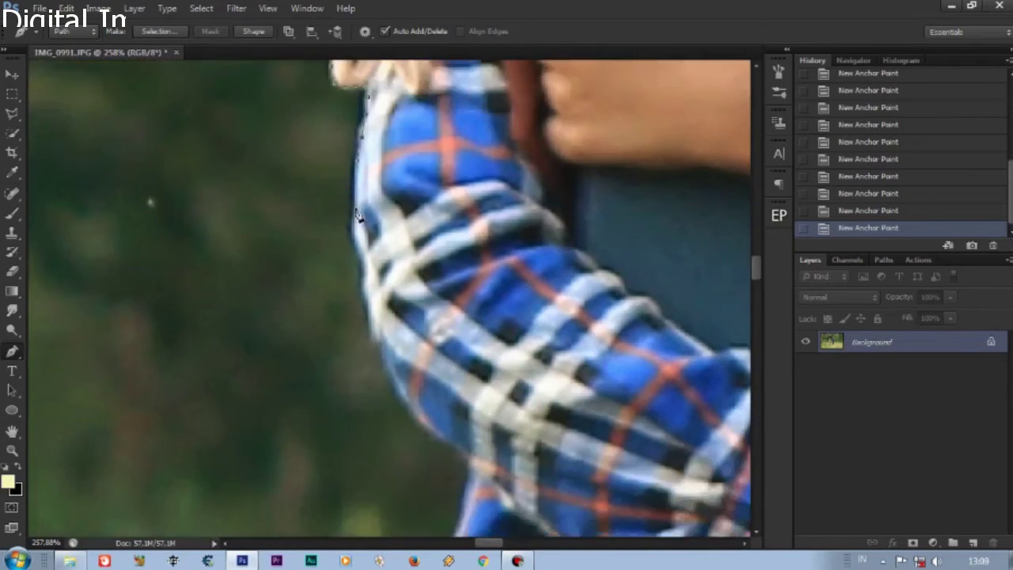
pyautogui.scroll(-2, 362, 227)
pyautogui.scroll(-1, 373, 208)
pyautogui.scroll(-1, 396, 222)
pyautogui.scroll(-2, 472, 247)
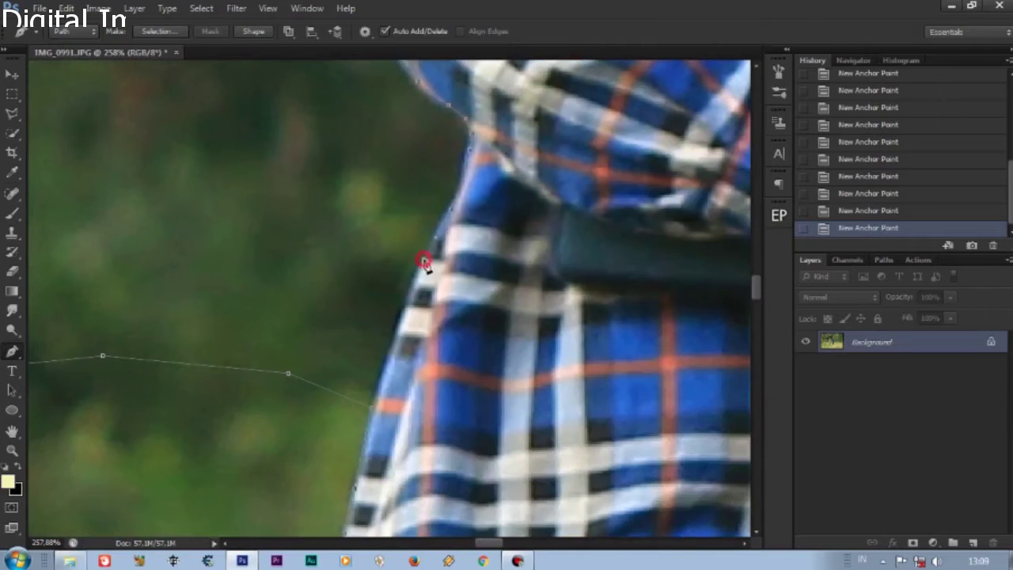
pyautogui.hscroll(-5, 369, 394)
pyautogui.hscroll(-1, 400, 372)
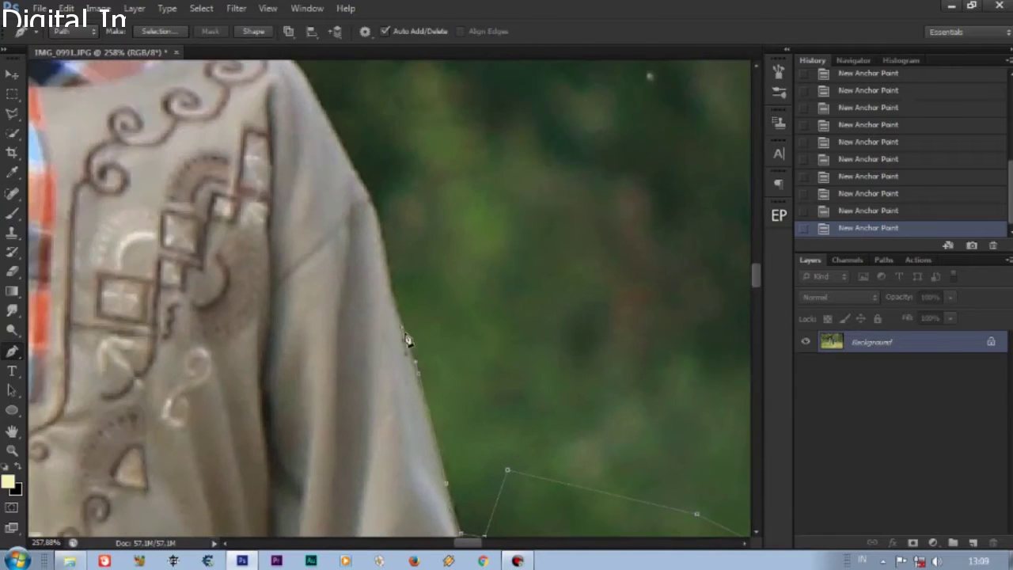
pyautogui.scroll(3, 407, 341)
pyautogui.scroll(2, 333, 277)
pyautogui.scroll(2, 356, 273)
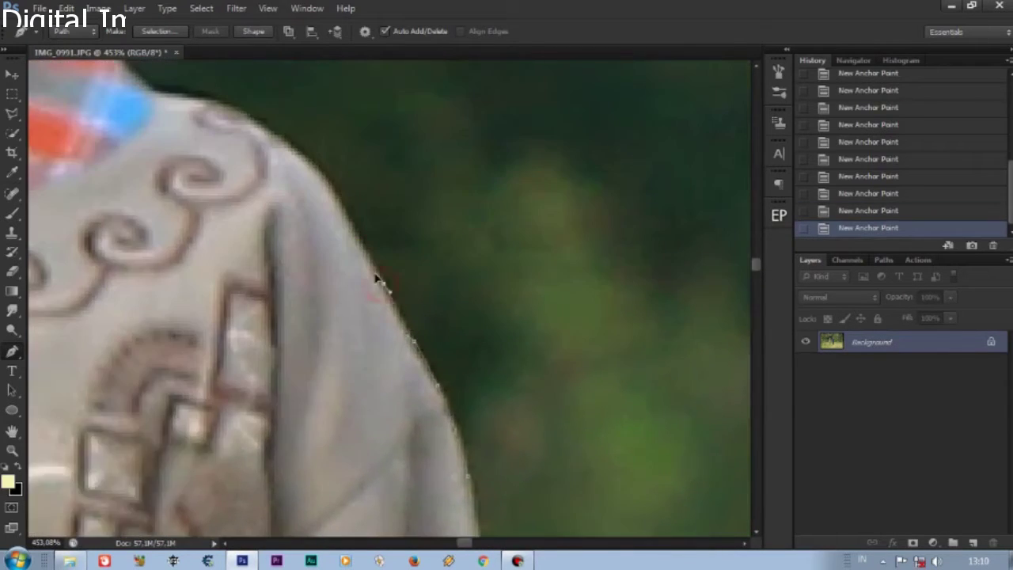
pyautogui.scroll(2, 475, 348)
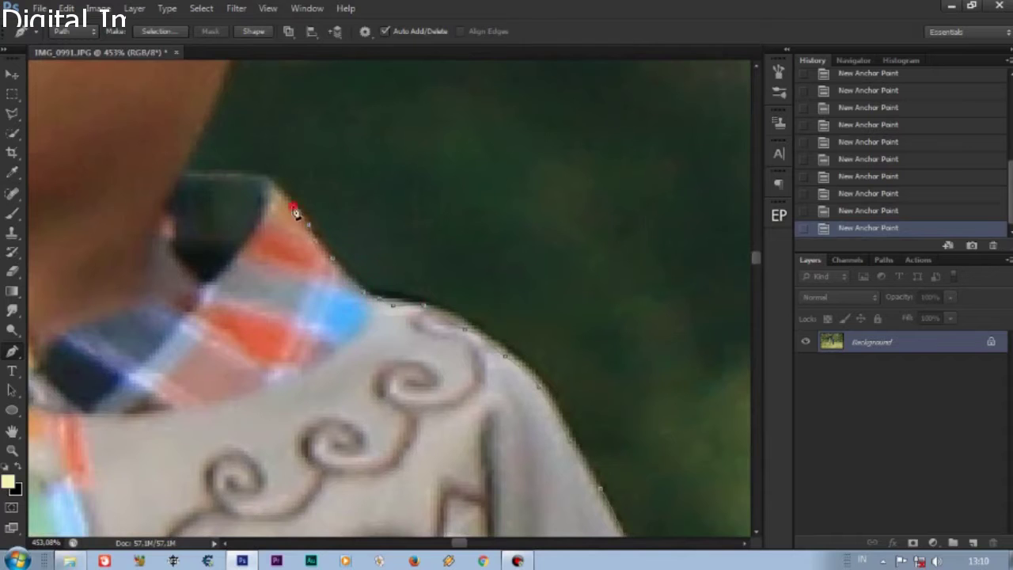
pyautogui.scroll(2, 294, 212)
pyautogui.hscroll(-3, 372, 262)
pyautogui.scroll(1, 396, 166)
# - Outline the boy's ear from earlobe to top, then close the path at the first anchor
pyautogui.click(419, 147)
pyautogui.click(475, 166)
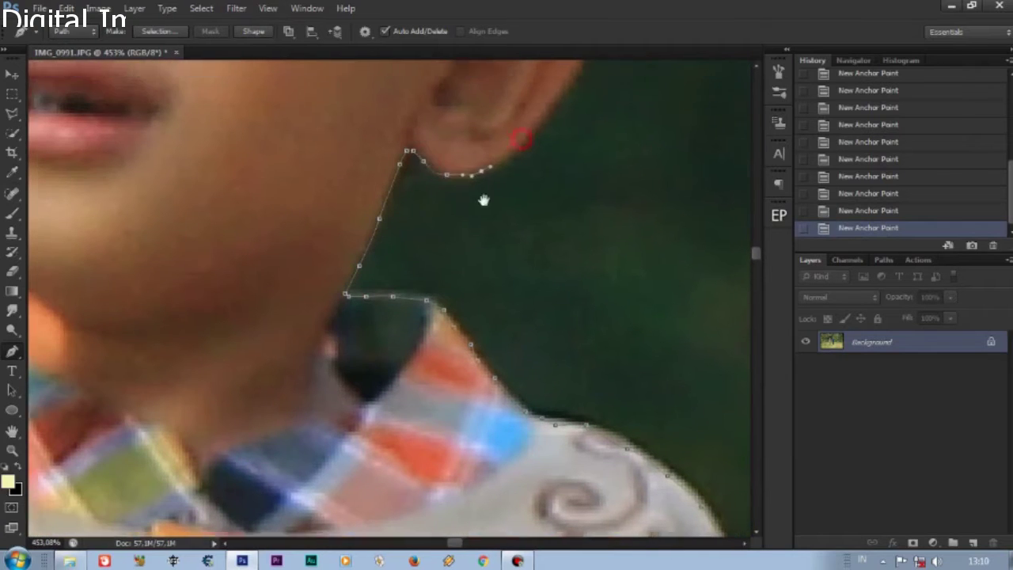
pyautogui.scroll(3, 483, 198)
pyautogui.scroll(3, 467, 158)
pyautogui.click(439, 269)
pyautogui.click(361, 202)
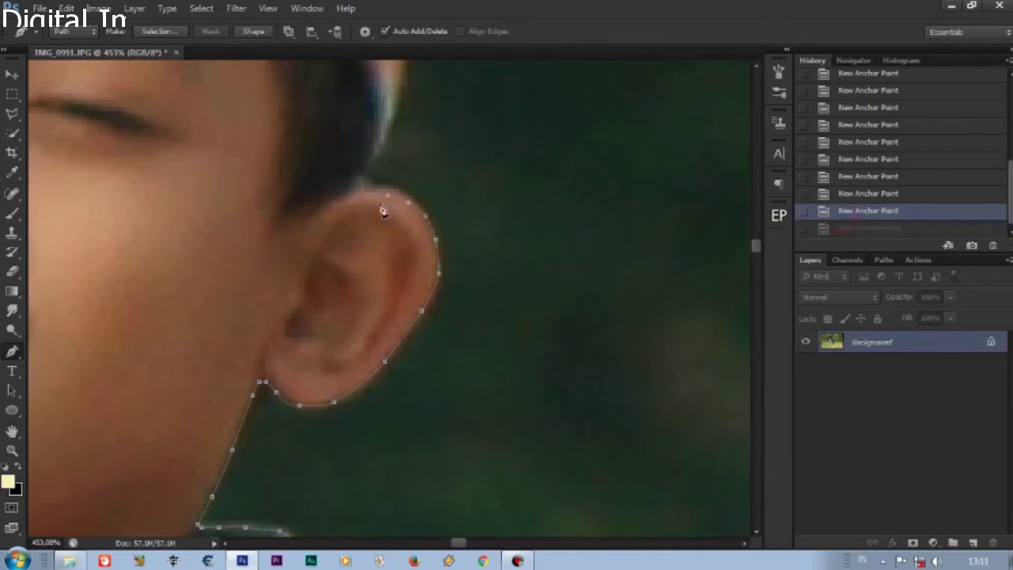
pyautogui.scroll(3, 396, 119)
pyautogui.hscroll(-2, 396, 119)
pyautogui.scroll(3, 489, 340)
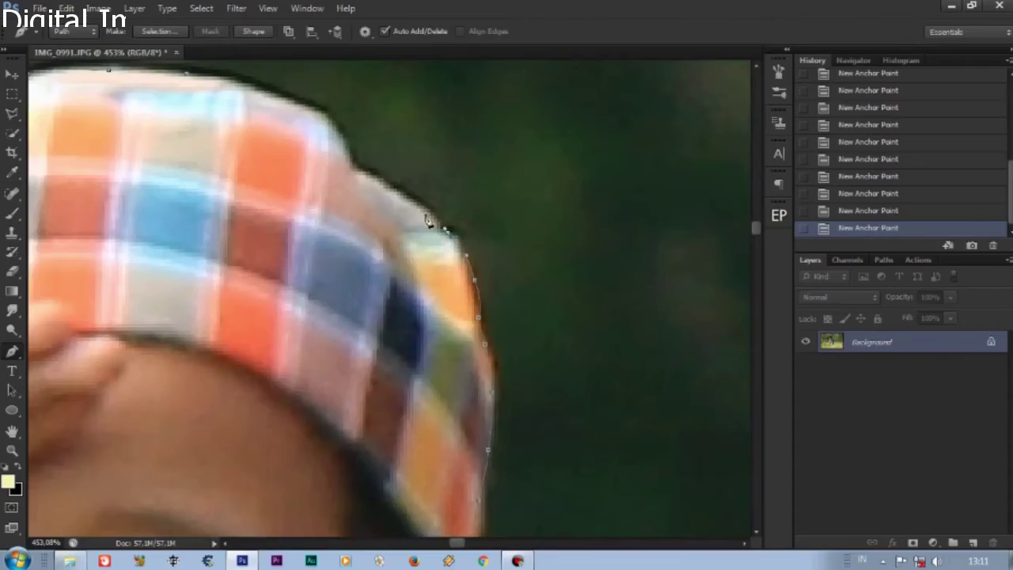
pyautogui.click(428, 220)
pyautogui.scroll(-5, 543, 335)
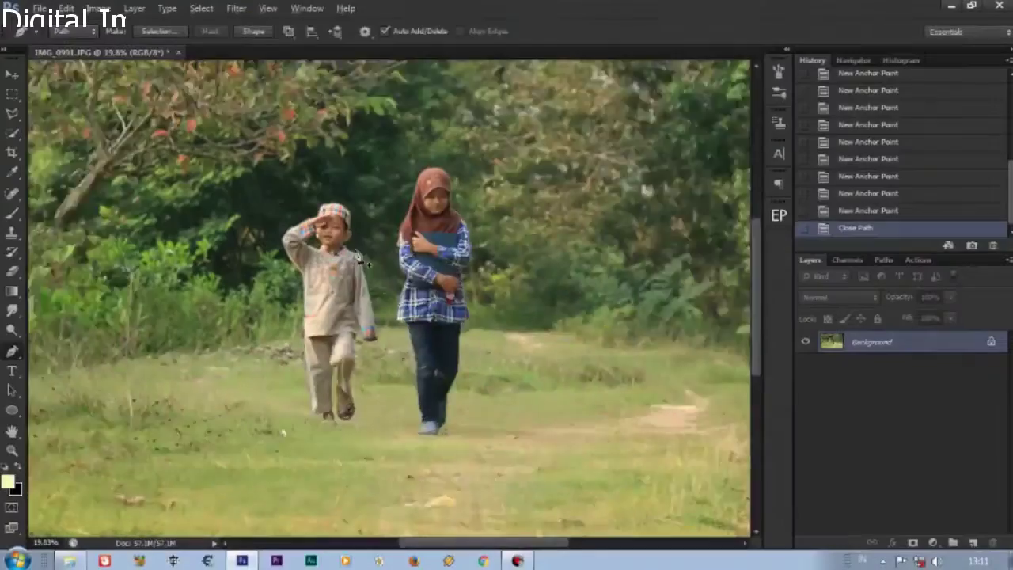
# - Convert the traced path into a selection of the children and refine its edges
pyautogui.rightClick(361, 257)
pyautogui.click(396, 293)
pyautogui.click(588, 158)
pyautogui.scroll(1, 333, 207)
pyautogui.rightClick(467, 228)
pyautogui.click(513, 283)
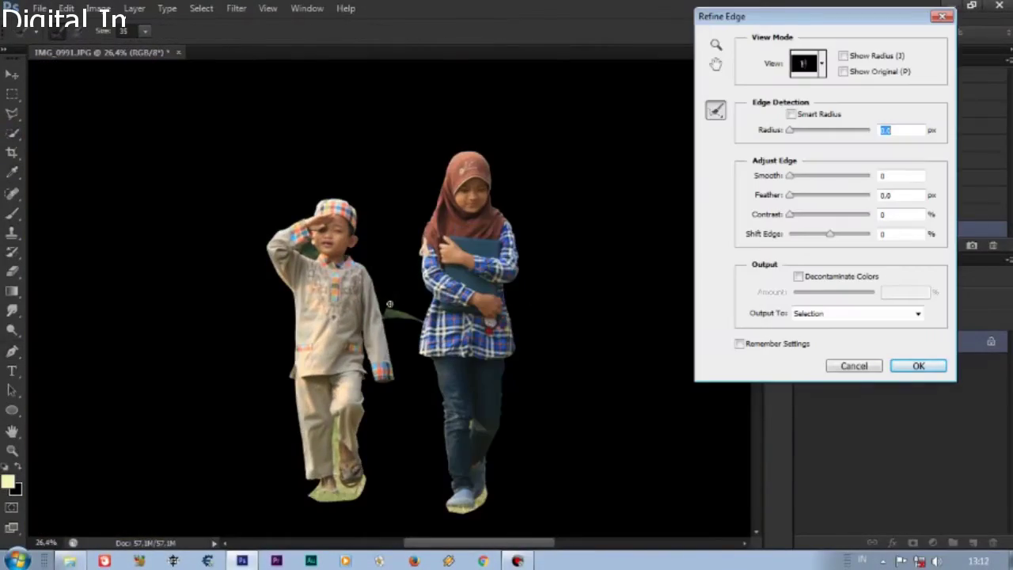
pyautogui.scroll(-3, 393, 333)
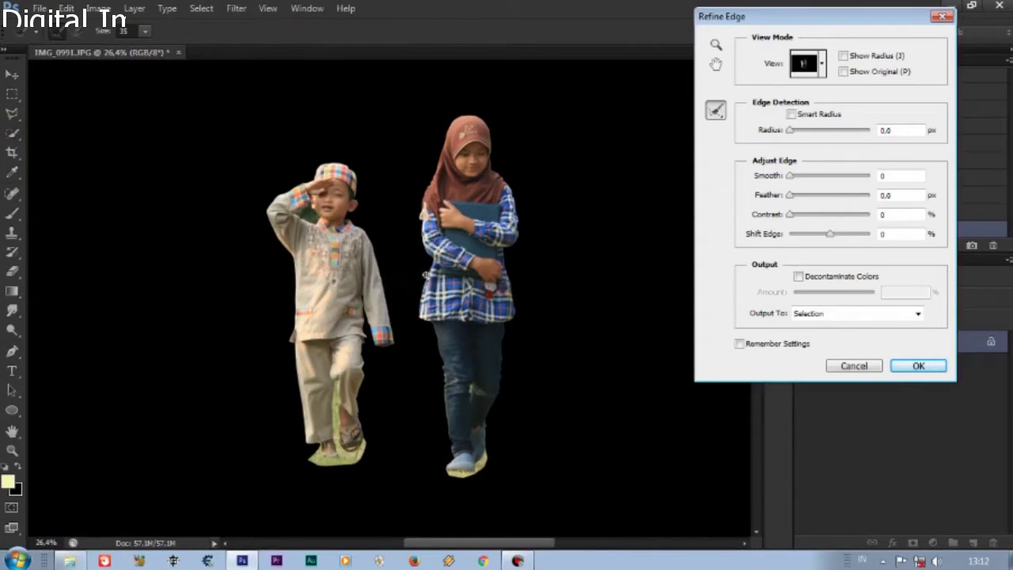
pyautogui.click(918, 366)
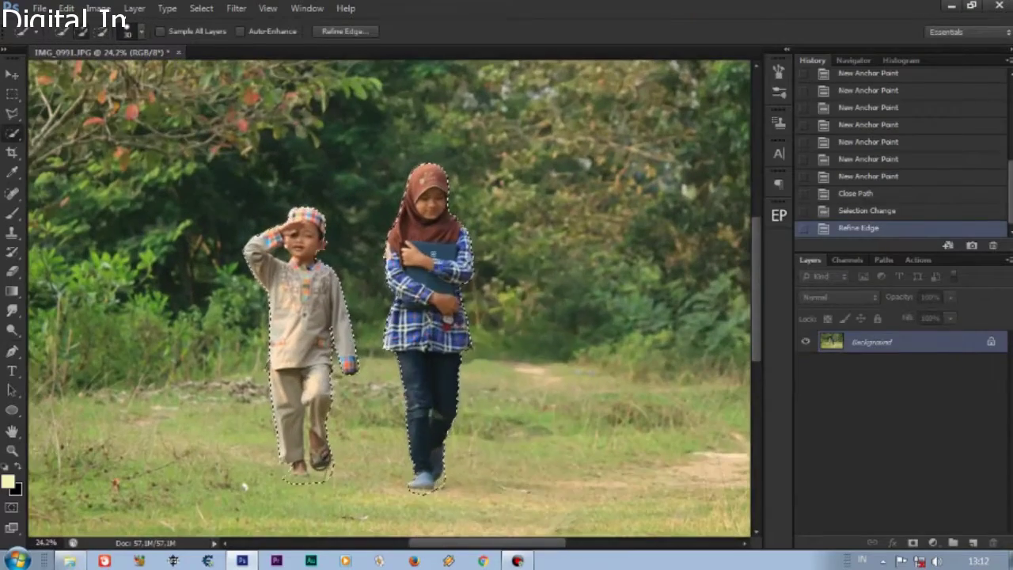
# - Copy the selected children onto Layer 1 and hide the Background layer to view them on transparency
pyautogui.rightClick(450, 241)
pyautogui.click(497, 360)
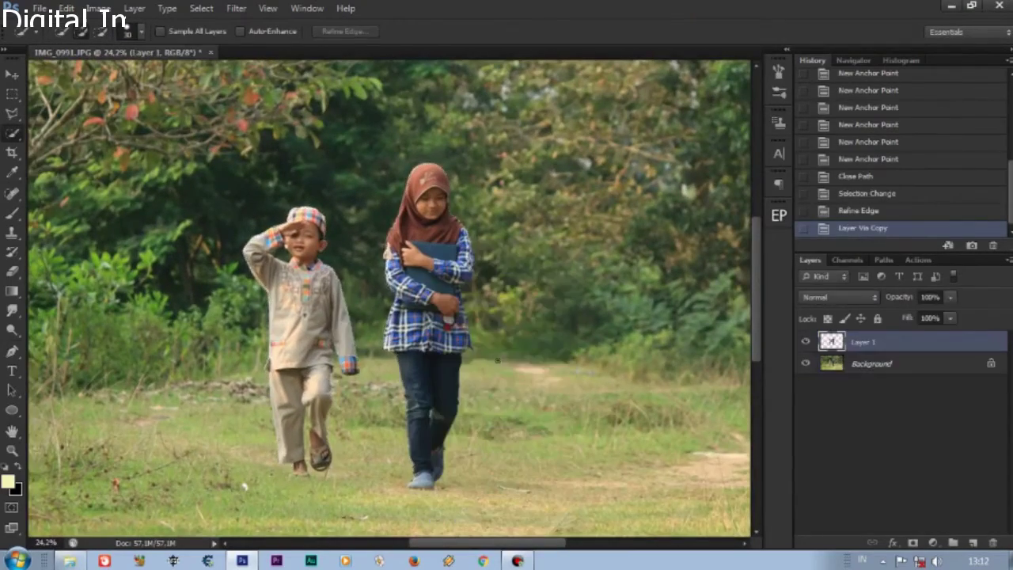
pyautogui.click(806, 364)
pyautogui.click(805, 363)
# - Select the leftover green patch beside the boy's head and open Refine Edge
pyautogui.scroll(2, 263, 256)
pyautogui.scroll(8, 263, 256)
pyautogui.moveTo(294, 204)
pyautogui.mouseDown()
pyautogui.moveTo(304, 176)
pyautogui.moveTo(204, 145)
pyautogui.mouseUp()
pyautogui.scroll(2, 350, 203)
pyautogui.hotkey('ctrl', 'alt', 'r')
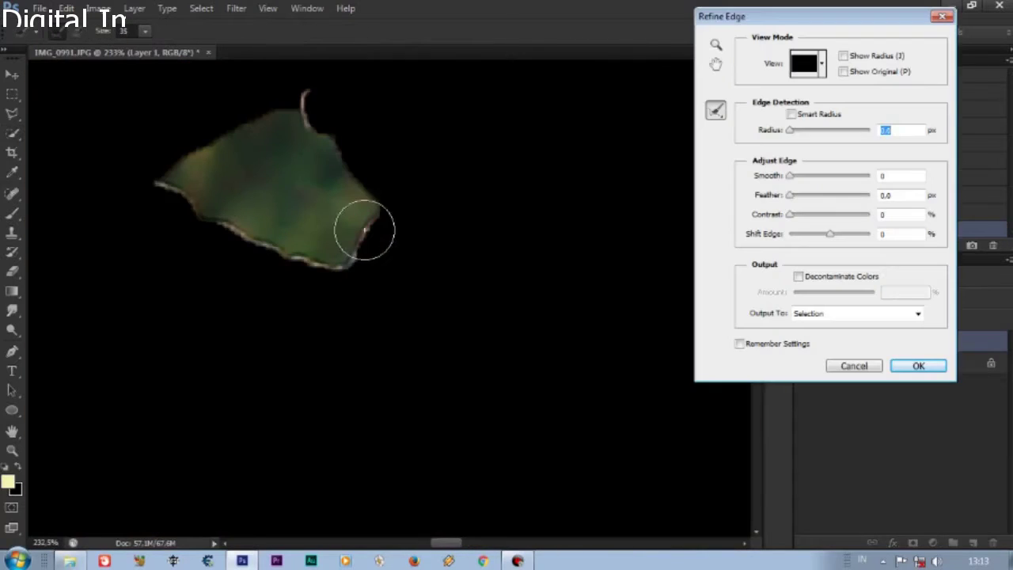
# - Extend the selection over the green patch, delete it and deselect
pyautogui.press('Escape')
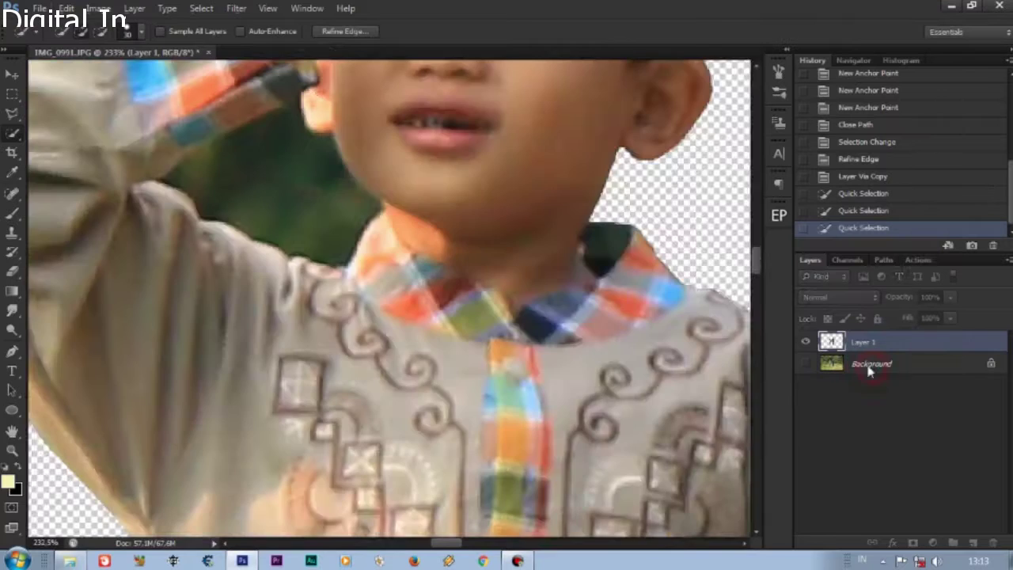
pyautogui.scroll(3, 321, 83)
pyautogui.click(321, 83)
pyautogui.scroll(-1, 464, 227)
pyautogui.scroll(-1, 475, 237)
pyautogui.scroll(-2, 443, 238)
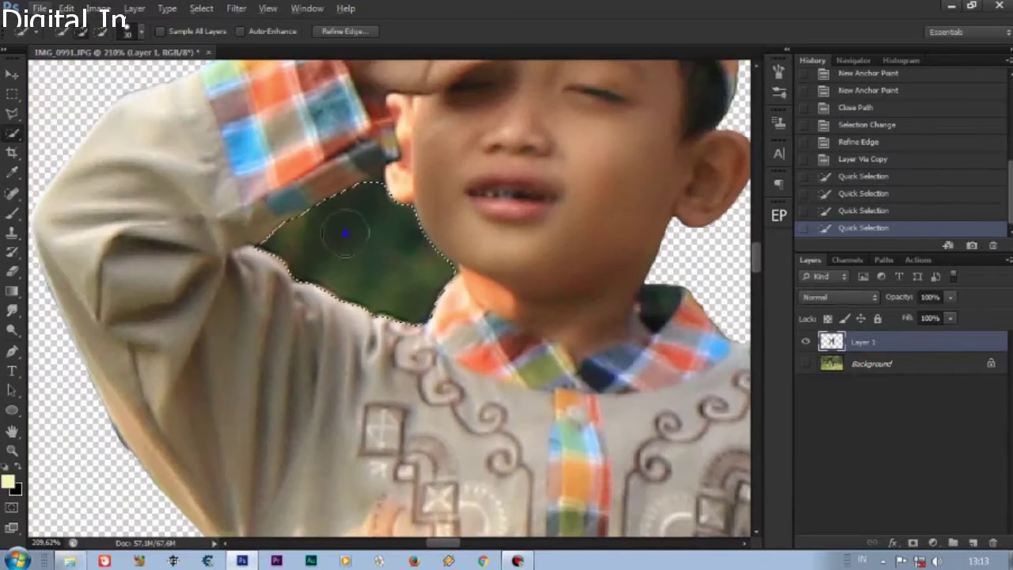
pyautogui.press('Delete')
pyautogui.hotkey('ctrl', 'd')
# - Erase leftover background fringes beside the boy's neck and along his sleeve edge
pyautogui.scroll(1, 427, 239)
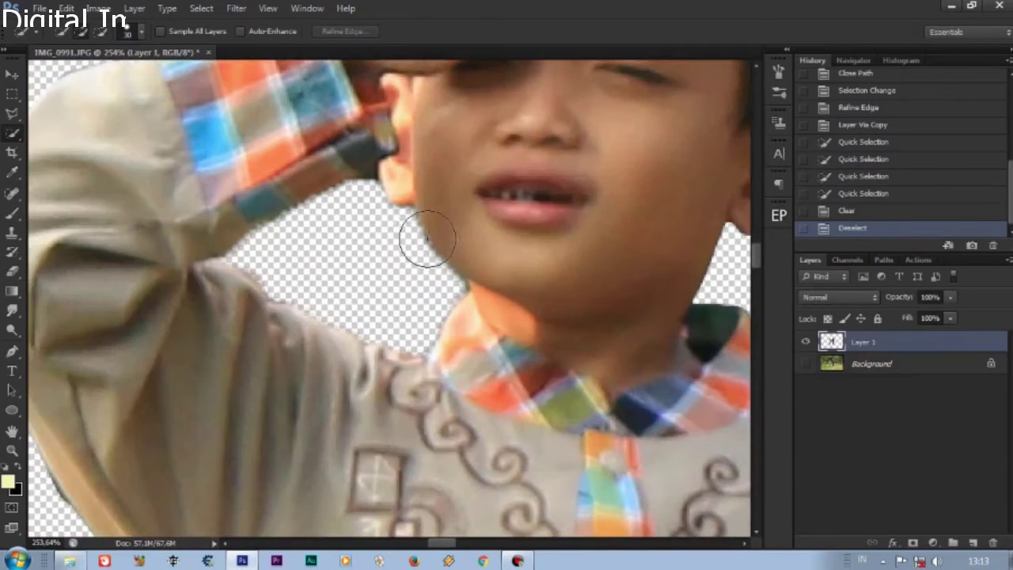
pyautogui.scroll(1, 435, 209)
pyautogui.press('e')
pyautogui.rightClick(382, 206)
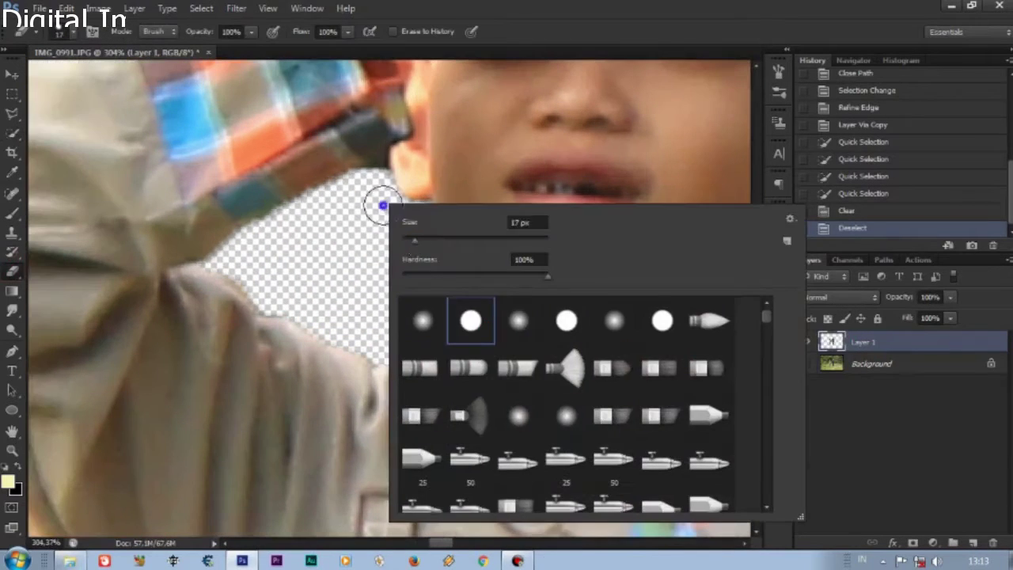
pyautogui.press('Return')
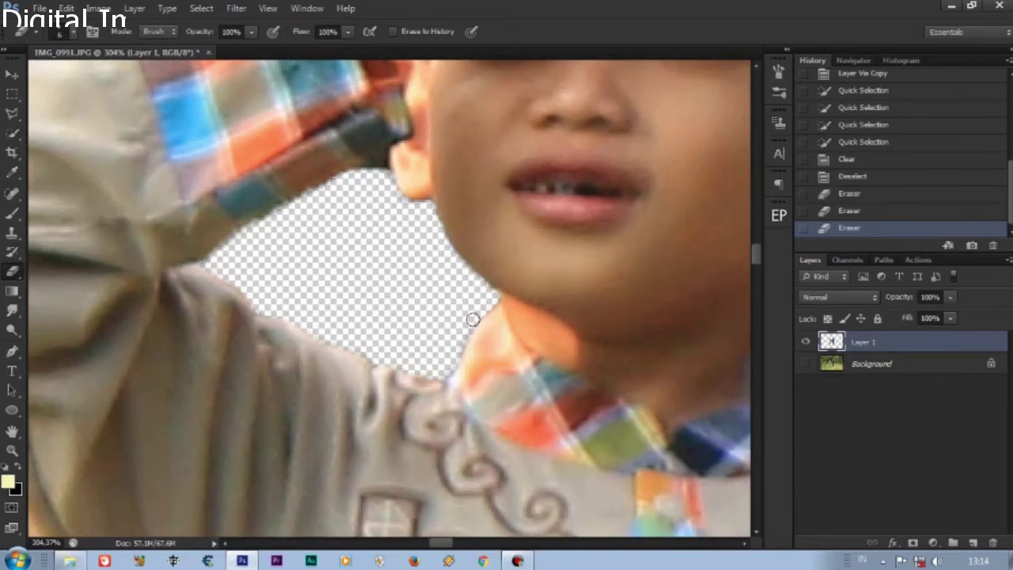
pyautogui.moveTo(472, 319); pyautogui.dragTo(463, 352)
pyautogui.moveTo(451, 365); pyautogui.dragTo(292, 293)
pyautogui.moveTo(329, 338); pyautogui.dragTo(364, 387)
pyautogui.scroll(-2, 364, 388)
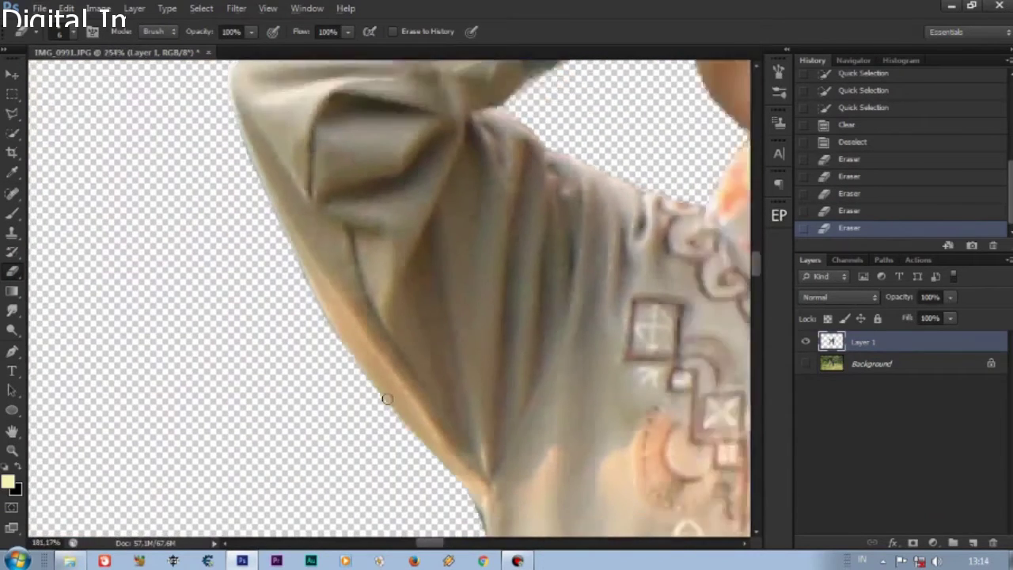
pyautogui.scroll(2, 315, 259)
pyautogui.scroll(2, 353, 400)
pyautogui.moveTo(325, 247); pyautogui.dragTo(340, 357)
# - Shrink the eraser to size 4 and erase a thin leftover strip of background
pyautogui.scroll(-5, 340, 356)
pyautogui.scroll(3, 391, 341)
pyautogui.scroll(5, 390, 341)
pyautogui.rightClick(430, 181)
pyautogui.press('Return')
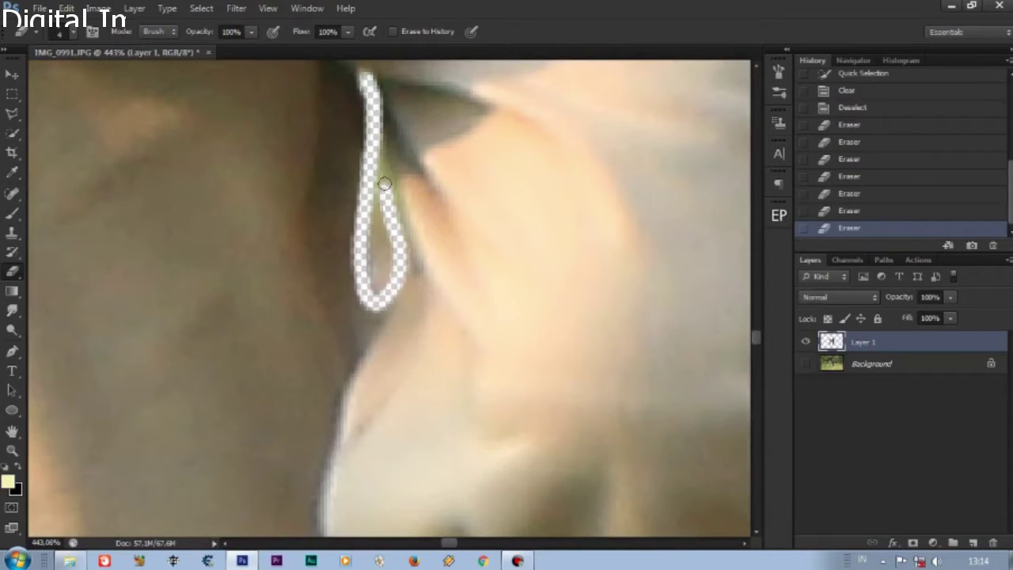
pyautogui.scroll(-5, 378, 208)
pyautogui.moveTo(369, 270)
pyautogui.mouseDown()
pyautogui.moveTo(378, 207)
pyautogui.moveTo(398, 238)
pyautogui.moveTo(332, 175)
pyautogui.moveTo(388, 467)
pyautogui.mouseUp()
# - Quick-select the green strip beside the boy's leg
pyautogui.press('w')
pyautogui.scroll(4, 352, 217)
pyautogui.moveTo(352, 216); pyautogui.dragTo(497, 282)
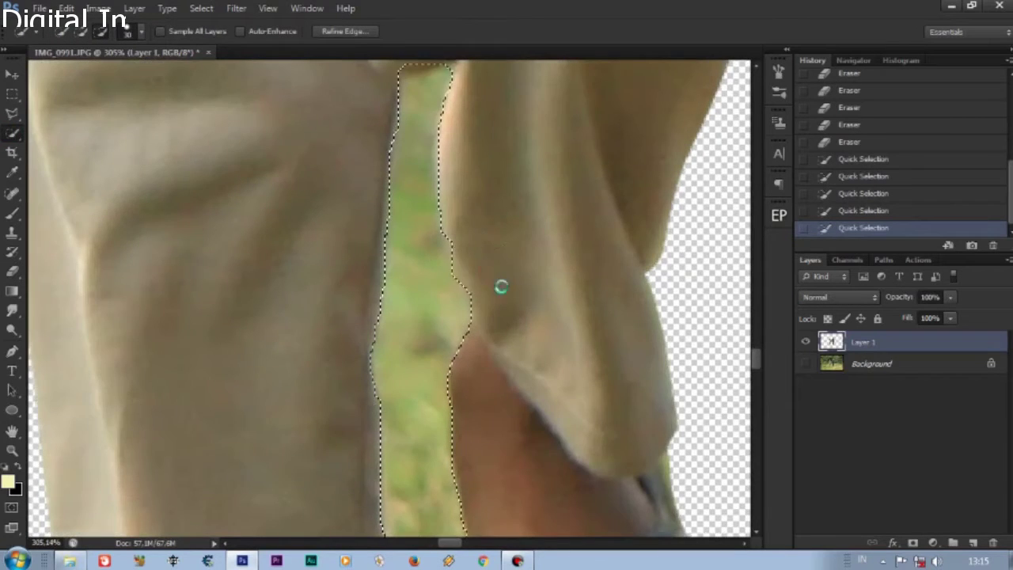
# - Delete the green gap between the boy's legs, reshaping the selection after an undo, and deselect
pyautogui.scroll(-2, 497, 283)
pyautogui.scroll(-2, 521, 289)
pyautogui.press('Delete')
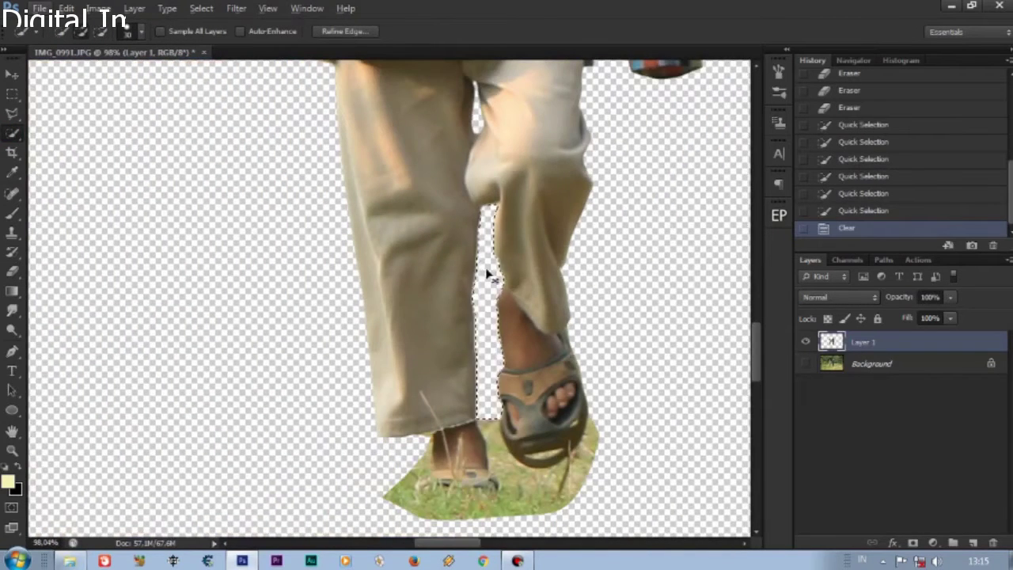
pyautogui.scroll(3, 489, 275)
pyautogui.click(844, 193)
pyautogui.click(847, 210)
pyautogui.click(863, 193)
pyautogui.moveTo(447, 368); pyautogui.dragTo(373, 351)
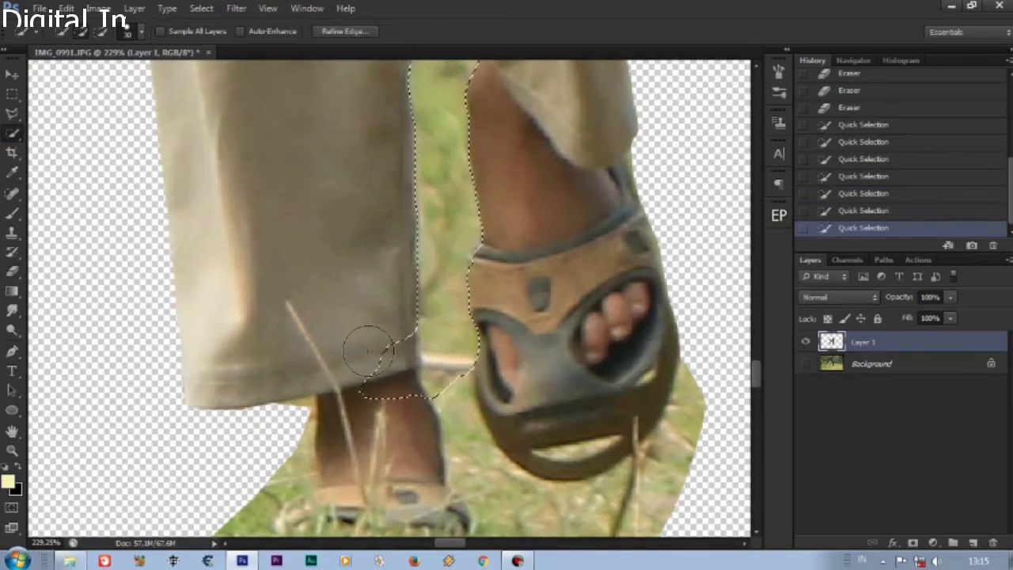
pyautogui.press('Delete')
pyautogui.hotkey('ctrl', 'd')
# - Erase the remaining green patch between the legs with a size 15 eraser
pyautogui.scroll(1, 448, 278)
pyautogui.press('e')
pyautogui.scroll(1, 447, 277)
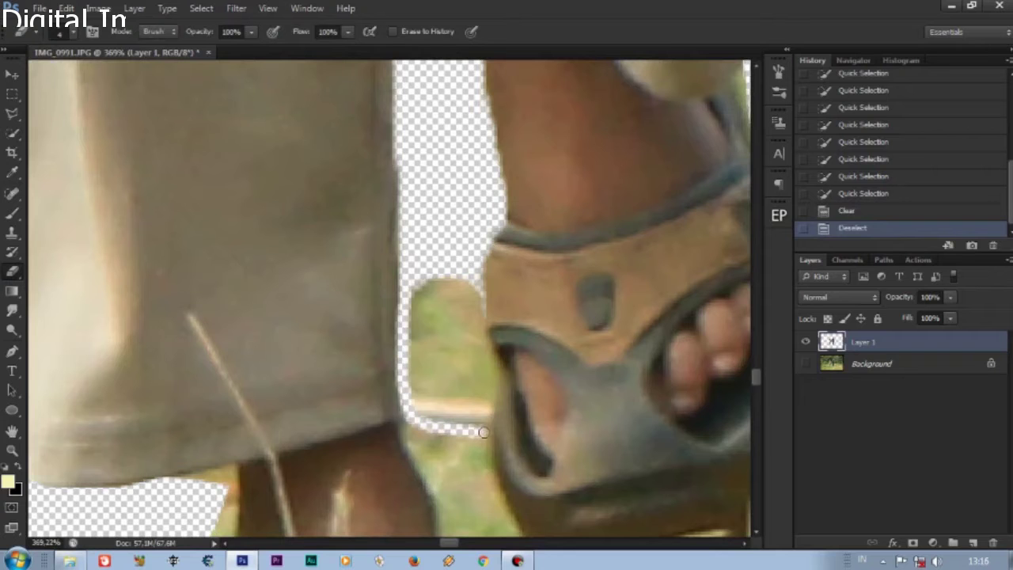
pyautogui.rightClick(467, 273)
pyautogui.moveTo(452, 317); pyautogui.dragTo(471, 410)
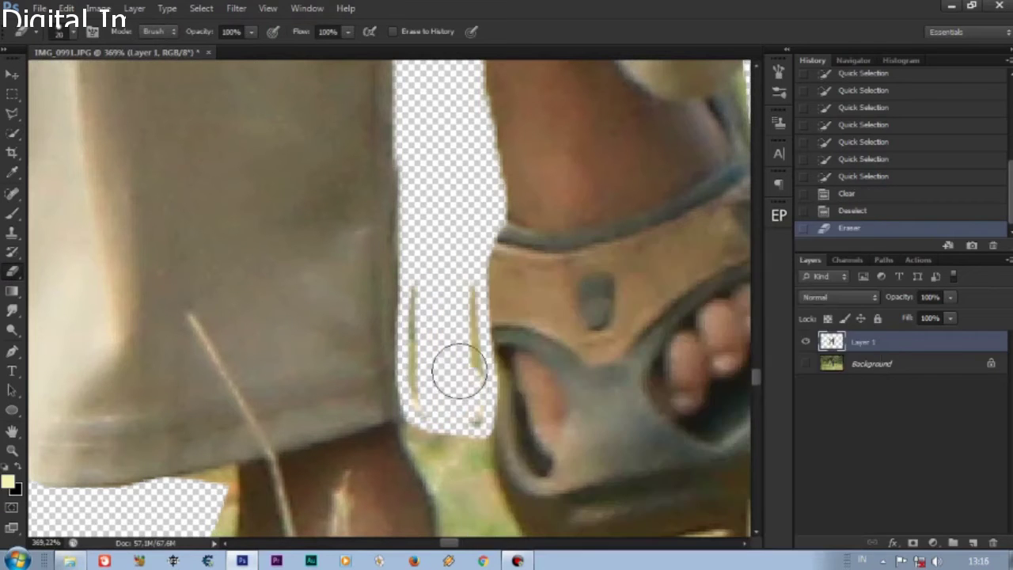
pyautogui.click(425, 392)
# - Erase a leftover green sliver in the cut-out, then fit the whole image in the window
pyautogui.scroll(-5, 425, 391)
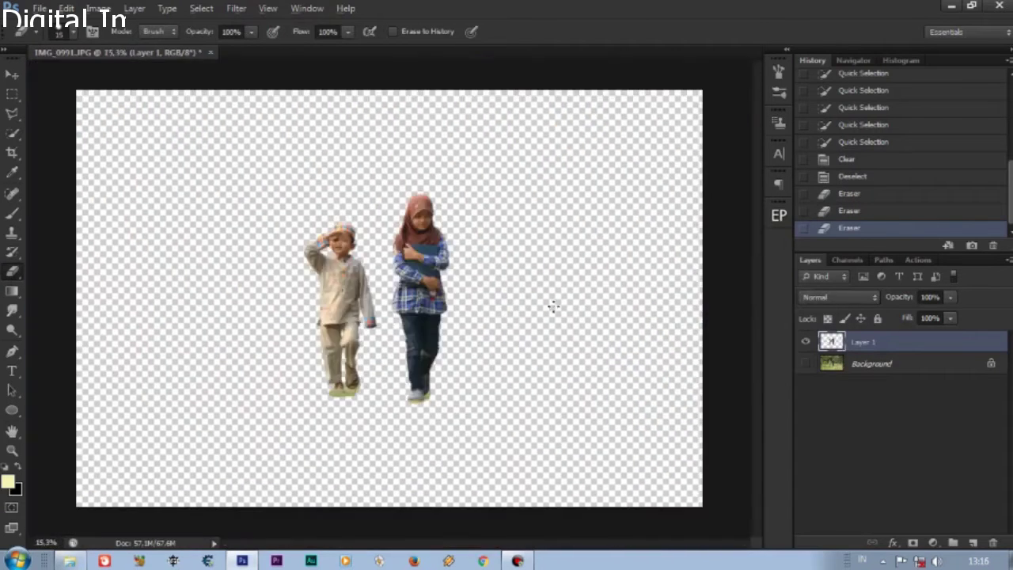
pyautogui.scroll(6, 399, 291)
pyautogui.rightClick(400, 291)
pyautogui.click(408, 277)
pyautogui.moveTo(405, 277); pyautogui.dragTo(370, 364)
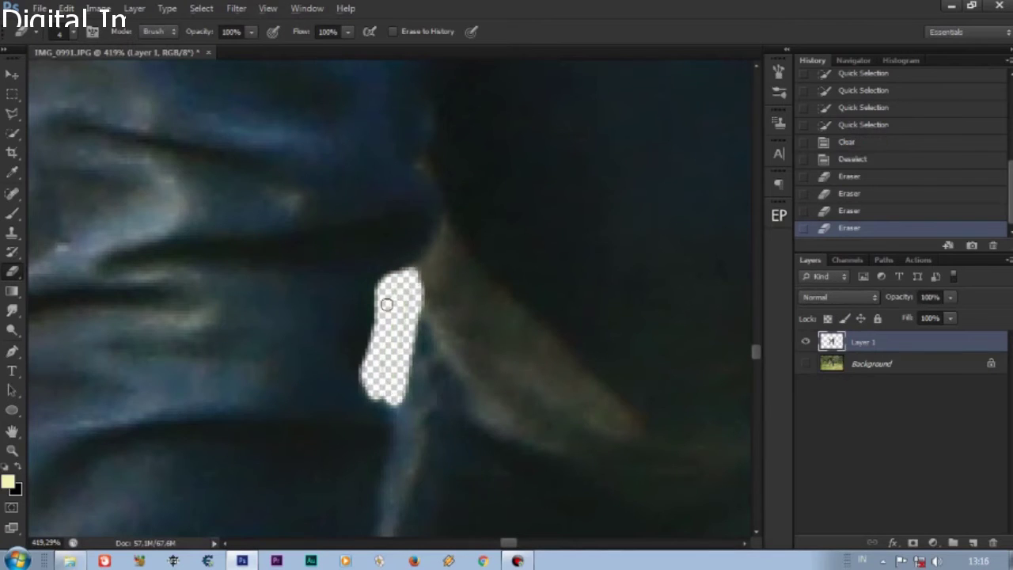
pyautogui.hotkey('ctrl', '0')
# - Show and select the Background layer and switch to the Lasso tool
pyautogui.click(806, 364)
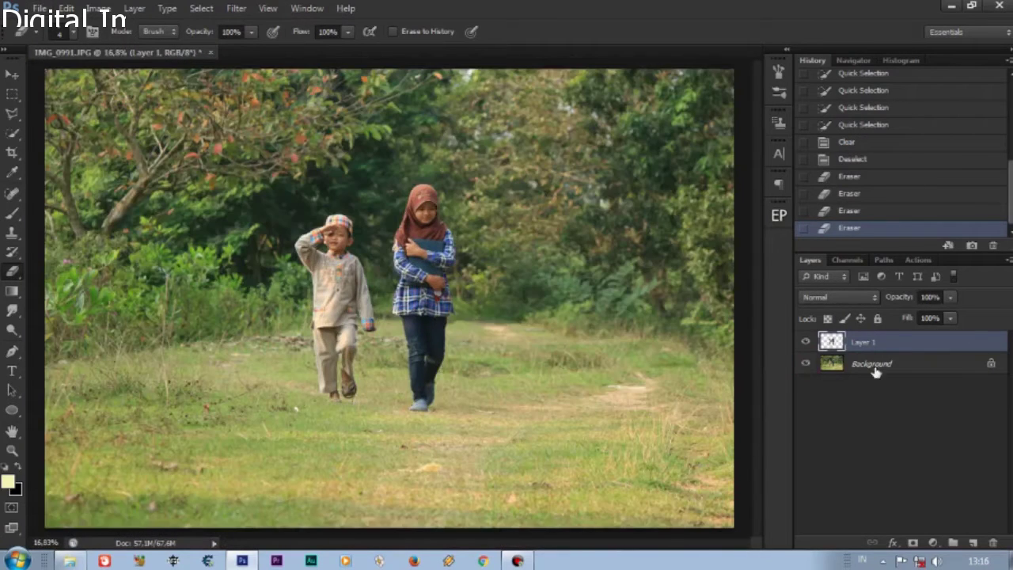
pyautogui.click(875, 366)
pyautogui.click(12, 113)
pyautogui.click(71, 111)
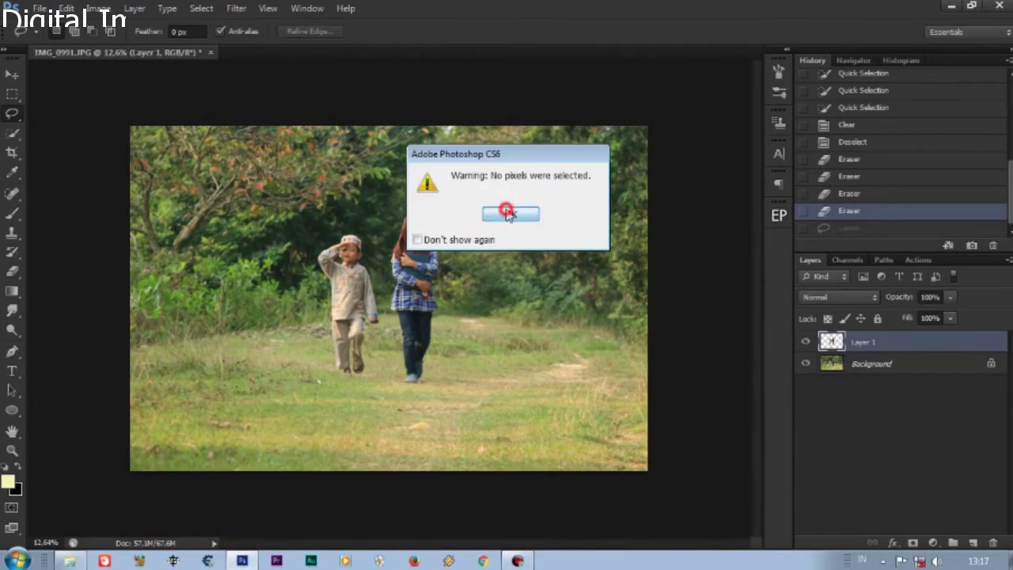
pyautogui.click(507, 208)
pyautogui.click(879, 365)
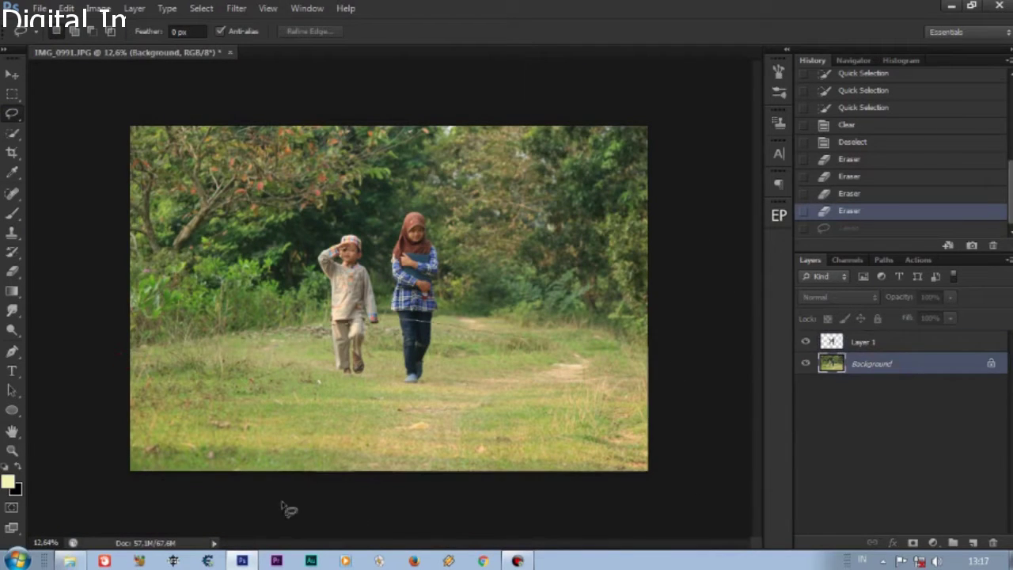
# - Restore the foreground grass selection on the Background layer using undo and History
pyautogui.hotkey('alt', ']')
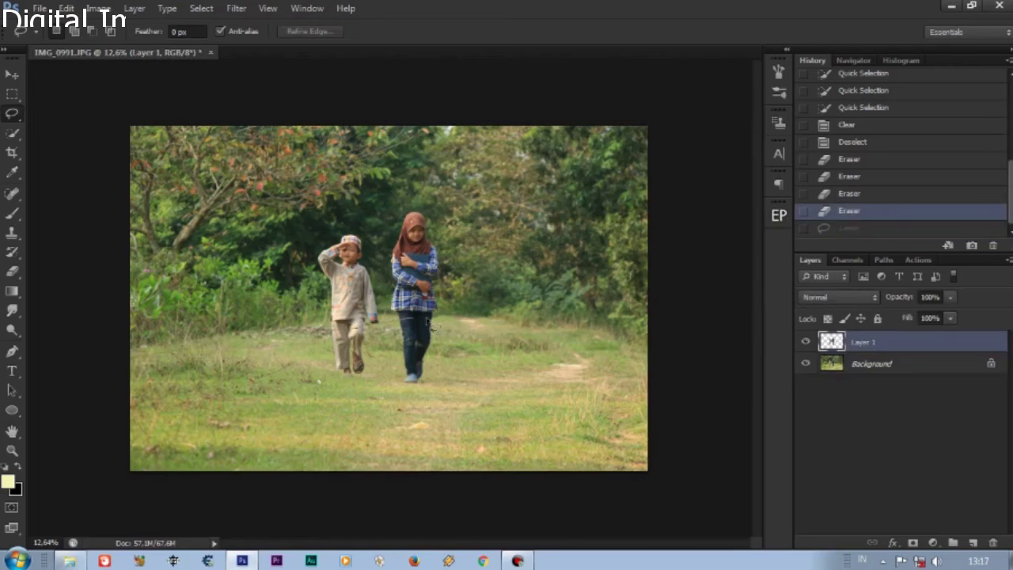
pyautogui.hotkey('ctrl', 'z')
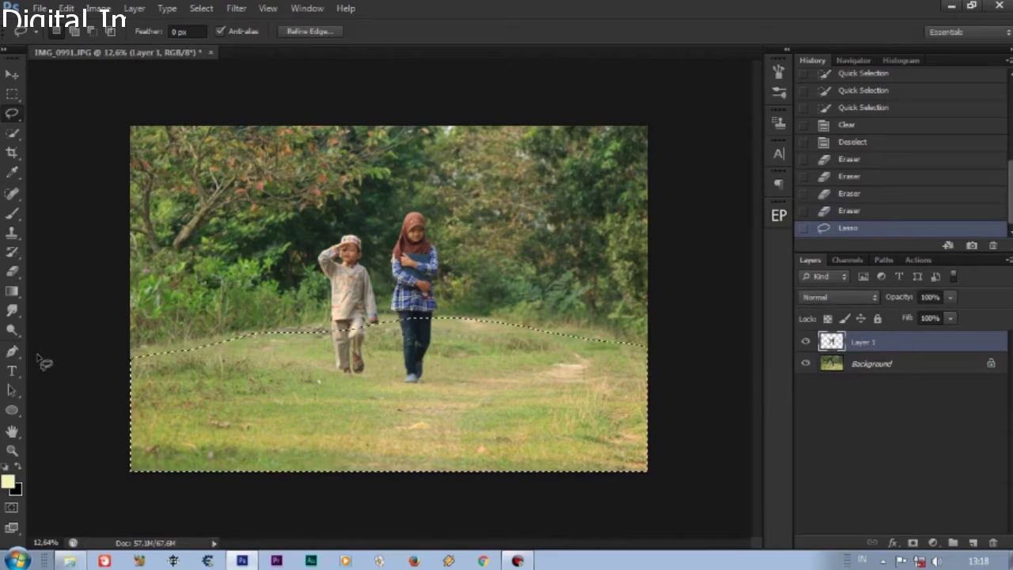
pyautogui.hotkey('alt', '[')
pyautogui.click(201, 8)
pyautogui.click(213, 67)
pyautogui.hotkey('shift', 'F5')
pyautogui.press('Escape')
pyautogui.click(850, 211)
# - Copy the children and grass selection onto a new layer, Layer 2
pyautogui.rightClick(388, 349)
pyautogui.click(440, 211)
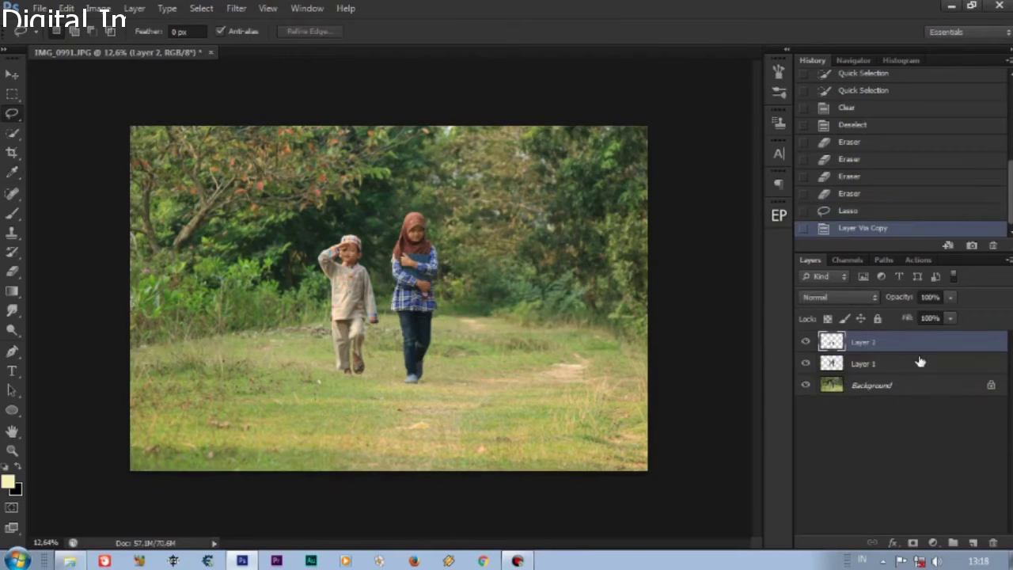
pyautogui.click(851, 211)
pyautogui.rightClick(417, 108)
pyautogui.click(448, 225)
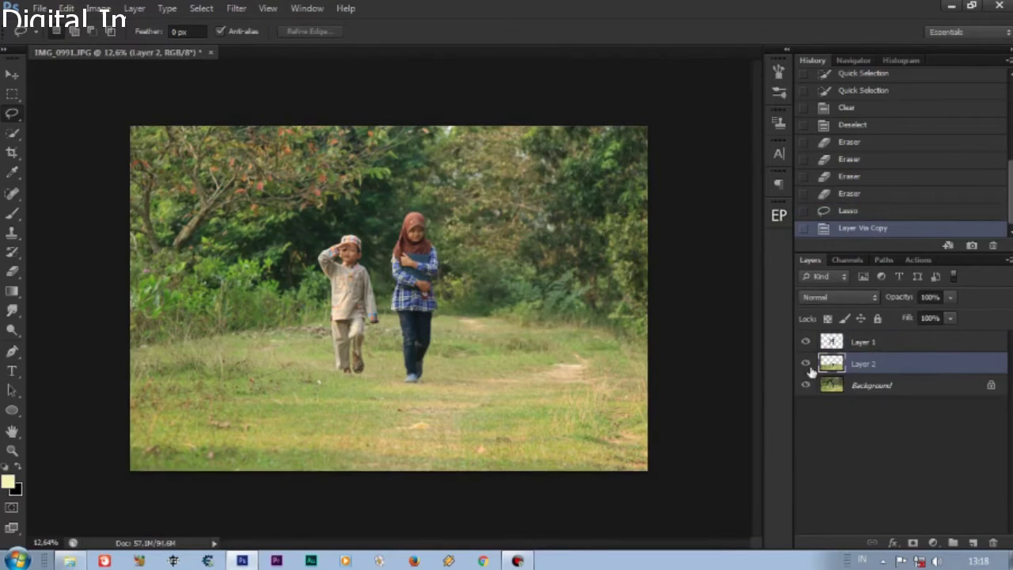
# - Hide and select the Background layer, then add a dark teal Solid Color fill layer
pyautogui.click(806, 385)
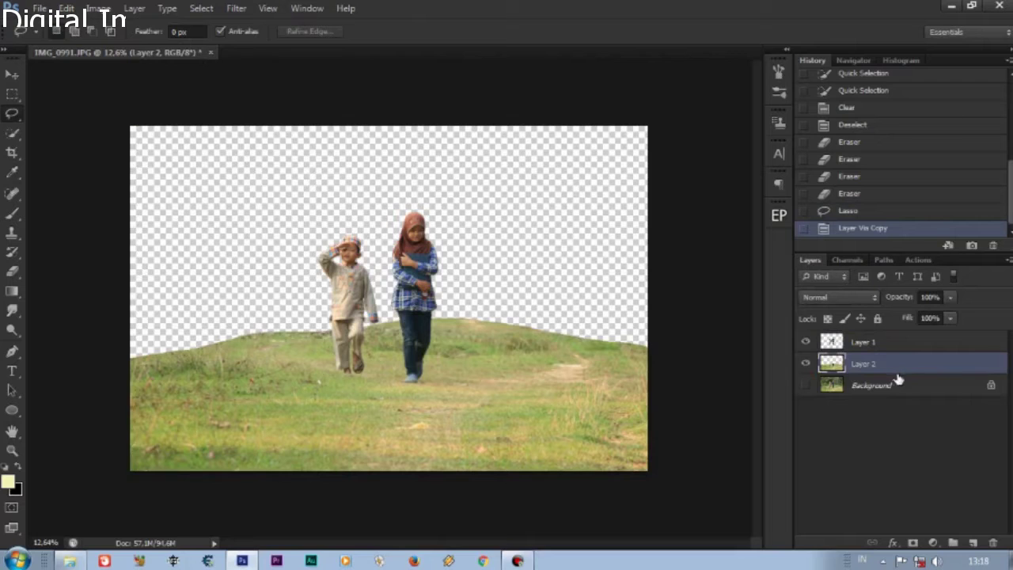
pyautogui.click(867, 385)
pyautogui.click(933, 545)
pyautogui.click(878, 214)
pyautogui.moveTo(814, 265); pyautogui.dragTo(813, 210)
pyautogui.moveTo(678, 199); pyautogui.dragTo(630, 234)
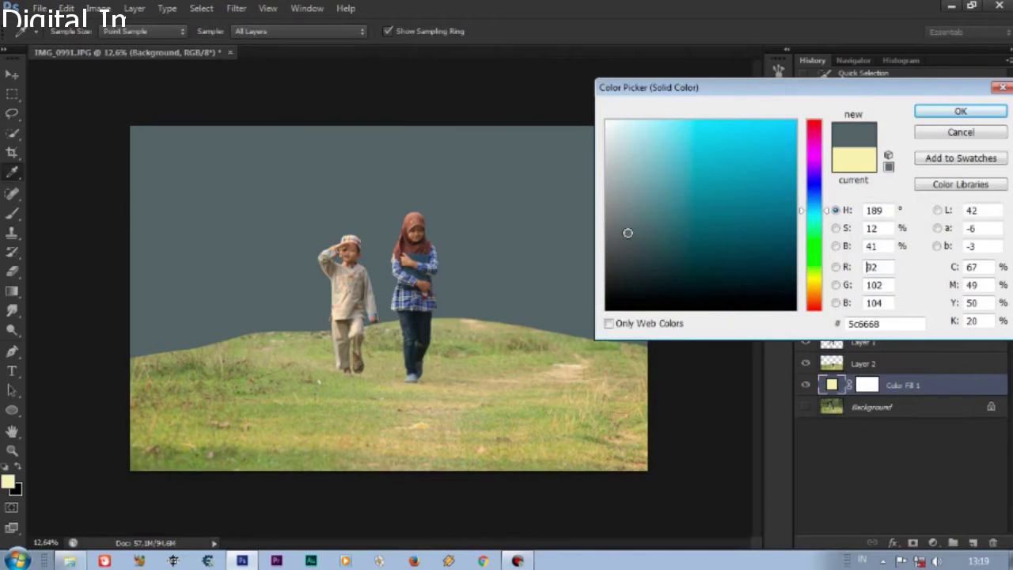
# - Confirm the dark teal fill and add a Gradient Fill layer for the sky
pyautogui.click(937, 115)
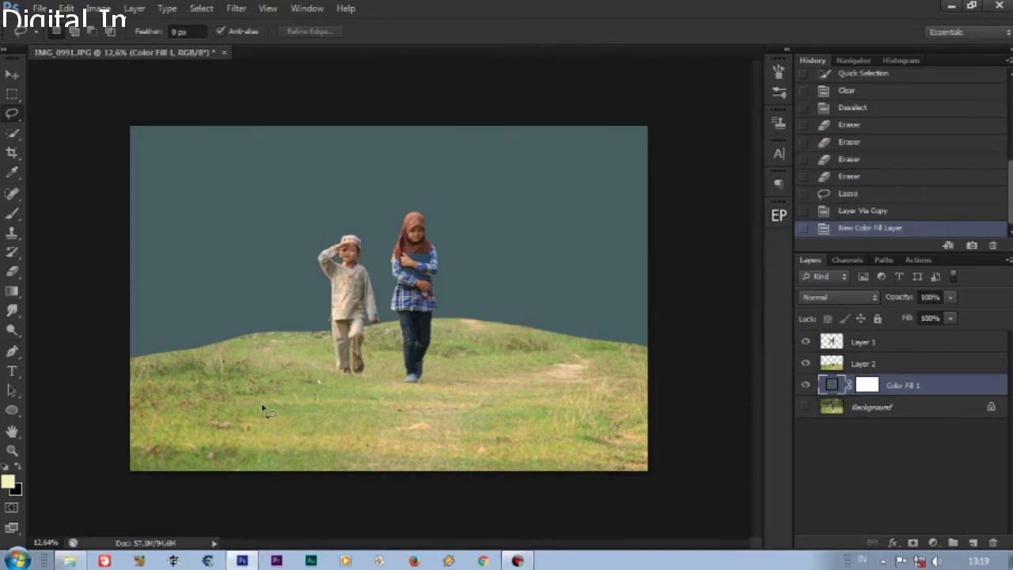
pyautogui.scroll(-1, 457, 350)
pyautogui.click(891, 232)
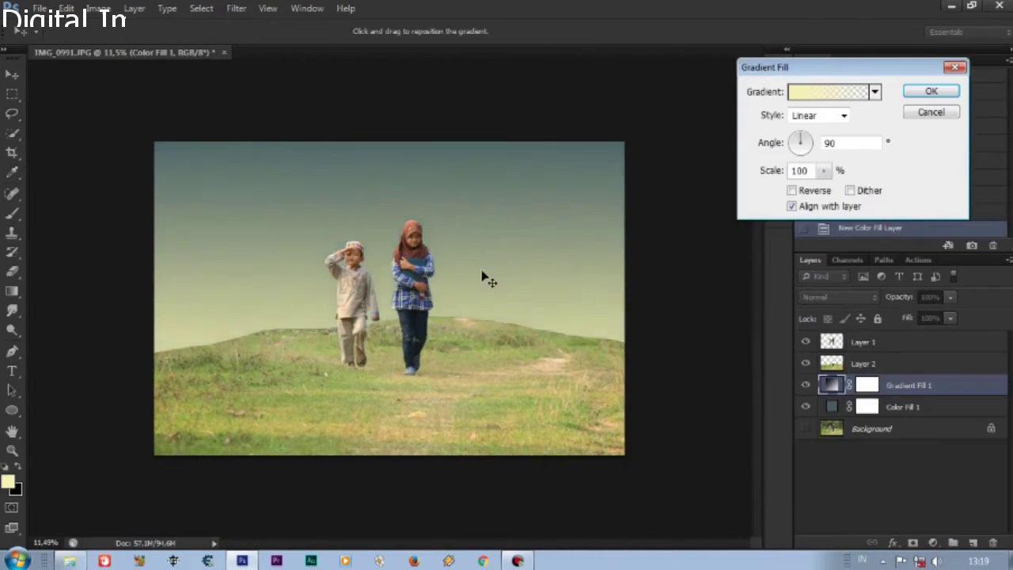
pyautogui.click(921, 91)
pyautogui.click(871, 364)
# - Mask Layer 2 and paint the horizon hills with a soft black brush to fade them
pyautogui.click(912, 543)
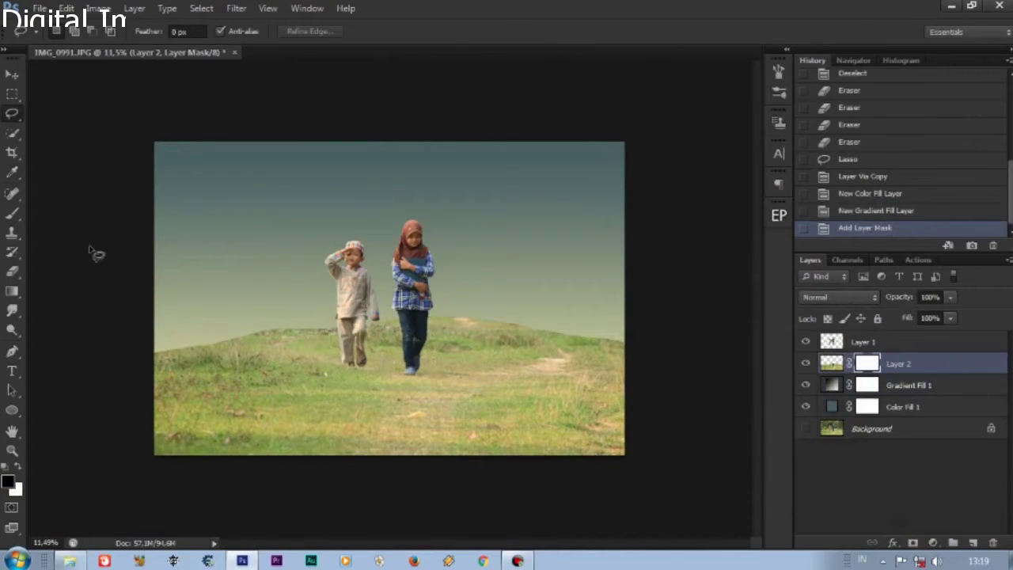
pyautogui.press('b')
pyautogui.rightClick(304, 226)
pyautogui.press('Return')
pyautogui.moveTo(319, 220)
pyautogui.mouseDown()
pyautogui.moveTo(114, 227)
pyautogui.moveTo(68, 203)
pyautogui.mouseUp()
pyautogui.moveTo(482, 201)
pyautogui.mouseDown()
pyautogui.moveTo(659, 229)
pyautogui.moveTo(571, 191)
pyautogui.moveTo(464, 181)
pyautogui.mouseUp()
# - Zoom in, shrink the brush and fade more of the distant grass into the mist
pyautogui.hotkey('ctrl', '+')
pyautogui.rightClick(530, 275)
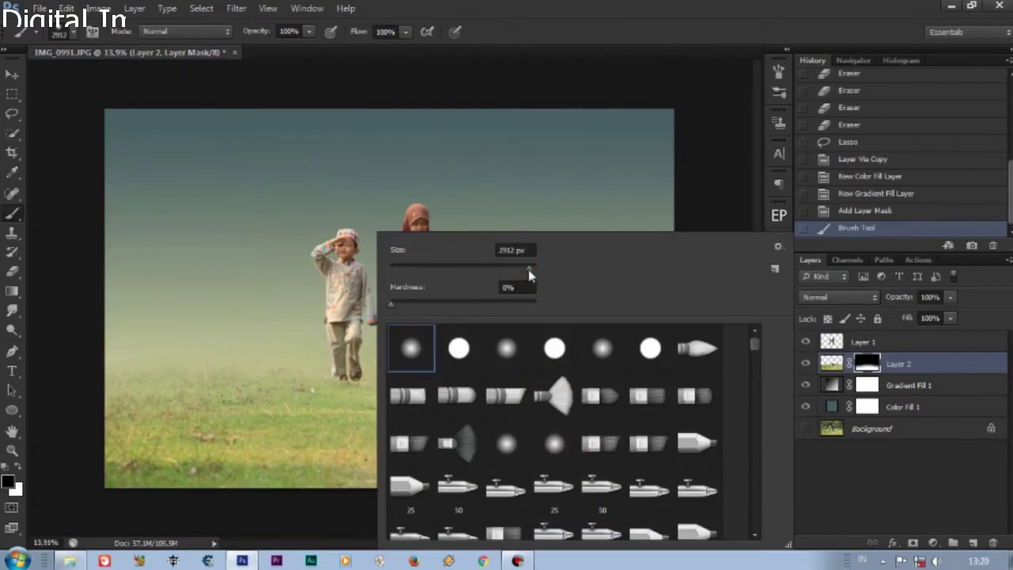
pyautogui.press('Return')
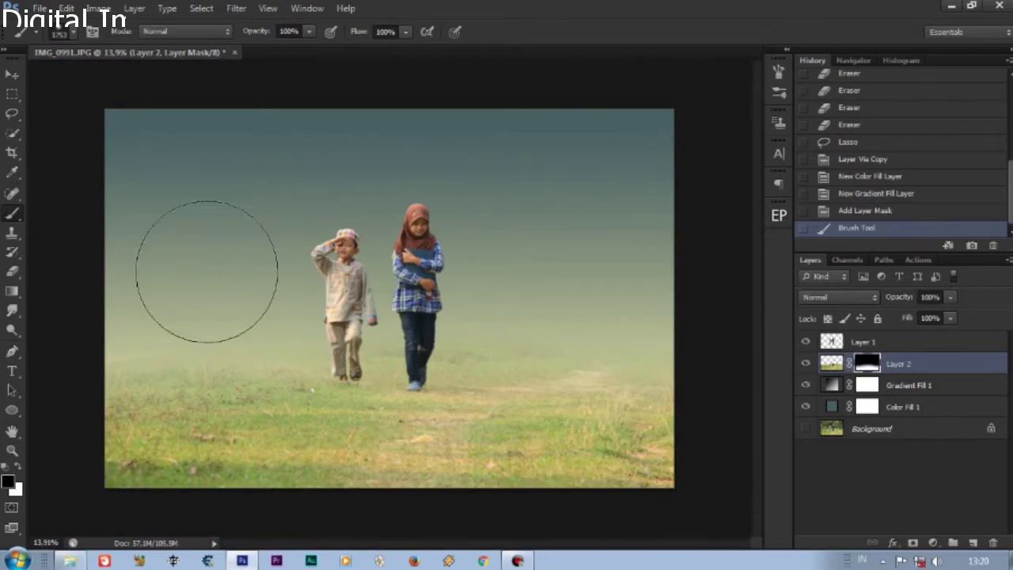
pyautogui.moveTo(142, 279); pyautogui.dragTo(583, 199)
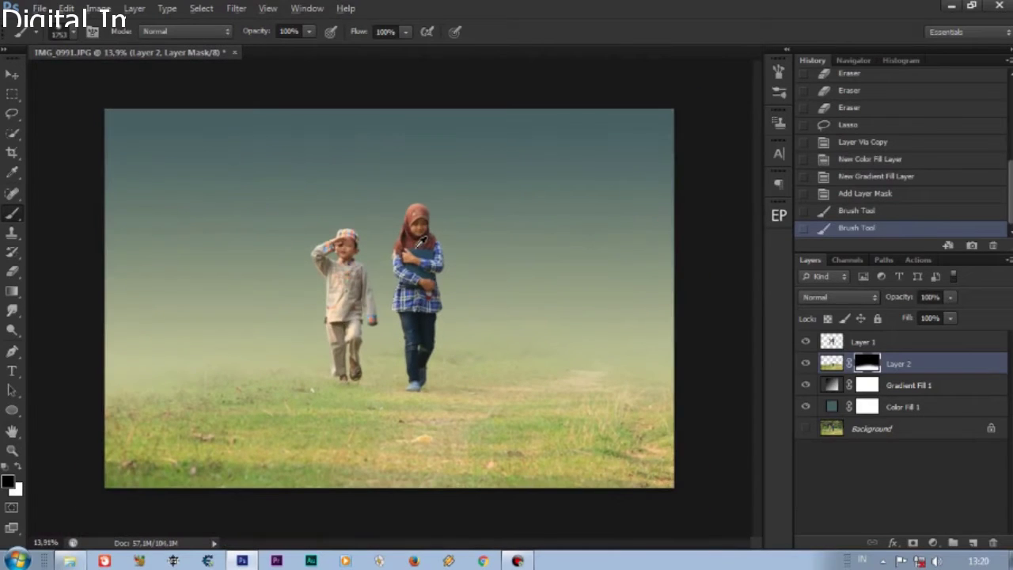
# - Drag the forest avenue photo in above the gradient sky and size it over the scene
pyautogui.click(919, 388)
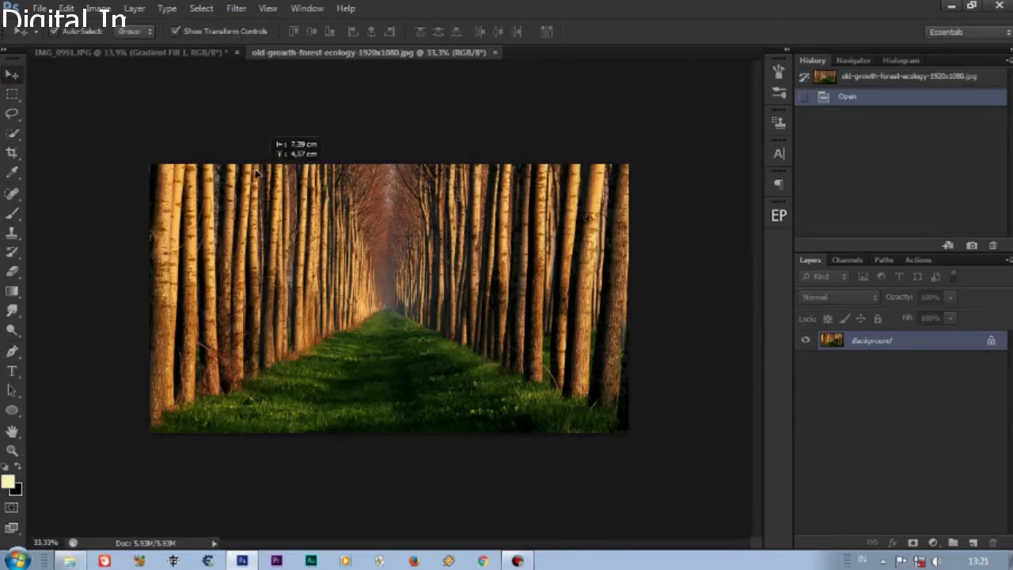
pyautogui.moveTo(256, 174); pyautogui.dragTo(387, 255)
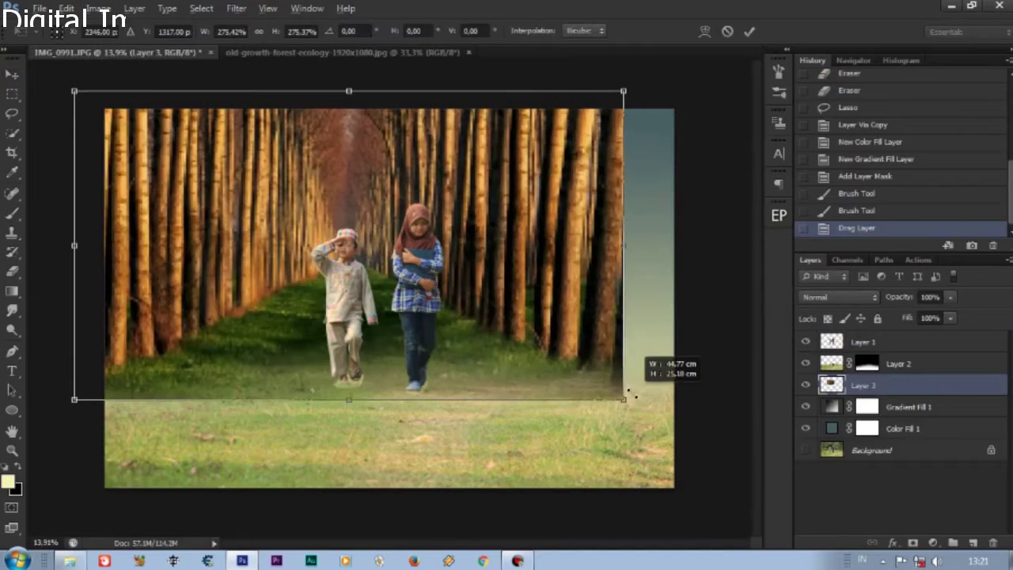
pyautogui.moveTo(448, 301); pyautogui.dragTo(674, 393)
pyautogui.moveTo(685, 237); pyautogui.dragTo(686, 247)
pyautogui.moveTo(579, 258); pyautogui.dragTo(467, 252)
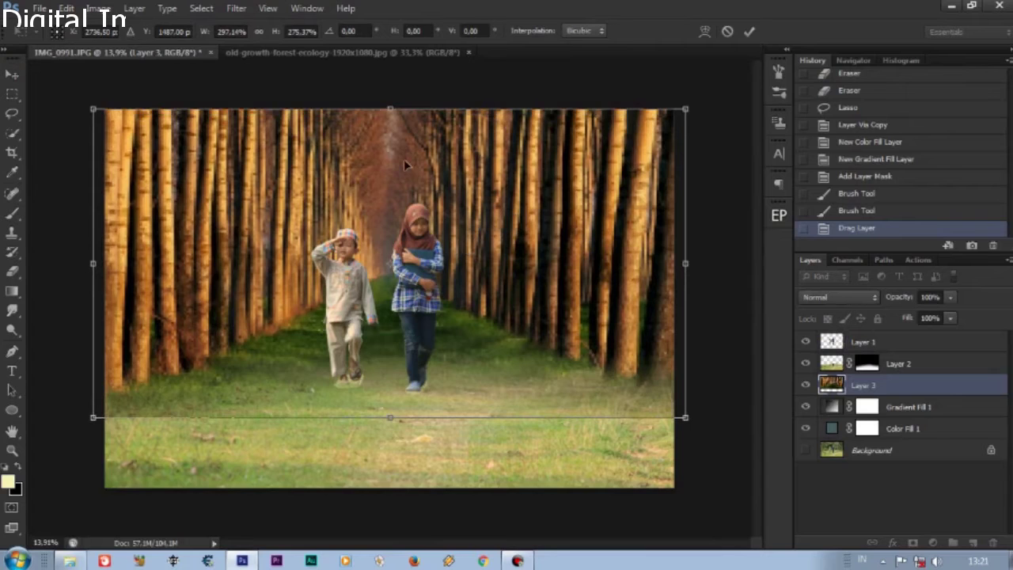
# - Apply Perspective to the forest photo, spreading its corners outward
pyautogui.click(66, 8)
pyautogui.click(357, 385)
pyautogui.moveTo(147, 143); pyautogui.dragTo(136, 143)
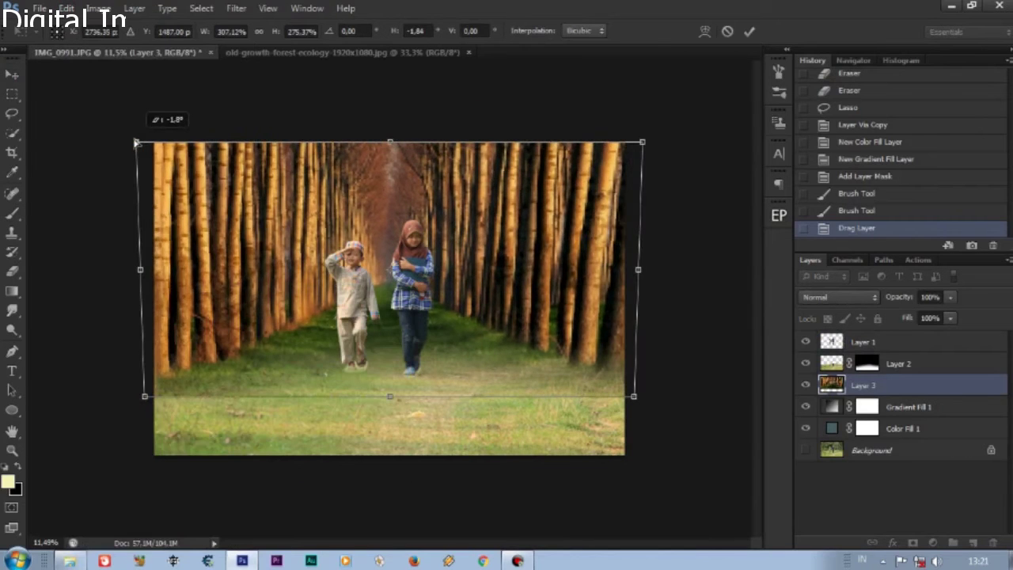
pyautogui.moveTo(642, 143); pyautogui.dragTo(645, 143)
pyautogui.moveTo(635, 398); pyautogui.dragTo(644, 407)
# - Skew the forest photo to fit the canvas top, commit it, and start a Hue/Saturation adjustment
pyautogui.click(67, 8)
pyautogui.click(317, 339)
pyautogui.moveTo(389, 143); pyautogui.dragTo(389, 137)
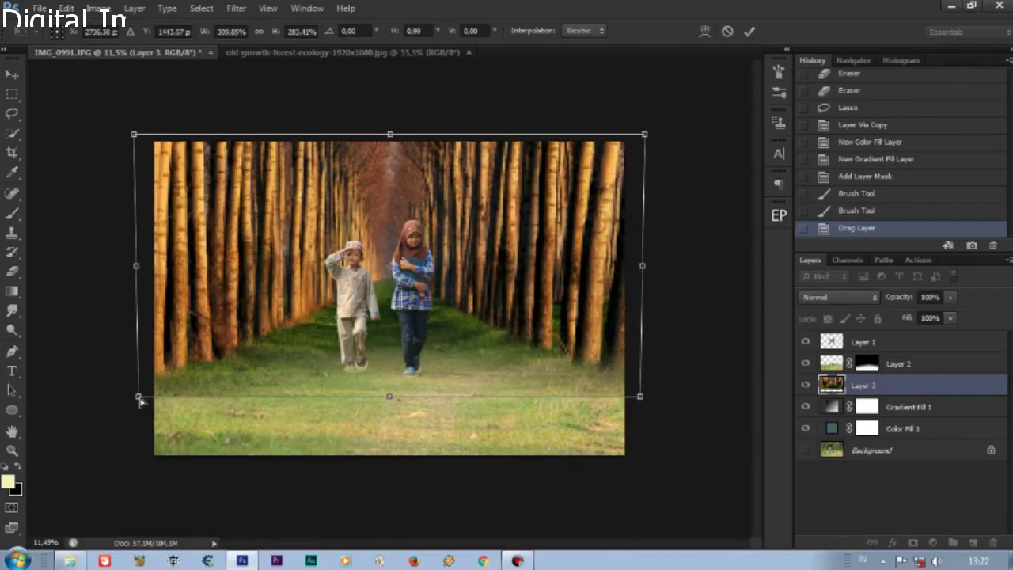
pyautogui.moveTo(140, 402); pyautogui.dragTo(137, 400)
pyautogui.moveTo(642, 398); pyautogui.dragTo(658, 403)
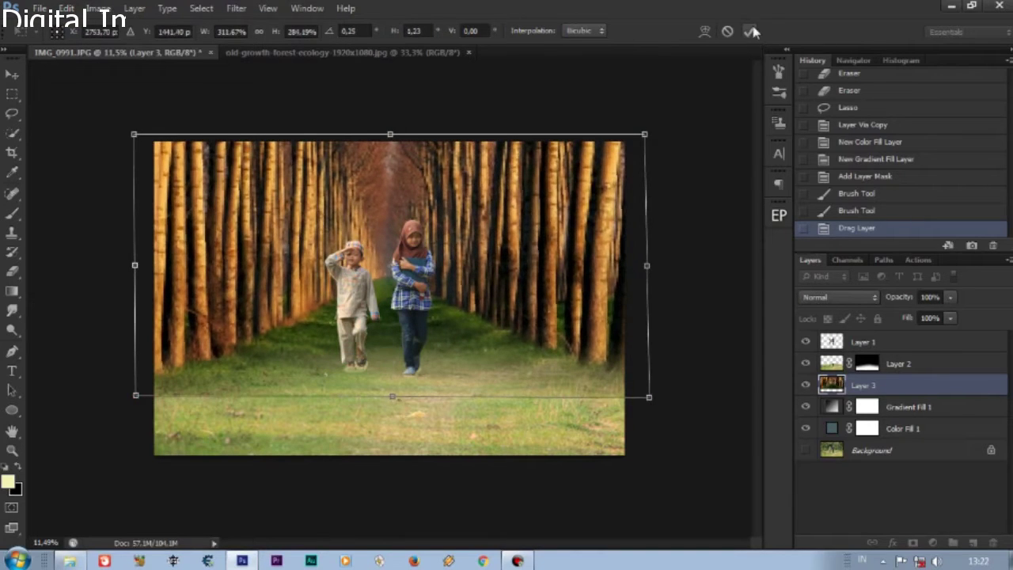
pyautogui.click(753, 31)
pyautogui.click(98, 8)
pyautogui.click(308, 123)
# - Mute the forest with a slight hue shift, lower saturation and a Color Balance adjustment
pyautogui.moveTo(802, 187); pyautogui.dragTo(800, 188)
pyautogui.moveTo(801, 223); pyautogui.dragTo(780, 228)
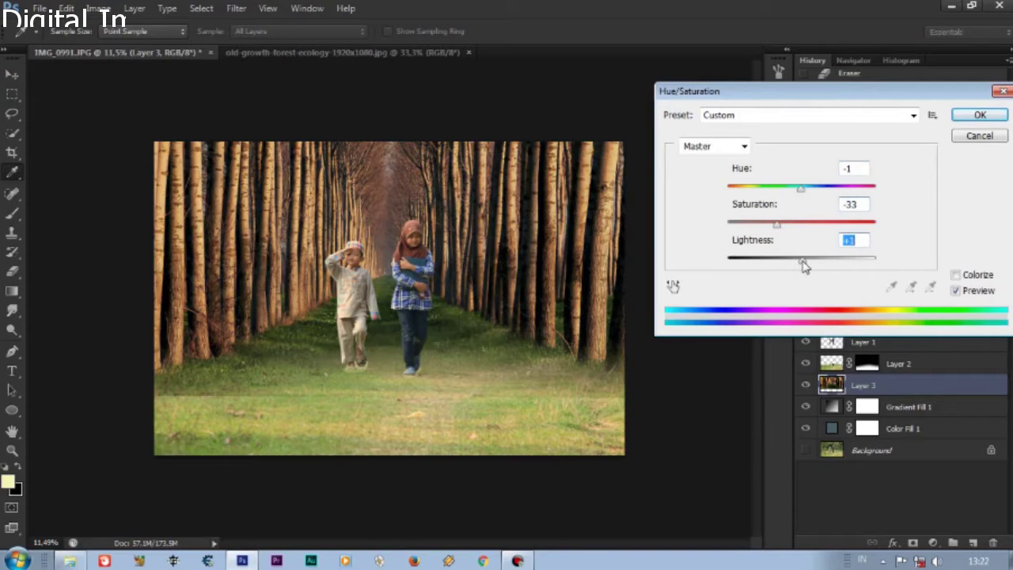
pyautogui.moveTo(801, 190); pyautogui.dragTo(800, 190)
pyautogui.press('Return')
pyautogui.click(98, 8)
pyautogui.click(316, 168)
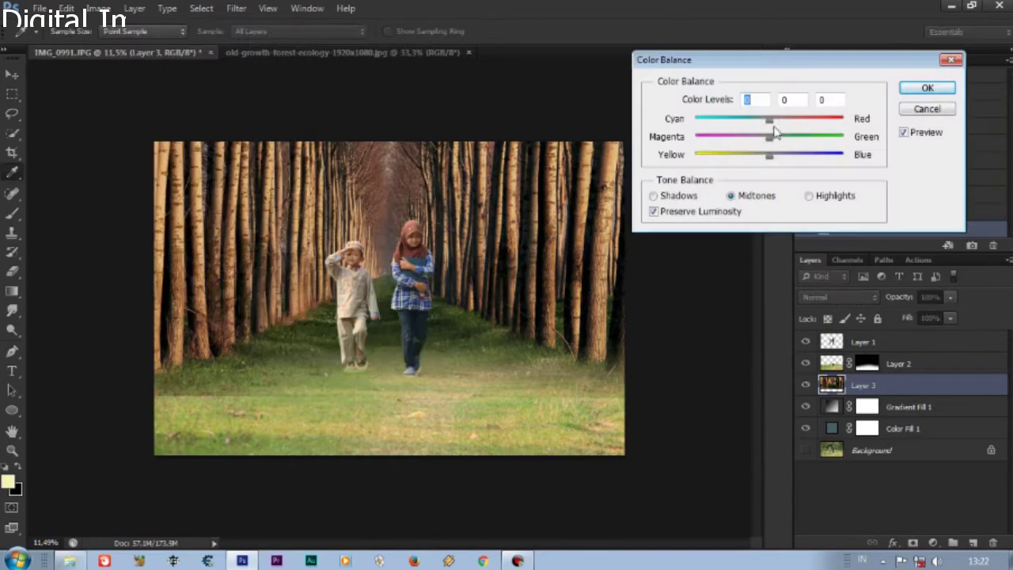
pyautogui.click(930, 88)
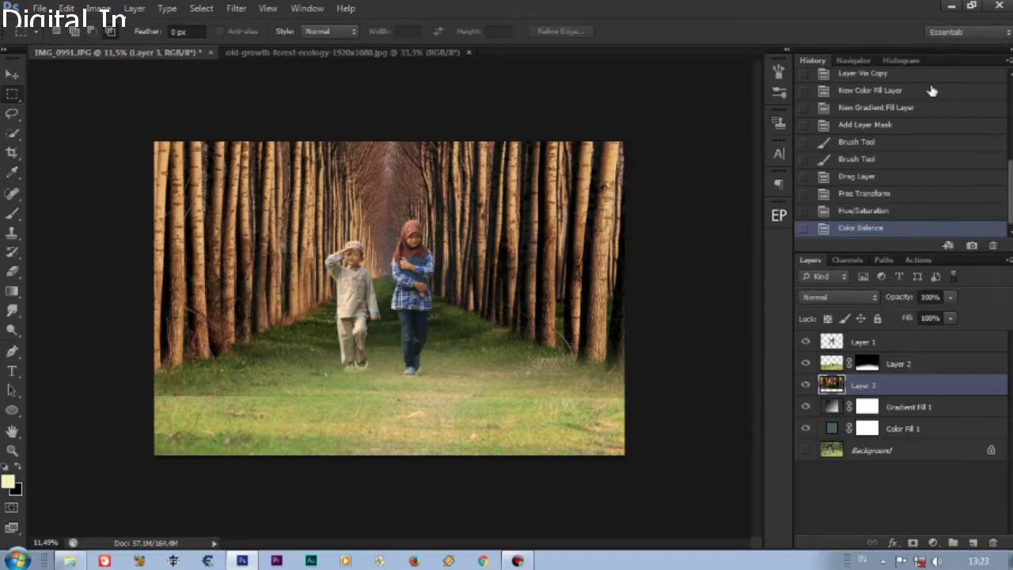
# - Apply a Gaussian Blur of about 46 px to the forest layer
pyautogui.click(236, 8)
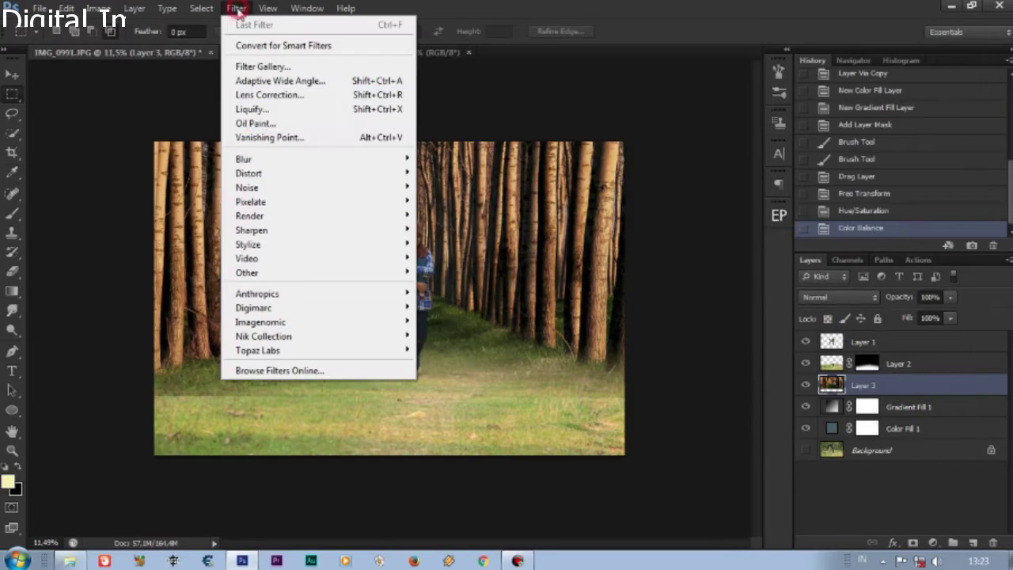
pyautogui.click(468, 263)
pyautogui.moveTo(876, 289); pyautogui.dragTo(829, 293)
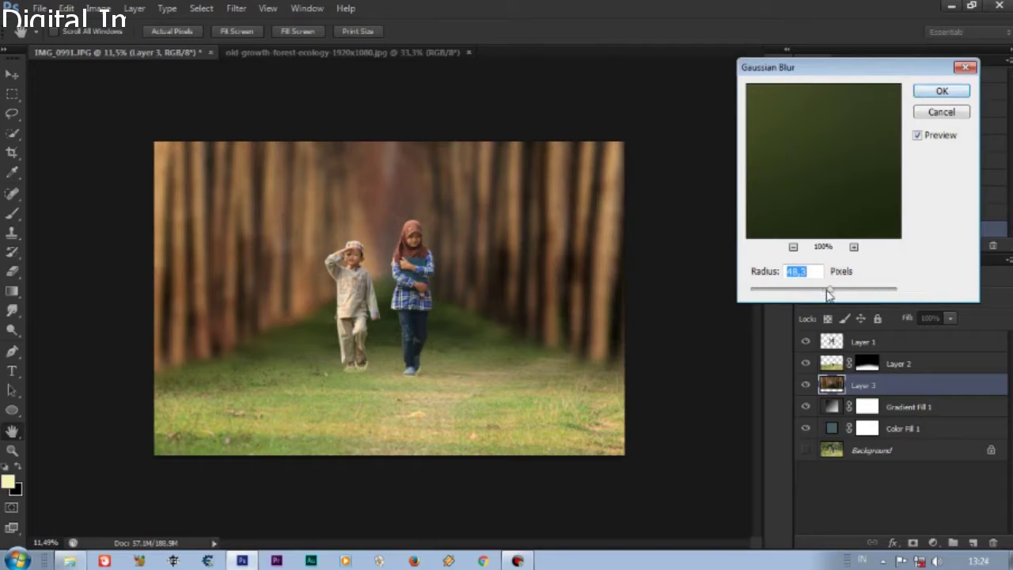
pyautogui.moveTo(829, 295); pyautogui.dragTo(824, 292)
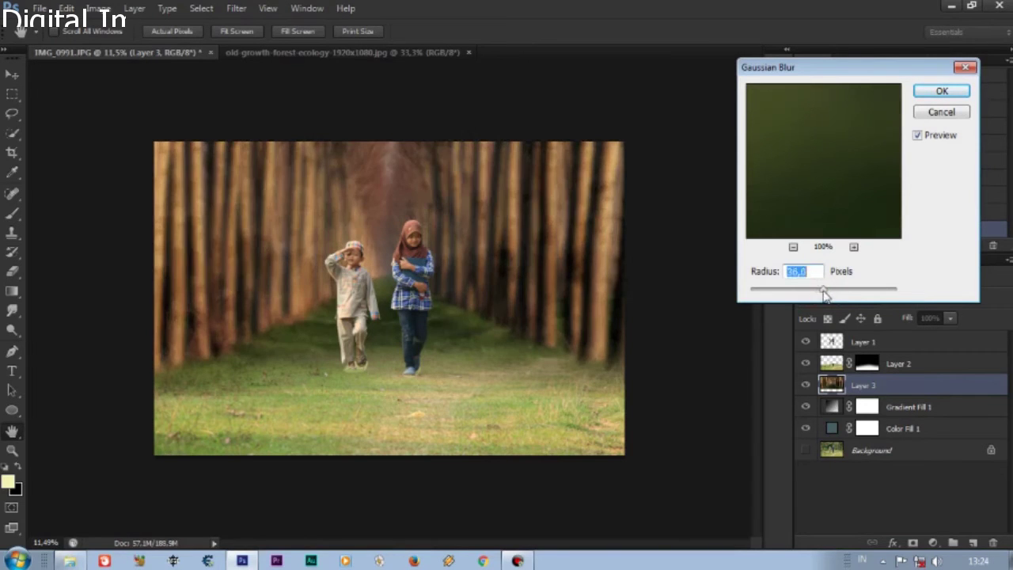
pyautogui.press('Return')
# - Select the layer mask and ready the Brush tool for painting it
pyautogui.press('m')
pyautogui.click(869, 365)
pyautogui.press('b')
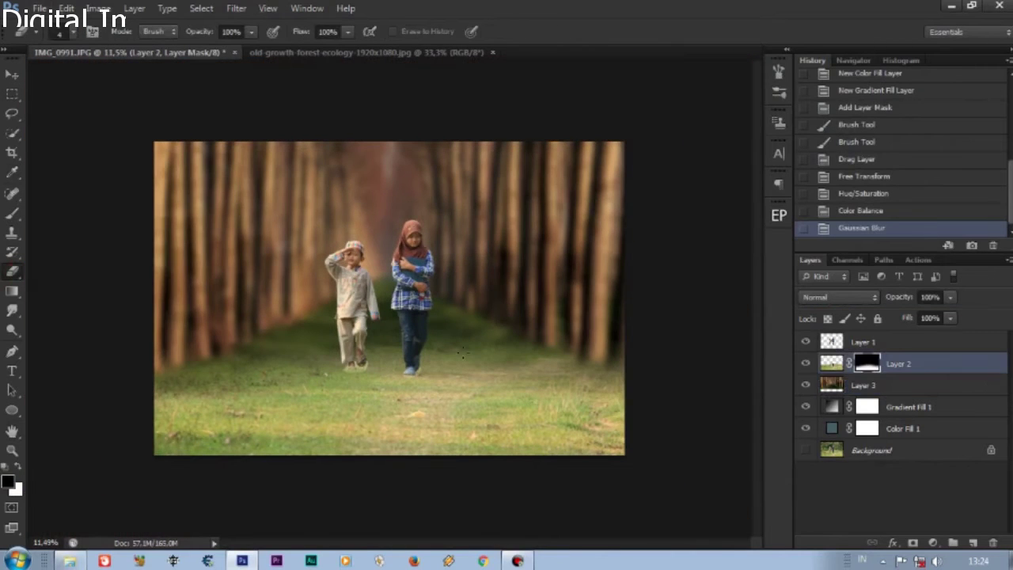
pyautogui.scroll(1, 427, 261)
pyautogui.rightClick(427, 228)
pyautogui.press('Escape')
# - Paint the mask with a soft brush to blend the grass into the forest path
pyautogui.scroll(1, 460, 277)
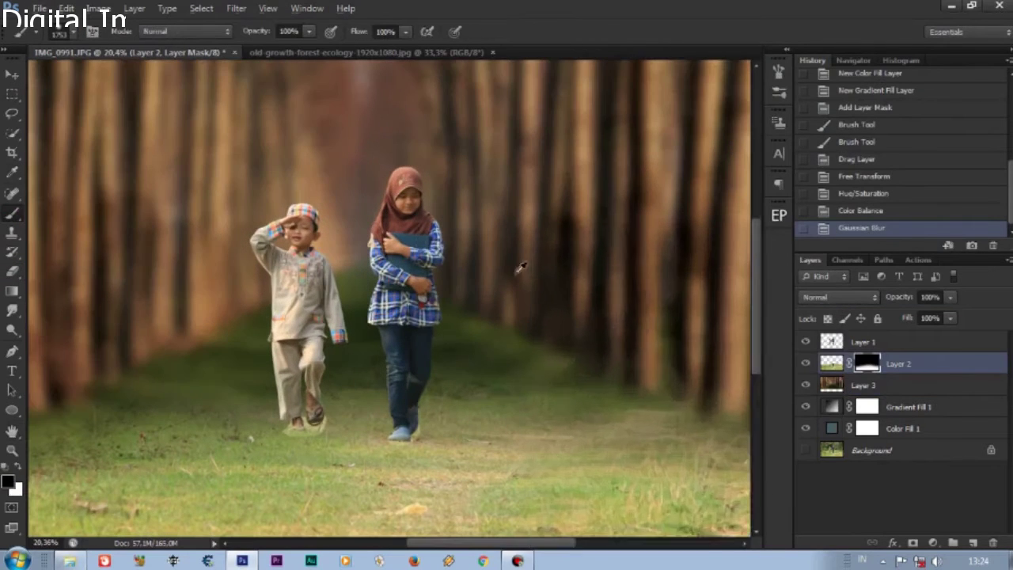
pyautogui.rightClick(518, 267)
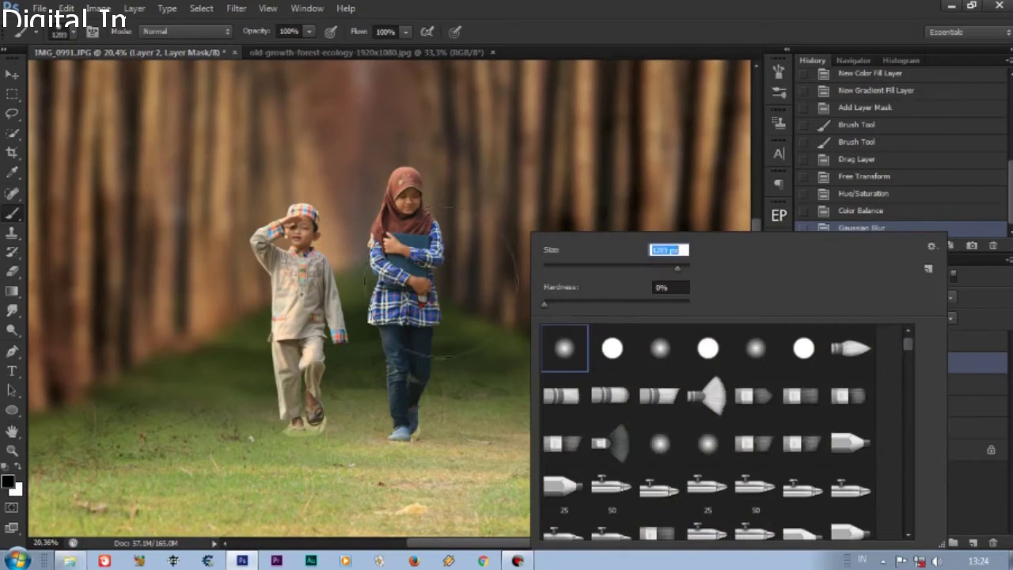
pyautogui.press('Escape')
pyautogui.click(516, 290)
pyautogui.scroll(-1, 372, 372)
pyautogui.scroll(2, 372, 372)
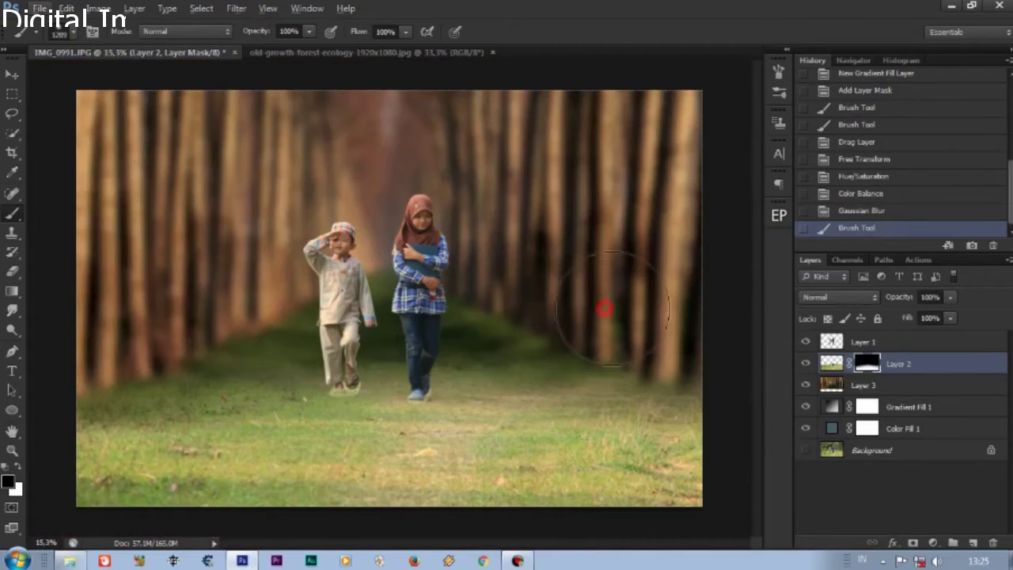
pyautogui.click(372, 372)
# - Paint white at 55% opacity to restore grass around the boy's feet
pyautogui.scroll(1, 372, 372)
pyautogui.rightClick(489, 250)
pyautogui.press('Escape')
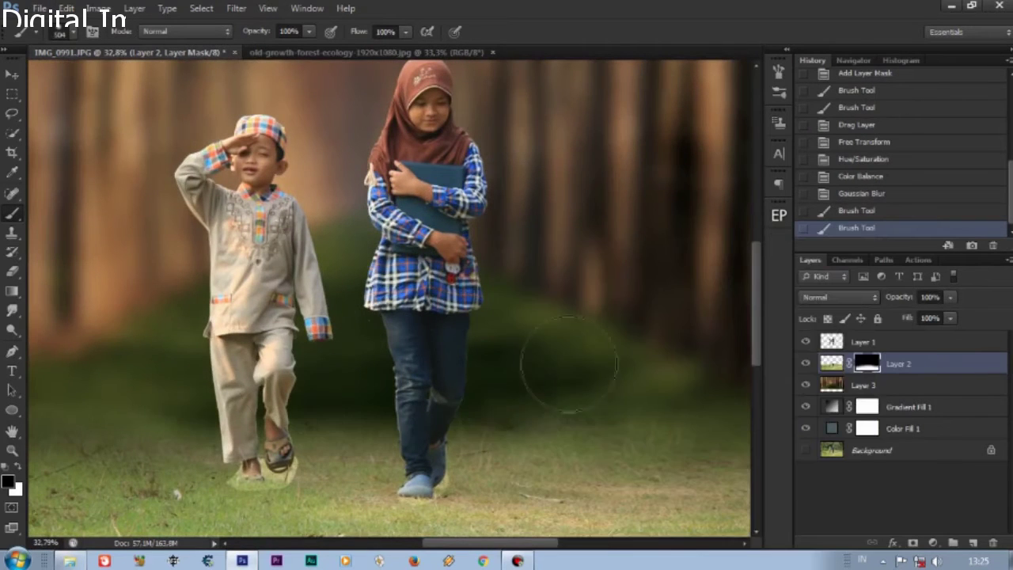
pyautogui.scroll(-4, 388, 295)
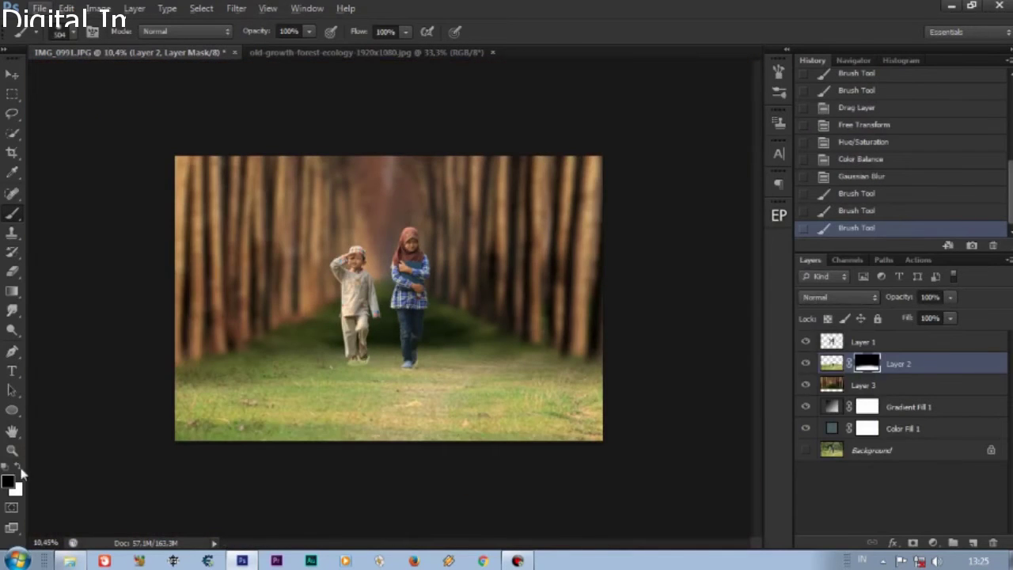
pyautogui.click(18, 469)
pyautogui.scroll(3, 356, 360)
pyautogui.press('5')
pyautogui.press('5')
pyautogui.moveTo(285, 435); pyautogui.dragTo(332, 444)
# - Revert to the first Brush Tool state in History and make Layer 1 active
pyautogui.hotkey('ctrl', 'z')
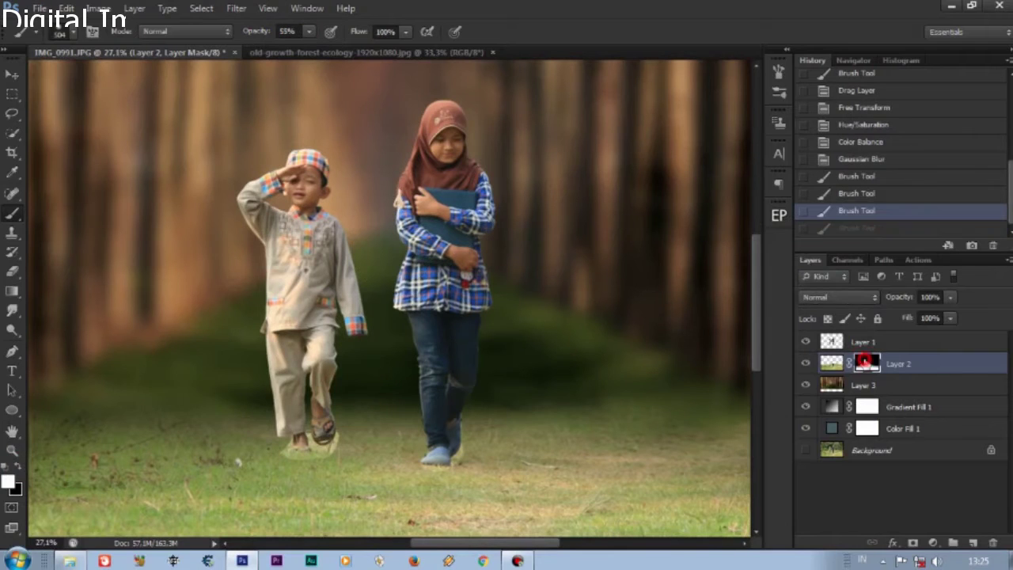
pyautogui.click(856, 194)
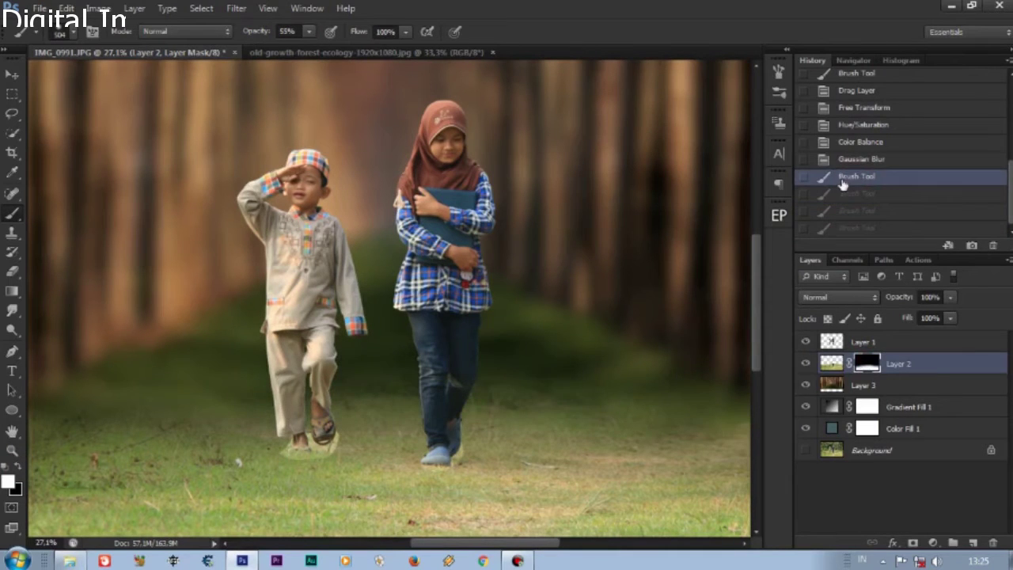
pyautogui.click(831, 364)
pyautogui.scroll(-3, 429, 254)
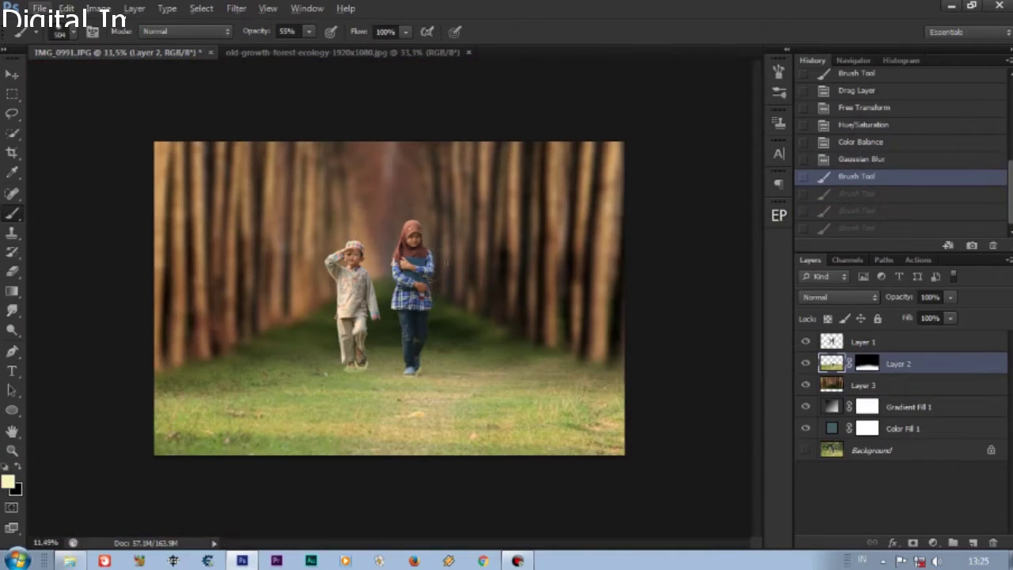
pyautogui.click(874, 349)
pyautogui.rightClick(12, 113)
# - Switch to the Eraser tool on Layer 1 and adjust its brush size
pyautogui.click(63, 107)
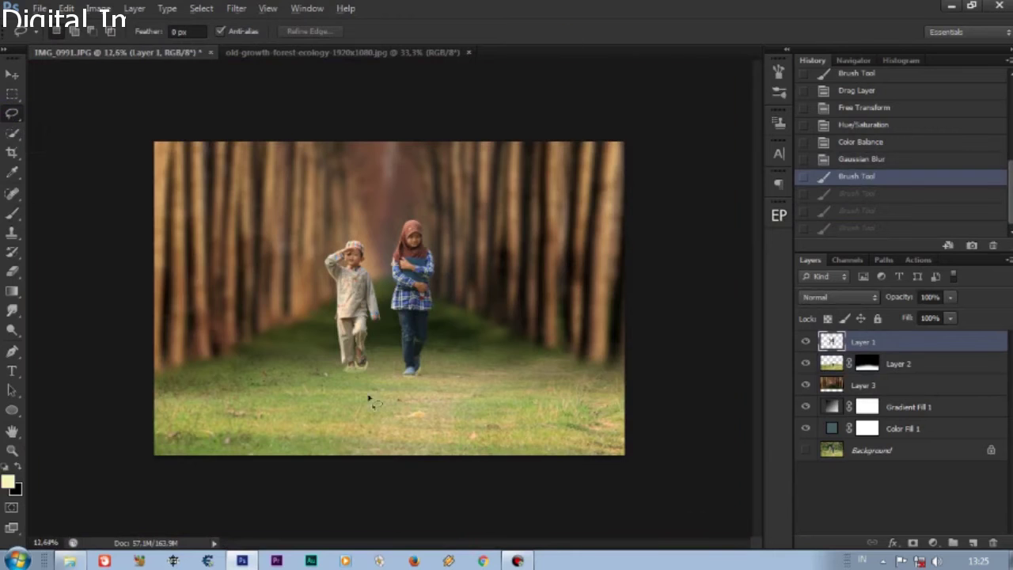
pyautogui.scroll(5, 353, 357)
pyautogui.scroll(2, 353, 357)
pyautogui.scroll(5, 379, 254)
pyautogui.press('e')
pyautogui.rightClick(374, 238)
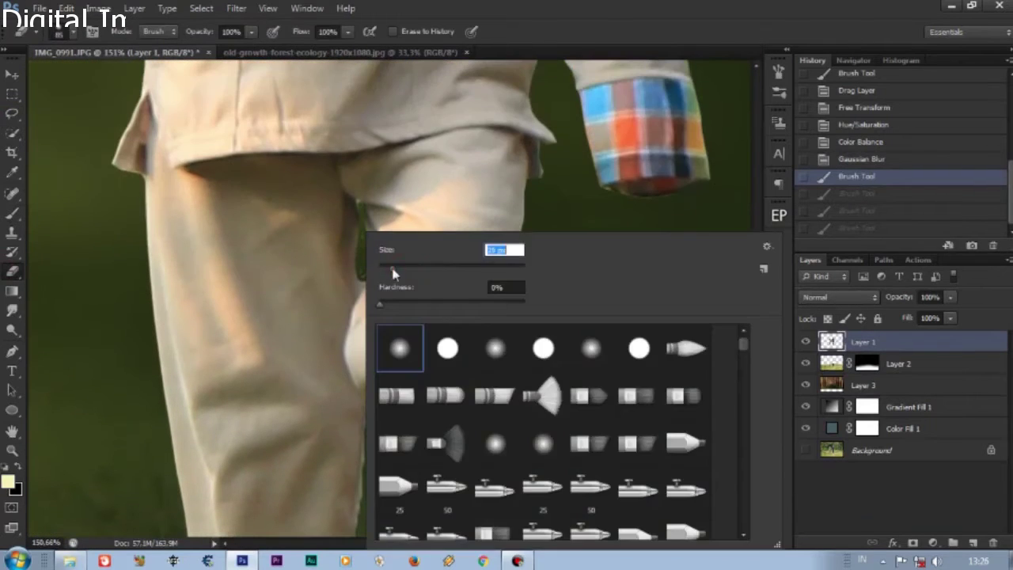
pyautogui.scroll(2, 388, 273)
pyautogui.rightClick(412, 206)
pyautogui.press('Return')
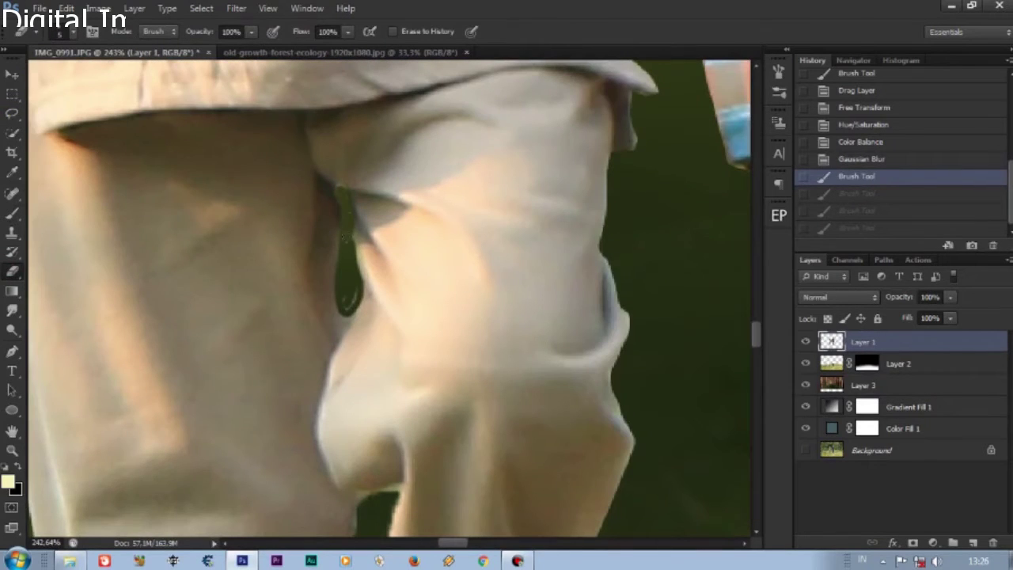
# - Erase leftover old grass beside the trouser leg and around the boy's sandal
pyautogui.click(348, 238)
pyautogui.scroll(-5, 376, 130)
pyautogui.scroll(-3, 376, 130)
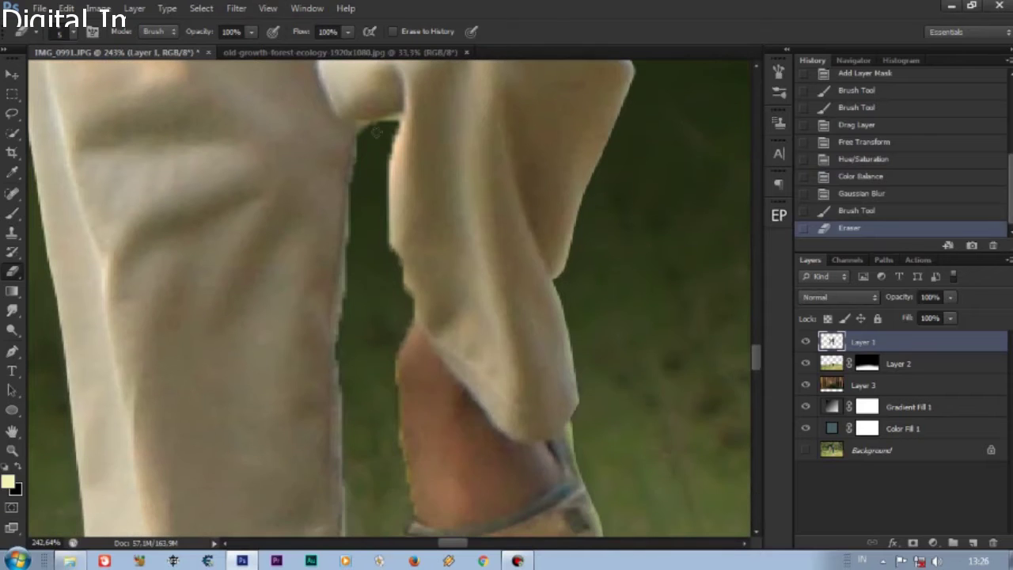
pyautogui.click(343, 323)
pyautogui.scroll(-3, 343, 323)
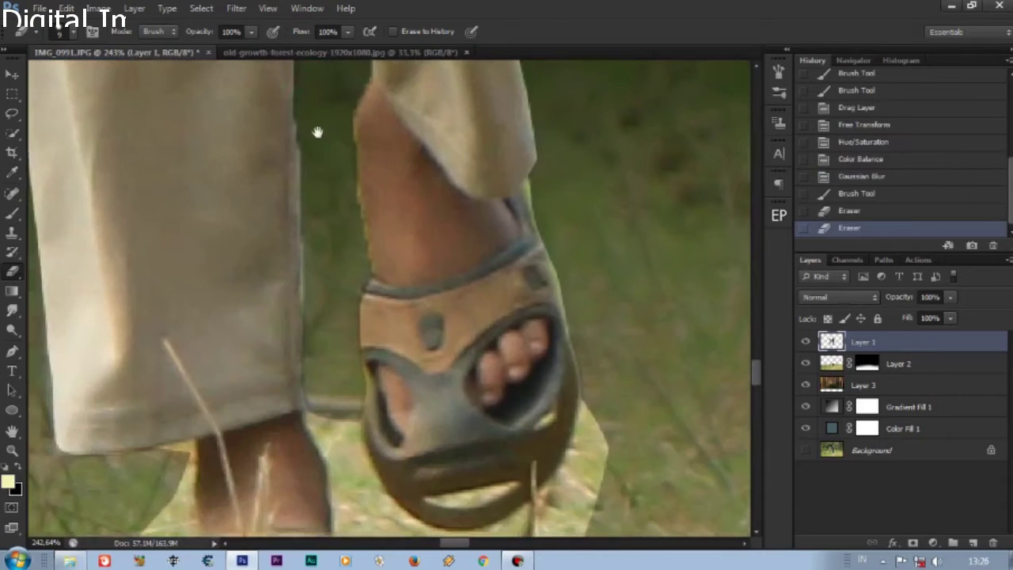
pyautogui.click(317, 132)
pyautogui.scroll(-1, 313, 158)
pyautogui.scroll(-2, 343, 146)
pyautogui.rightClick(343, 145)
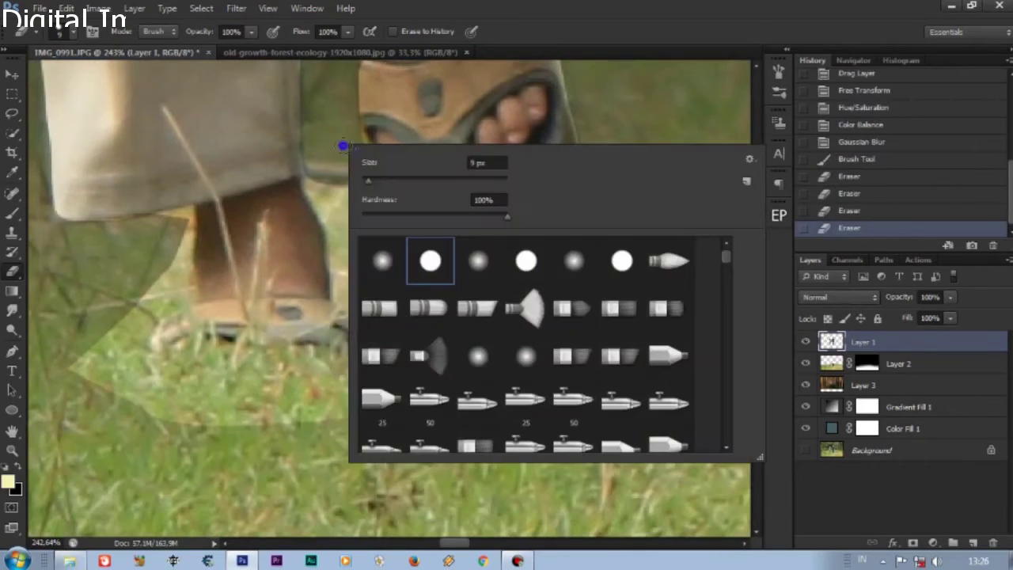
pyautogui.click(317, 162)
pyautogui.moveTo(317, 170); pyautogui.dragTo(91, 227)
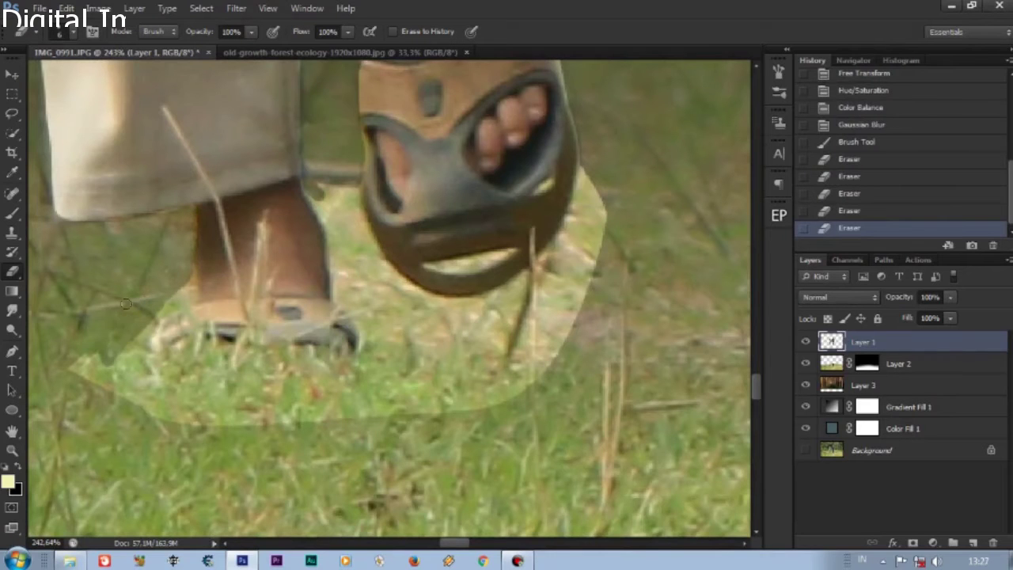
# - Enlarge the eraser and clear old grass below the feet and across the foreground
pyautogui.scroll(-2, 126, 304)
pyautogui.rightClick(378, 199)
pyautogui.moveTo(285, 253); pyautogui.dragTo(305, 253)
pyautogui.press('Return')
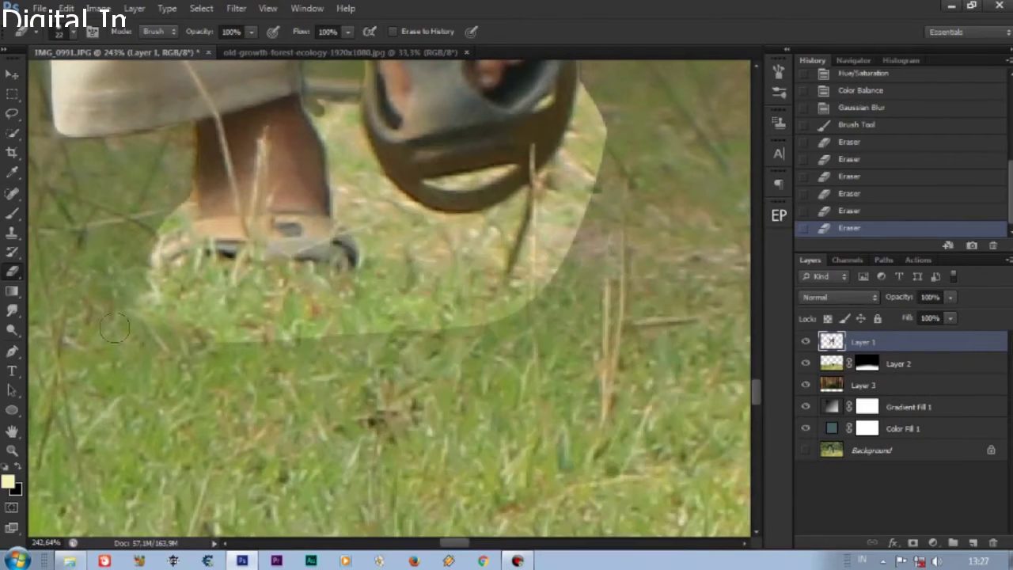
pyautogui.scroll(-1, 388, 238)
pyautogui.rightClick(388, 237)
pyautogui.press('Return')
pyautogui.moveTo(411, 261); pyautogui.dragTo(507, 230)
pyautogui.moveTo(554, 204)
pyautogui.mouseDown()
pyautogui.moveTo(396, 274)
pyautogui.moveTo(437, 317)
pyautogui.moveTo(419, 186)
pyautogui.mouseUp()
# - Set the eraser to 16 px and erase grass between trouser leg and sandal
pyautogui.rightClick(416, 184)
pyautogui.write('16')
pyautogui.press('Return')
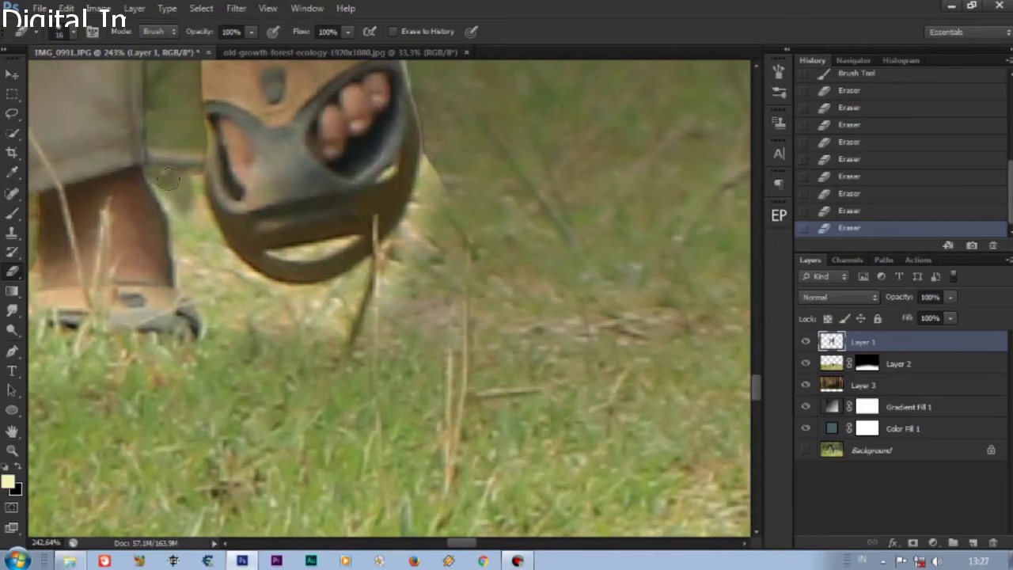
pyautogui.moveTo(192, 116); pyautogui.dragTo(197, 208)
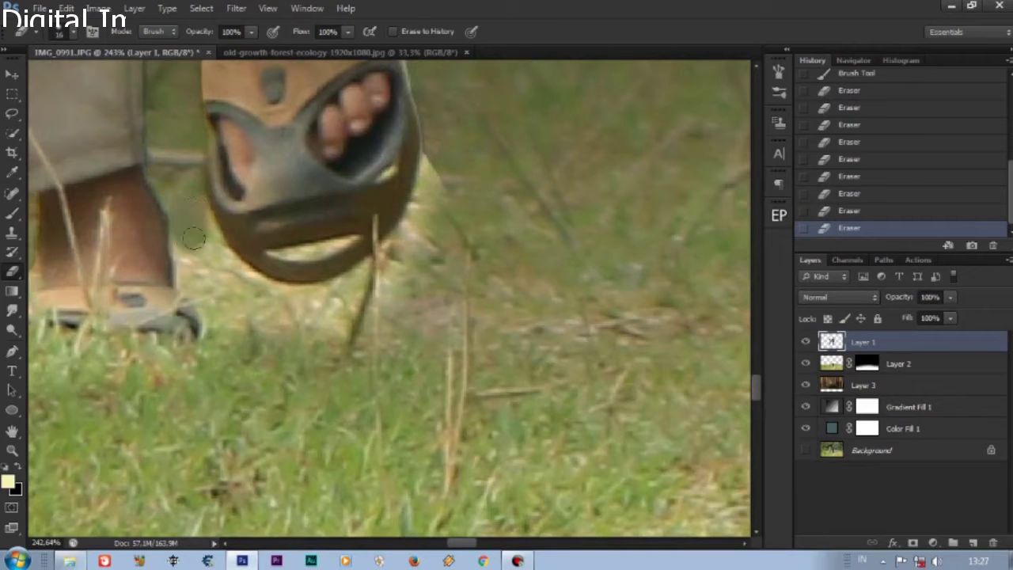
pyautogui.moveTo(424, 217); pyautogui.dragTo(429, 171)
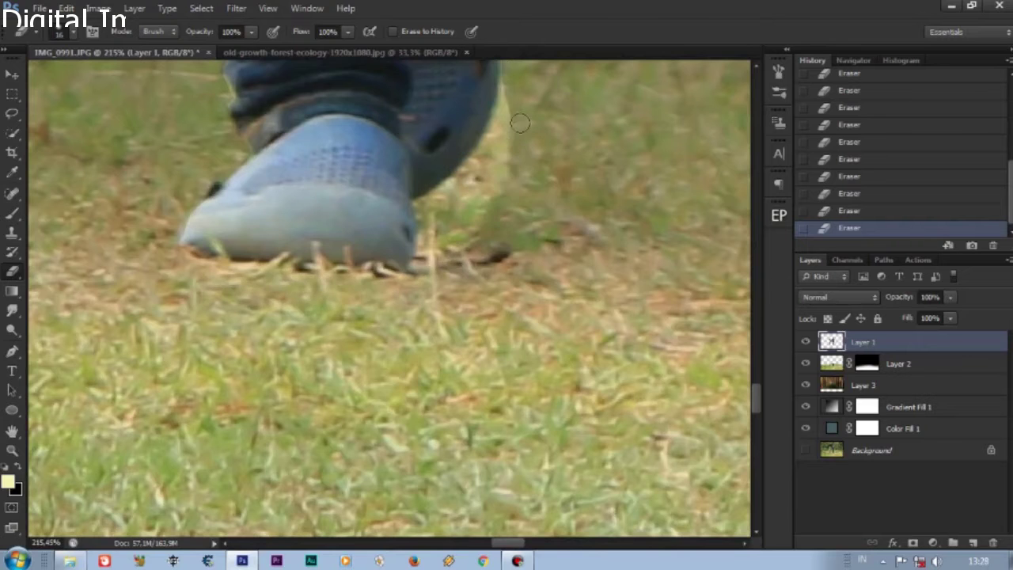
# - Shrink the eraser brush to 12 px beside the girl's jeans
pyautogui.scroll(3, 507, 206)
pyautogui.rightClick(511, 241)
pyautogui.click(496, 349)
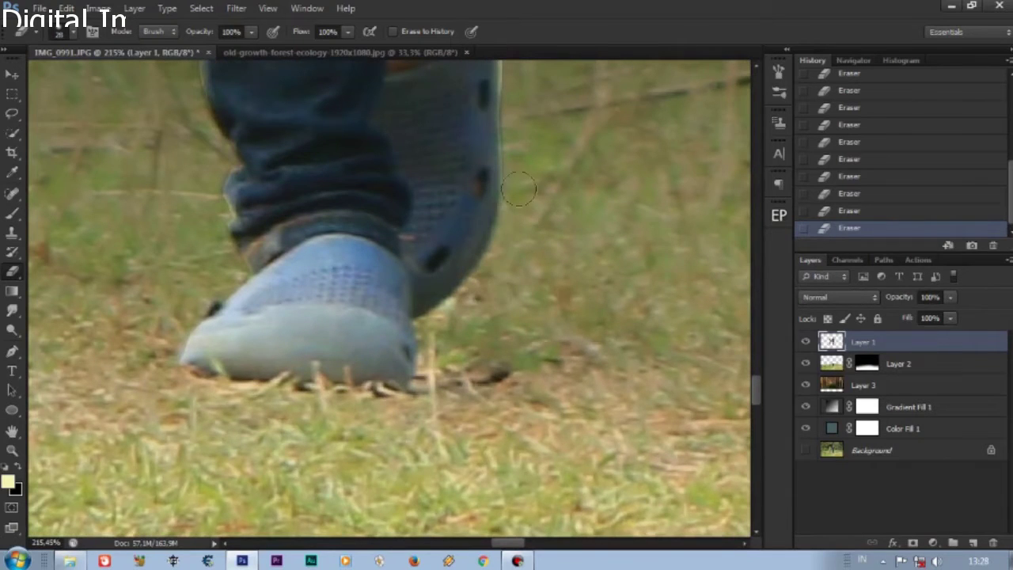
pyautogui.scroll(3, 490, 262)
pyautogui.rightClick(570, 154)
pyautogui.moveTo(602, 190); pyautogui.dragTo(594, 190)
pyautogui.click(508, 166)
# - Zoom in and out along the jeans and blue shoe edges to check the fringe
pyautogui.scroll(2, 512, 270)
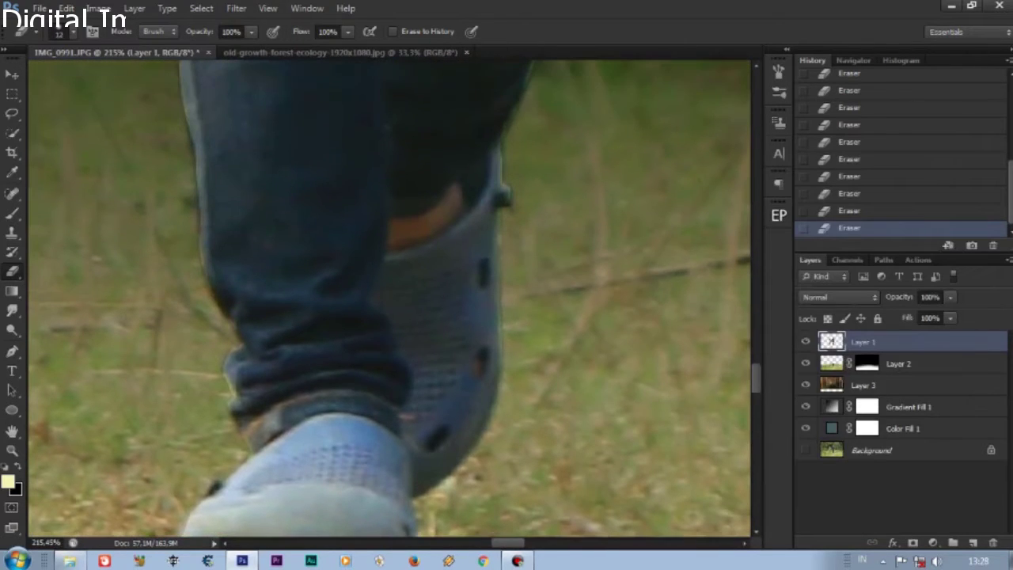
pyautogui.scroll(-2, 505, 190)
pyautogui.scroll(3, 505, 190)
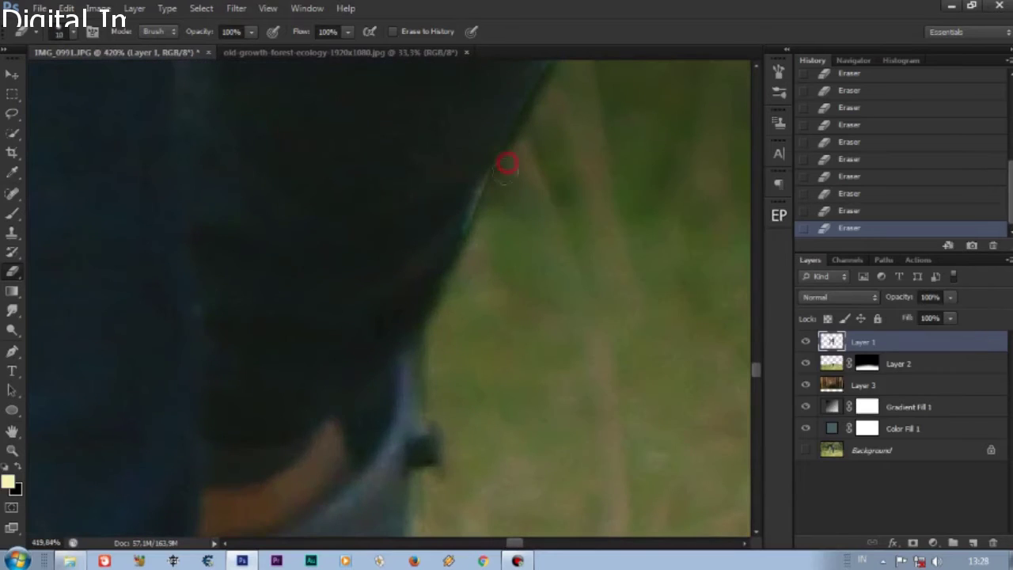
pyautogui.scroll(-2, 546, 136)
pyautogui.scroll(-1, 494, 113)
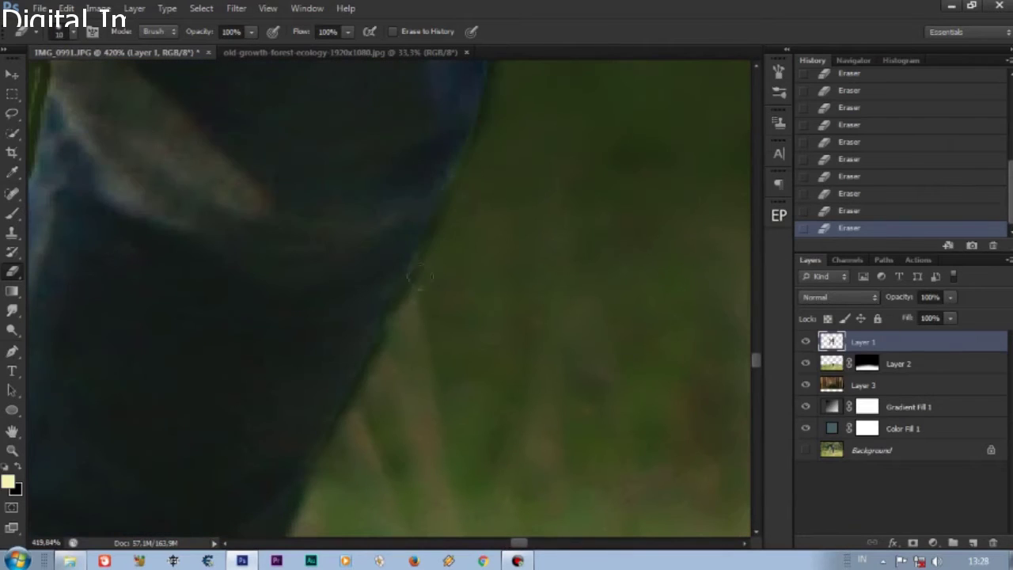
pyautogui.scroll(3, 356, 243)
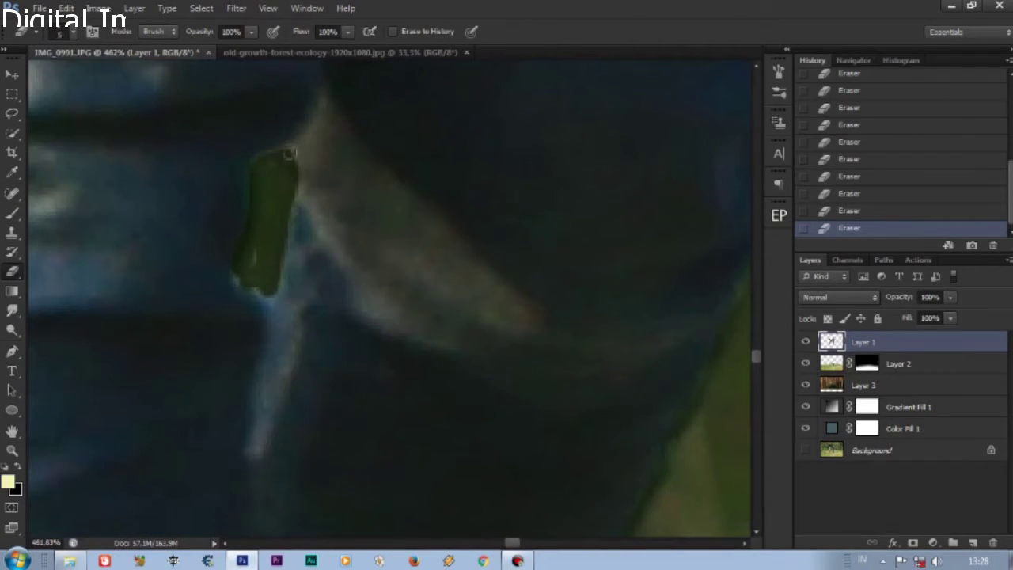
pyautogui.scroll(-2, 310, 181)
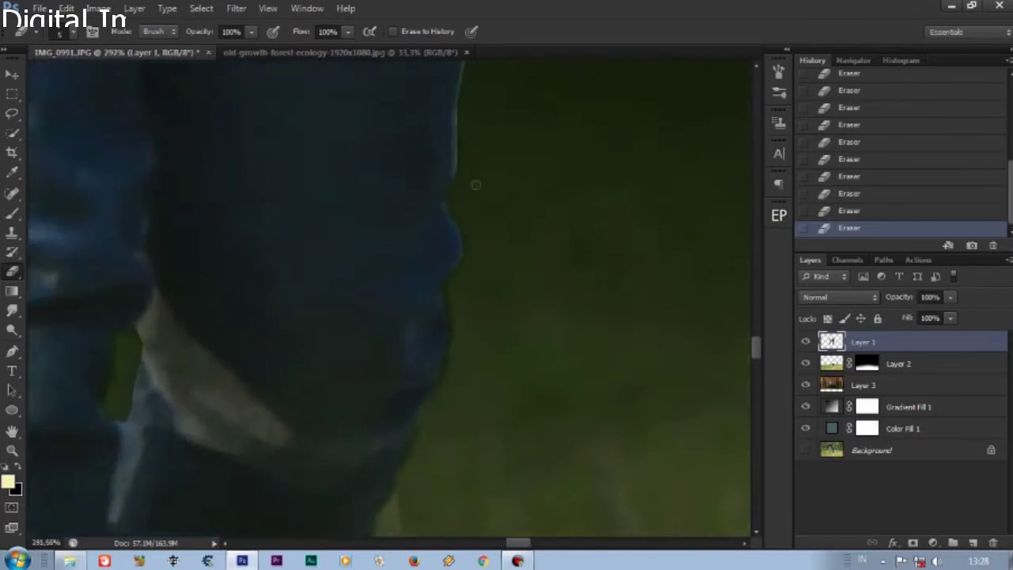
pyautogui.scroll(2, 436, 234)
pyautogui.scroll(3, 463, 325)
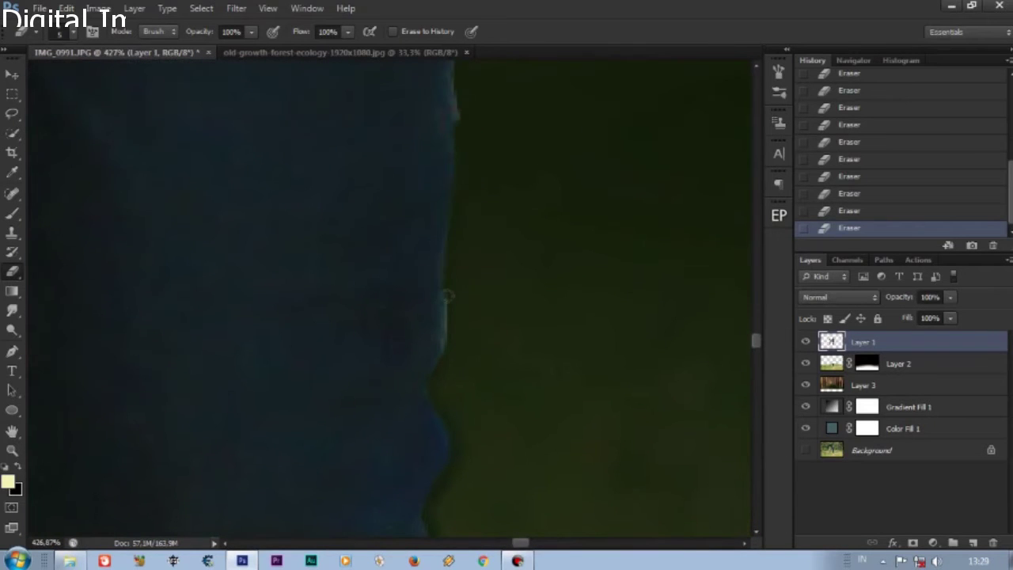
pyautogui.scroll(1, 456, 253)
pyautogui.scroll(2, 482, 237)
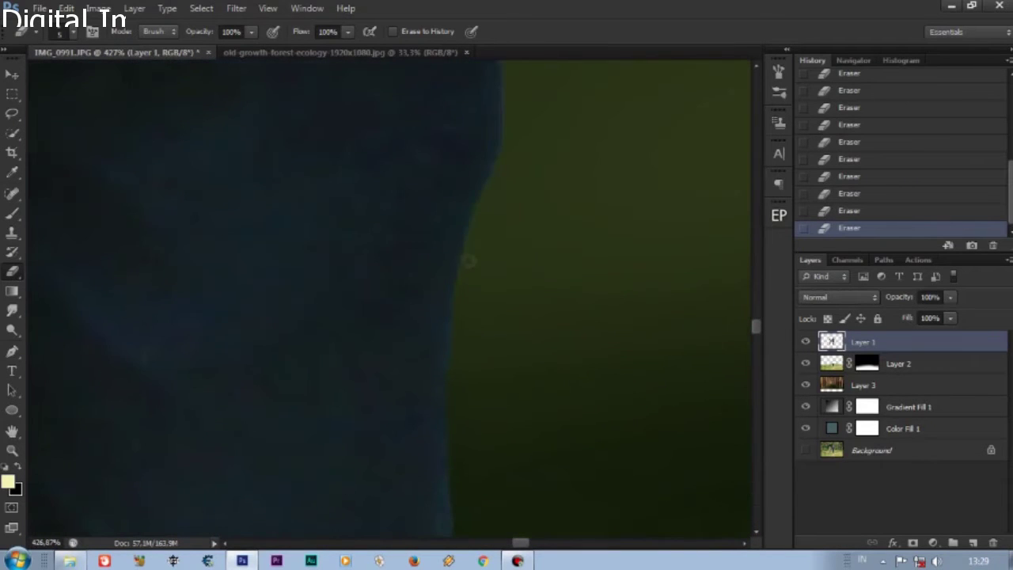
pyautogui.scroll(3, 469, 262)
pyautogui.scroll(-10, 559, 149)
pyautogui.scroll(9, 575, 104)
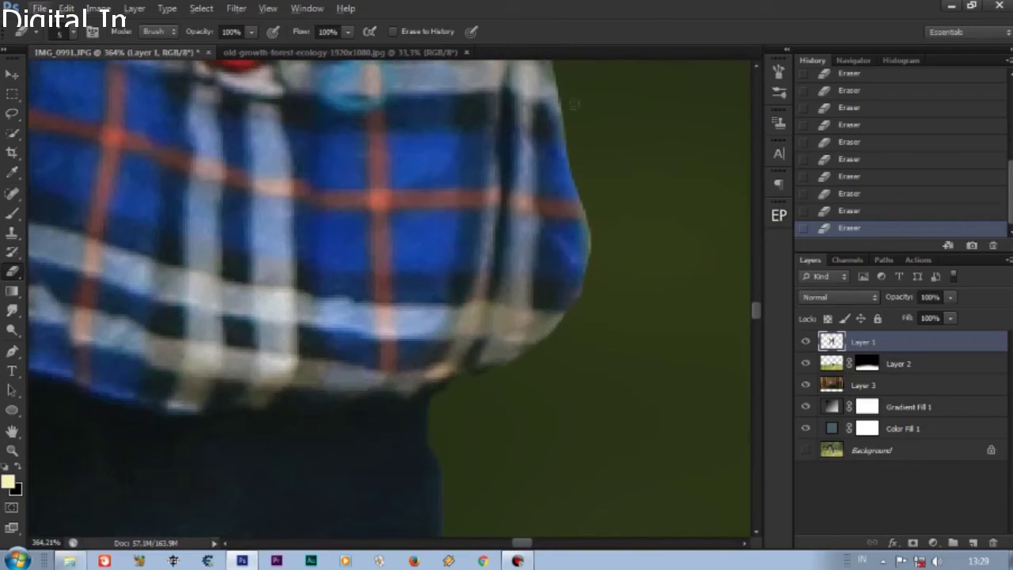
pyautogui.scroll(-3, 594, 233)
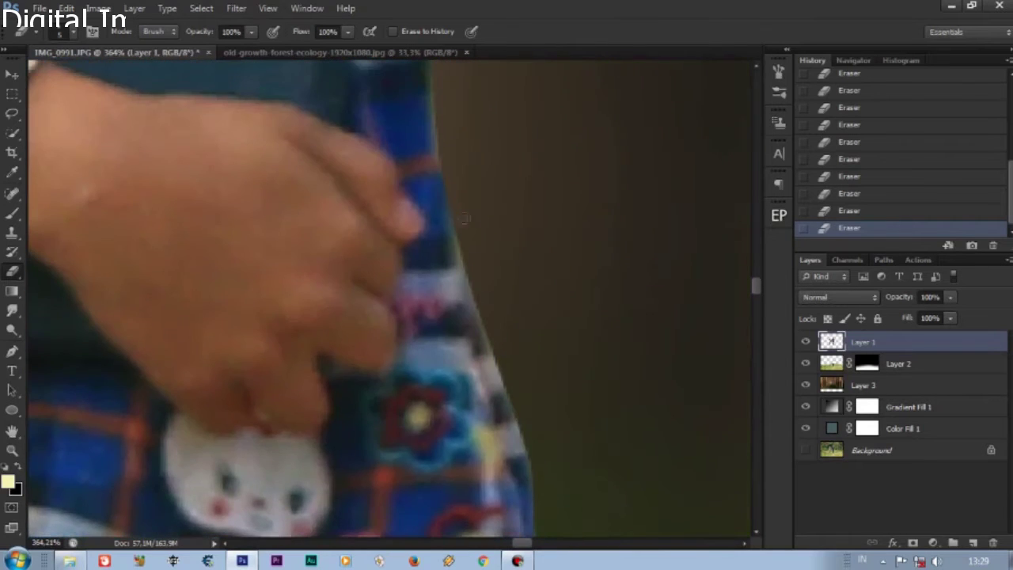
pyautogui.scroll(-2, 467, 254)
pyautogui.scroll(-5, 372, 301)
# - Enlarge the eraser to 19 px and erase old grass beneath the sandal
pyautogui.scroll(4, 361, 262)
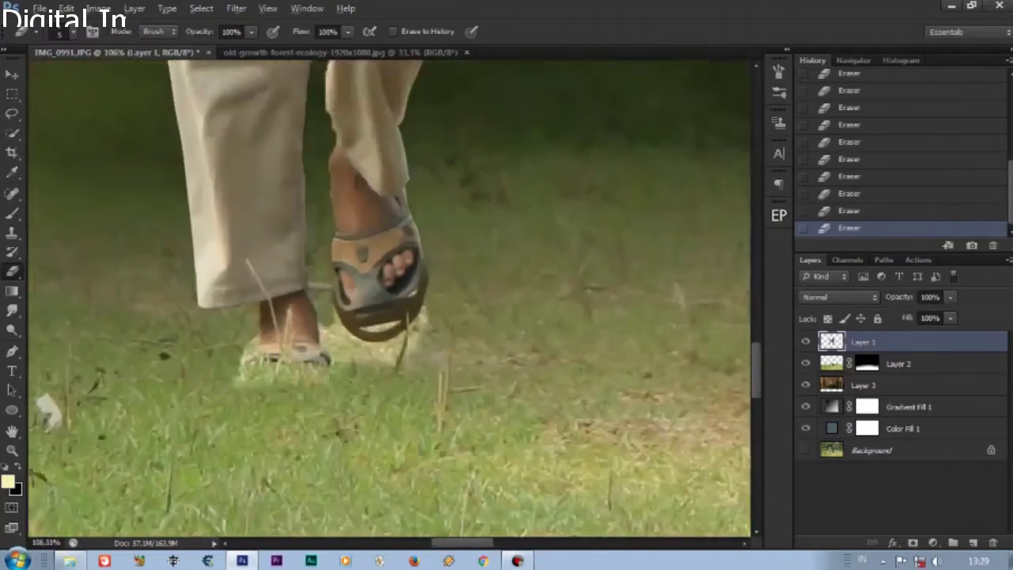
pyautogui.scroll(2, 396, 254)
pyautogui.rightClick(408, 235)
pyautogui.moveTo(432, 271); pyautogui.dragTo(436, 271)
pyautogui.press('Return')
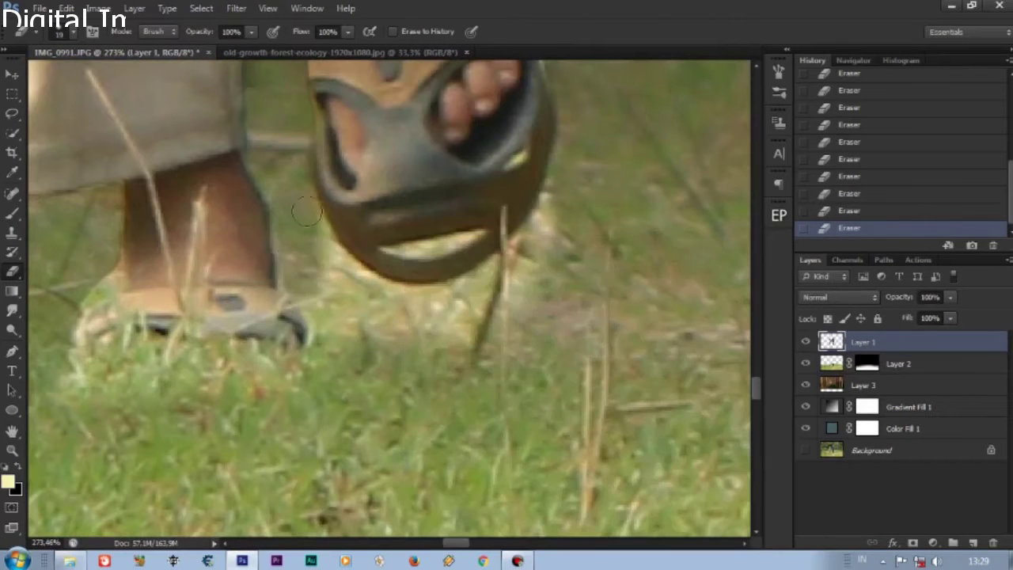
pyautogui.moveTo(331, 254); pyautogui.dragTo(140, 360)
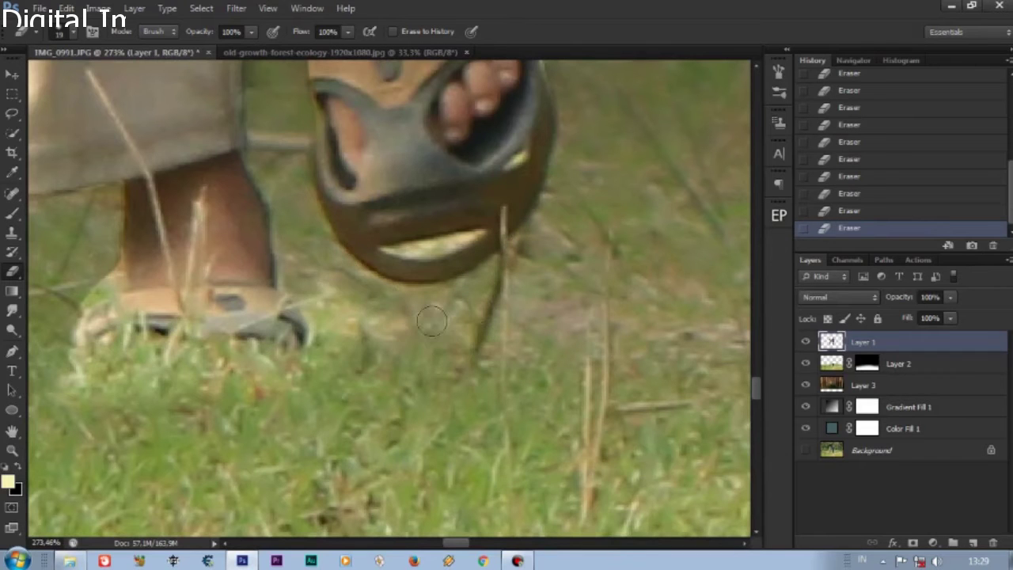
# - Shrink the eraser to 7 px and zoom in on the sandal edges
pyautogui.scroll(2, 140, 361)
pyautogui.rightClick(285, 234)
pyautogui.moveTo(308, 270); pyautogui.dragTo(303, 271)
pyautogui.press('Return')
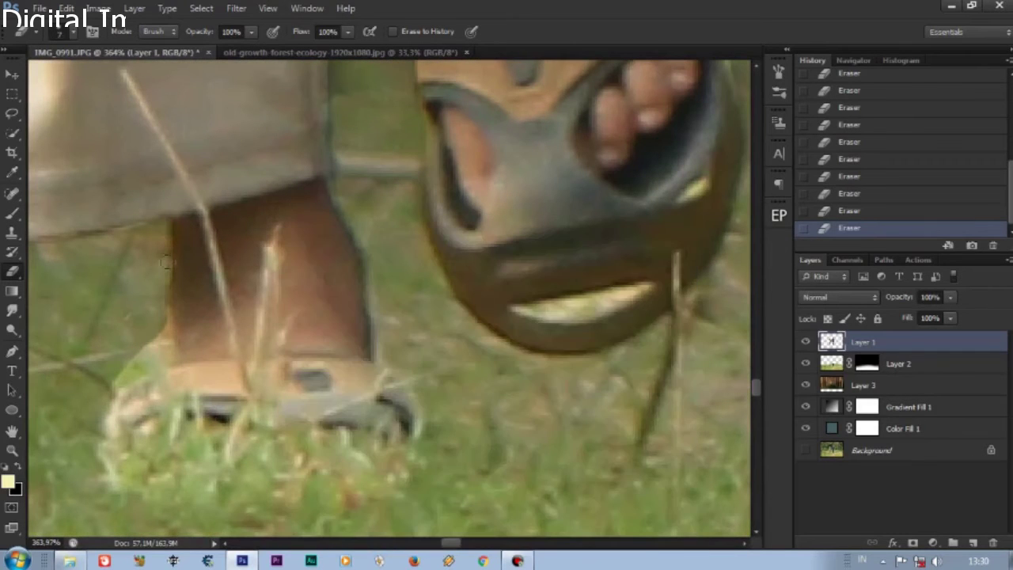
pyautogui.scroll(-3, 111, 359)
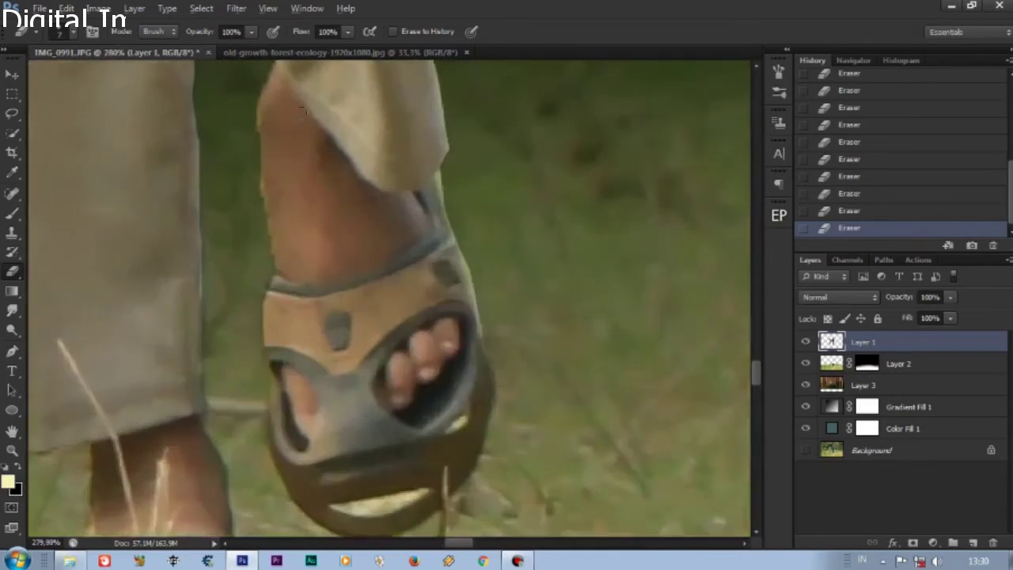
pyautogui.scroll(3, 245, 103)
pyautogui.scroll(-2, 237, 103)
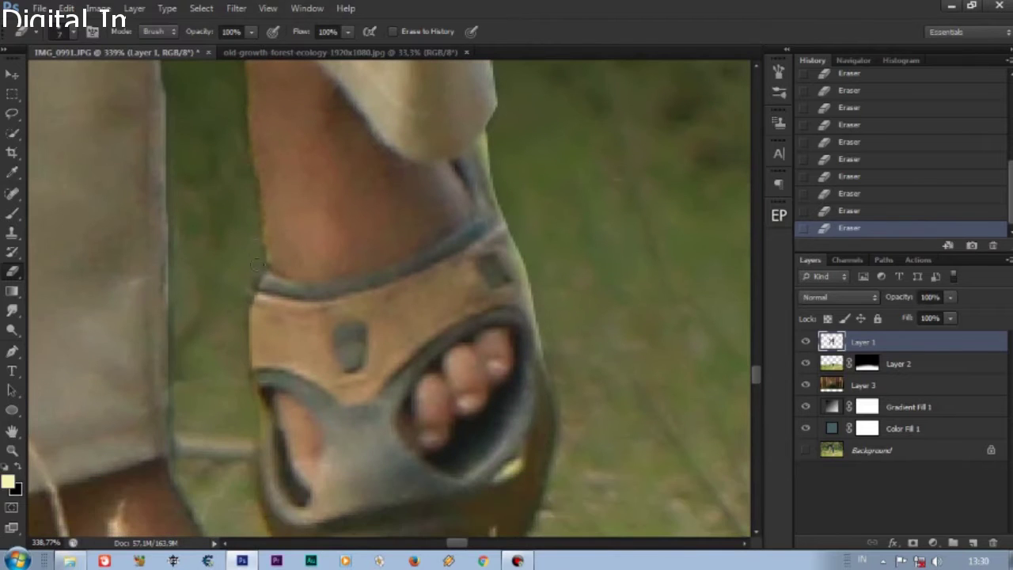
pyautogui.scroll(-3, 558, 215)
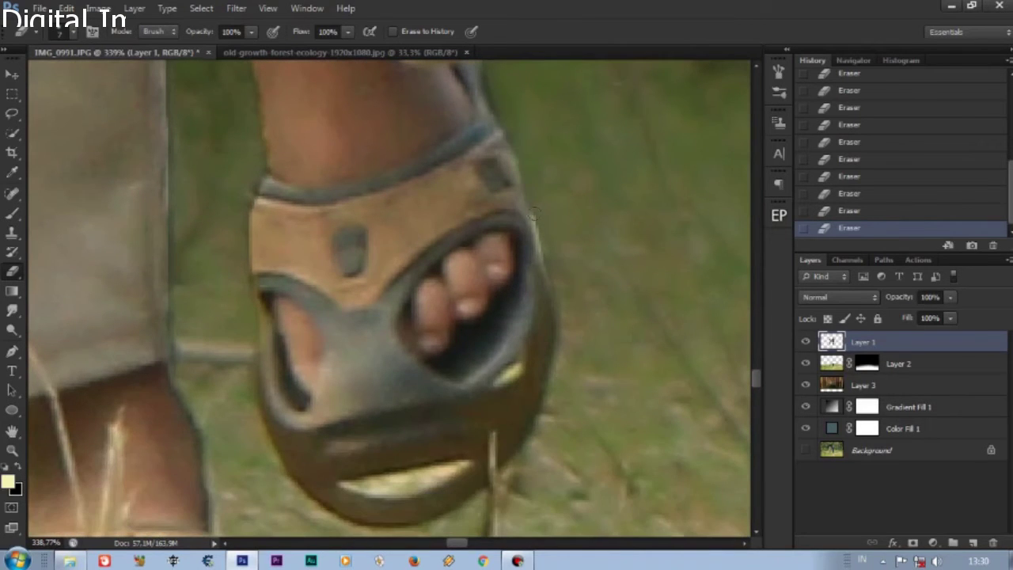
pyautogui.scroll(-3, 534, 212)
pyautogui.scroll(-3, 534, 212)
pyautogui.scroll(3, 538, 194)
pyautogui.scroll(2, 538, 194)
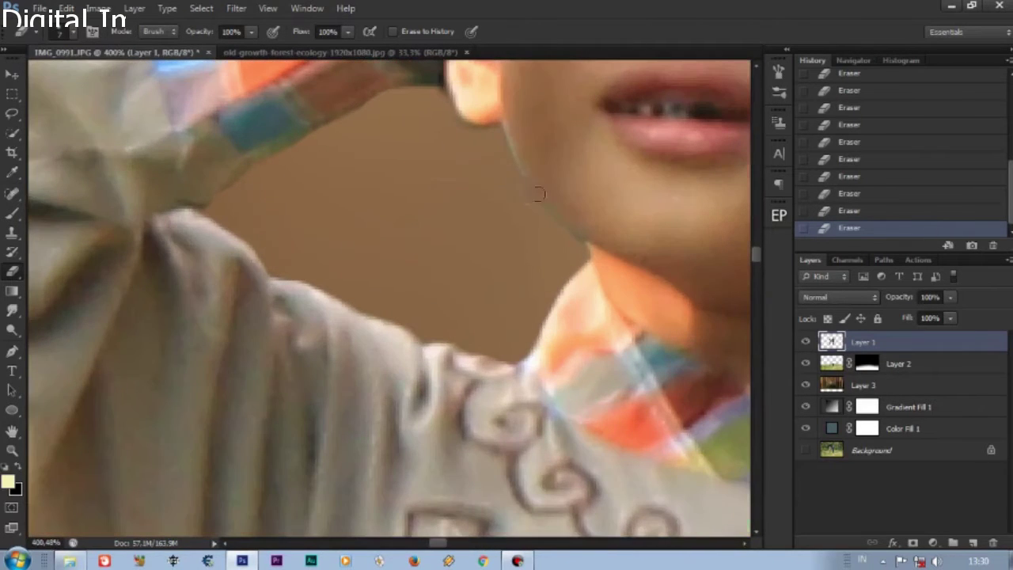
pyautogui.scroll(-3, 580, 250)
pyautogui.scroll(3, 633, 210)
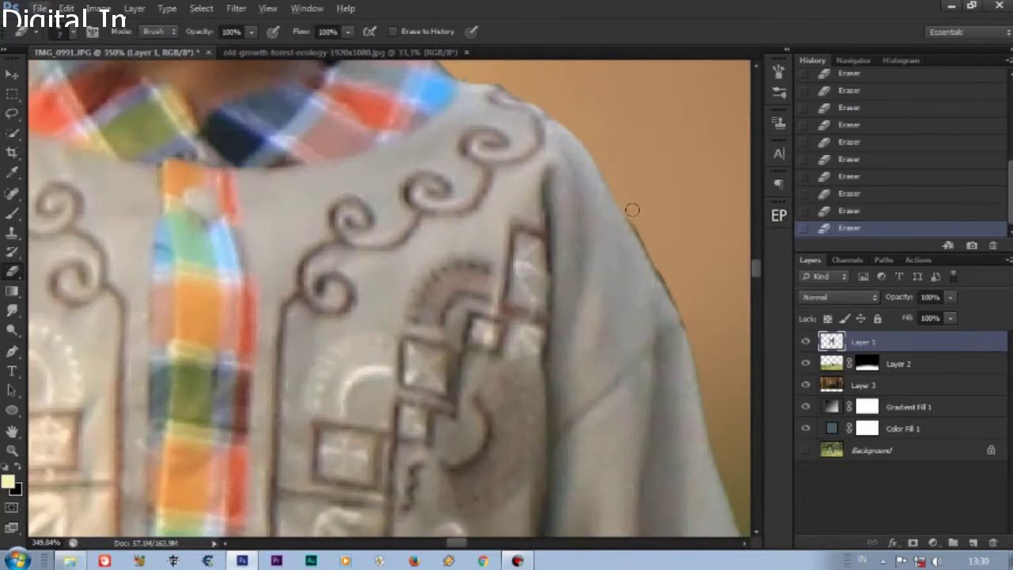
pyautogui.scroll(2, 583, 174)
pyautogui.scroll(2, 387, 125)
# - Open the eraser settings near the collar, then zoom out to review the cleanup
pyautogui.rightClick(388, 126)
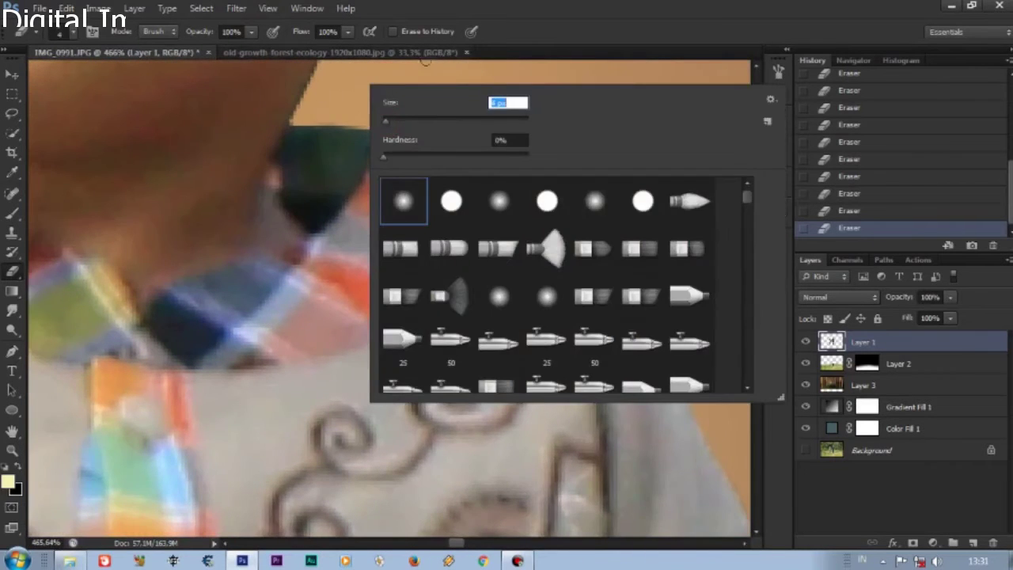
pyautogui.scroll(2, 357, 74)
pyautogui.scroll(1, 342, 129)
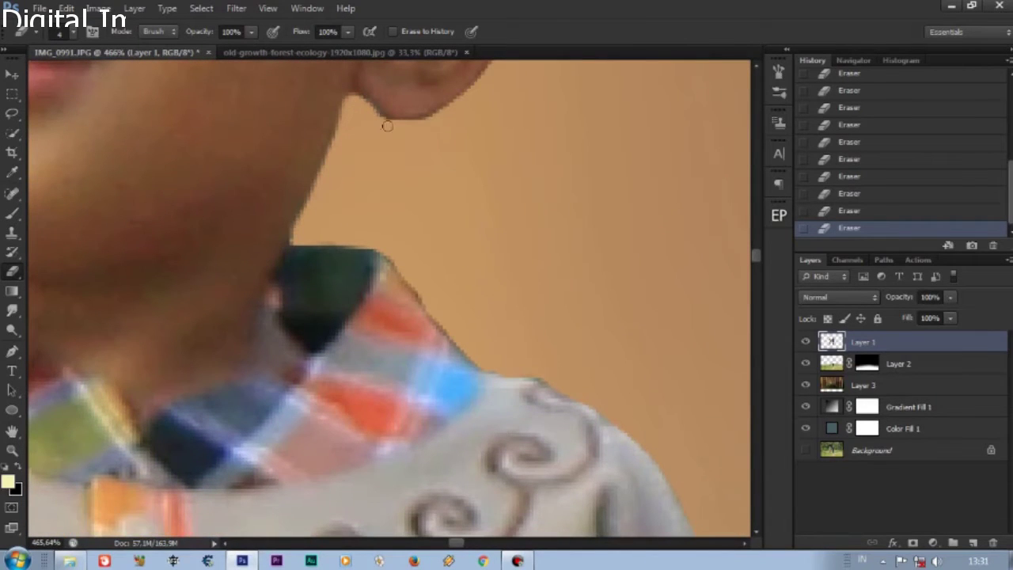
pyautogui.scroll(-3, 396, 270)
pyautogui.hscroll(4, 271, 152)
pyautogui.scroll(-5, 280, 203)
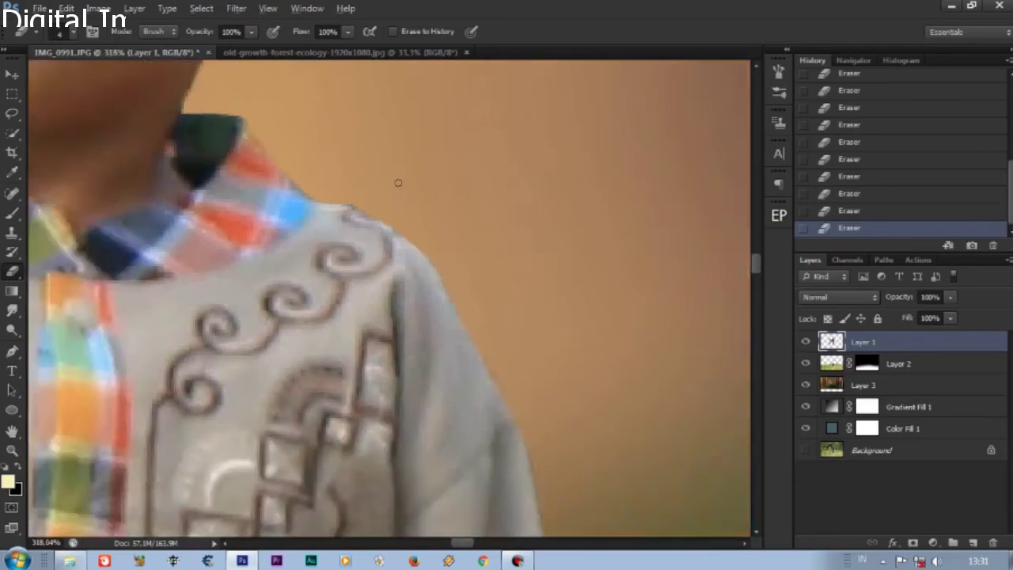
pyautogui.scroll(-5, 398, 182)
pyautogui.scroll(-3, 398, 181)
pyautogui.scroll(3, 508, 315)
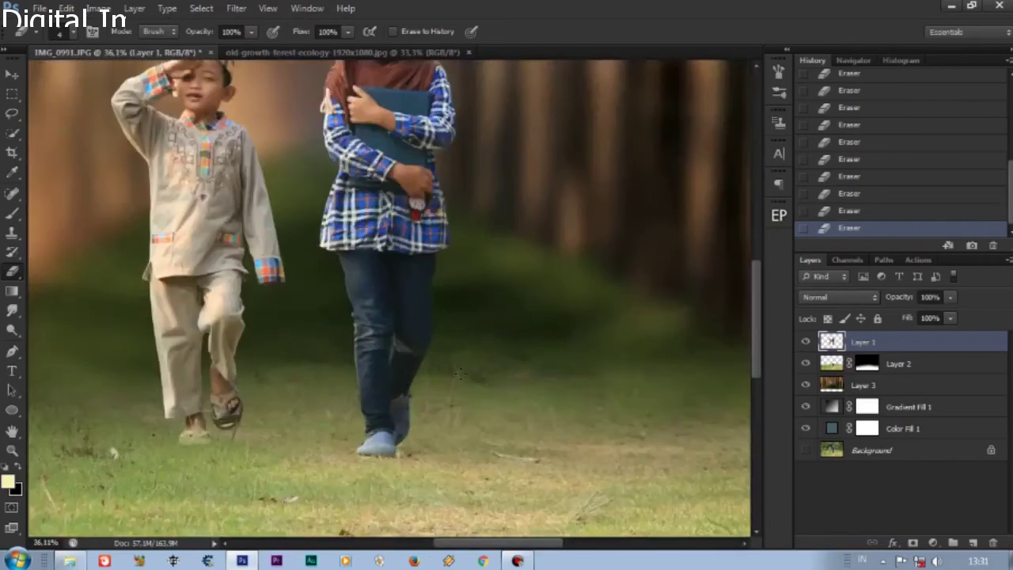
pyautogui.scroll(-4, 462, 380)
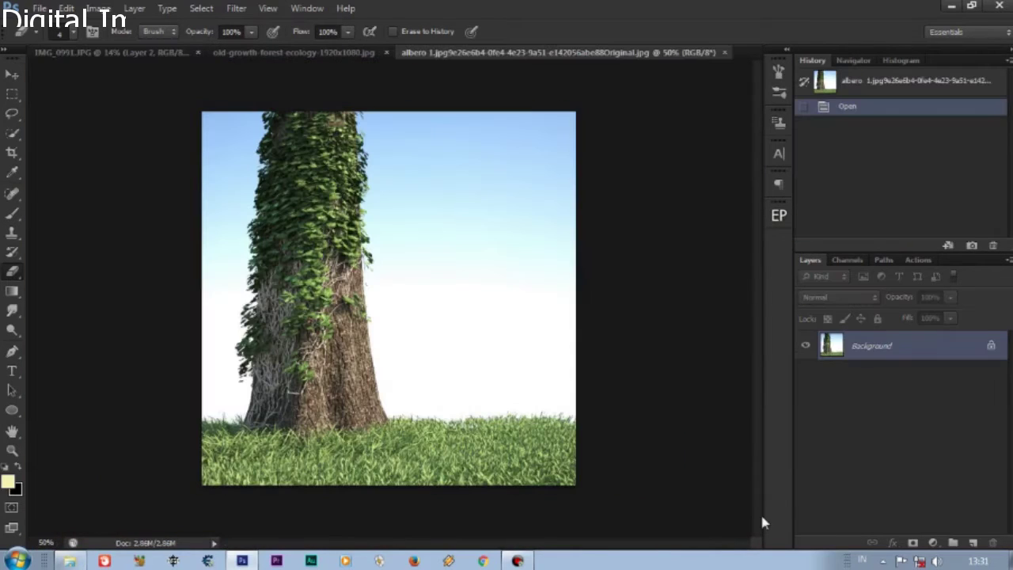
# - Quick-select the sky around the ivy tree and invert the selection to the tree and grass
pyautogui.press('w')
pyautogui.moveTo(309, 214); pyautogui.dragTo(297, 392)
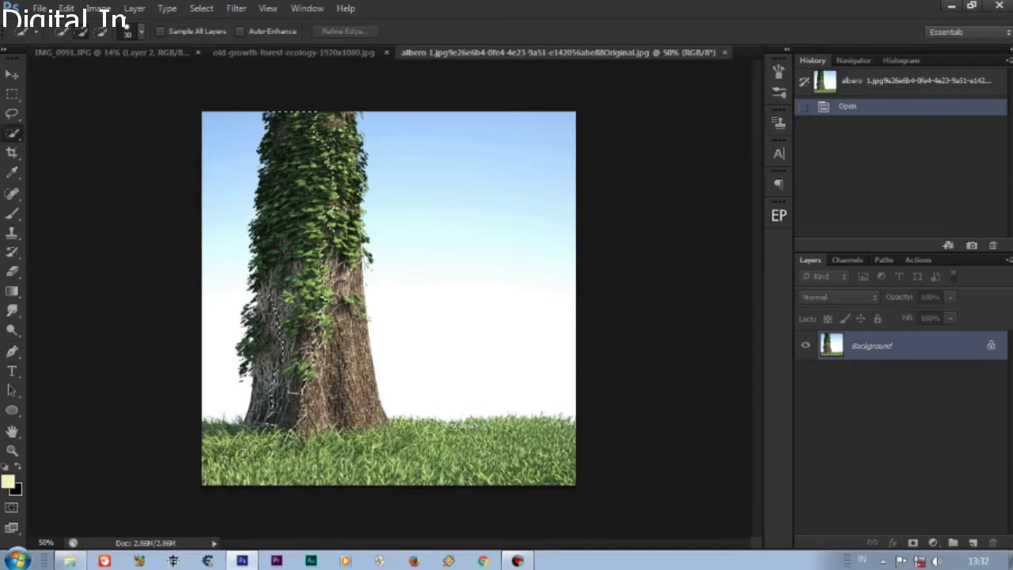
pyautogui.moveTo(459, 130); pyautogui.dragTo(229, 224)
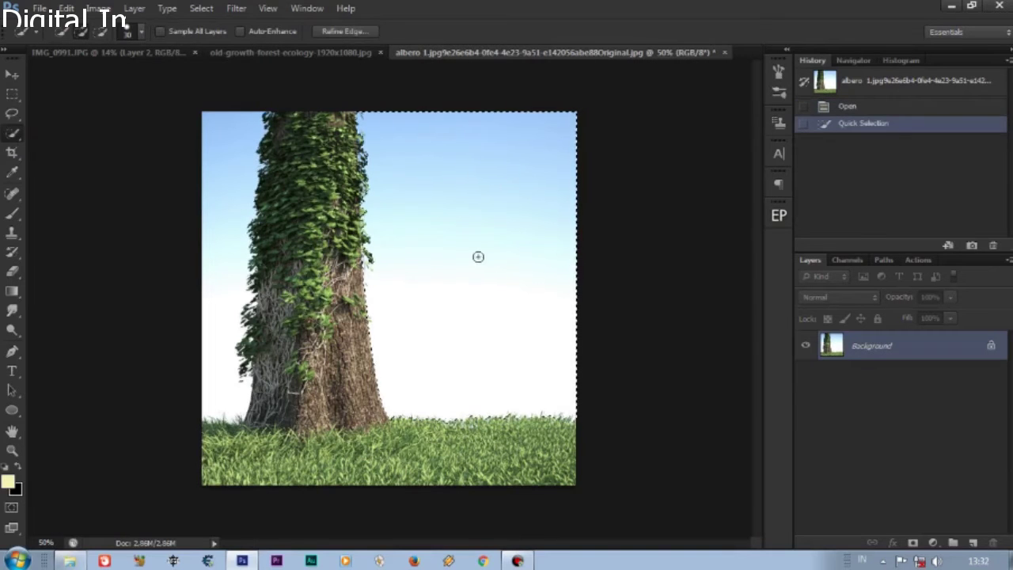
pyautogui.hotkey('ctrl', 'alt', 'r')
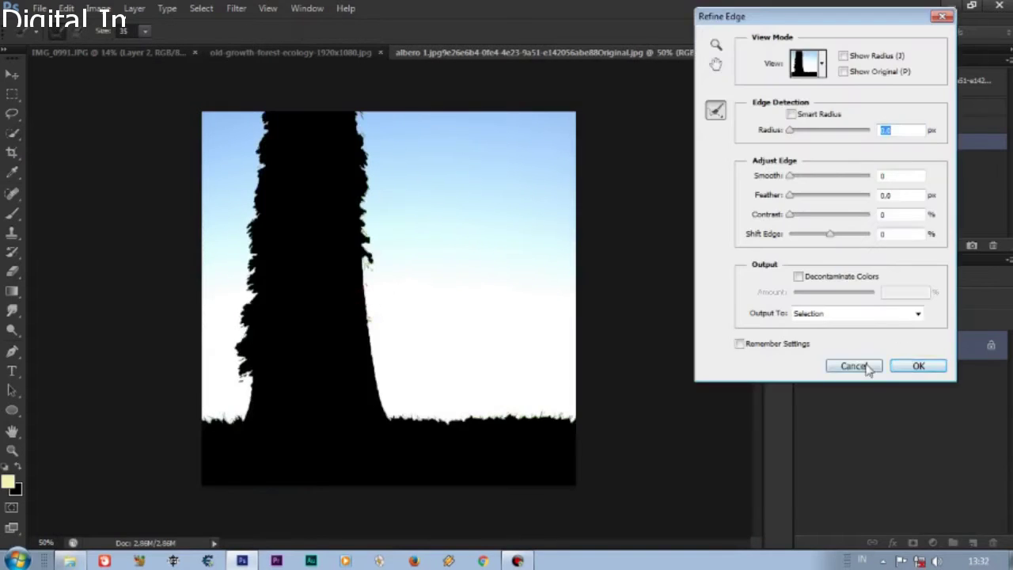
pyautogui.click(854, 366)
pyautogui.click(201, 8)
pyautogui.click(214, 66)
# - Refine the selection edges, brushing away fringes on both trunk sides and along the grass top
pyautogui.rightClick(399, 192)
pyautogui.click(430, 253)
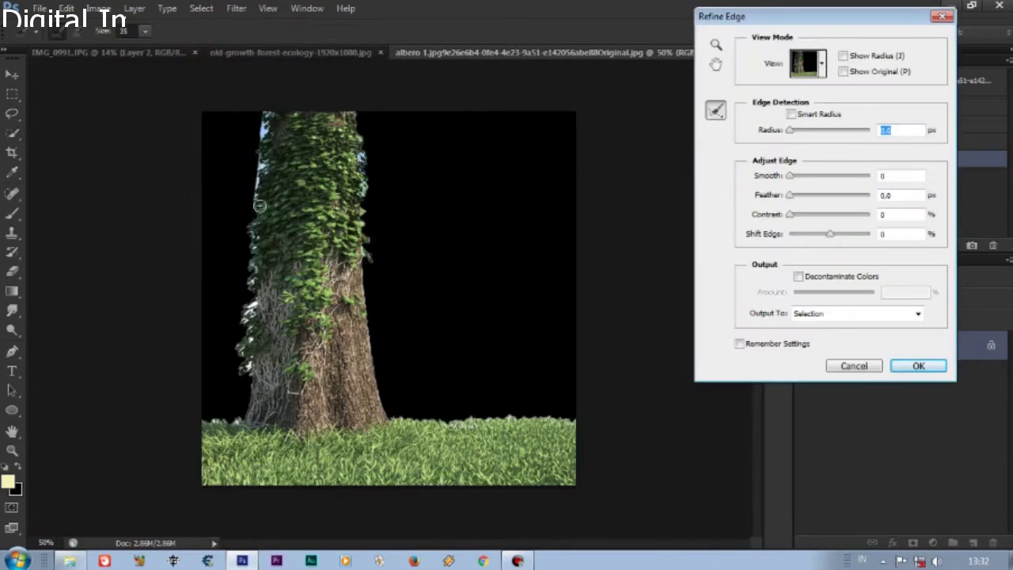
pyautogui.moveTo(238, 412); pyautogui.dragTo(306, 324)
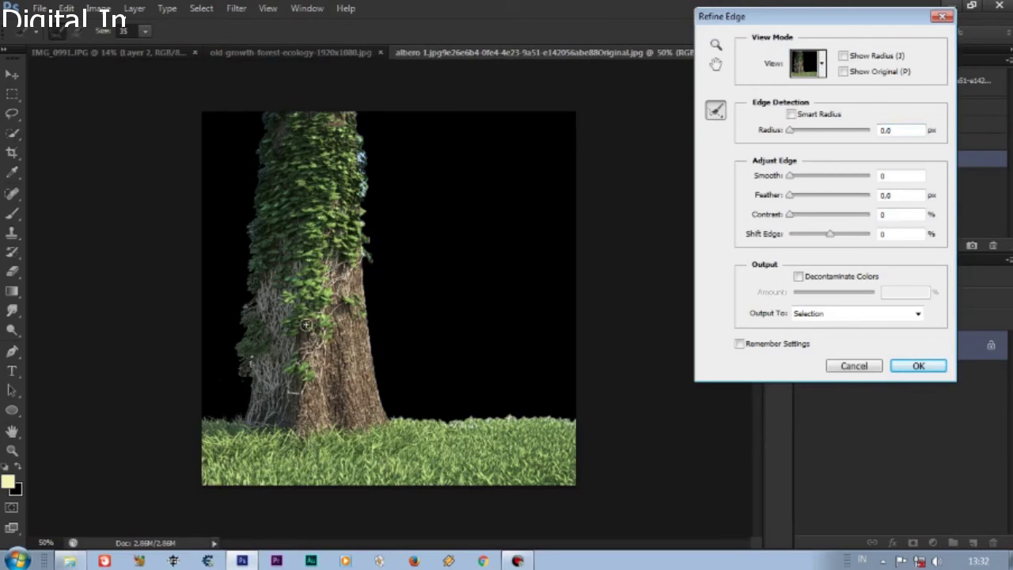
pyautogui.moveTo(364, 126); pyautogui.dragTo(370, 196)
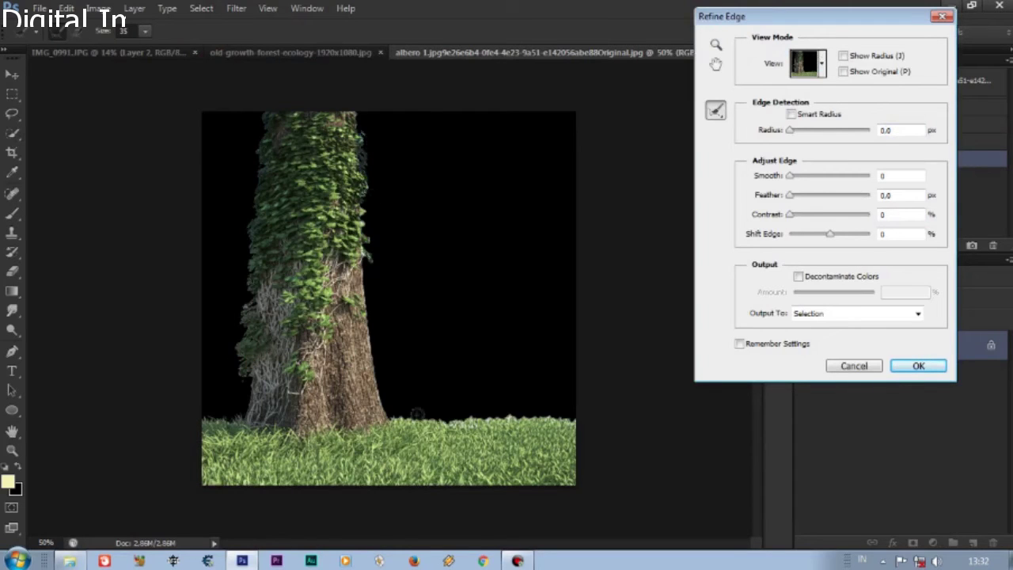
pyautogui.moveTo(387, 418); pyautogui.dragTo(587, 423)
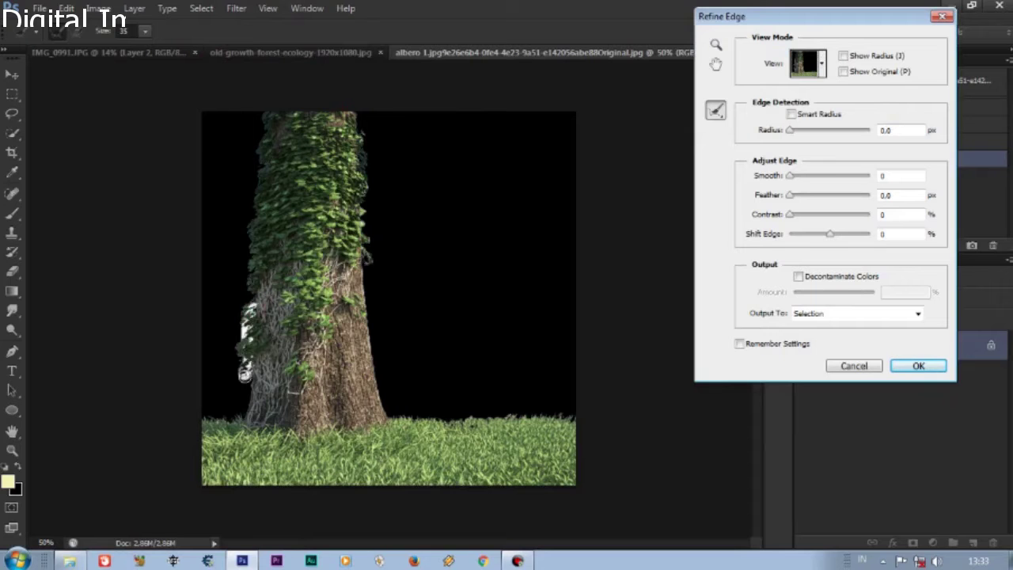
# - Drag the refined tree into the children's photo, enlarged about 318%, right of the children
pyautogui.click(918, 365)
pyautogui.press('v')
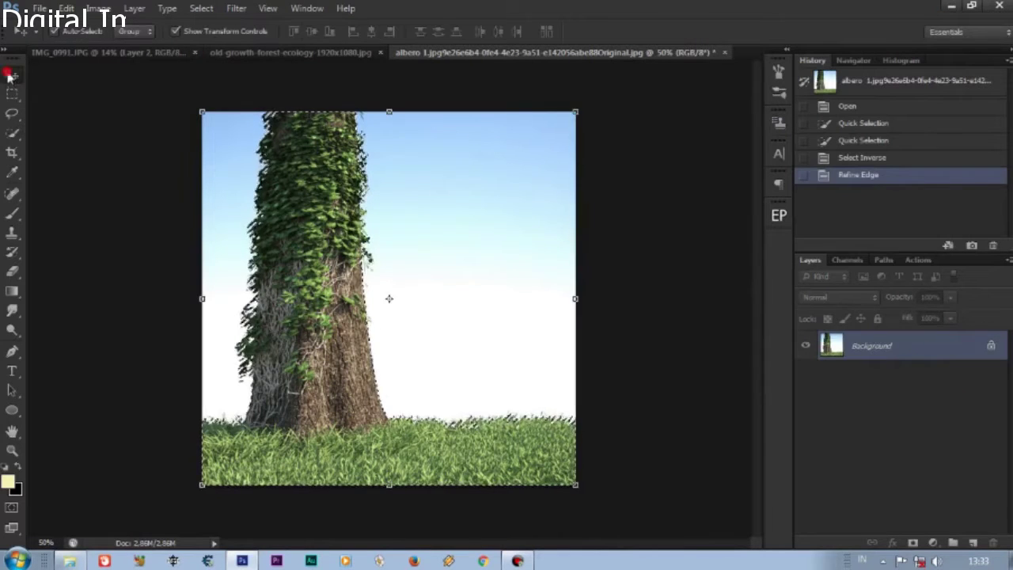
pyautogui.moveTo(348, 277); pyautogui.dragTo(576, 378)
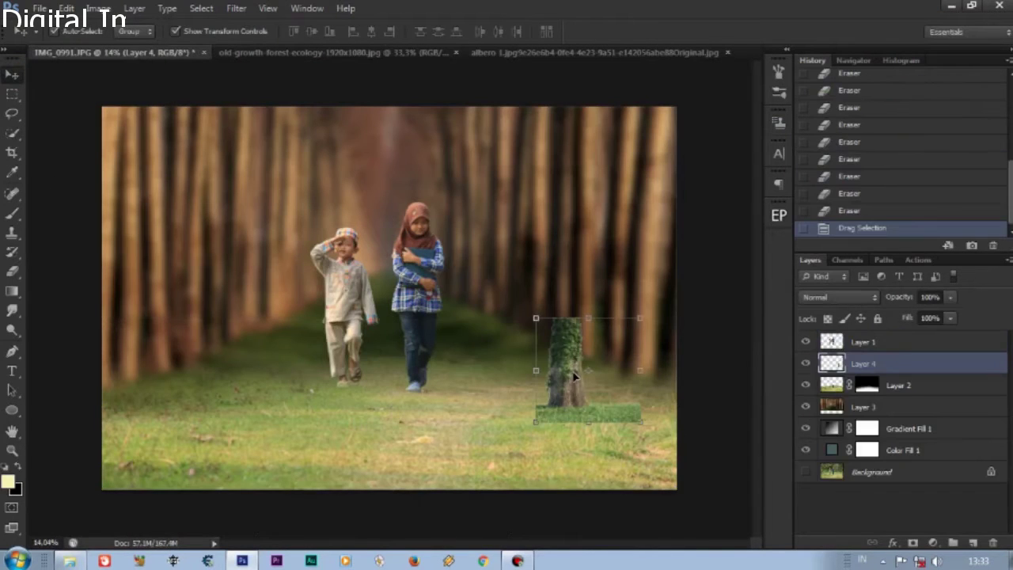
pyautogui.moveTo(643, 424); pyautogui.dragTo(752, 538)
pyautogui.moveTo(540, 461); pyautogui.dragTo(604, 354)
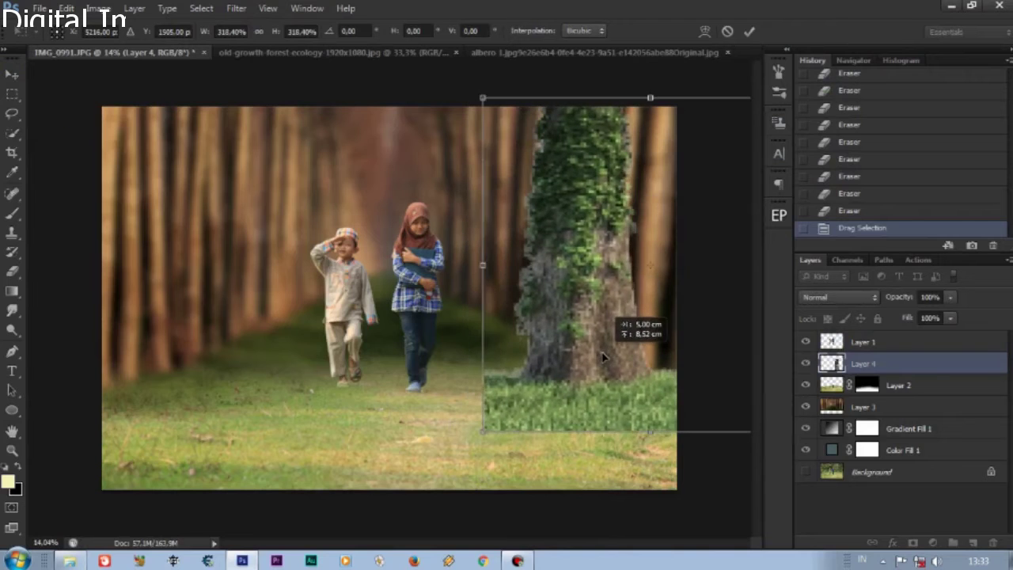
# - Flip the tree horizontally, shift it about 150 px left, stretch it taller and commit
pyautogui.click(66, 8)
pyautogui.moveTo(117, 293)
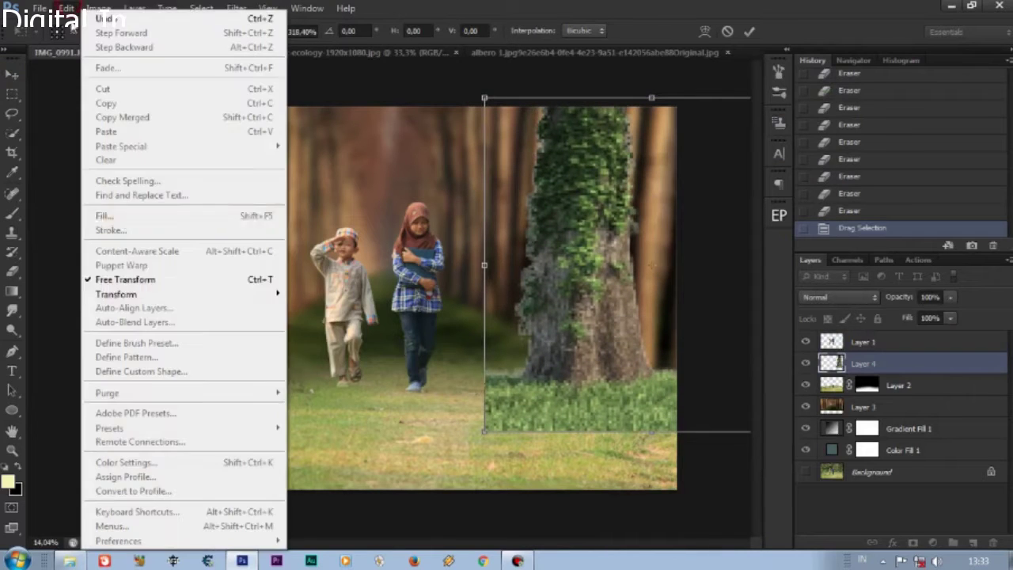
pyautogui.click(317, 463)
pyautogui.moveTo(637, 404); pyautogui.dragTo(520, 403)
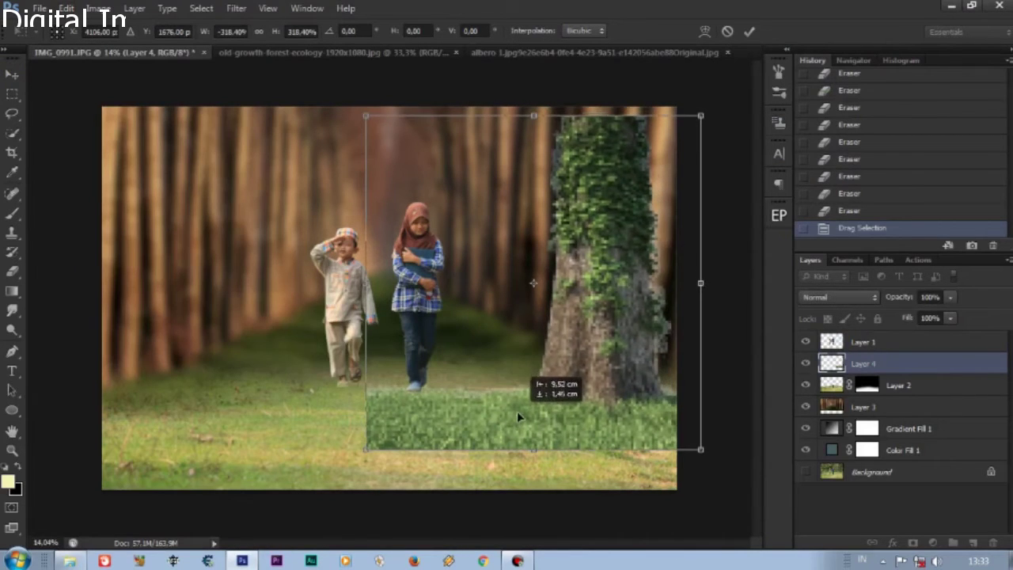
pyautogui.moveTo(534, 97); pyautogui.dragTo(533, 79)
pyautogui.moveTo(621, 341); pyautogui.dragTo(627, 339)
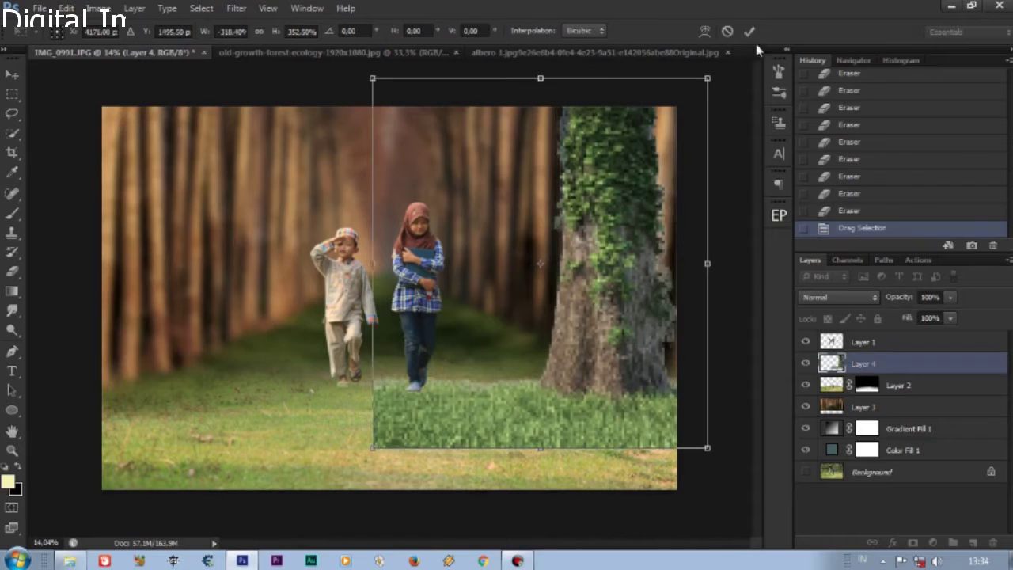
pyautogui.press('Return')
# - Duplicate the tree layer as Layer 4 copy and hide the copy
pyautogui.rightClick(600, 272)
pyautogui.press('Escape')
pyautogui.rightClick(878, 363)
pyautogui.click(772, 74)
pyautogui.press('Return')
pyautogui.click(806, 364)
# - Add a layer mask to Layer 4 and paint black over the grass patch's left edge
pyautogui.click(888, 386)
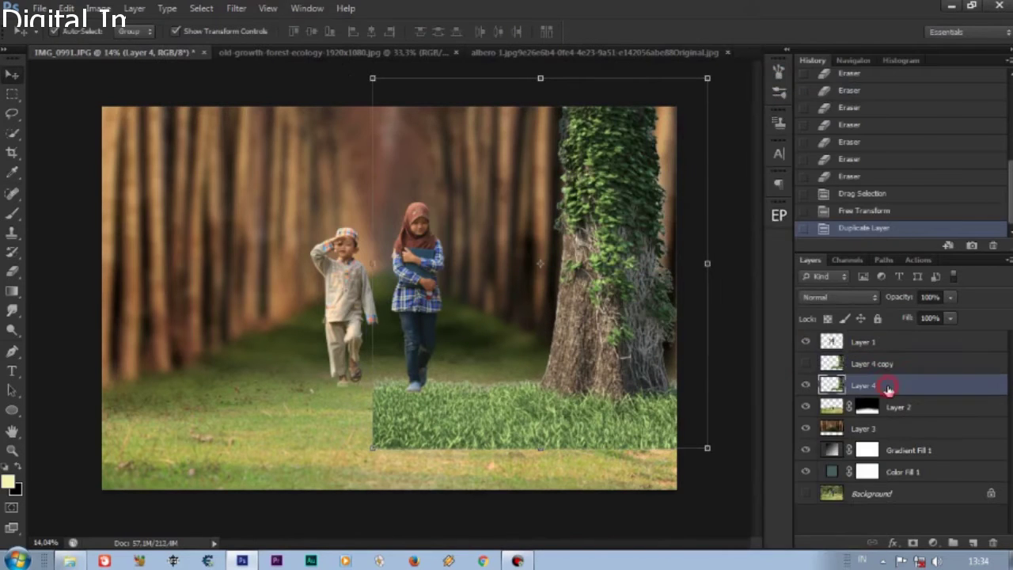
pyautogui.click(913, 543)
pyautogui.press('b')
pyautogui.rightClick(325, 231)
pyautogui.press('Escape')
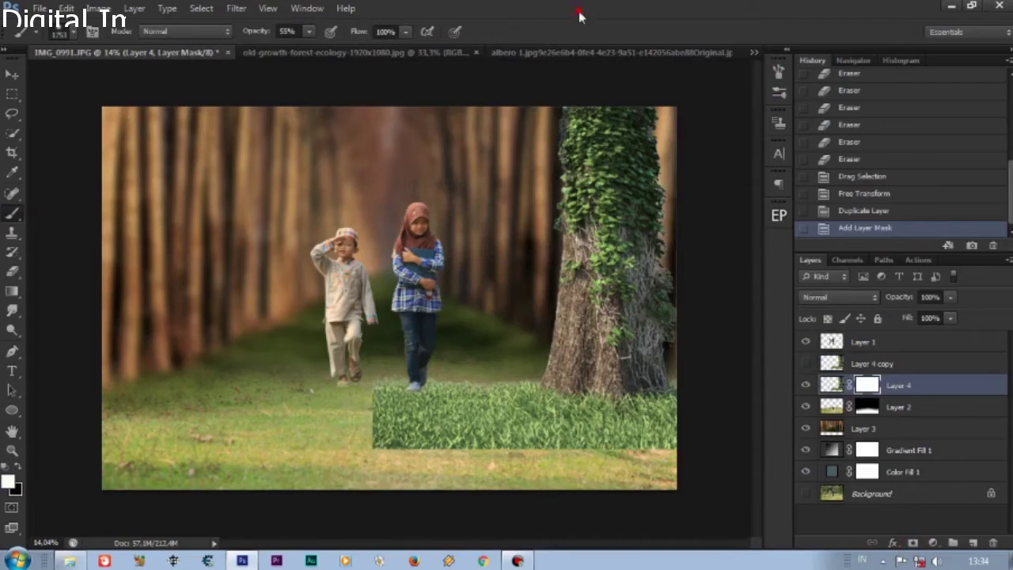
pyautogui.press('x')
pyautogui.moveTo(403, 368)
pyautogui.mouseDown()
pyautogui.moveTo(419, 487)
pyautogui.moveTo(295, 467)
pyautogui.moveTo(373, 407)
pyautogui.mouseUp()
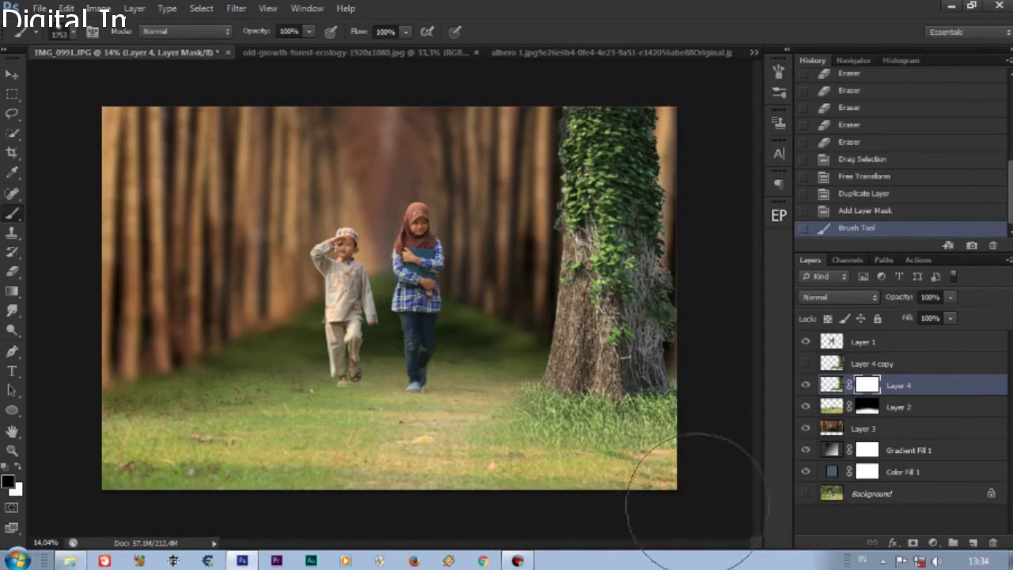
# - Resize the brush and paint out more of the tree's grass patch
pyautogui.rightClick(484, 233)
pyautogui.press('Escape')
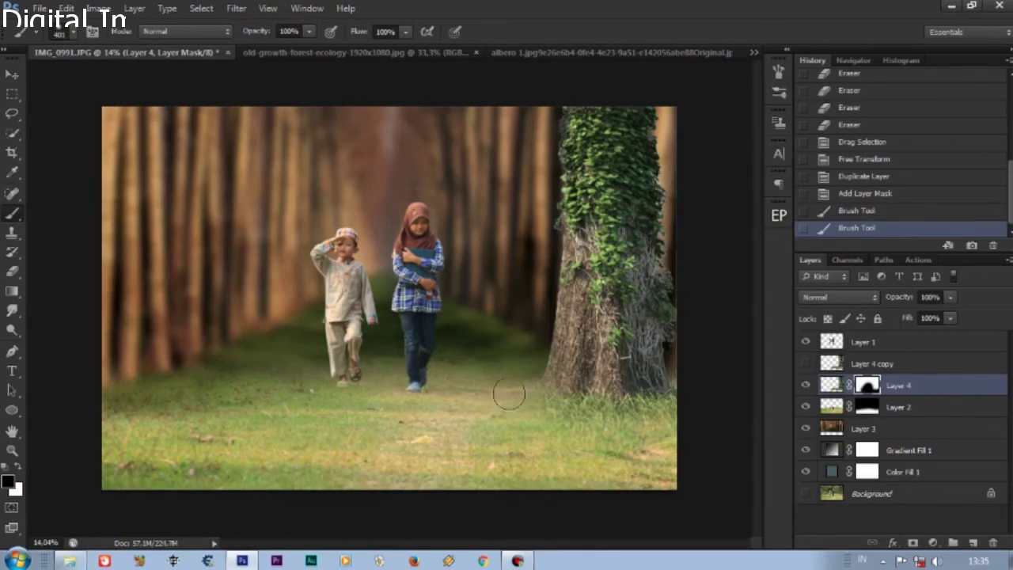
pyautogui.scroll(3, 515, 400)
pyautogui.click(543, 403)
pyautogui.scroll(-3, 516, 369)
pyautogui.scroll(2, 555, 237)
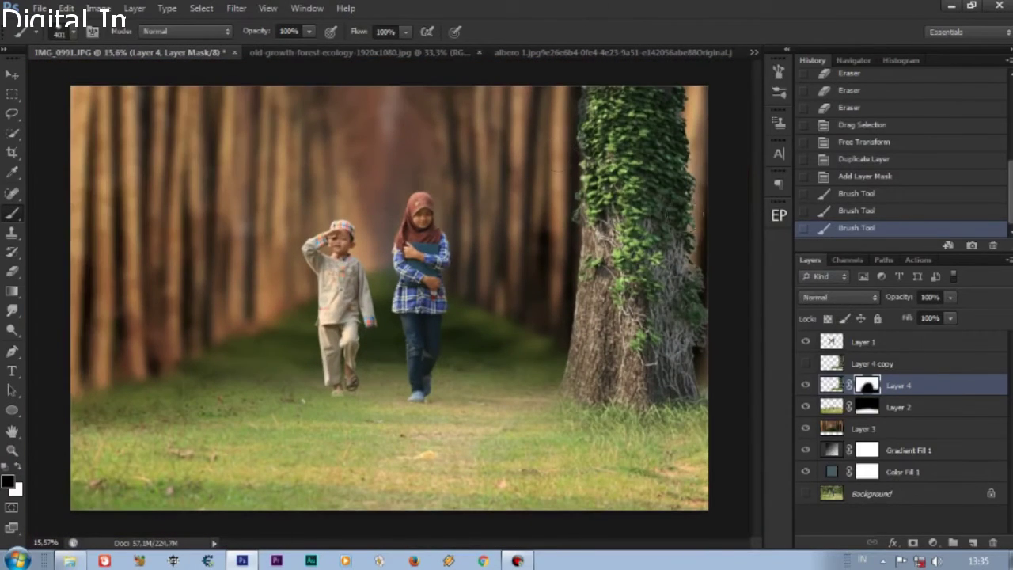
# - Show Layer 4 copy and move it to the avenue's left side, stretching it taller
pyautogui.click(879, 364)
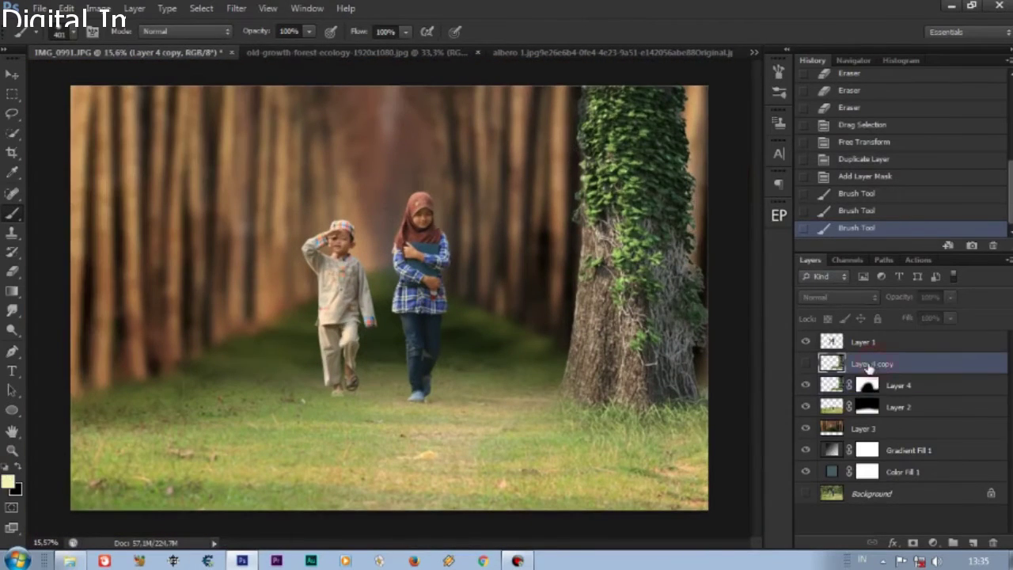
pyautogui.click(806, 364)
pyautogui.hotkey('ctrl', 't')
pyautogui.moveTo(657, 279); pyautogui.dragTo(230, 292)
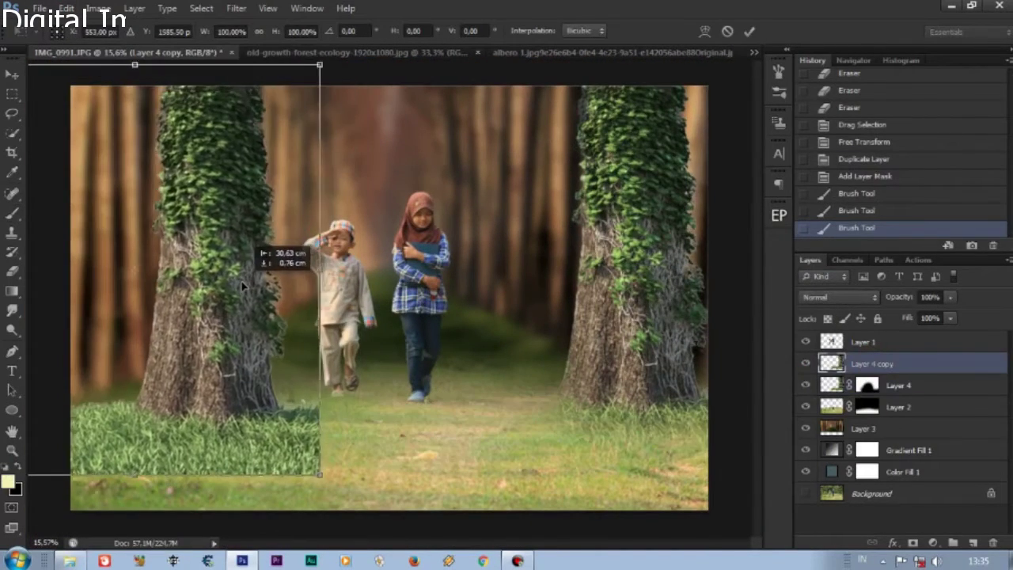
pyautogui.hotkey('ctrl', '-')
pyautogui.moveTo(292, 299); pyautogui.dragTo(281, 300)
pyautogui.moveTo(236, 187); pyautogui.dragTo(236, 171)
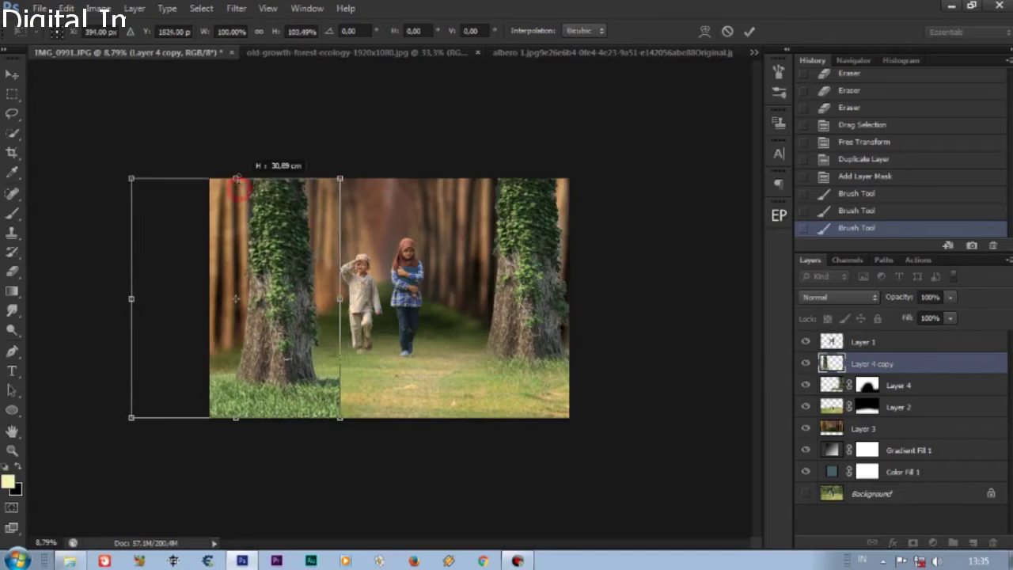
pyautogui.moveTo(293, 308); pyautogui.dragTo(285, 309)
# - Tilt, raise, stretch and slightly narrow the left tree copy, then commit the transform
pyautogui.moveTo(396, 371); pyautogui.dragTo(386, 388)
pyautogui.moveTo(277, 357); pyautogui.dragTo(290, 362)
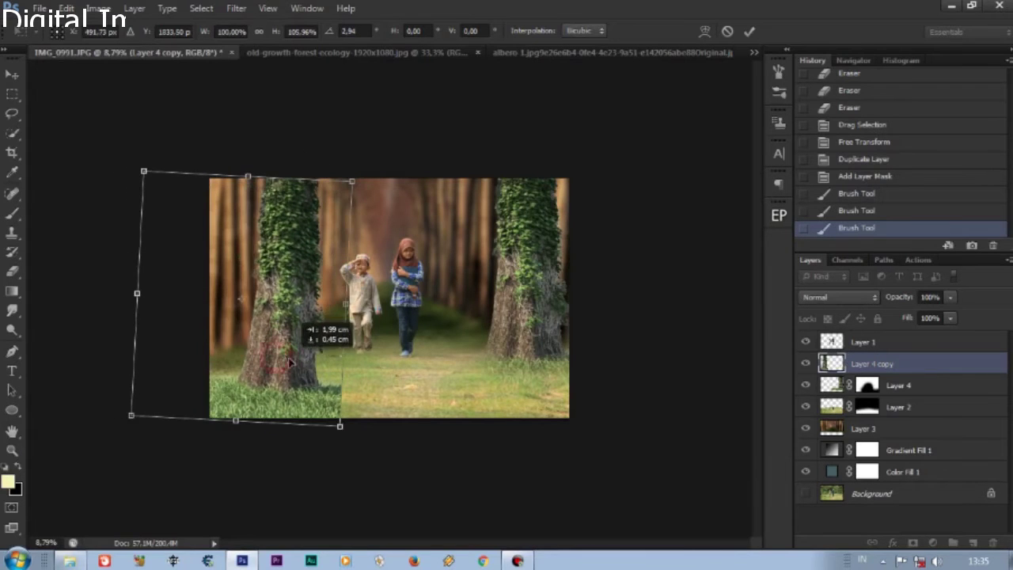
pyautogui.moveTo(248, 176); pyautogui.dragTo(249, 168)
pyautogui.moveTo(309, 324); pyautogui.dragTo(307, 317)
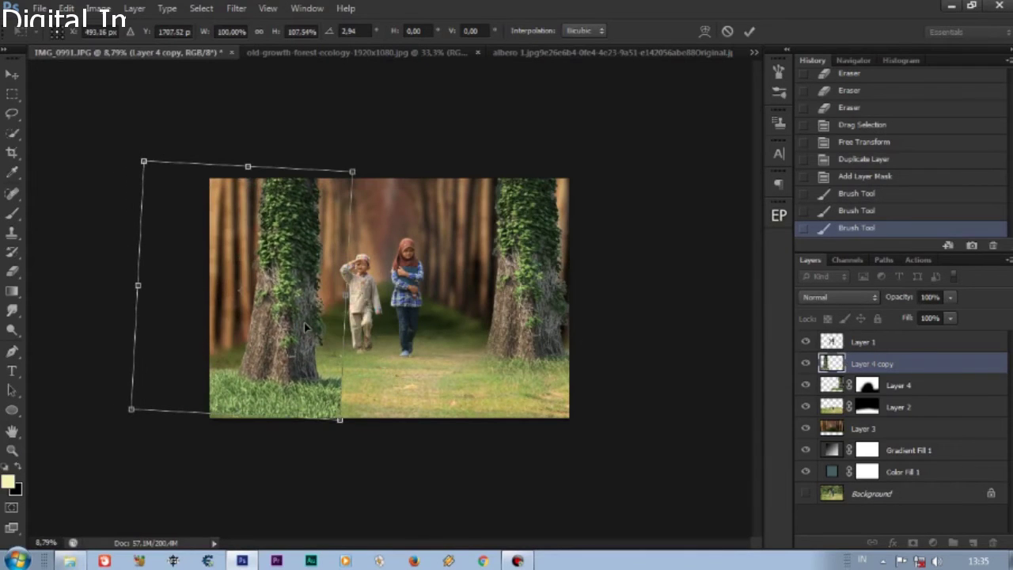
pyautogui.moveTo(249, 167); pyautogui.dragTo(247, 123)
pyautogui.moveTo(346, 273); pyautogui.dragTo(344, 277)
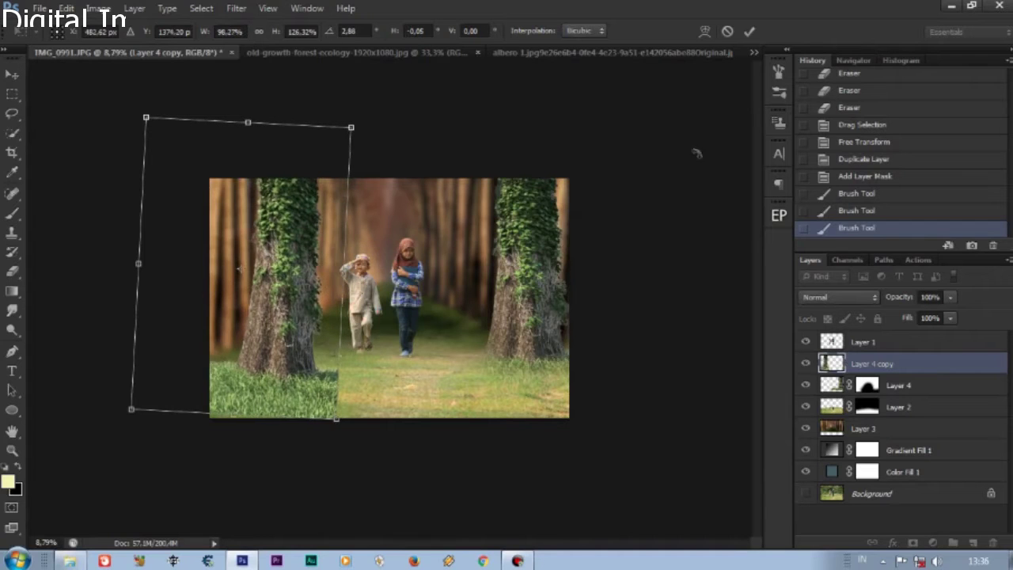
pyautogui.click(749, 31)
# - Mask Layer 4 copy and paint black with a 1521 px brush to fade its grass
pyautogui.click(914, 543)
pyautogui.rightClick(531, 274)
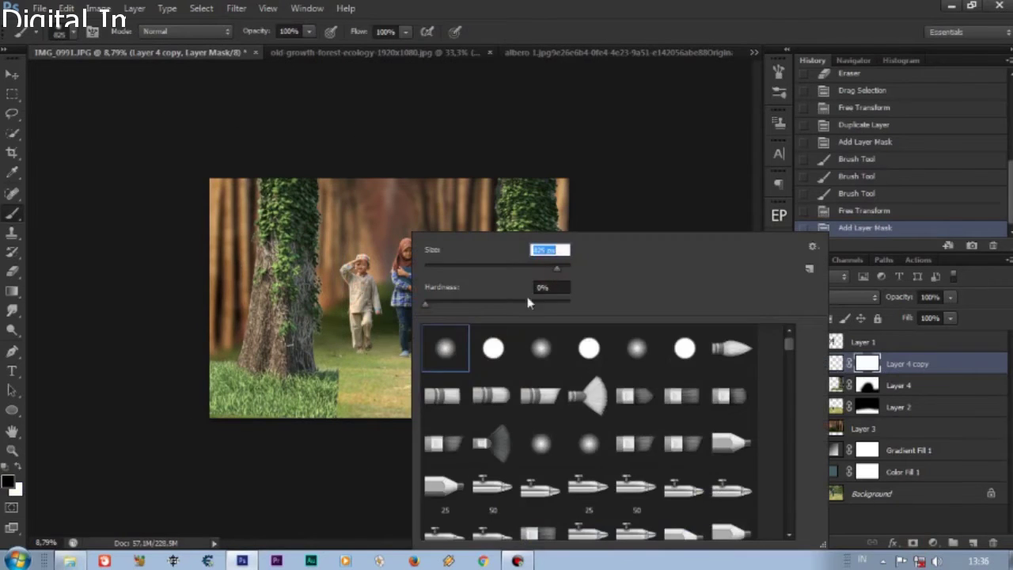
pyautogui.write('1521')
pyautogui.press('Return')
pyautogui.moveTo(376, 373); pyautogui.dragTo(173, 360)
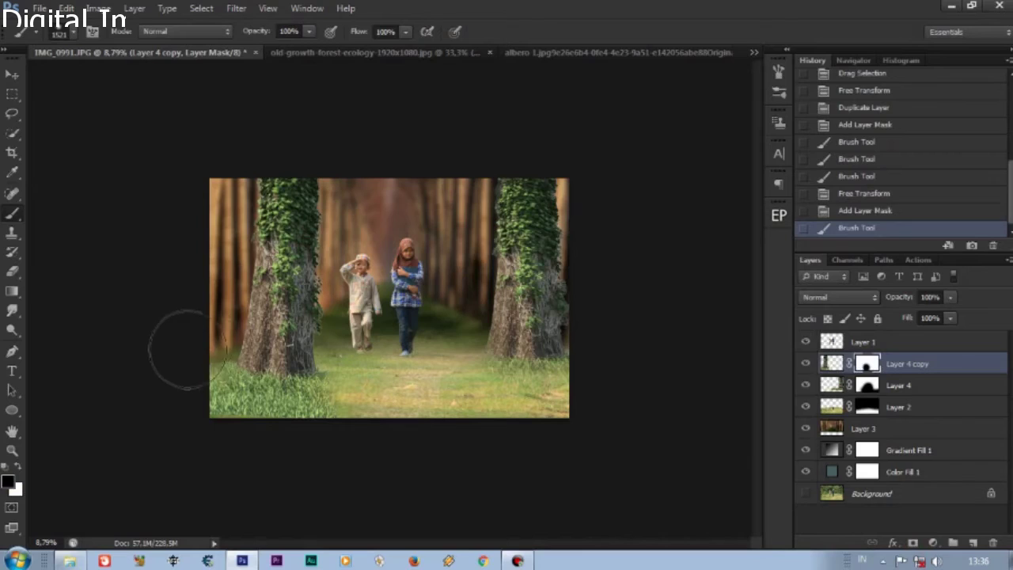
pyautogui.click(188, 329)
# - Try a mask stroke near the boy, undo it, and open Gaussian Blur at Radius 35
pyautogui.hotkey('ctrl', '0')
pyautogui.scroll(-5, 298, 405)
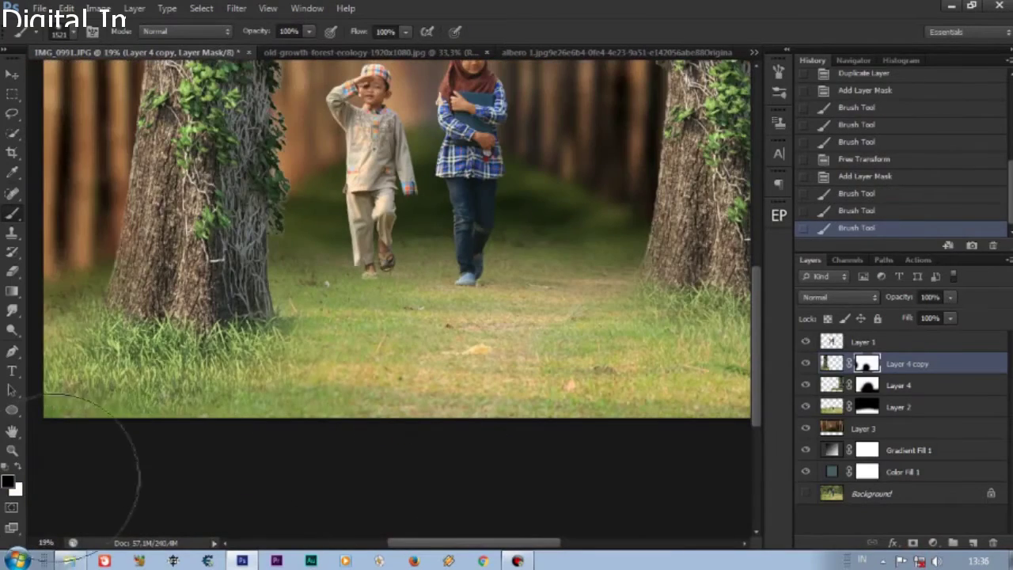
pyautogui.scroll(-2, 379, 317)
pyautogui.scroll(4, 357, 277)
pyautogui.rightClick(370, 238)
pyautogui.press('Return')
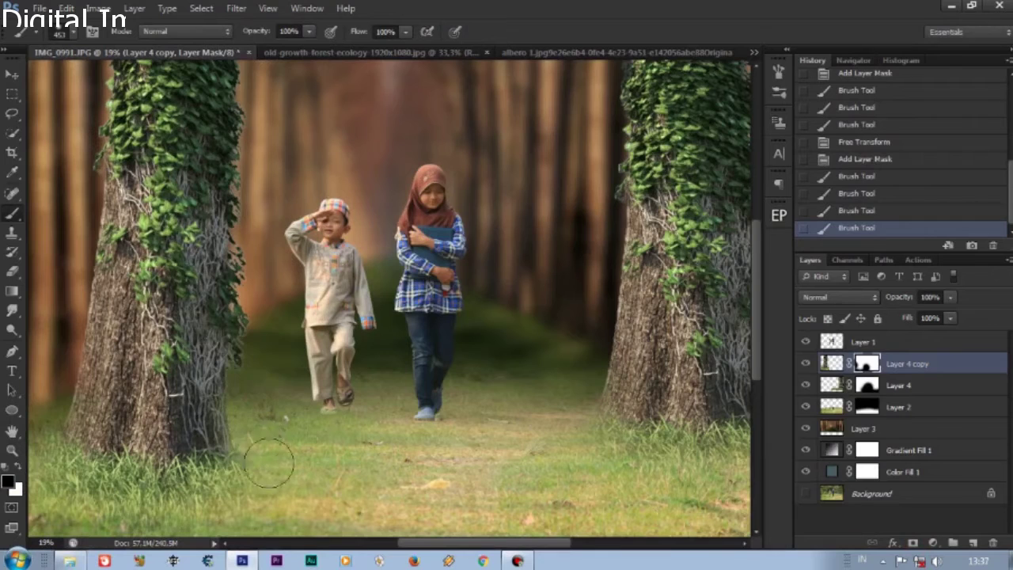
pyautogui.click(249, 400)
pyautogui.hotkey('ctrl', 'z')
pyautogui.scroll(-3, 330, 352)
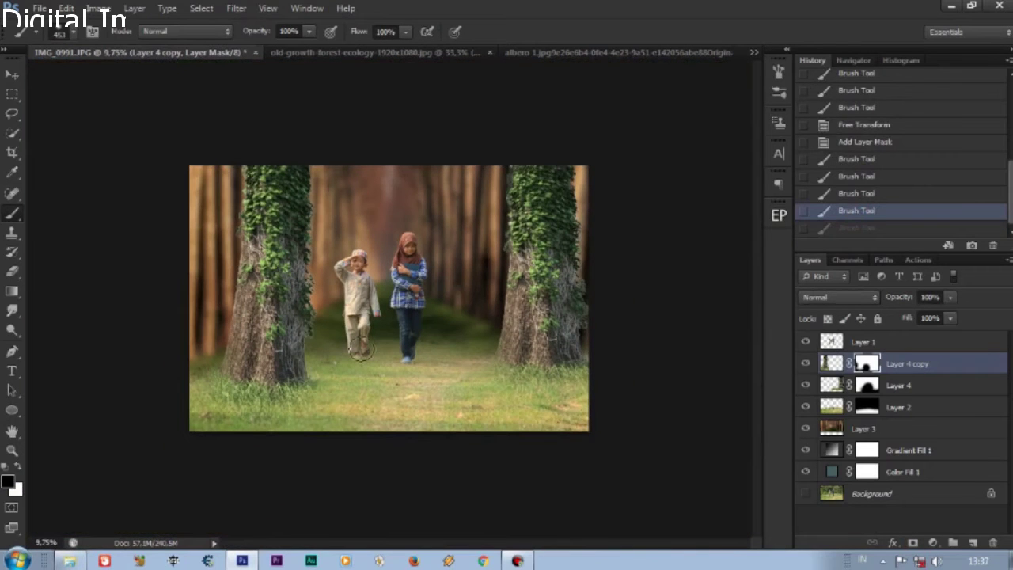
pyautogui.scroll(2, 388, 299)
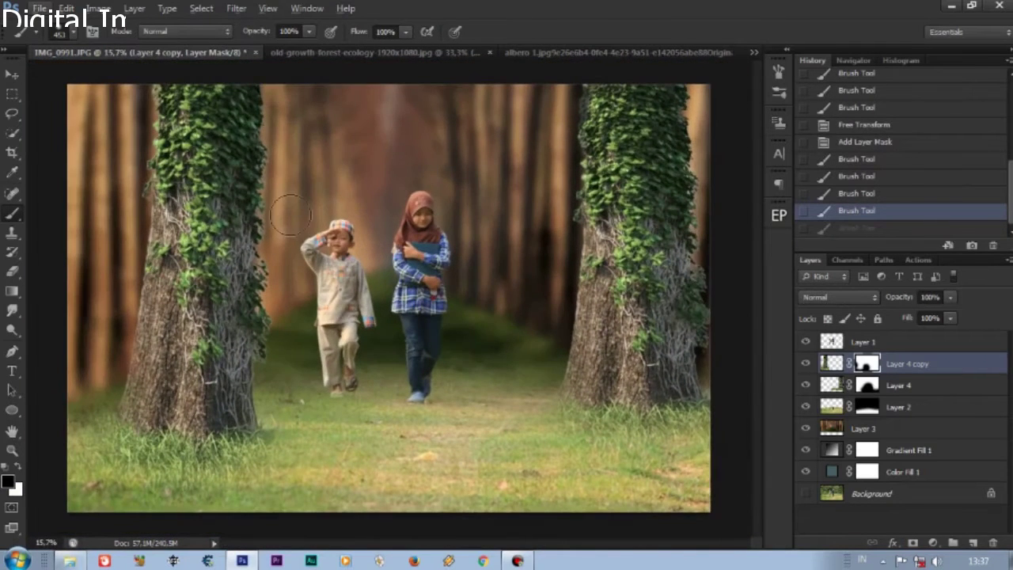
pyautogui.click(237, 8)
pyautogui.click(460, 266)
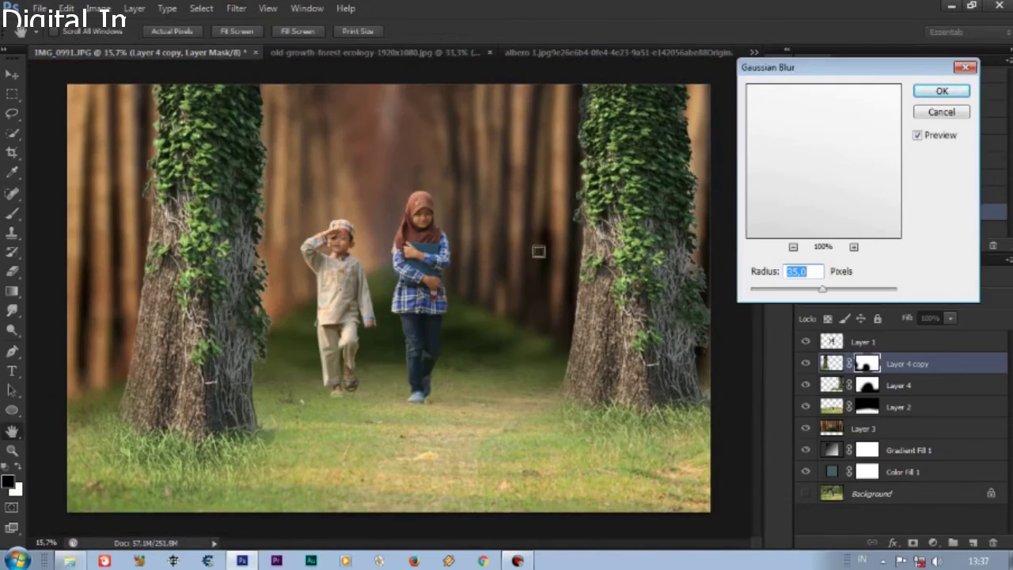
# - Cancel the blur, target Layer 4 copy's image instead of its mask, and adjust Gaussian Blur radius
pyautogui.press('Escape')
pyautogui.click(831, 363)
pyautogui.click(237, 8)
pyautogui.click(459, 265)
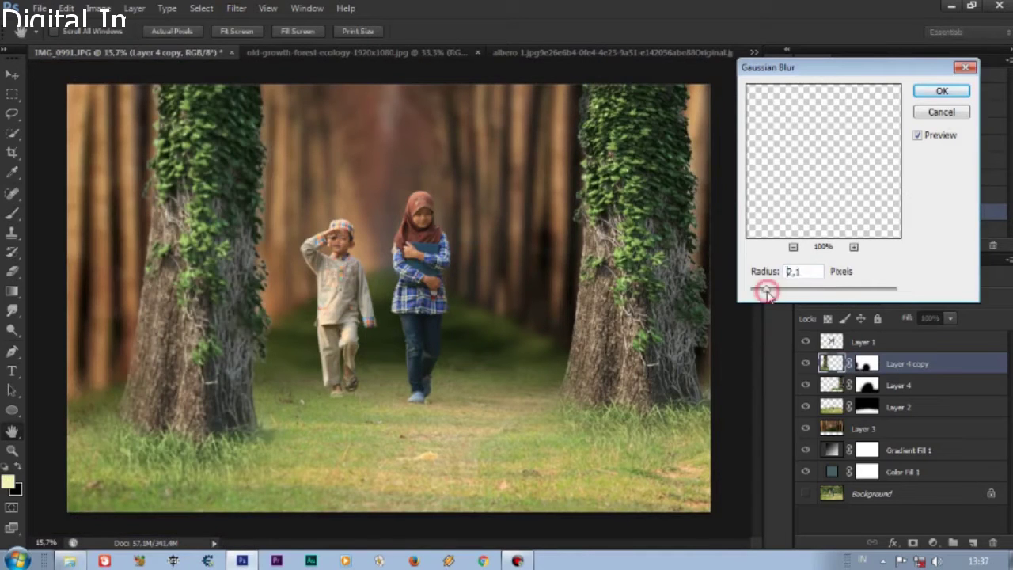
pyautogui.moveTo(810, 295)
pyautogui.mouseDown()
pyautogui.moveTo(818, 290)
pyautogui.moveTo(808, 289)
pyautogui.mouseUp()
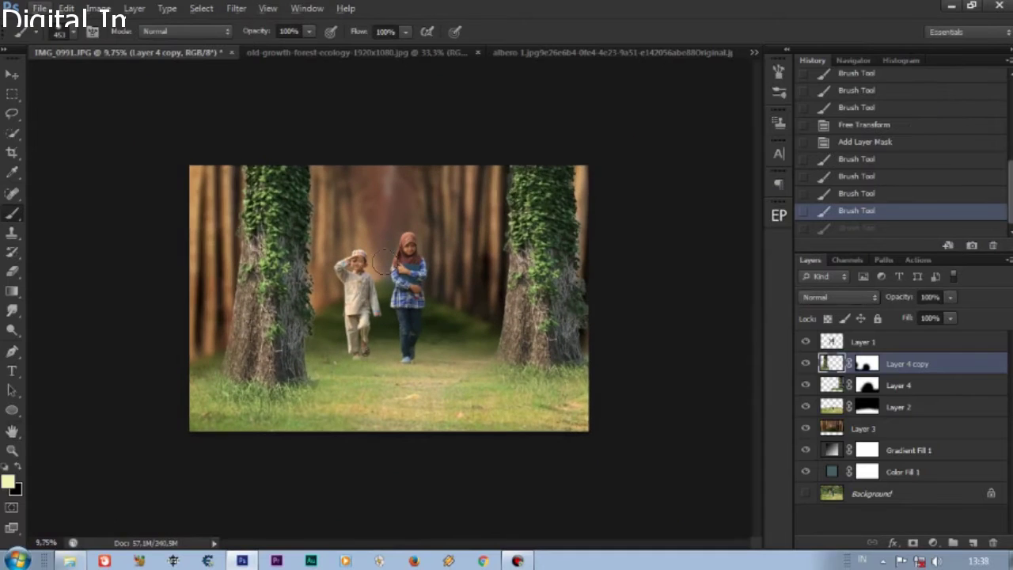
# - Free-transform the left trunk to about 92% width, tilt it about 4°, nudge it up and apply
pyautogui.click(67, 8)
pyautogui.click(232, 297)
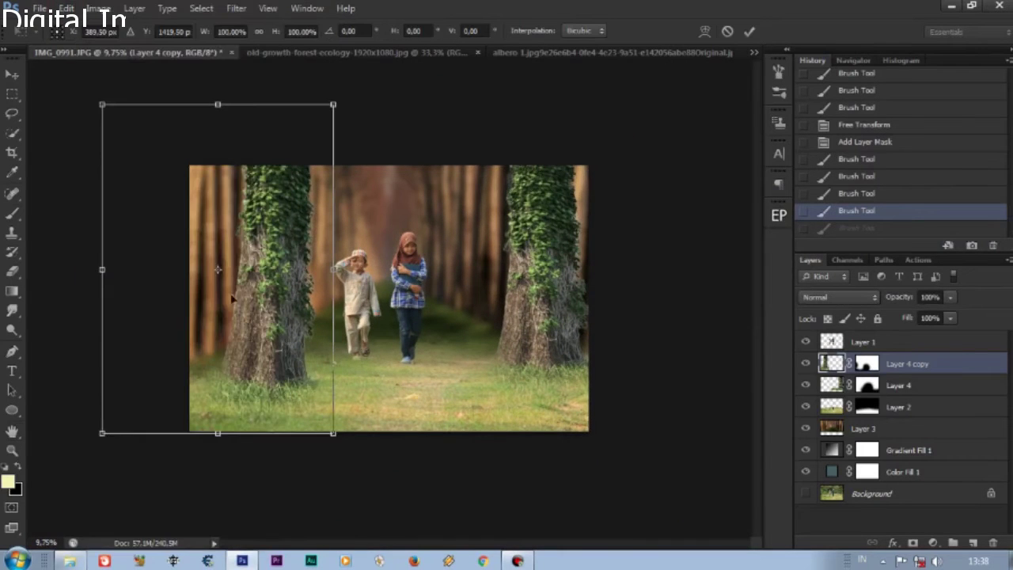
pyautogui.moveTo(333, 267); pyautogui.dragTo(312, 267)
pyautogui.moveTo(380, 269); pyautogui.dragTo(376, 284)
pyautogui.moveTo(272, 317)
pyautogui.mouseDown()
pyautogui.moveTo(281, 325)
pyautogui.moveTo(277, 311)
pyautogui.mouseUp()
pyautogui.press('super')
pyautogui.press('Escape')
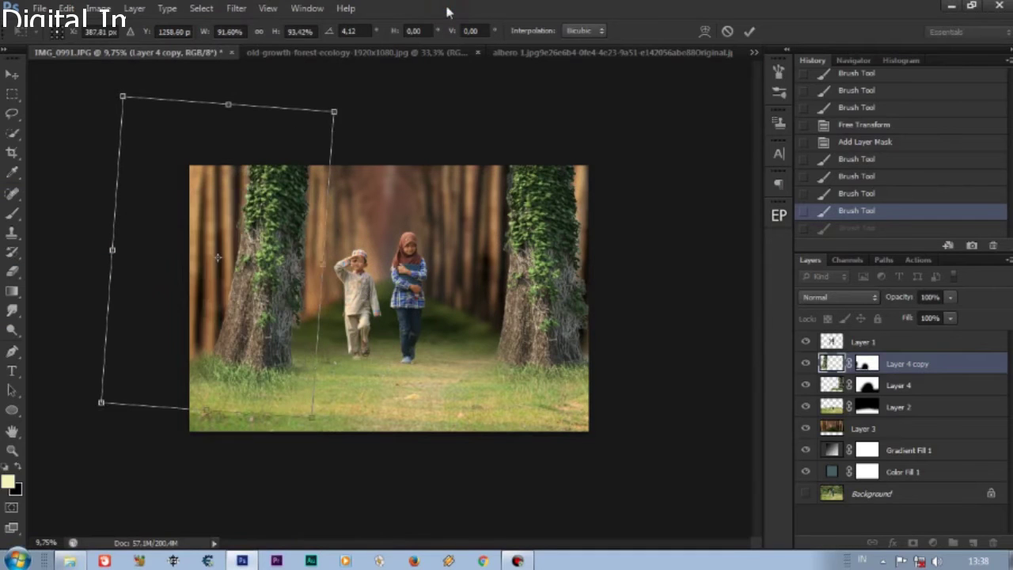
pyautogui.press('Return')
pyautogui.hotkey('ctrl', '0')
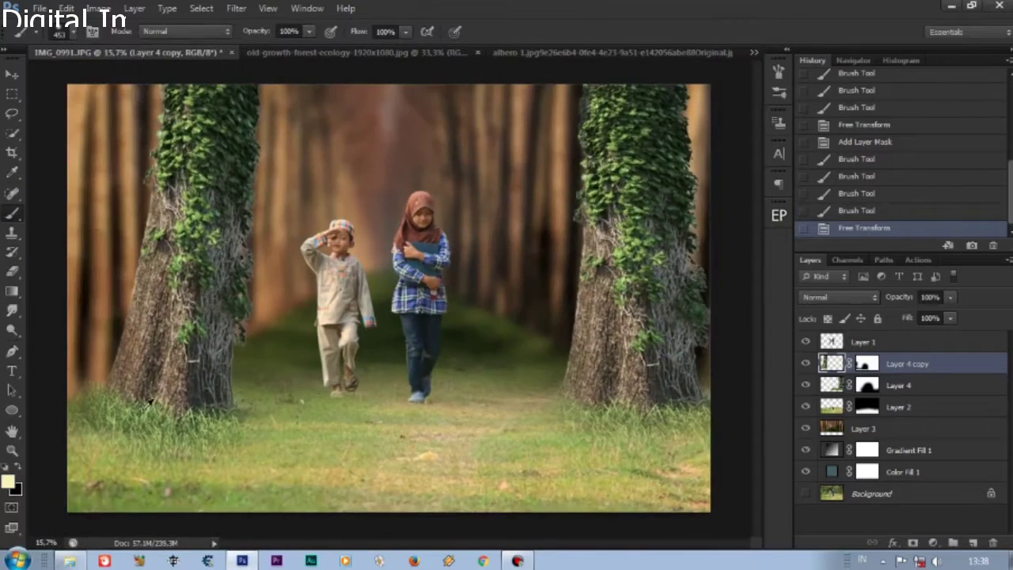
pyautogui.scroll(-1, 272, 342)
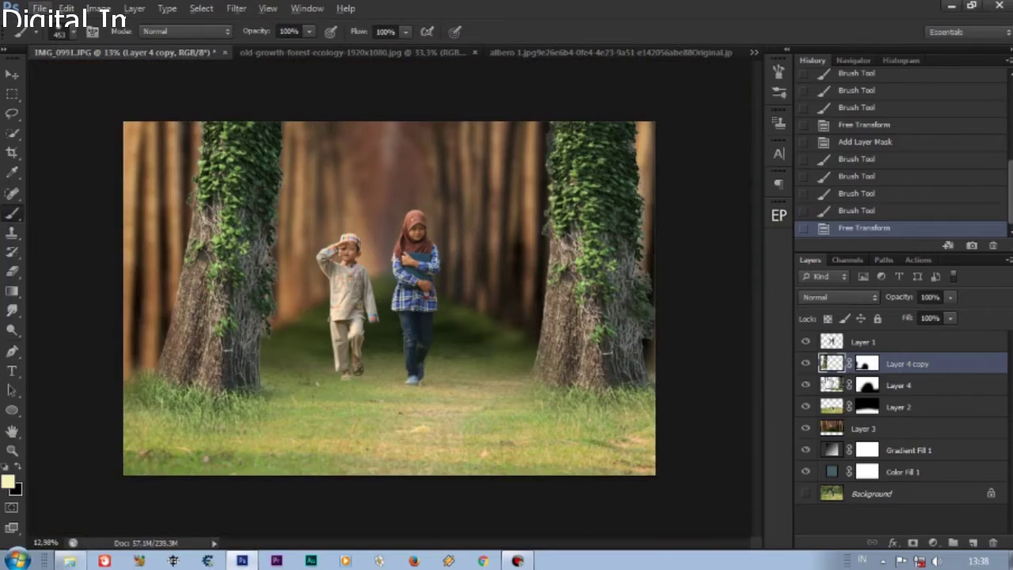
# - Try Soft Light and Multiply blend modes on the forest layer, undoing both to keep Normal
pyautogui.click(806, 428)
pyautogui.click(865, 428)
pyautogui.click(839, 297)
pyautogui.click(824, 198)
pyautogui.hotkey('ctrl', 'z')
pyautogui.click(843, 299)
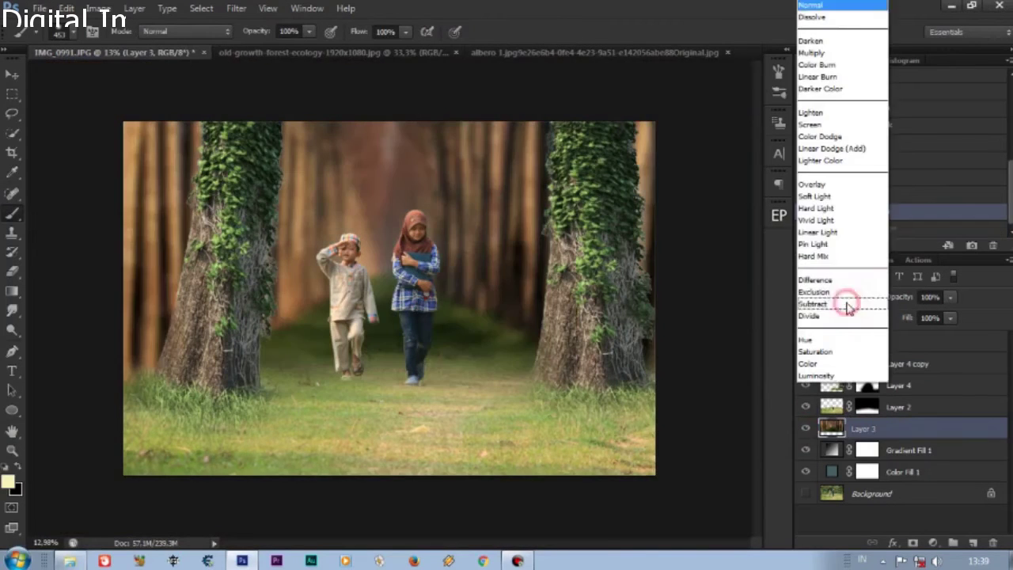
pyautogui.click(819, 52)
pyautogui.hotkey('ctrl', 'z')
pyautogui.click(843, 298)
pyautogui.click(709, 8)
# - Apply an Exposure adjustment of -0,54 to Layer 3's forest background
pyautogui.click(98, 7)
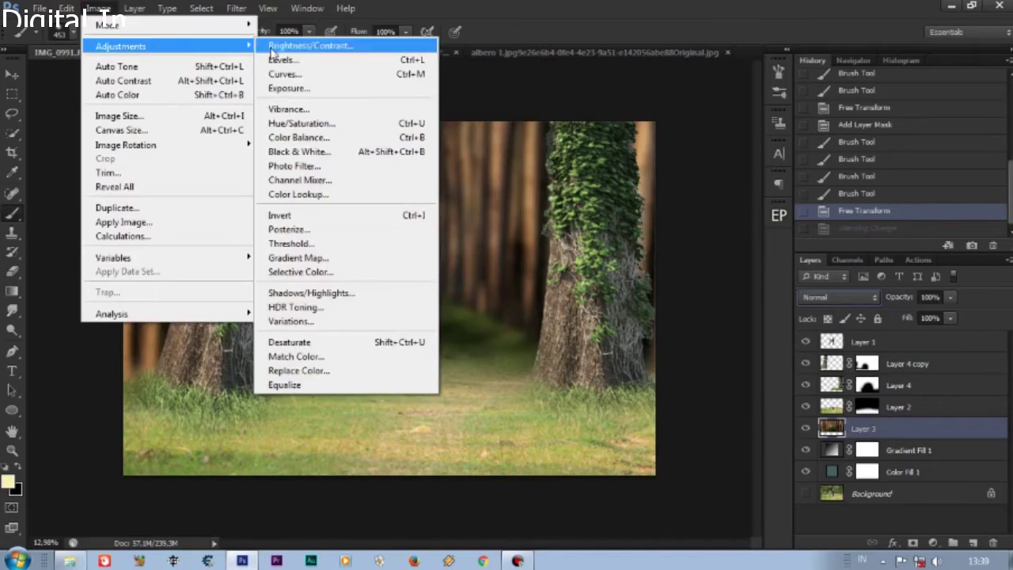
pyautogui.click(273, 90)
pyautogui.moveTo(742, 149); pyautogui.dragTo(747, 217)
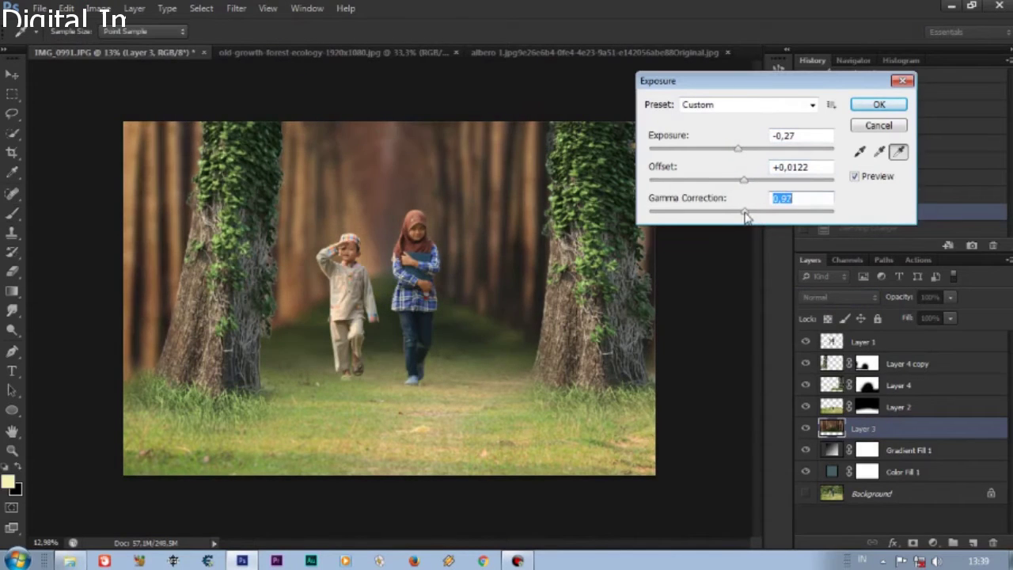
pyautogui.moveTo(740, 150); pyautogui.dragTo(734, 152)
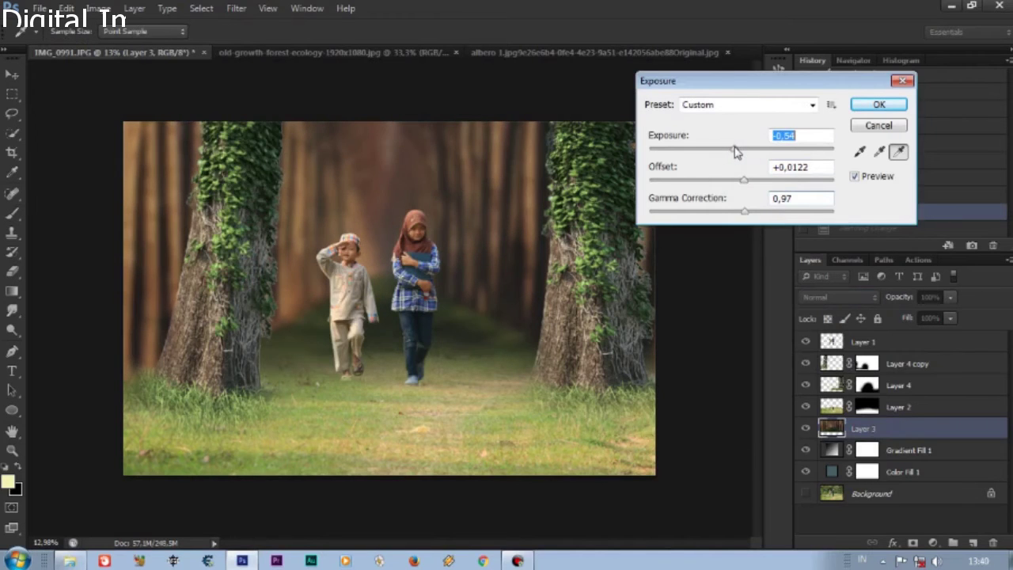
pyautogui.press('Return')
# - Paint black on Layer 2's mask near the children, reverting bad strokes via History and undo
pyautogui.click(837, 405)
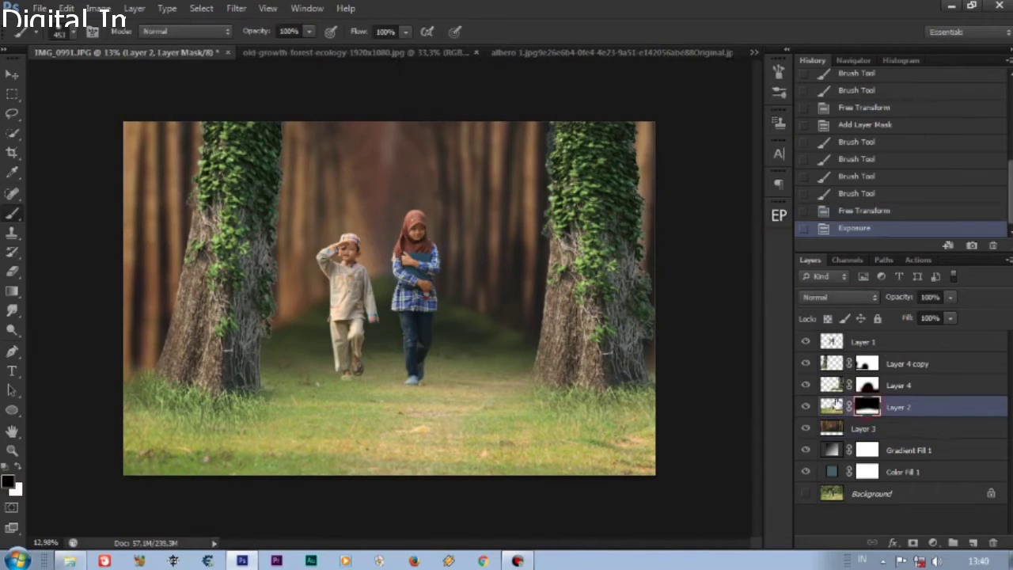
pyautogui.click(386, 351)
pyautogui.rightClick(469, 197)
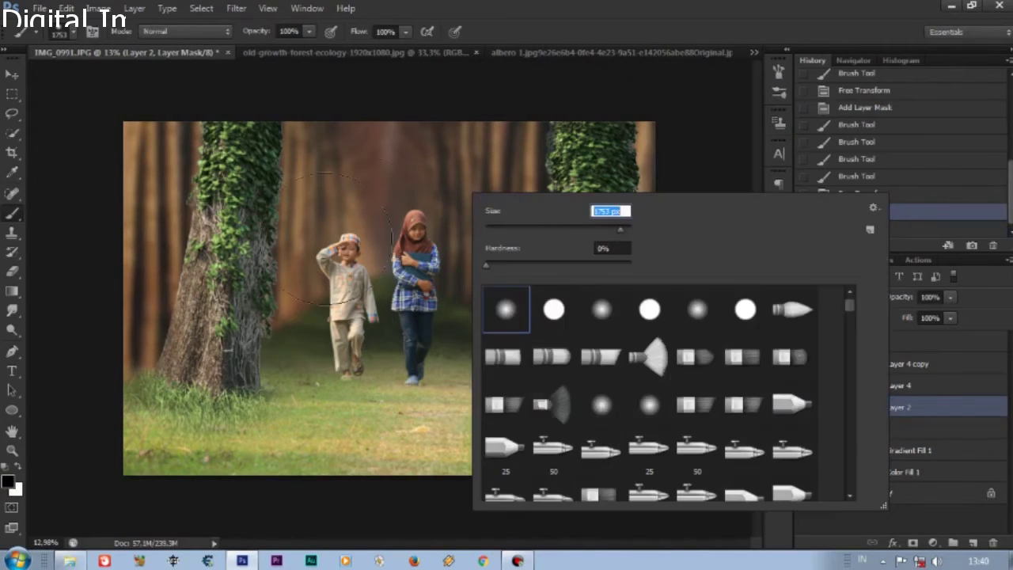
pyautogui.press('Return')
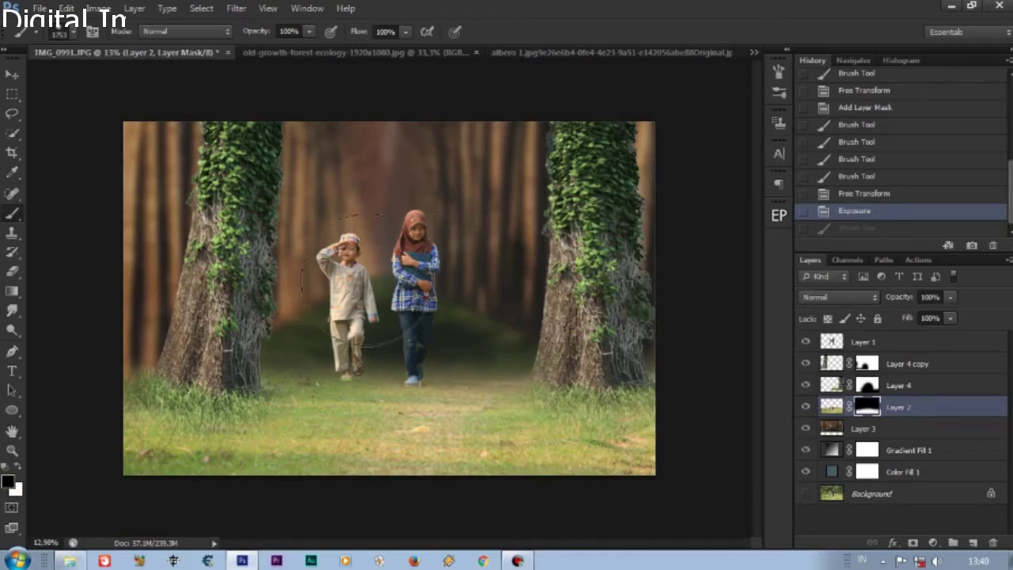
pyautogui.moveTo(495, 255); pyautogui.dragTo(562, 262)
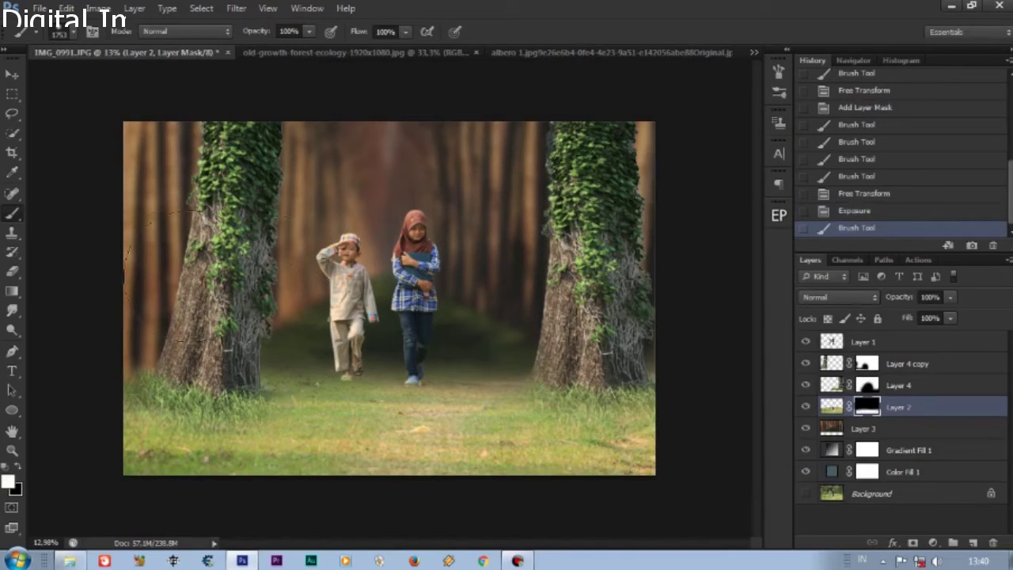
pyautogui.click(855, 193)
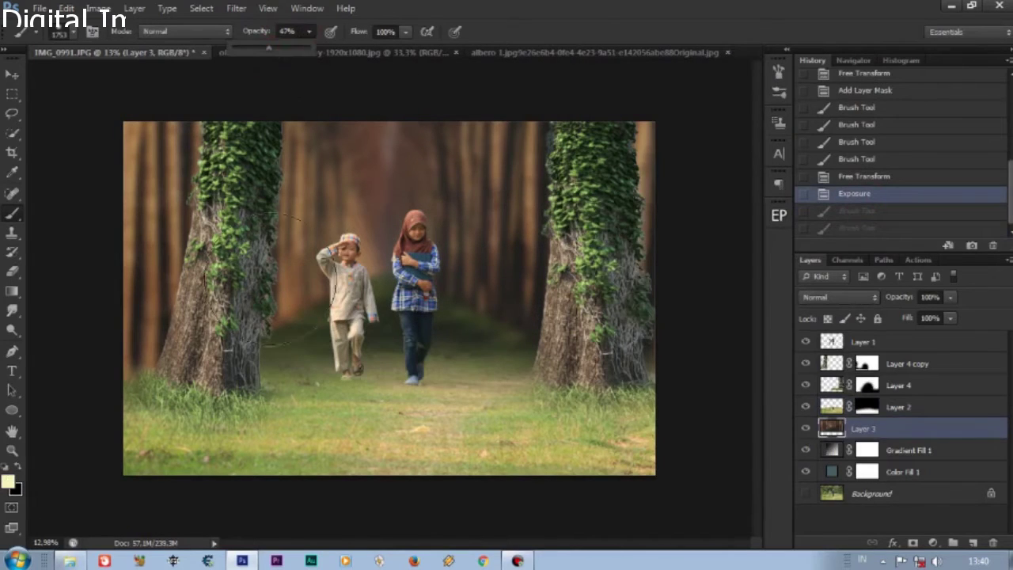
pyautogui.click(867, 407)
pyautogui.moveTo(701, 364); pyautogui.dragTo(546, 396)
pyautogui.hotkey('ctrl', 'z')
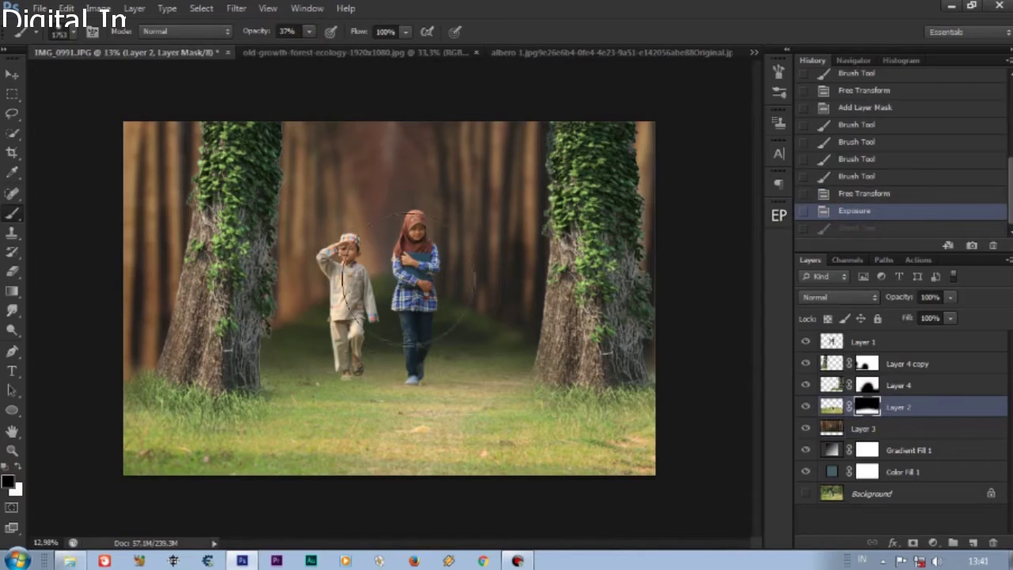
# - Softly paint the grass mask around the boy and children with a 37% black brush
pyautogui.moveTo(400, 275); pyautogui.dragTo(444, 295)
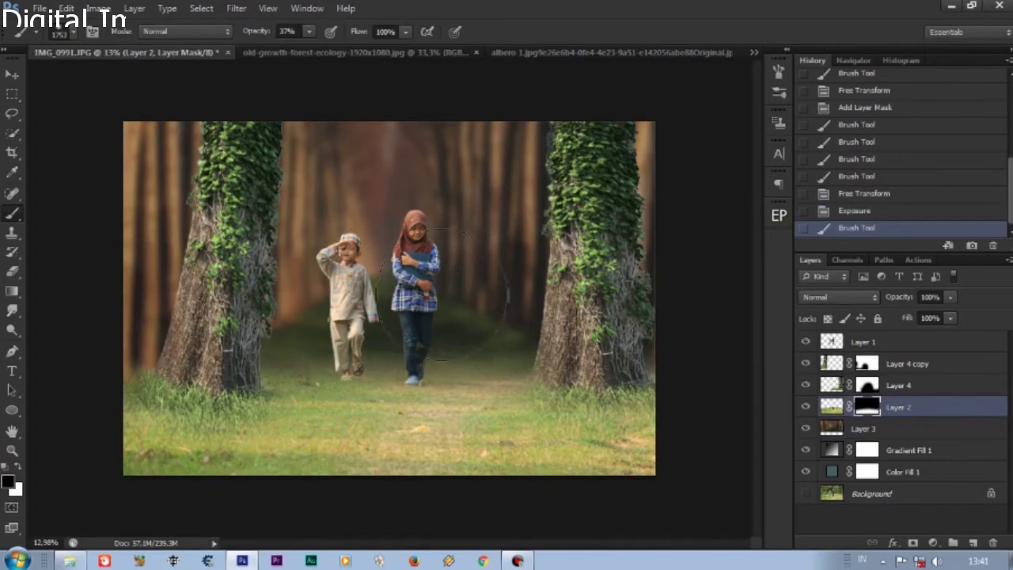
pyautogui.click(392, 277)
pyautogui.scroll(3, 392, 277)
pyautogui.rightClick(402, 277)
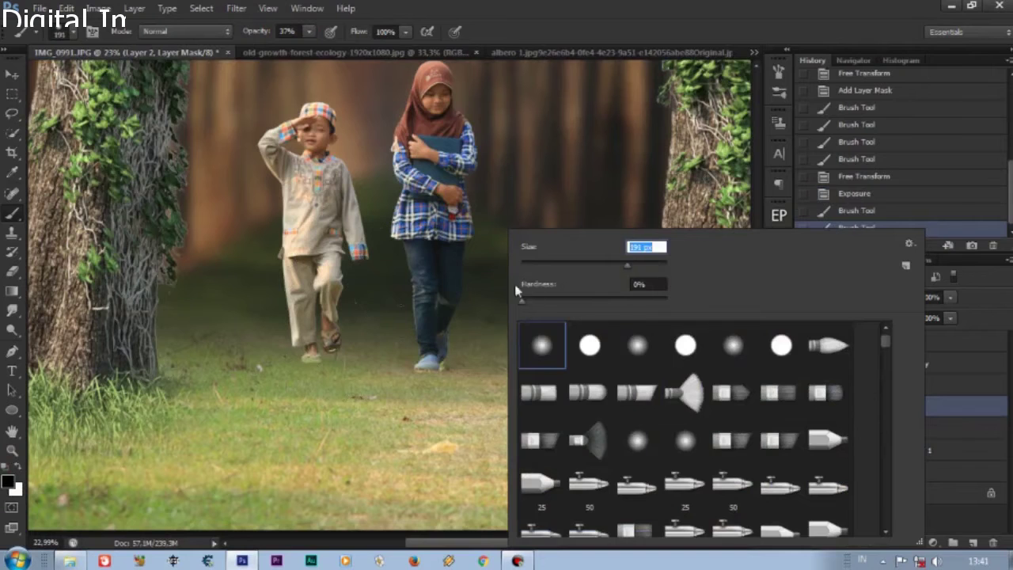
pyautogui.press('Return')
pyautogui.rightClick(631, 302)
pyautogui.press('Return')
pyautogui.click(536, 293)
pyautogui.scroll(-3, 426, 246)
pyautogui.scroll(-1, 426, 245)
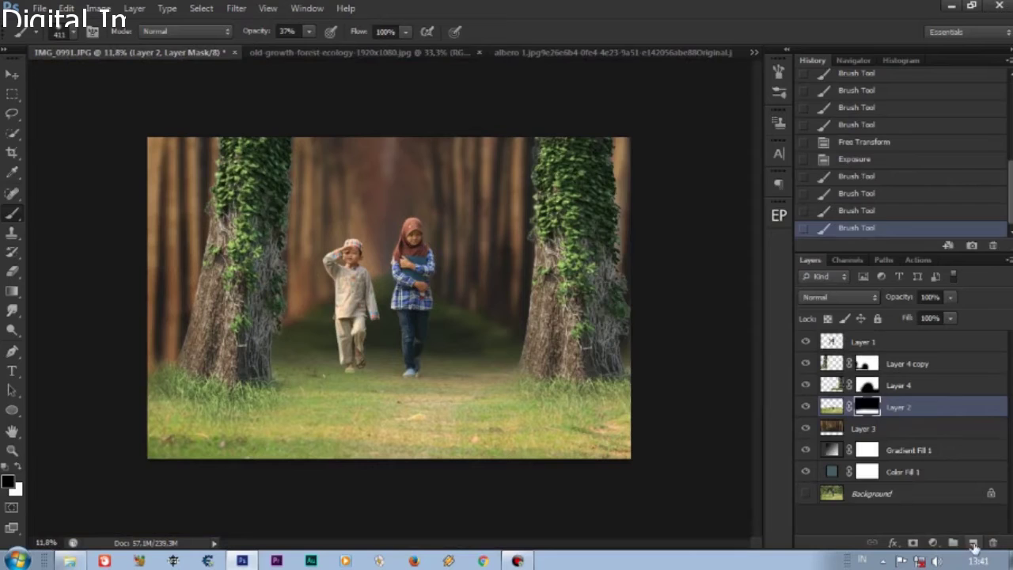
pyautogui.click(973, 543)
# - Paint a large, soft, pale-yellow haze stroke across the centre of the avenue
pyautogui.click(8, 482)
pyautogui.click(975, 107)
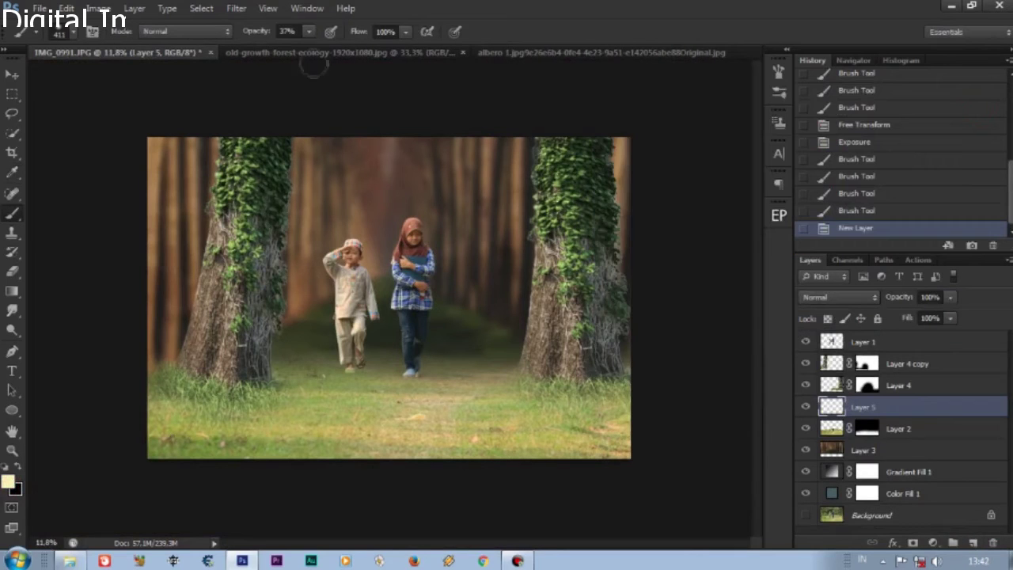
pyautogui.rightClick(380, 205)
pyautogui.scroll(-5, 561, 337)
pyautogui.scroll(-1, 561, 337)
pyautogui.press('Return')
pyautogui.rightClick(376, 220)
pyautogui.press('Return')
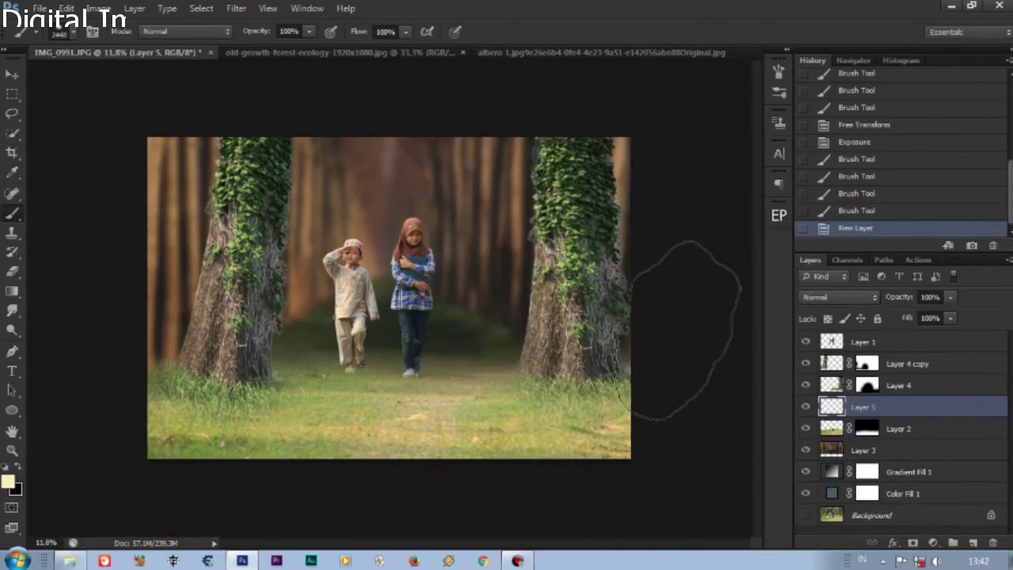
pyautogui.moveTo(684, 301); pyautogui.dragTo(277, 287)
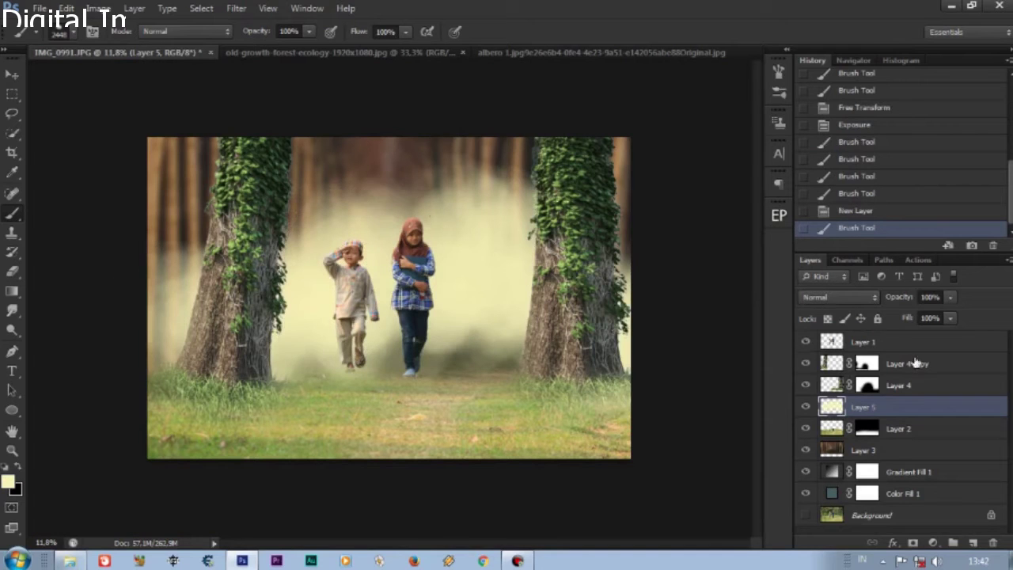
# - Set the haze to 61% opacity, rotate it about 8° and enlarge it about 120%
pyautogui.moveTo(951, 320); pyautogui.dragTo(920, 317)
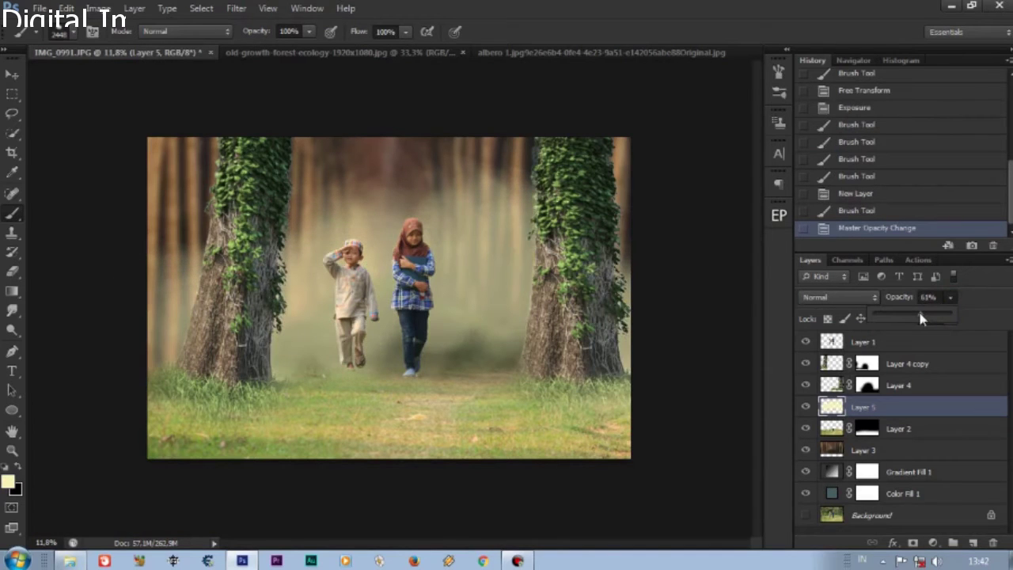
pyautogui.click(66, 7)
pyautogui.click(95, 214)
pyautogui.moveTo(638, 283)
pyautogui.mouseDown()
pyautogui.moveTo(716, 342)
pyautogui.moveTo(704, 372)
pyautogui.mouseUp()
pyautogui.moveTo(215, 108); pyautogui.dragTo(120, 87)
pyautogui.moveTo(368, 419)
pyautogui.mouseDown()
pyautogui.moveTo(374, 480)
pyautogui.moveTo(352, 456)
pyautogui.mouseUp()
pyautogui.moveTo(83, 251); pyautogui.dragTo(68, 245)
pyautogui.press('Return')
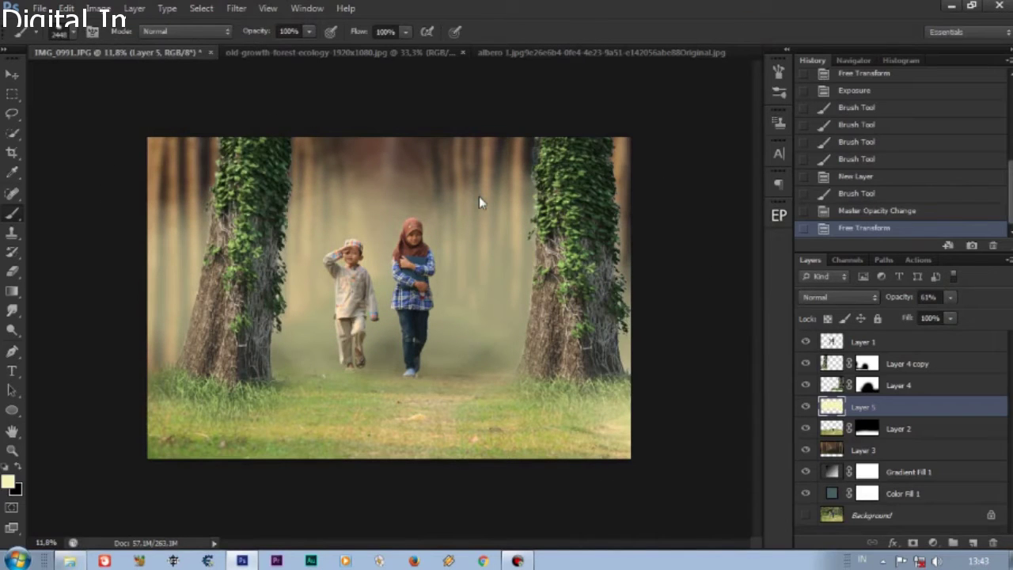
# - Try extra haze over the lower-left ground, then undo it
pyautogui.scroll(2, 366, 235)
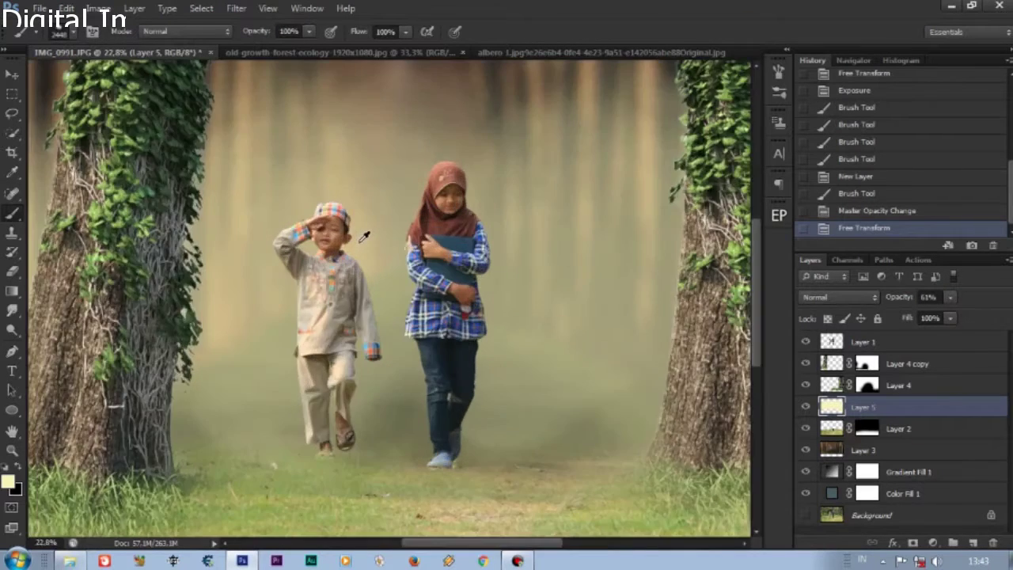
pyautogui.scroll(-3, 367, 235)
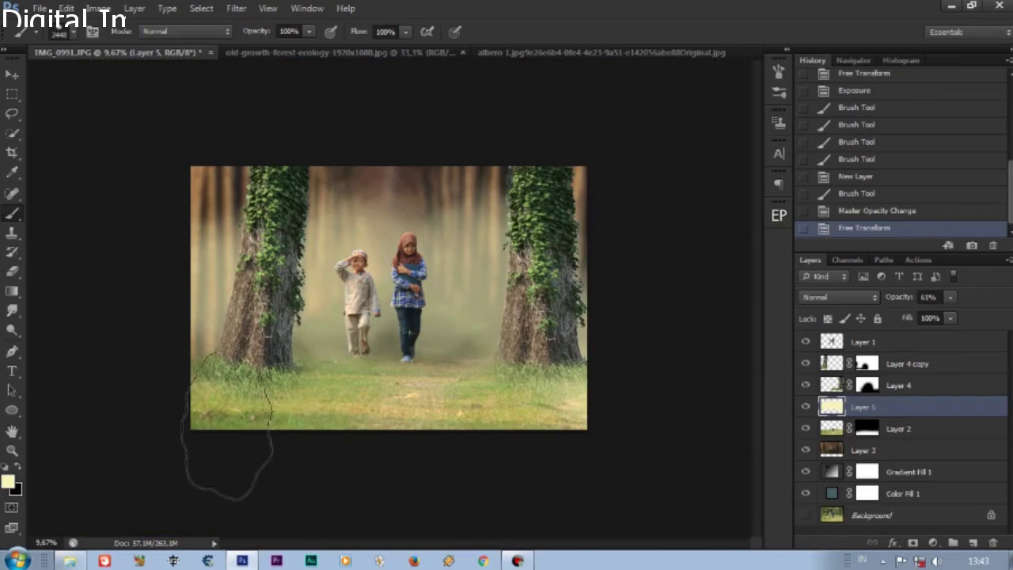
pyautogui.moveTo(230, 427); pyautogui.dragTo(208, 414)
pyautogui.hotkey('ctrl', 'z')
pyautogui.hotkey('ctrl', 'z')
pyautogui.scroll(2, 317, 464)
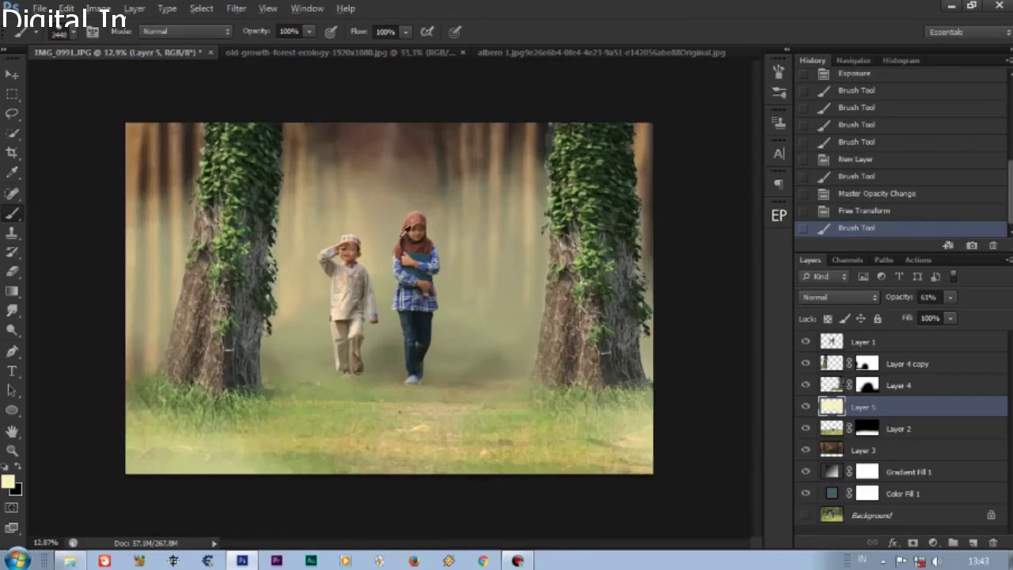
pyautogui.scroll(-2, 388, 297)
# - Shift the haze to hue -3 and lightness +2 with Hue/Saturation
pyautogui.click(97, 7)
pyautogui.click(293, 109)
pyautogui.moveTo(802, 189); pyautogui.dragTo(800, 203)
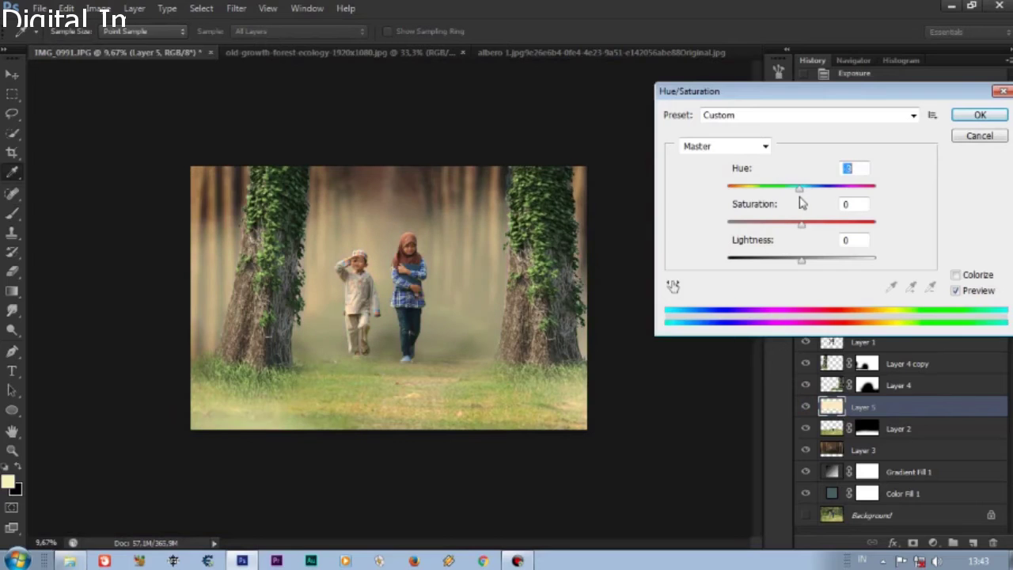
pyautogui.moveTo(801, 259); pyautogui.dragTo(794, 261)
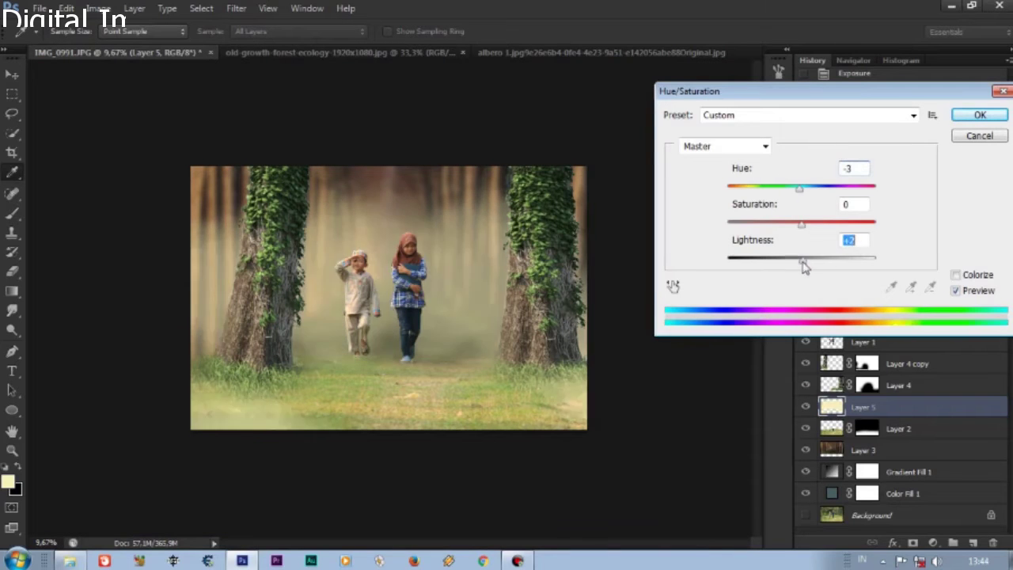
pyautogui.press('Return')
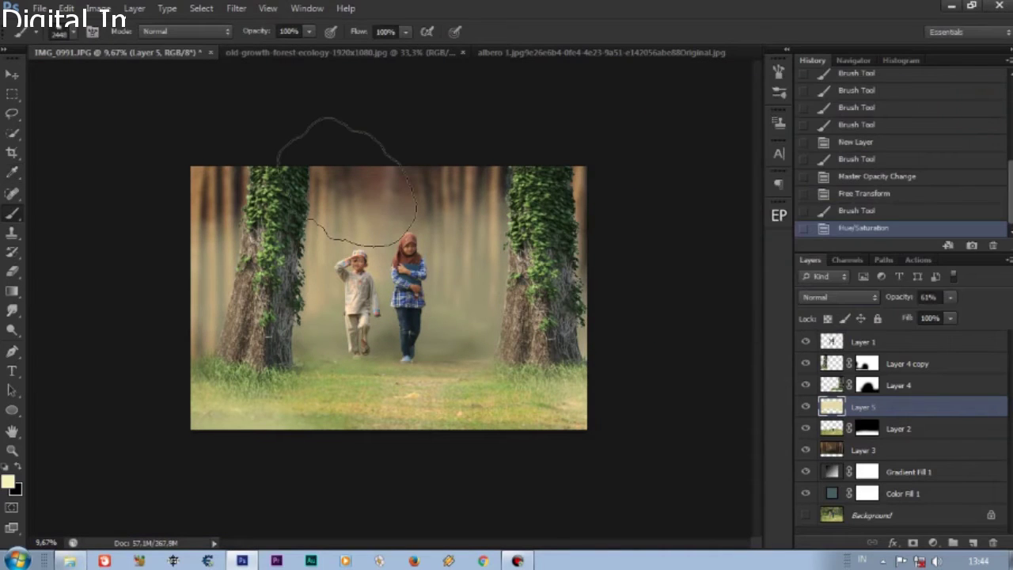
pyautogui.scroll(2, 332, 261)
pyautogui.click(886, 342)
# - Add a new top layer, load the children's selection, and set a large soft brush at 25% opacity
pyautogui.hotkey('ctrl', 'shift', 'alt', 'n')
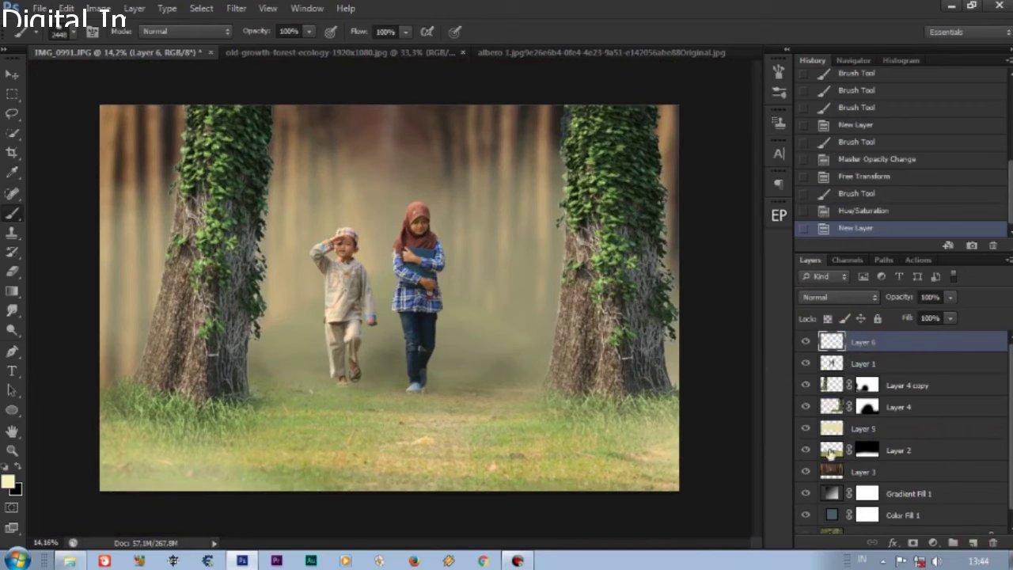
pyautogui.keyDown('ctrl'); pyautogui.click(832, 365); pyautogui.keyUp('ctrl')
pyautogui.rightClick(400, 221)
pyautogui.scroll(5, 506, 356)
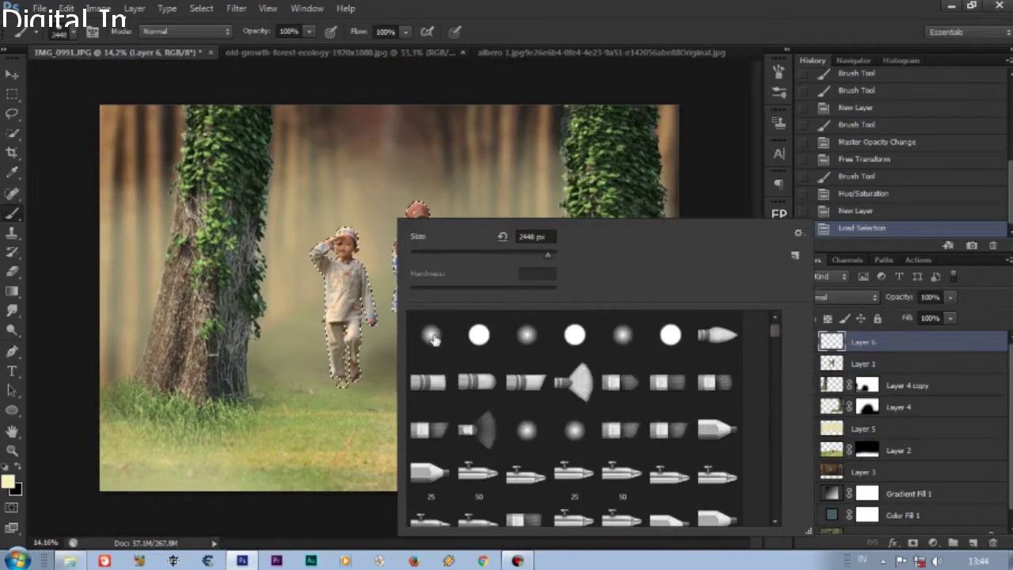
pyautogui.rightClick(450, 204)
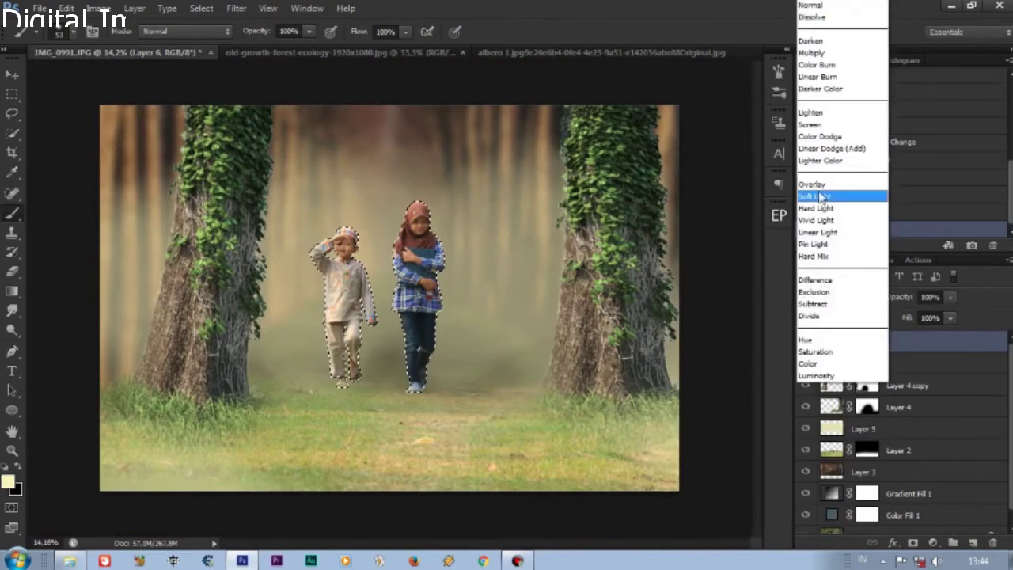
pyautogui.press('Return')
pyautogui.scroll(5, 484, 126)
pyautogui.press('2')
pyautogui.press('5')
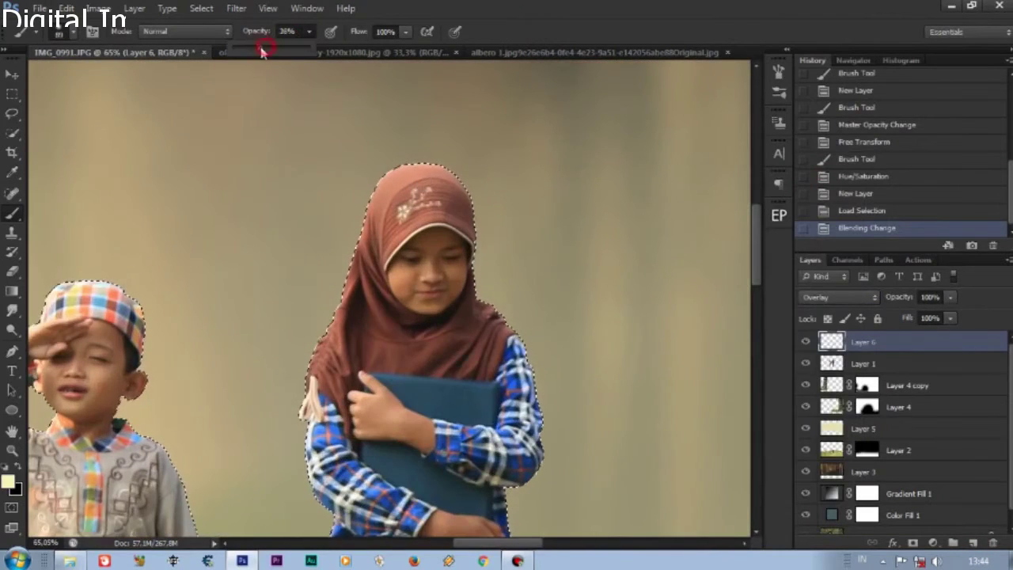
pyautogui.rightClick(485, 125)
pyautogui.press('Return')
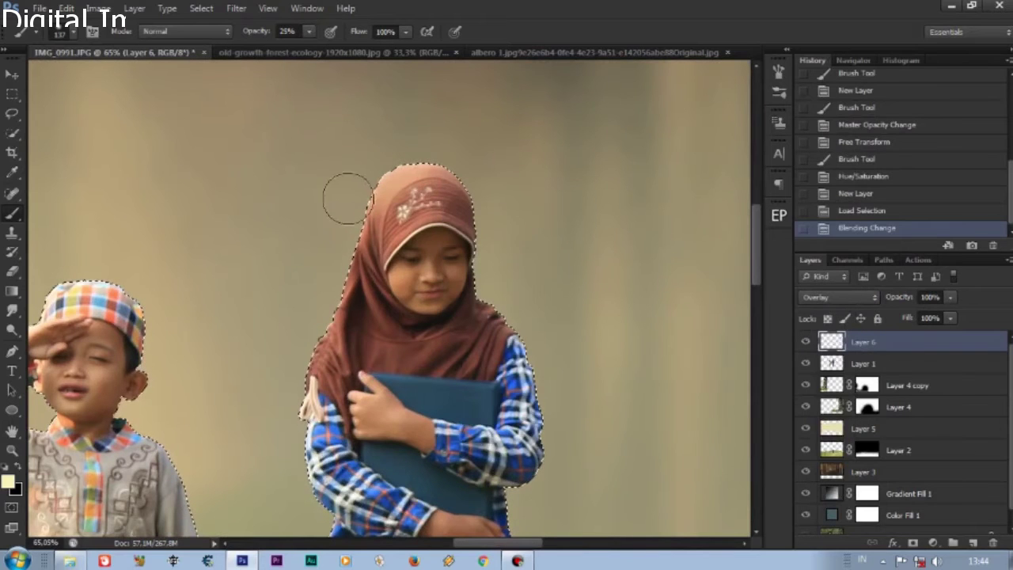
# - Test a light stroke beside the girl, undo it, and set the brush to 70% opacity and 170 px
pyautogui.click(438, 159)
pyautogui.click(867, 211)
pyautogui.click(308, 31)
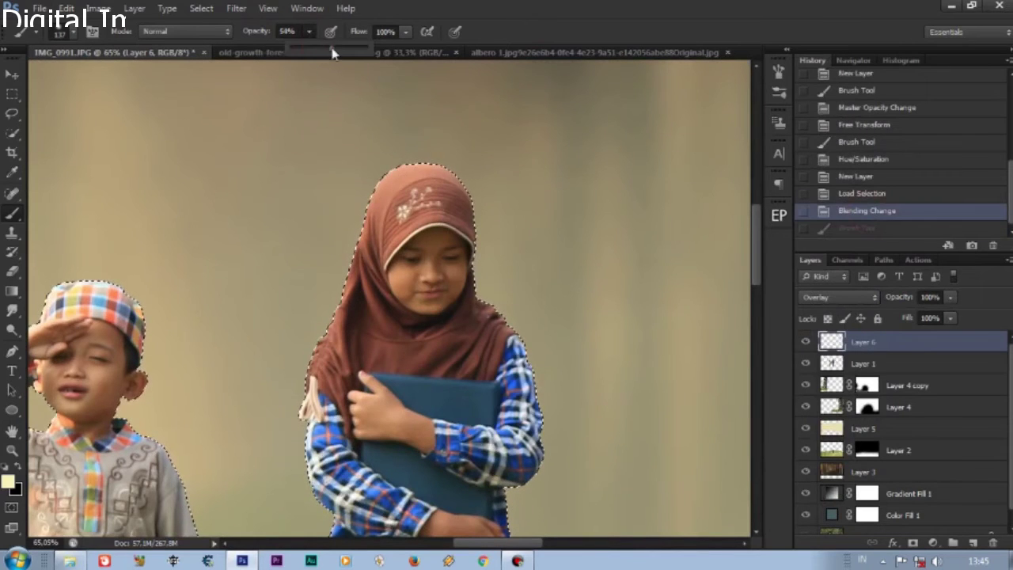
pyautogui.moveTo(307, 45); pyautogui.dragTo(343, 45)
pyautogui.scroll(-1, 433, 115)
pyautogui.scroll(-2, 328, 215)
pyautogui.rightClick(525, 170)
pyautogui.press('Return')
# - Paint soft cream light beside the girl's head, side and legs
pyautogui.click(306, 154)
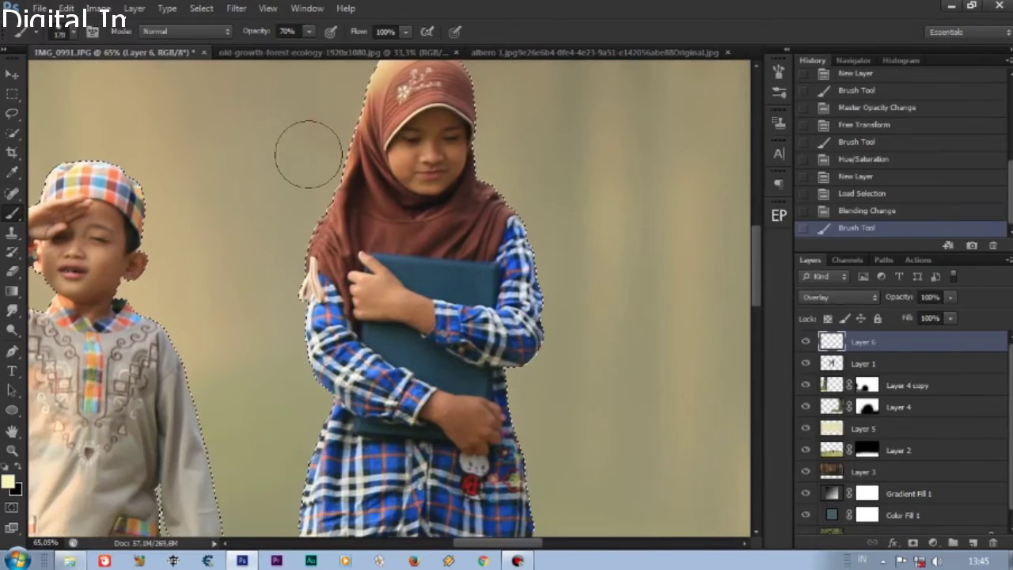
pyautogui.click(299, 407)
pyautogui.scroll(-2, 306, 199)
pyautogui.scroll(-5, 271, 271)
pyautogui.click(323, 290)
pyautogui.scroll(-1, 323, 290)
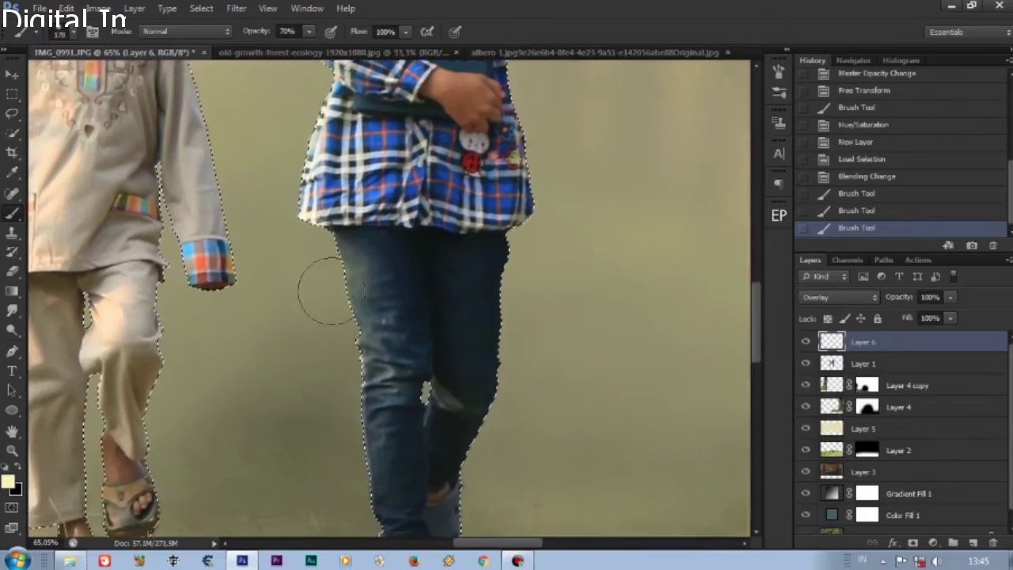
pyautogui.scroll(-2, 349, 477)
pyautogui.click(348, 477)
pyautogui.scroll(-2, 349, 477)
pyautogui.scroll(2, 289, 204)
pyautogui.moveTo(230, 152); pyautogui.dragTo(309, 163)
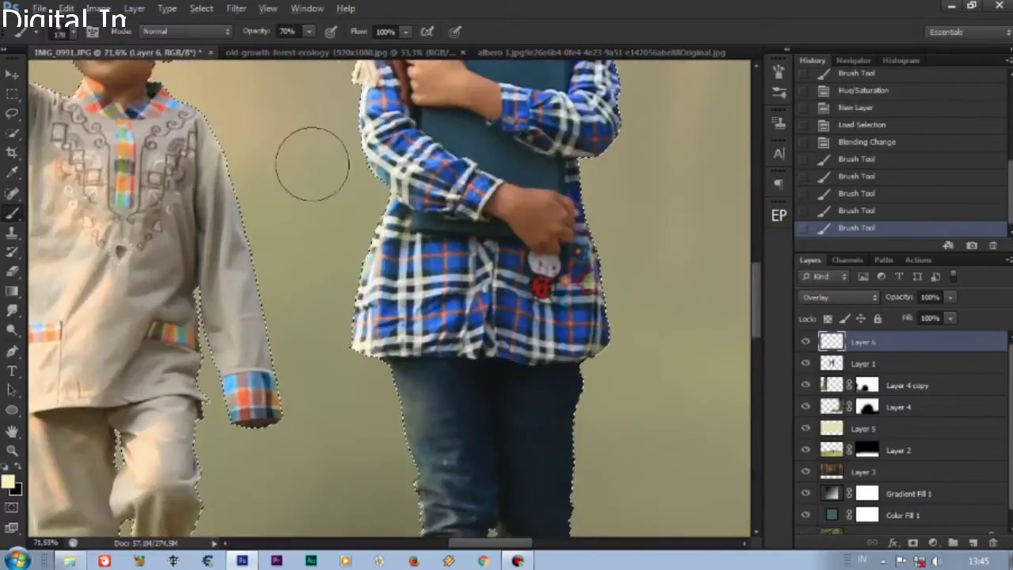
pyautogui.scroll(1, 310, 163)
pyautogui.hscroll(-3, 183, 138)
# - Lower the brush to 51% opacity and paint light along the boy's side and feet
pyautogui.press('5')
pyautogui.press('1')
pyautogui.rightClick(351, 153)
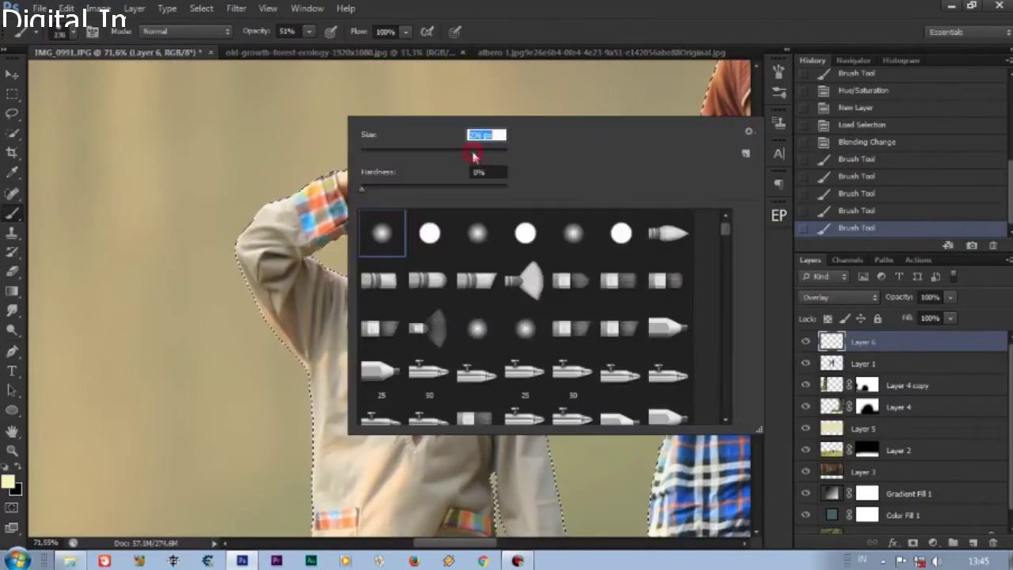
pyautogui.press('Return')
pyautogui.moveTo(198, 261); pyautogui.dragTo(235, 420)
pyautogui.scroll(-3, 238, 197)
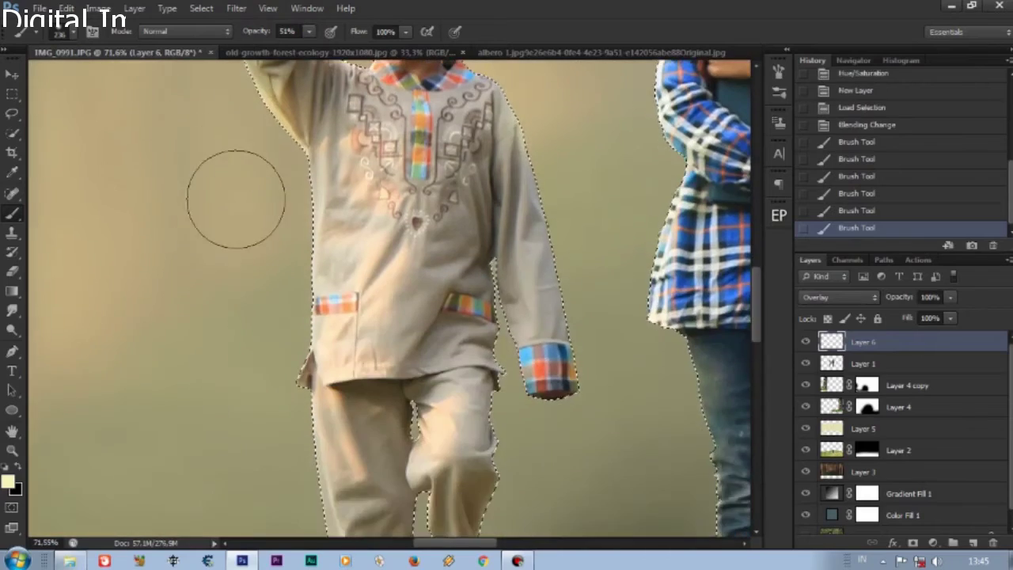
pyautogui.scroll(-5, 273, 404)
pyautogui.moveTo(222, 170); pyautogui.dragTo(237, 238)
pyautogui.moveTo(327, 419); pyautogui.dragTo(155, 227)
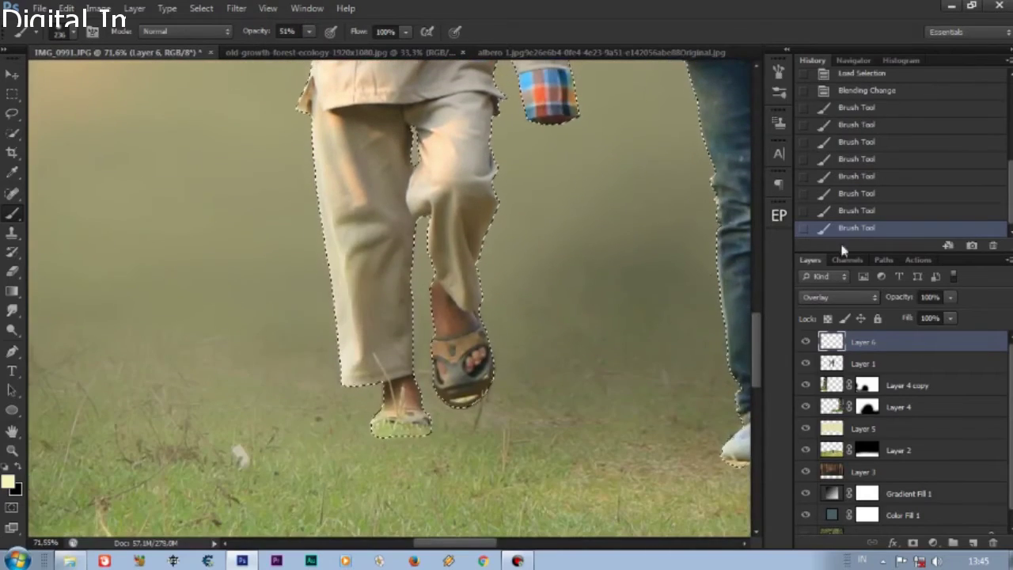
pyautogui.hotkey('ctrl', 'z')
pyautogui.moveTo(258, 158); pyautogui.dragTo(267, 306)
# - Deselect, view the whole image and lower the glow layer's opacity to 60%
pyautogui.hotkey('ctrl', '0')
pyautogui.hotkey('ctrl', 'd')
pyautogui.scroll(-2, 389, 297)
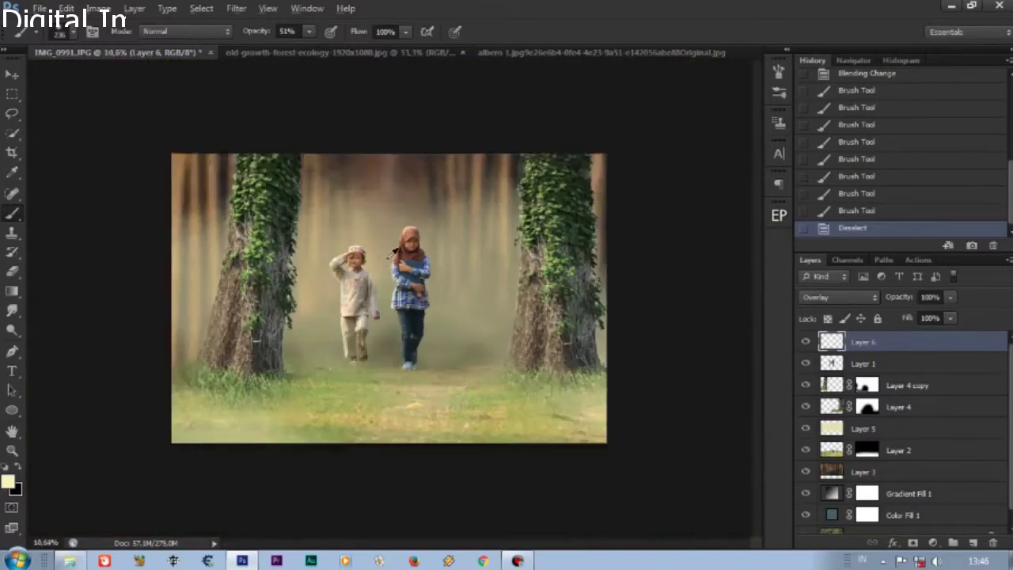
pyautogui.scroll(3, 393, 248)
pyautogui.scroll(1, 394, 248)
pyautogui.scroll(-1, 393, 248)
pyautogui.scroll(-1, 394, 248)
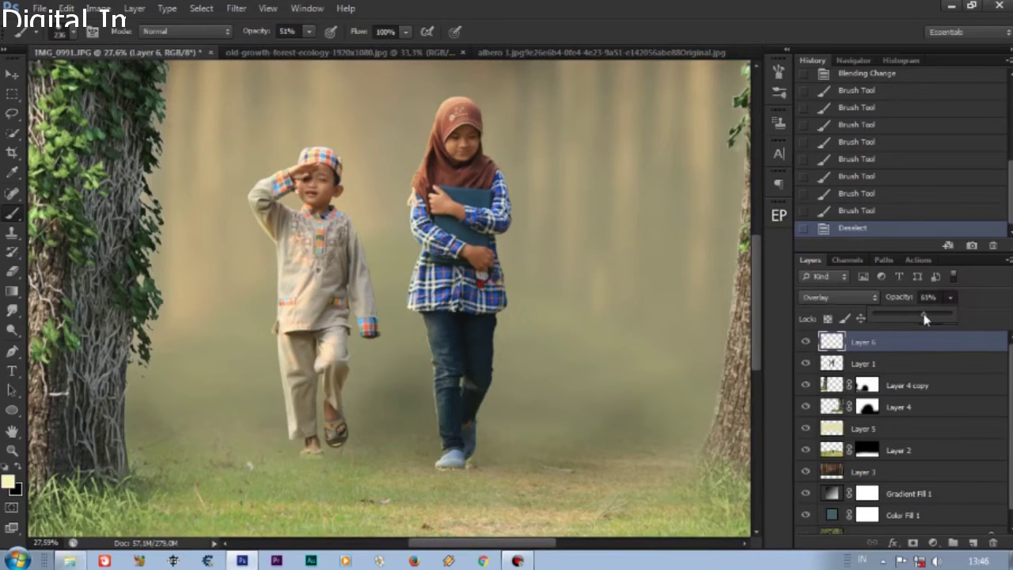
pyautogui.moveTo(923, 318); pyautogui.dragTo(916, 317)
# - Paint light over the children inside their reloaded selection, then deselect
pyautogui.keyDown('ctrl'); pyautogui.click(833, 341); pyautogui.keyUp('ctrl')
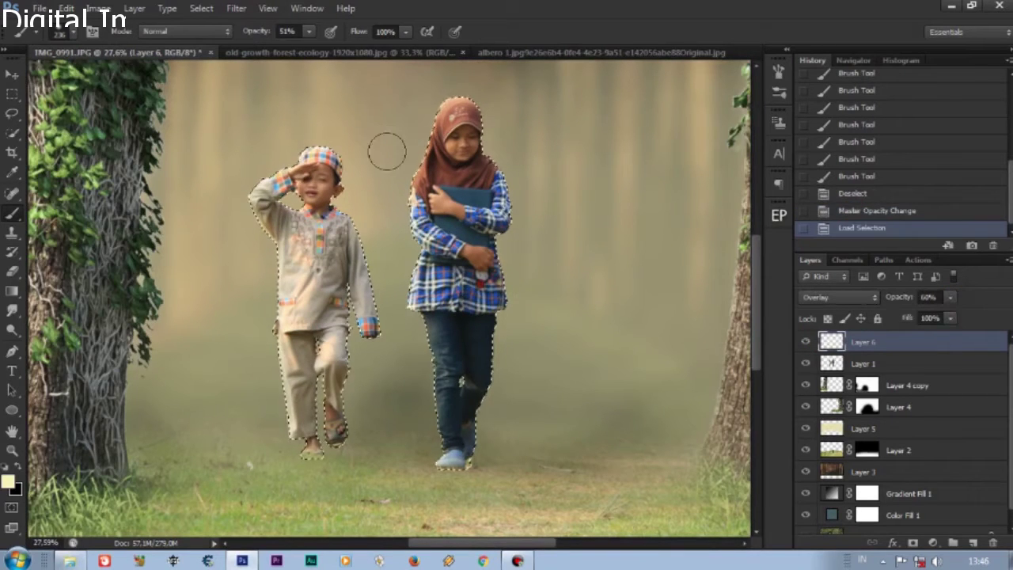
pyautogui.moveTo(404, 254); pyautogui.dragTo(504, 246)
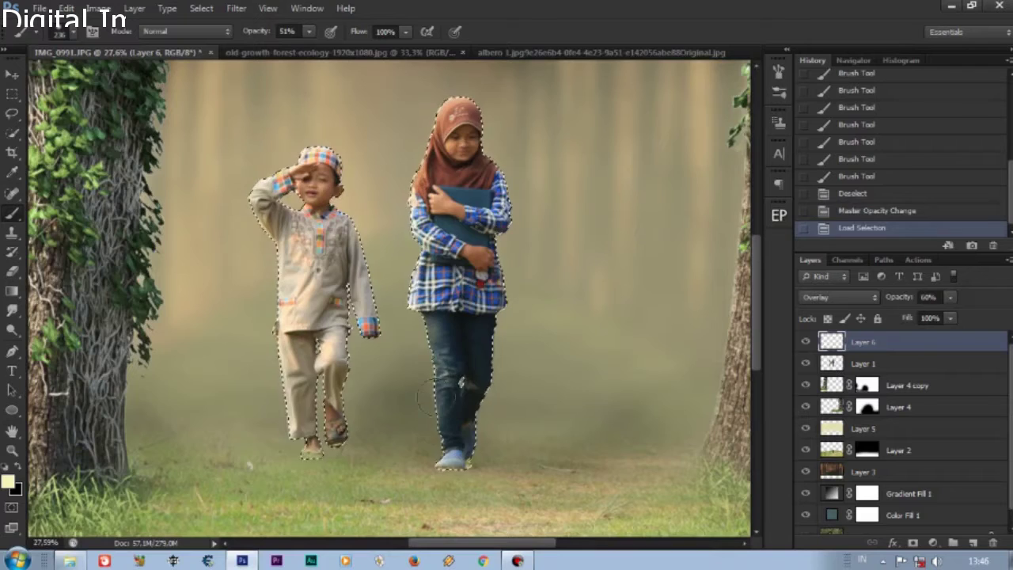
pyautogui.hotkey('ctrl', 'd')
pyautogui.scroll(-5, 455, 285)
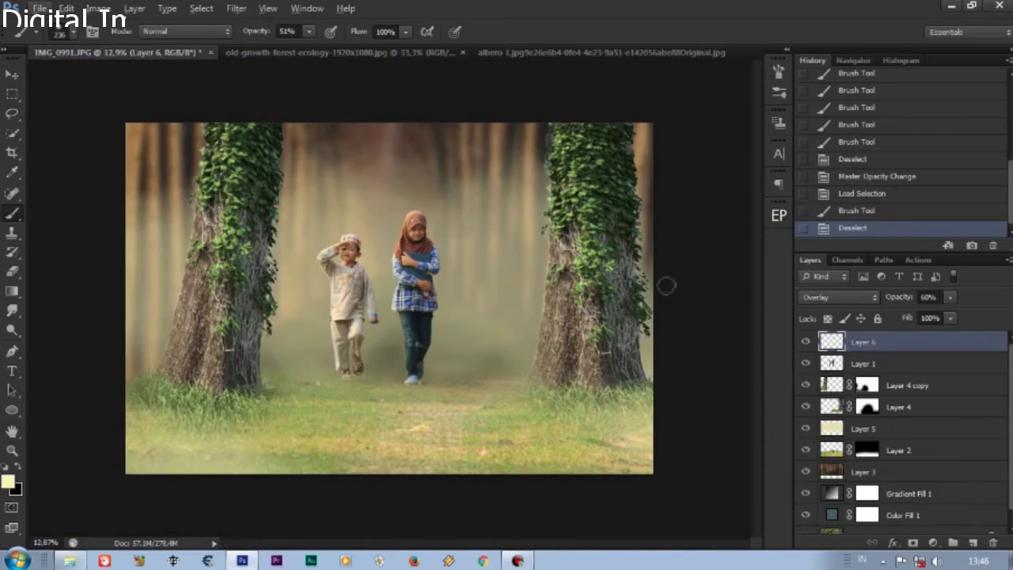
# - On Layer 4 copy, dodge the left tree's base and the grass along the children's path
pyautogui.click(903, 385)
pyautogui.click(12, 331)
pyautogui.rightClick(487, 273)
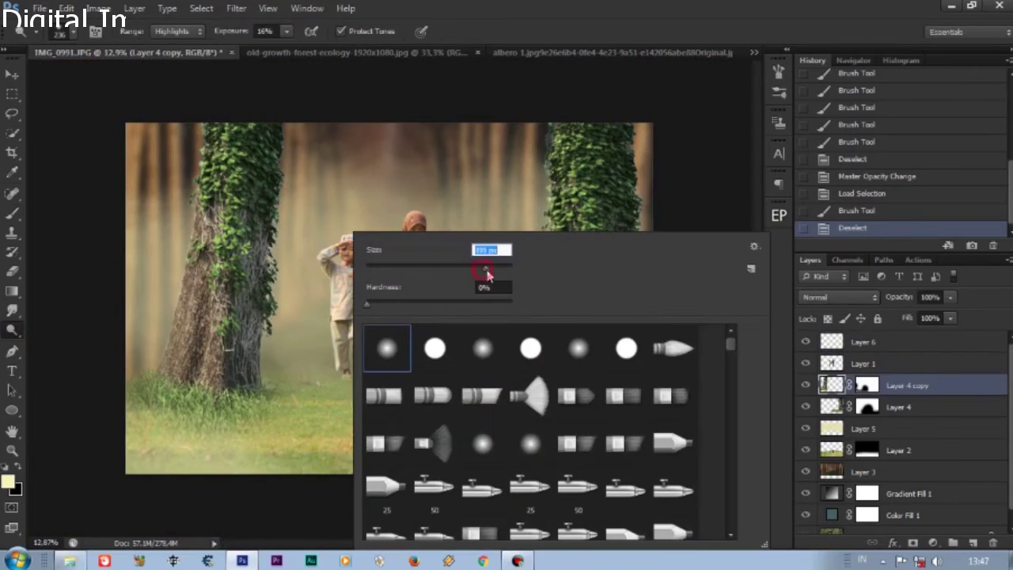
pyautogui.click(205, 130)
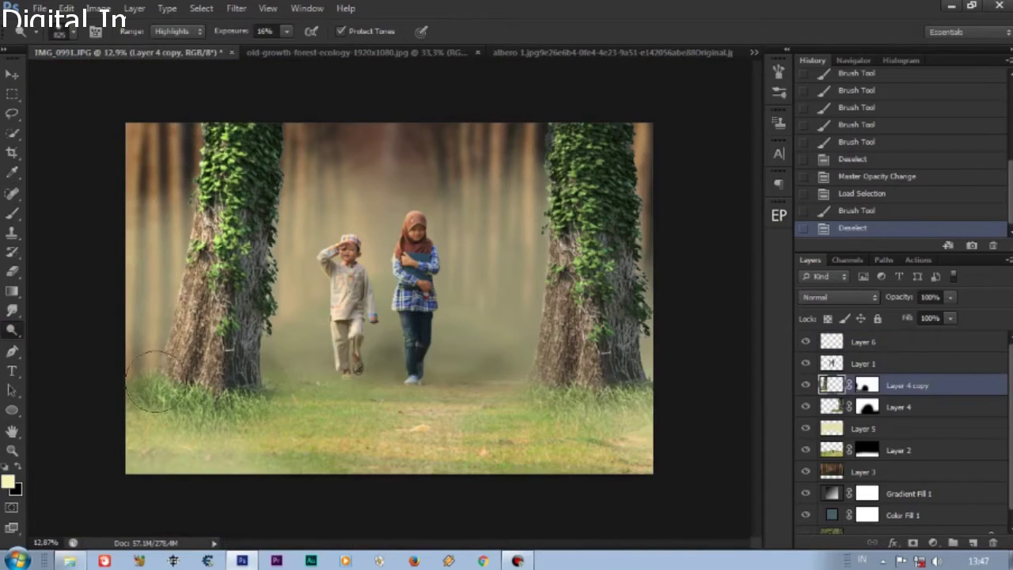
pyautogui.moveTo(232, 317); pyautogui.dragTo(232, 364)
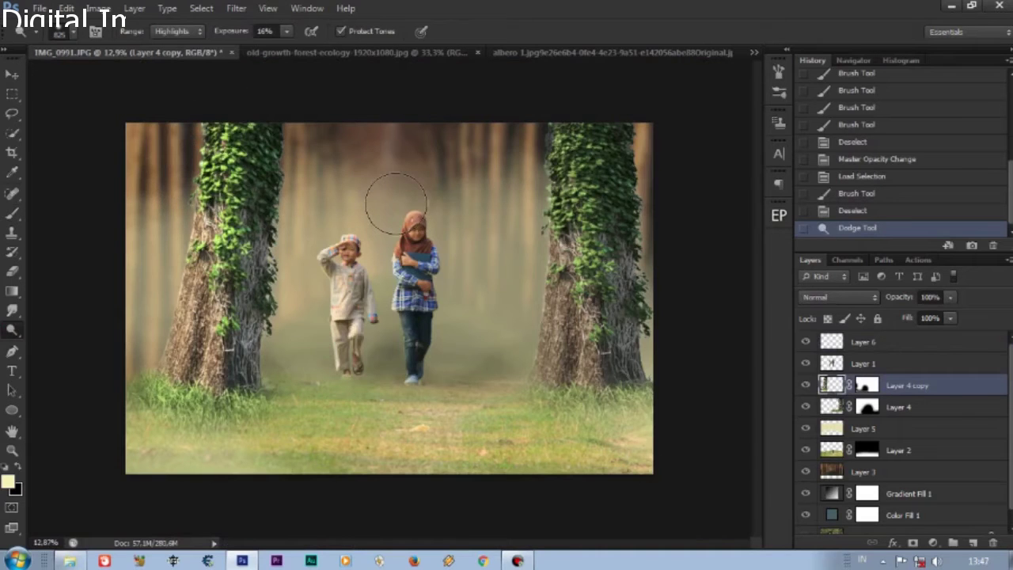
pyautogui.rightClick(396, 203)
pyautogui.click(181, 192)
pyautogui.moveTo(170, 373); pyautogui.dragTo(400, 398)
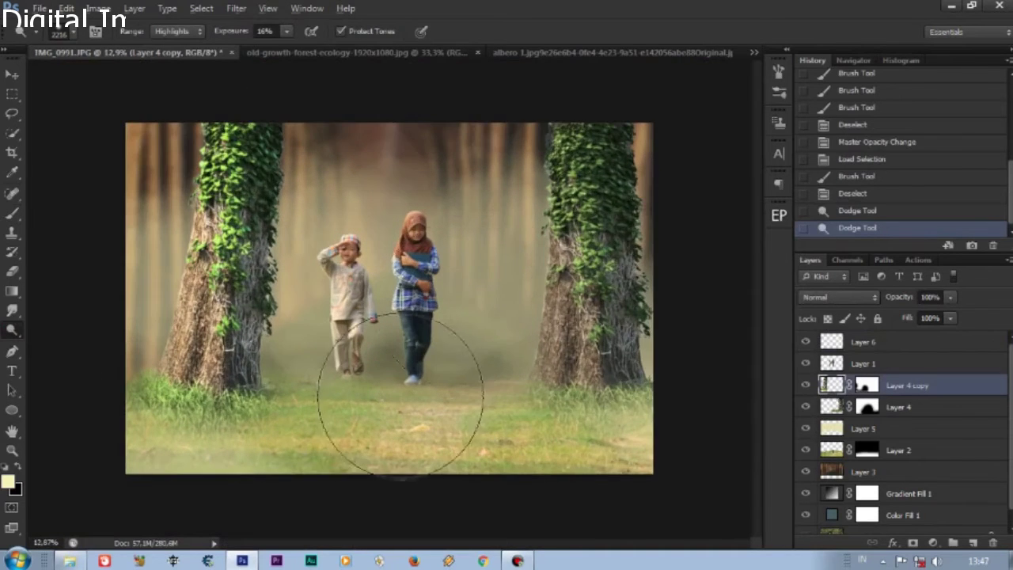
# - On Layer 2, dodge the foreground grass below the children with a 44%-roundness oval brush
pyautogui.scroll(2, 193, 203)
pyautogui.scroll(-3, 181, 192)
pyautogui.keyDown('ctrl'); pyautogui.click(572, 390); pyautogui.keyUp('ctrl')
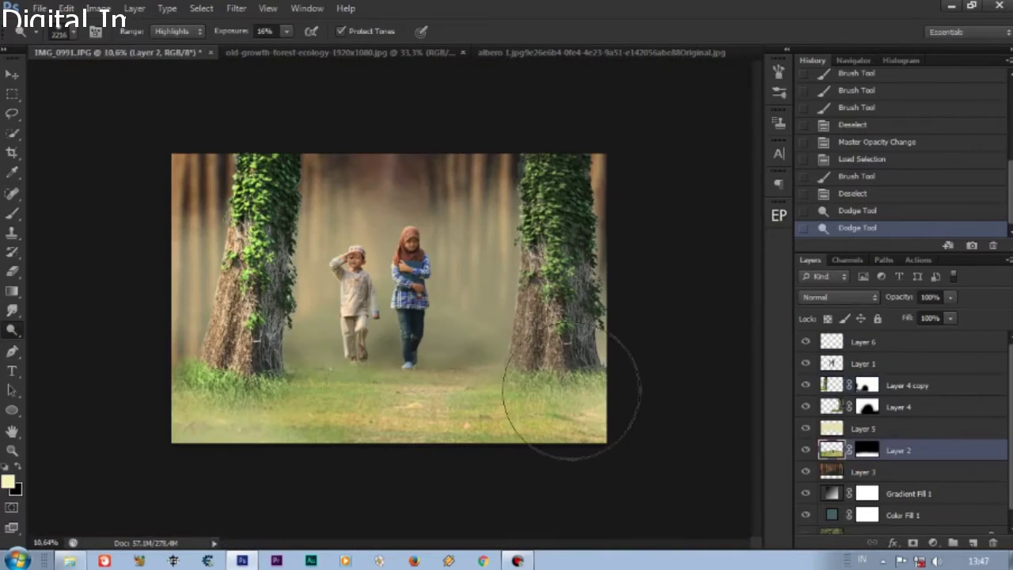
pyautogui.press('F5')
pyautogui.moveTo(704, 244); pyautogui.dragTo(704, 255)
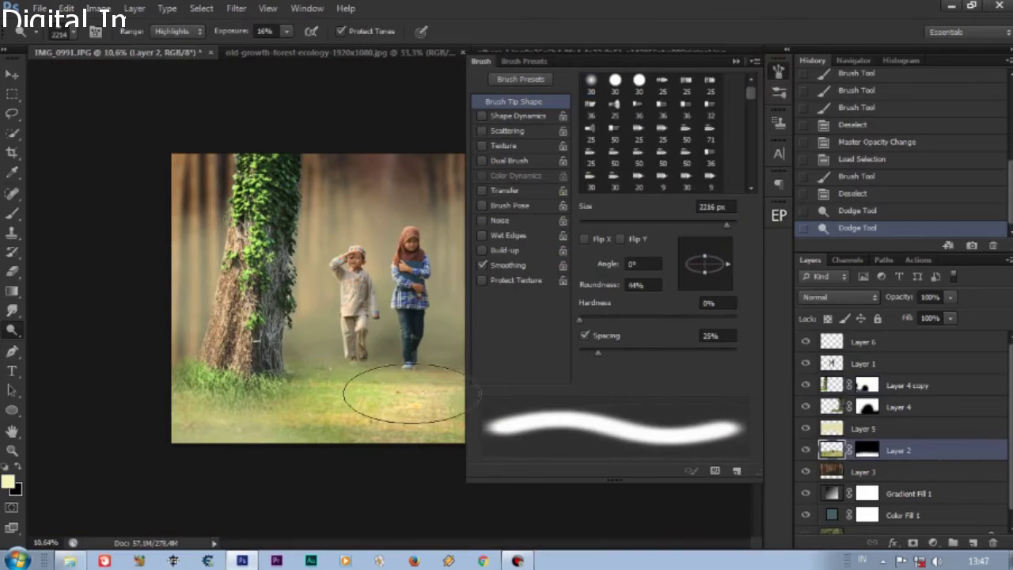
pyautogui.click(404, 393)
pyautogui.press('F5')
pyautogui.scroll(2, 389, 298)
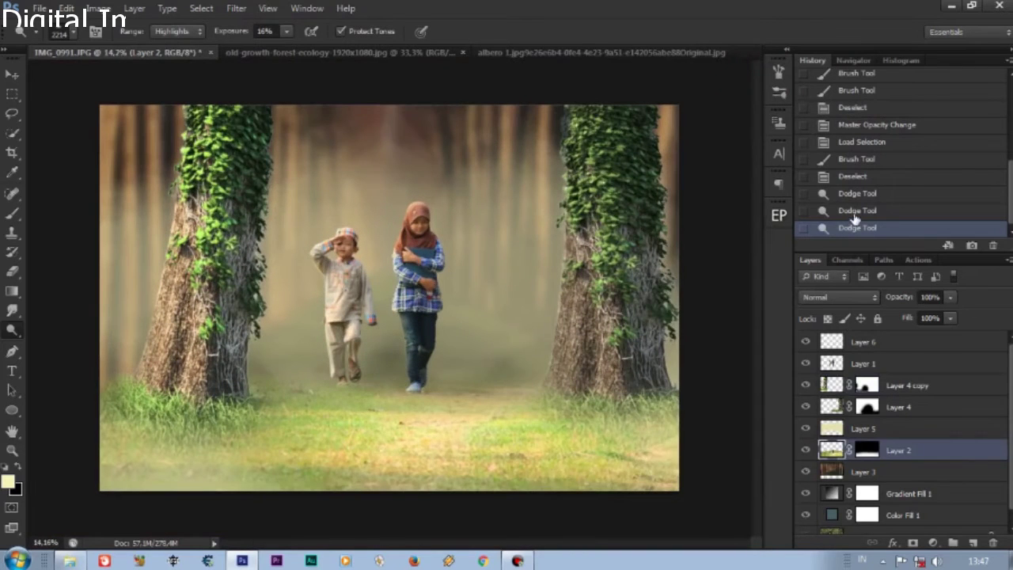
pyautogui.click(855, 212)
pyautogui.moveTo(352, 439); pyautogui.dragTo(454, 364)
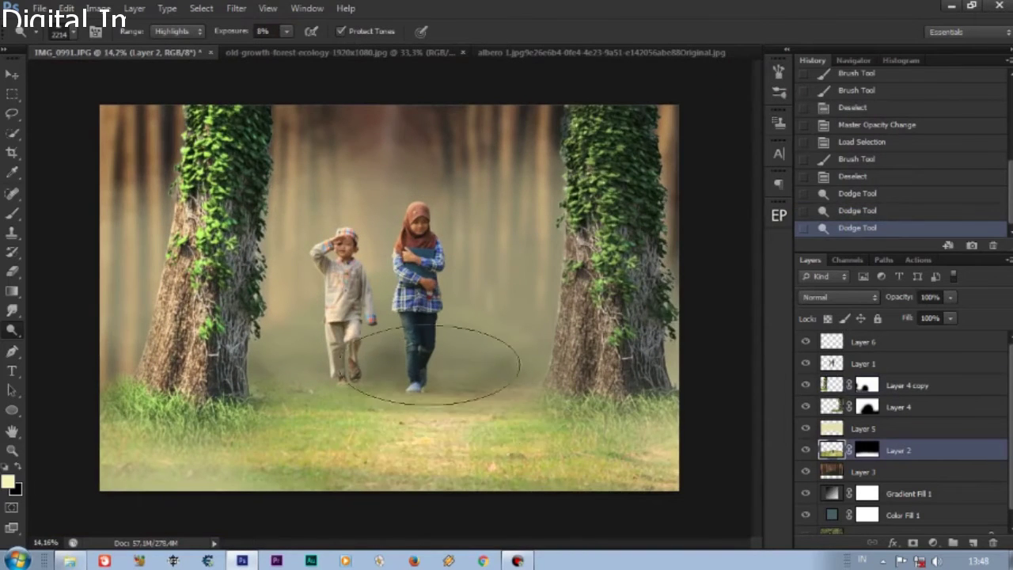
pyautogui.scroll(-2, 420, 332)
# - Dodge Layer 4 around the children, then begin a Free Transform of it
pyautogui.keyDown('ctrl'); pyautogui.click(457, 248); pyautogui.keyUp('ctrl')
pyautogui.scroll(2, 457, 247)
pyautogui.moveTo(538, 127); pyautogui.dragTo(681, 269)
pyautogui.scroll(-2, 511, 229)
pyautogui.scroll(-3, 510, 230)
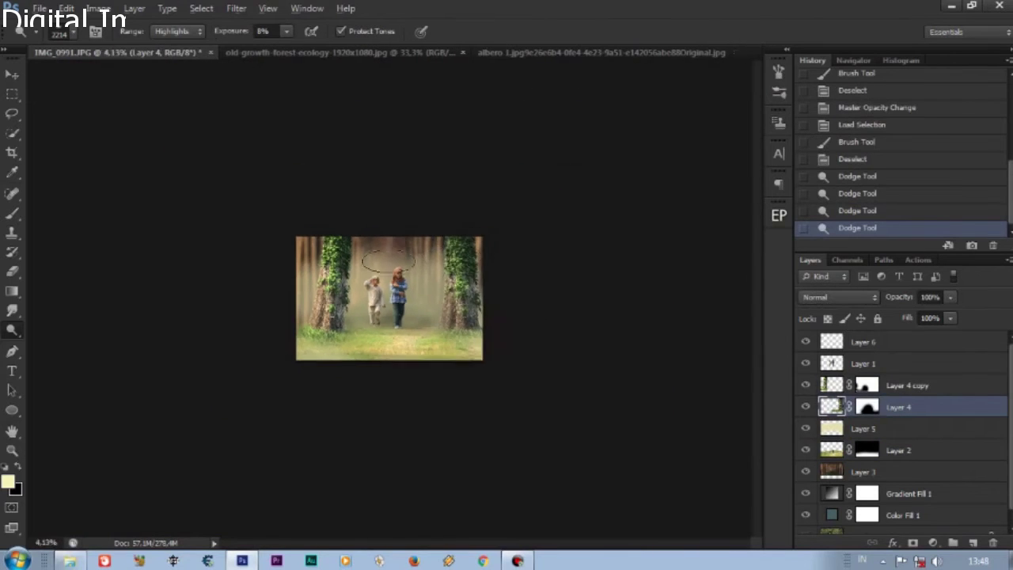
pyautogui.scroll(5, 396, 247)
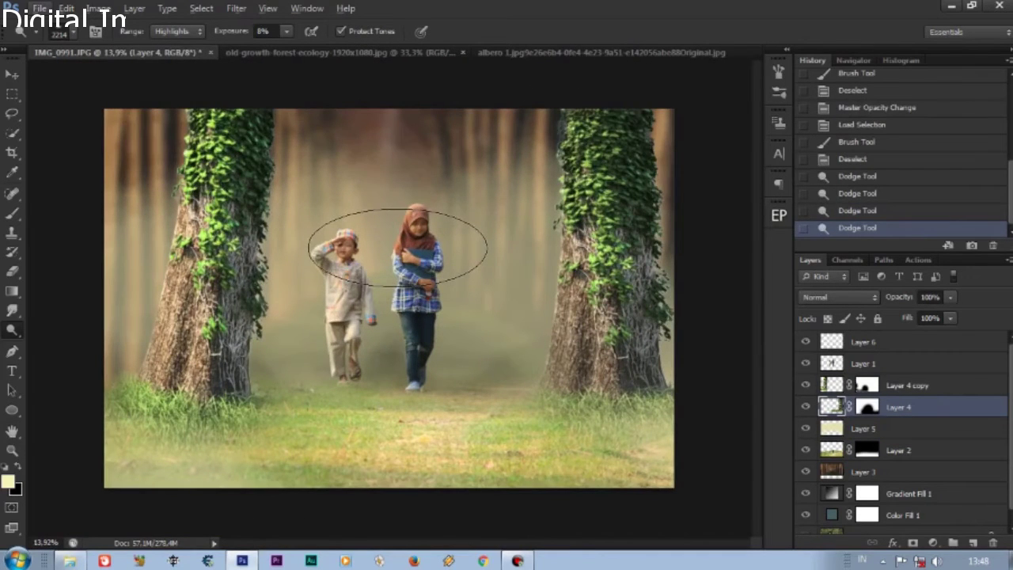
pyautogui.click(66, 8)
pyautogui.click(103, 300)
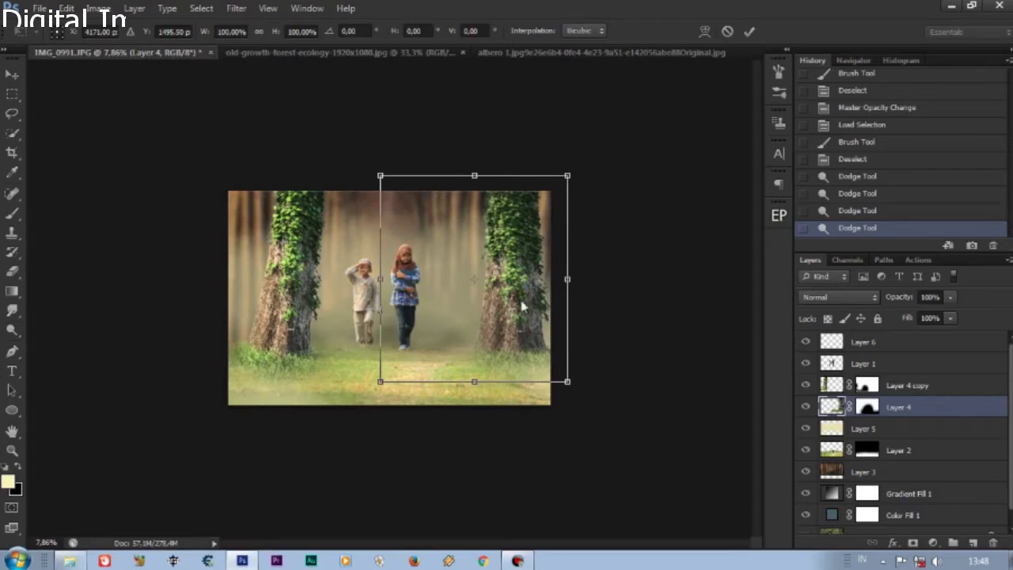
# - Enlarge Layer 4 to about 132%, shift it up and left, stretch it slightly taller, and commit
pyautogui.moveTo(567, 382); pyautogui.dragTo(594, 408)
pyautogui.moveTo(526, 328)
pyautogui.mouseDown()
pyautogui.moveTo(504, 315)
pyautogui.moveTo(533, 289)
pyautogui.mouseUp()
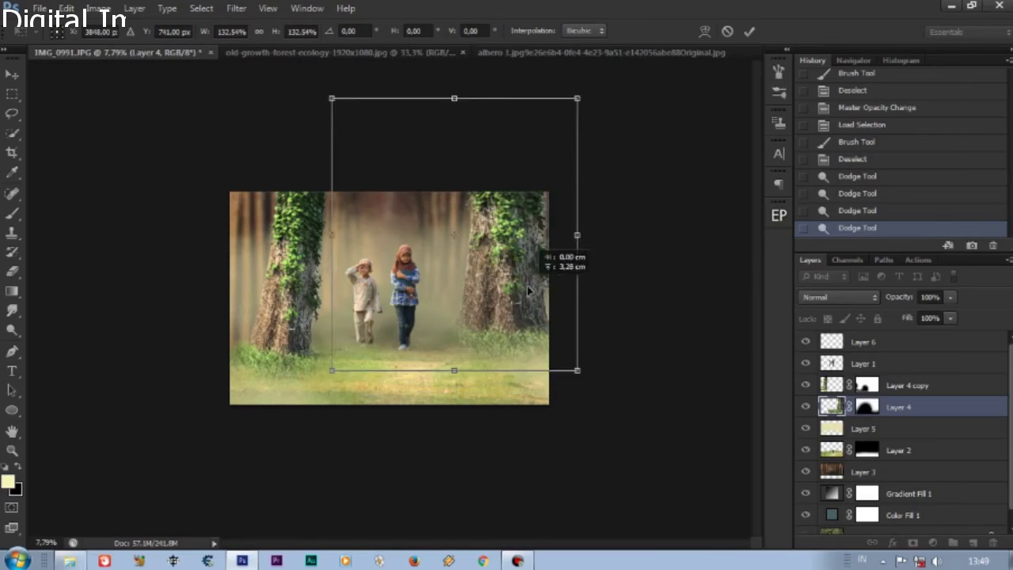
pyautogui.moveTo(518, 380); pyautogui.dragTo(519, 386)
pyautogui.scroll(3, 509, 289)
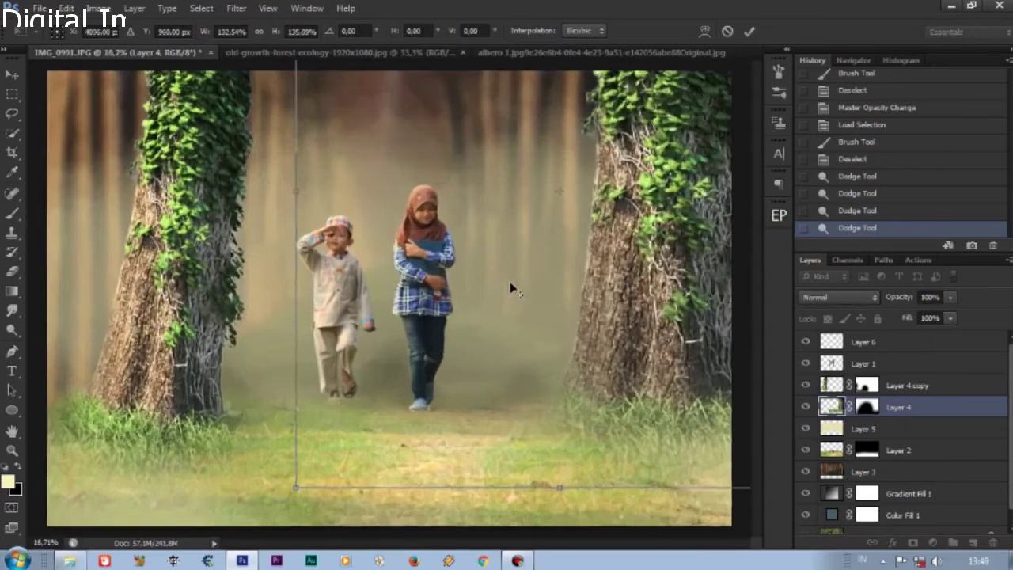
pyautogui.moveTo(633, 281); pyautogui.dragTo(605, 291)
pyautogui.scroll(-3, 605, 292)
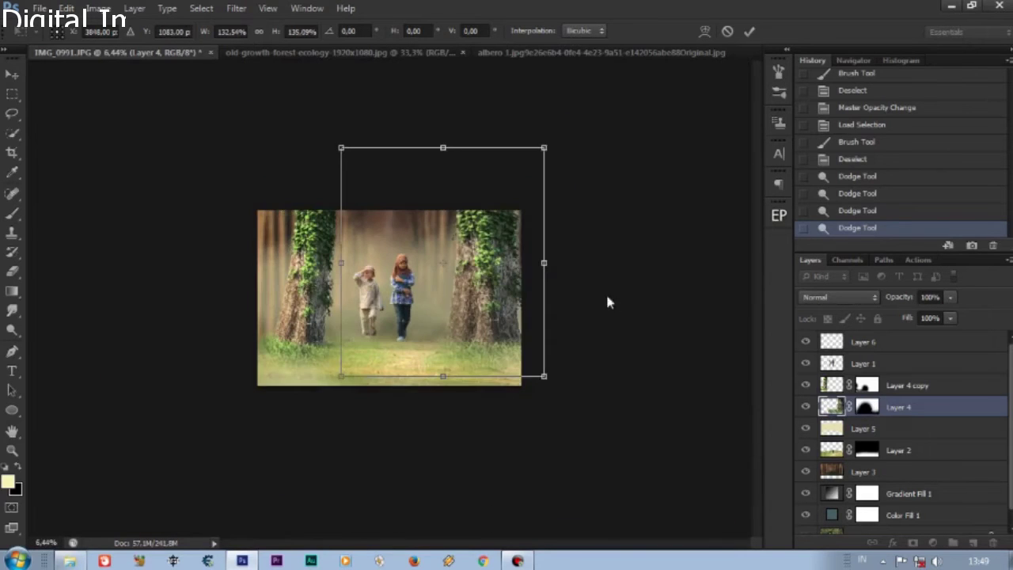
pyautogui.press('Return')
# - Set a white brush at 72% opacity and test a stroke on the Layer 4 mask, undoing it
pyautogui.click(20, 470)
pyautogui.rightClick(479, 230)
pyautogui.press('Escape')
pyautogui.press('7')
pyautogui.press('2')
pyautogui.moveTo(443, 459); pyautogui.dragTo(554, 411)
pyautogui.hotkey('ctrl', 'z')
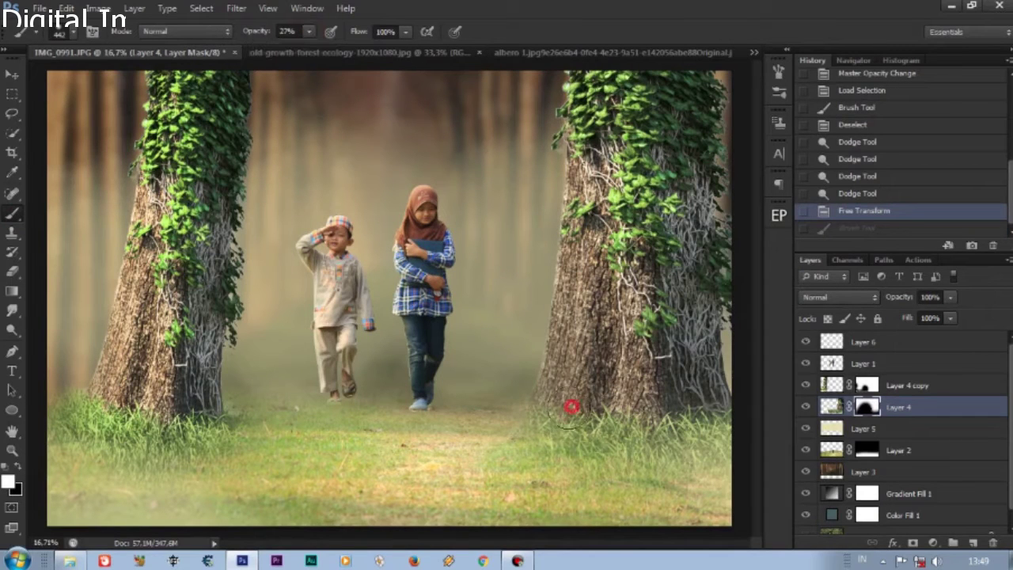
# - Paint the Layer 4 mask to reveal more grass, enlarging the brush to 1521 pixels
pyautogui.moveTo(487, 451); pyautogui.dragTo(510, 447)
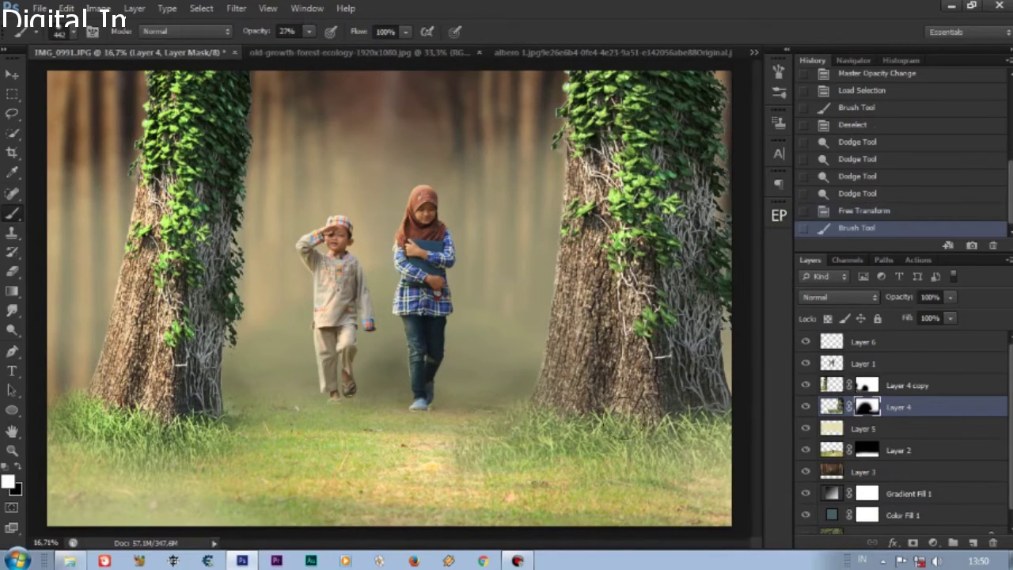
pyautogui.moveTo(618, 435); pyautogui.dragTo(637, 434)
pyautogui.scroll(-2, 582, 340)
pyautogui.scroll(2, 579, 339)
pyautogui.rightClick(396, 449)
pyautogui.moveTo(492, 268); pyautogui.dragTo(506, 277)
pyautogui.press('Escape')
pyautogui.moveTo(476, 487); pyautogui.dragTo(467, 479)
pyautogui.scroll(-2, 412, 425)
pyautogui.scroll(2, 343, 380)
pyautogui.hotkey('ctrl', '-')
# - Free Transform Layer 4 again: narrow it, shift it right, and stretch it to about 104% height
pyautogui.click(66, 8)
pyautogui.click(192, 276)
pyautogui.moveTo(581, 254); pyautogui.dragTo(514, 255)
pyautogui.moveTo(488, 303); pyautogui.dragTo(521, 304)
pyautogui.moveTo(374, 259); pyautogui.dragTo(378, 259)
pyautogui.moveTo(458, 393); pyautogui.dragTo(459, 397)
pyautogui.moveTo(458, 117); pyautogui.dragTo(459, 108)
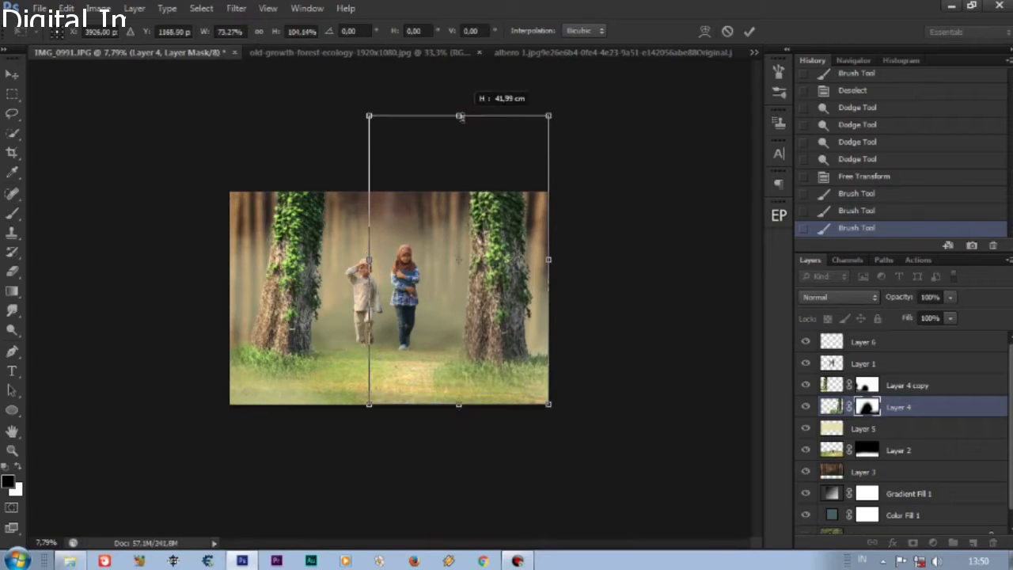
pyautogui.moveTo(549, 253); pyautogui.dragTo(554, 229)
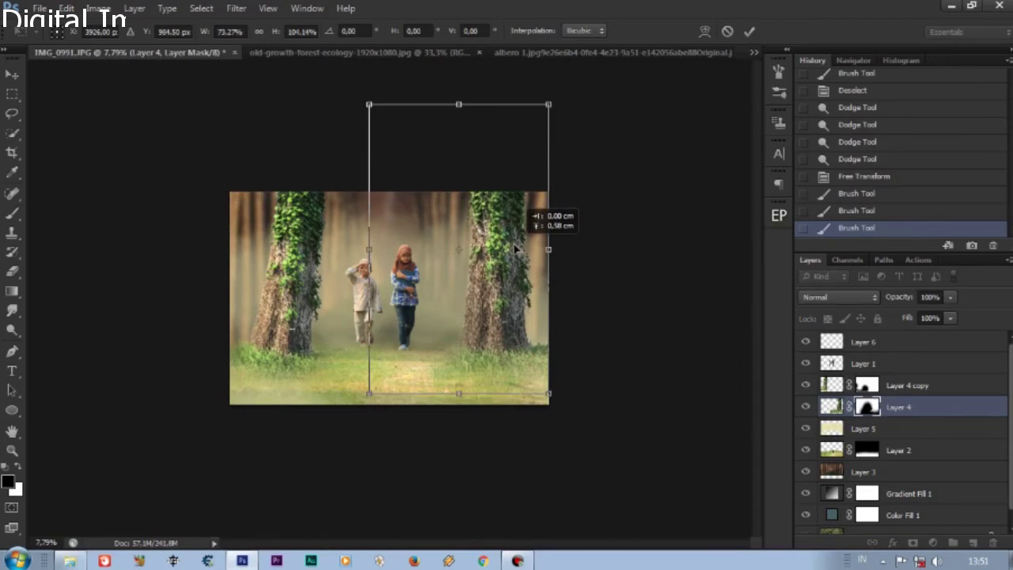
pyautogui.press('Return')
# - With the Brush, paint the Layer 4 mask to brighten the path around the girl's feet
pyautogui.press('b')
pyautogui.hotkey('ctrl', '+')
pyautogui.moveTo(463, 370)
pyautogui.mouseDown()
pyautogui.moveTo(423, 436)
pyautogui.moveTo(395, 407)
pyautogui.mouseUp()
pyautogui.scroll(-3, 396, 407)
pyautogui.scroll(3, 412, 317)
pyautogui.scroll(-1, 412, 183)
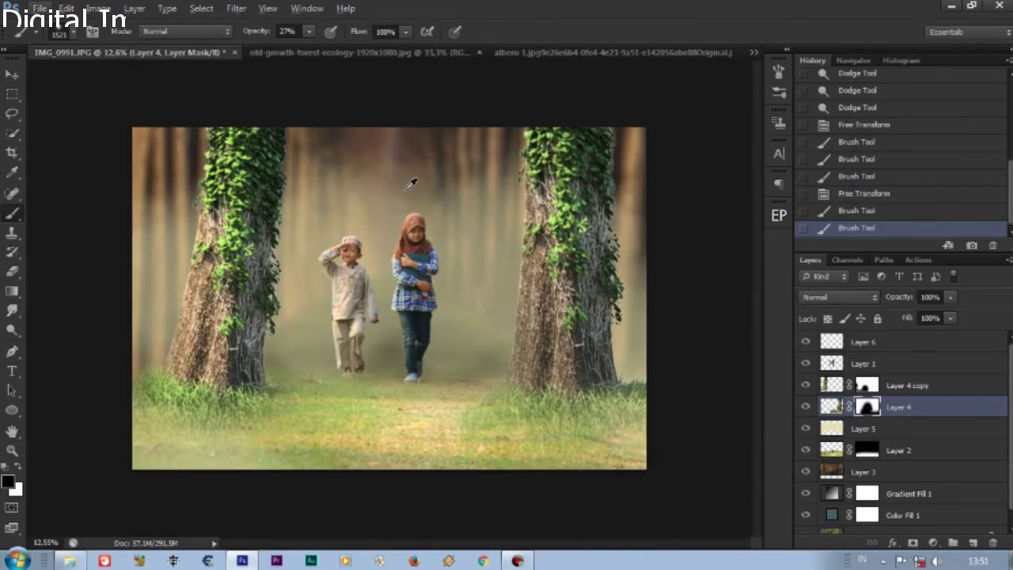
pyautogui.click(902, 385)
pyautogui.click(933, 543)
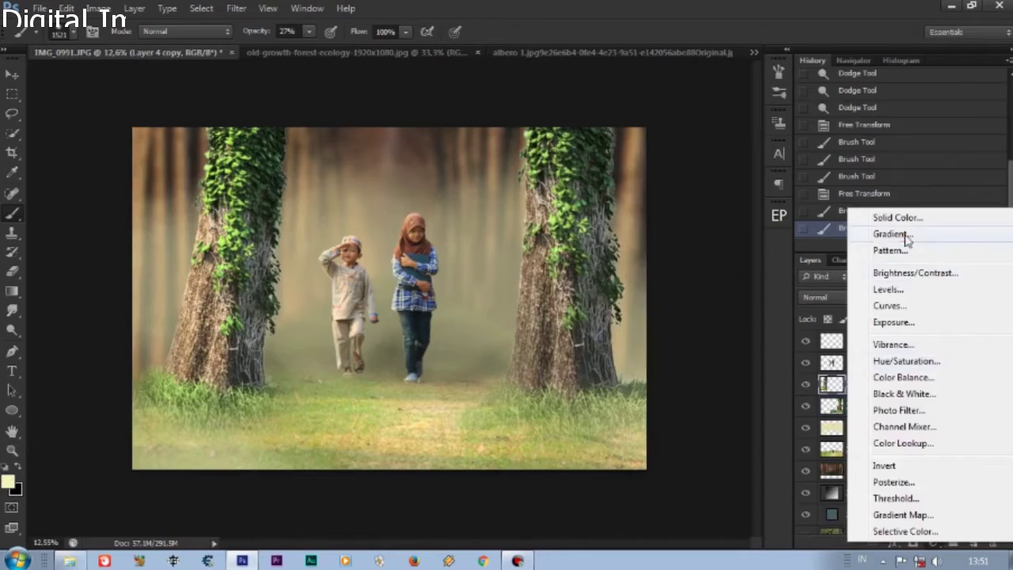
pyautogui.click(895, 235)
pyautogui.click(816, 115)
pyautogui.click(807, 153)
pyautogui.moveTo(184, 146); pyautogui.dragTo(182, 187)
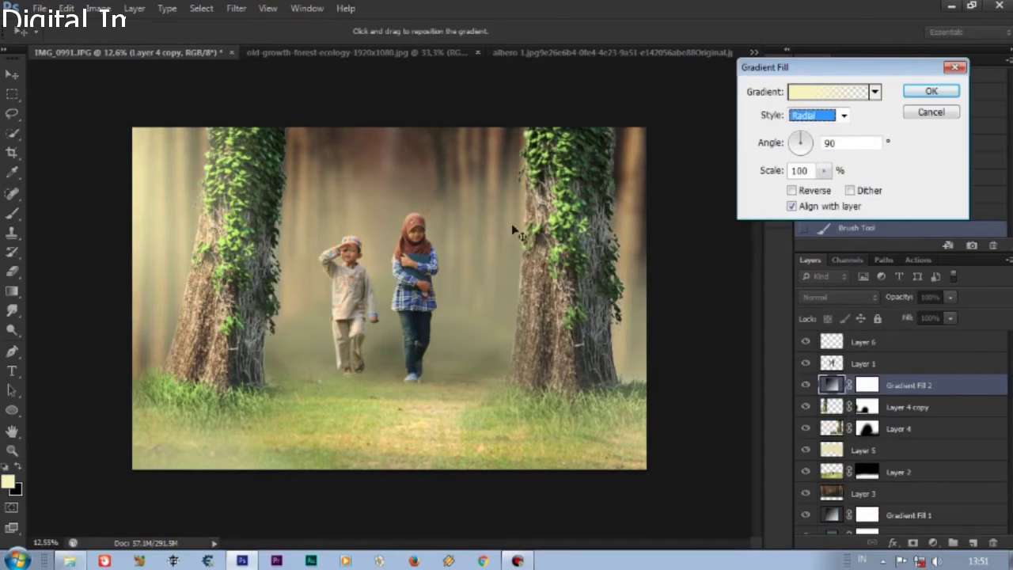
pyautogui.moveTo(515, 231); pyautogui.dragTo(206, 220)
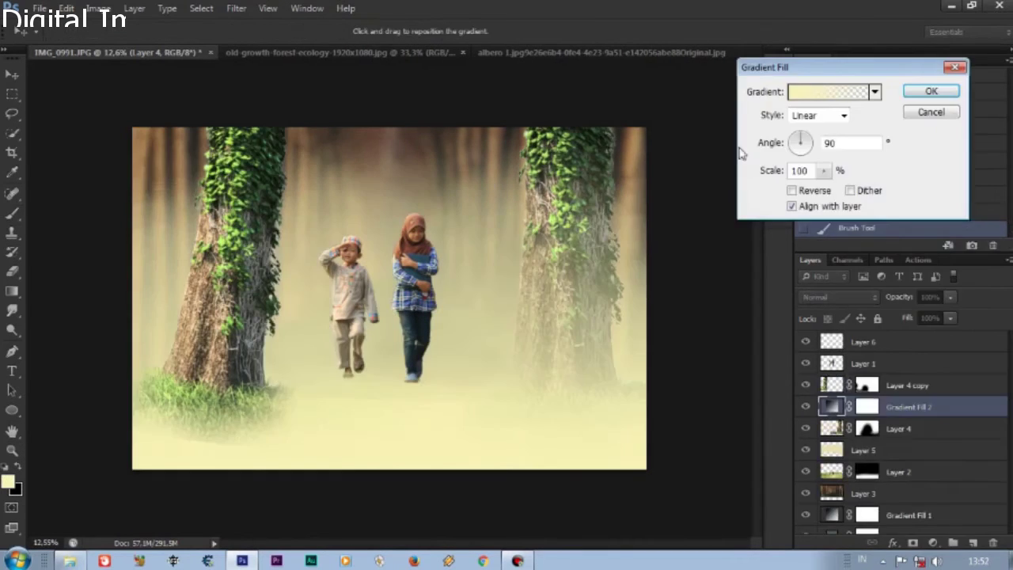
pyautogui.click(820, 115)
pyautogui.click(816, 130)
pyautogui.moveTo(388, 235); pyautogui.dragTo(194, 214)
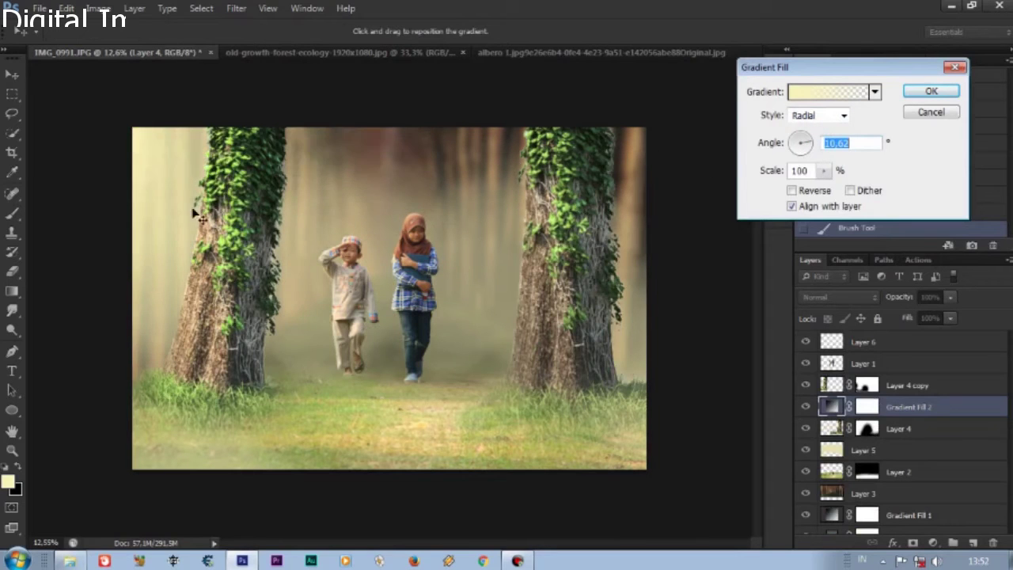
pyautogui.click(804, 145)
pyautogui.click(825, 171)
pyautogui.moveTo(817, 190); pyautogui.dragTo(827, 192)
pyautogui.moveTo(269, 208); pyautogui.dragTo(219, 215)
pyautogui.moveTo(220, 342); pyautogui.dragTo(200, 309)
pyautogui.press('Return')
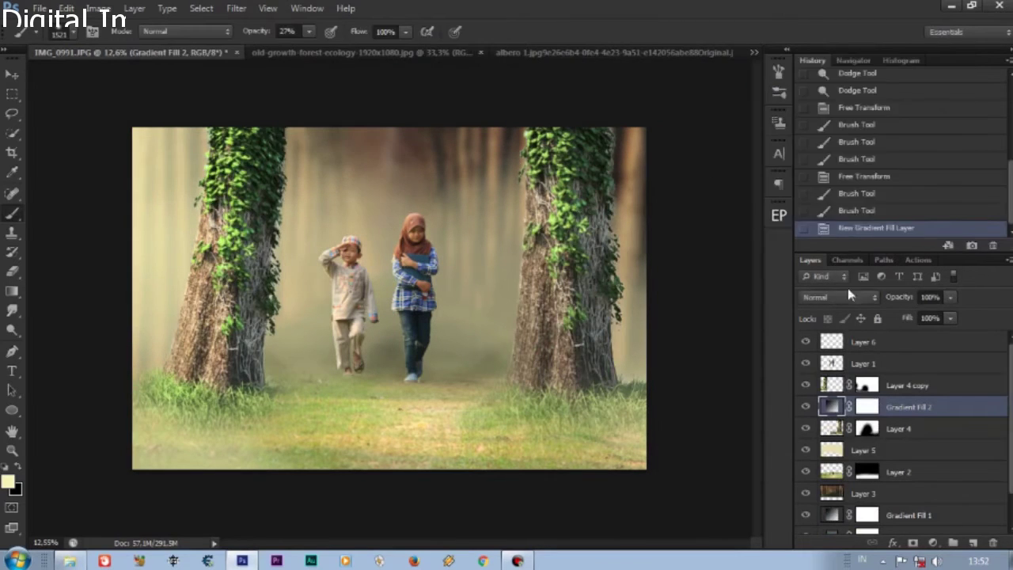
pyautogui.hotkey('shift', 'alt', 'o')
pyautogui.press('7')
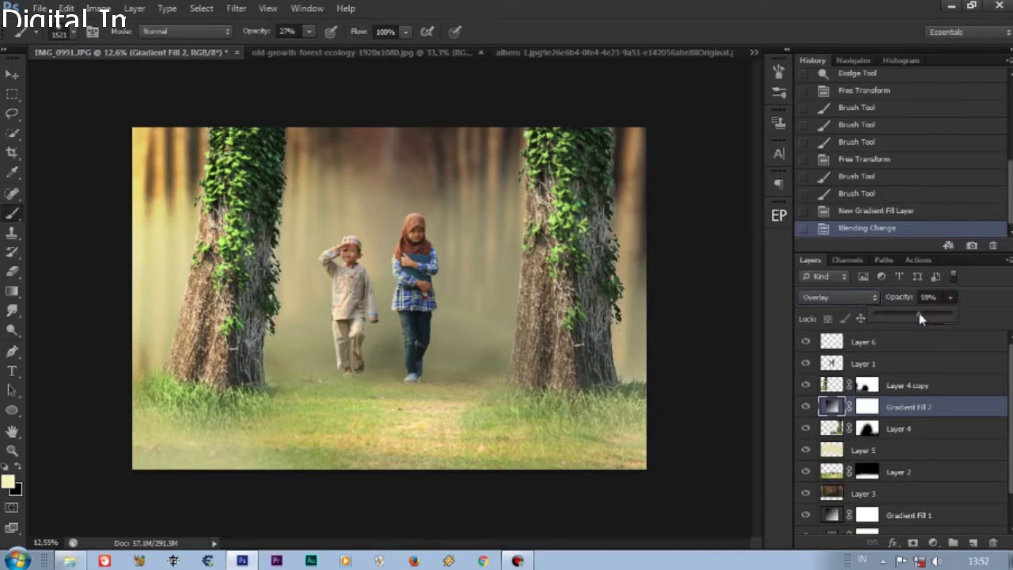
pyautogui.hotkey('ctrl', 'alt', 'z')
pyautogui.hotkey('ctrl', 'alt', 'z')
pyautogui.hotkey('ctrl', 'alt', 'z')
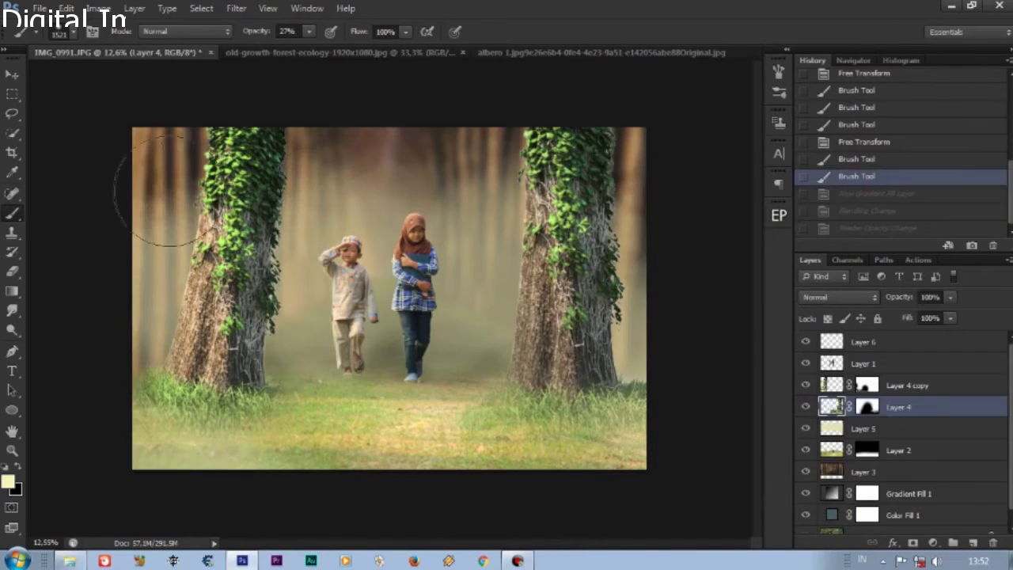
pyautogui.press('m')
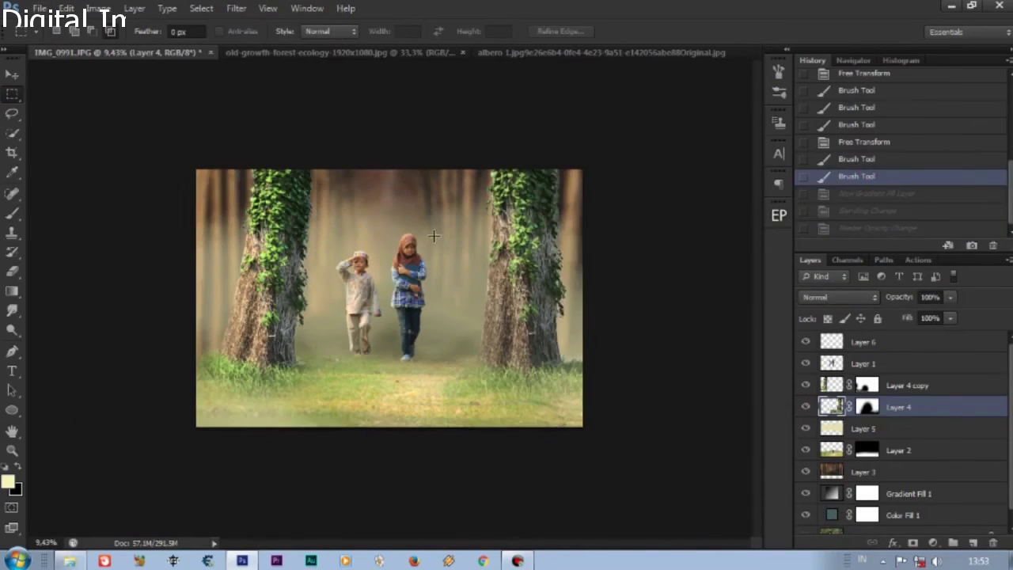
# - Zoom in on the feet and erase stray pixels along the shoe's sole on Layer 1
pyautogui.scroll(2, 388, 293)
pyautogui.scroll(-1, 375, 375)
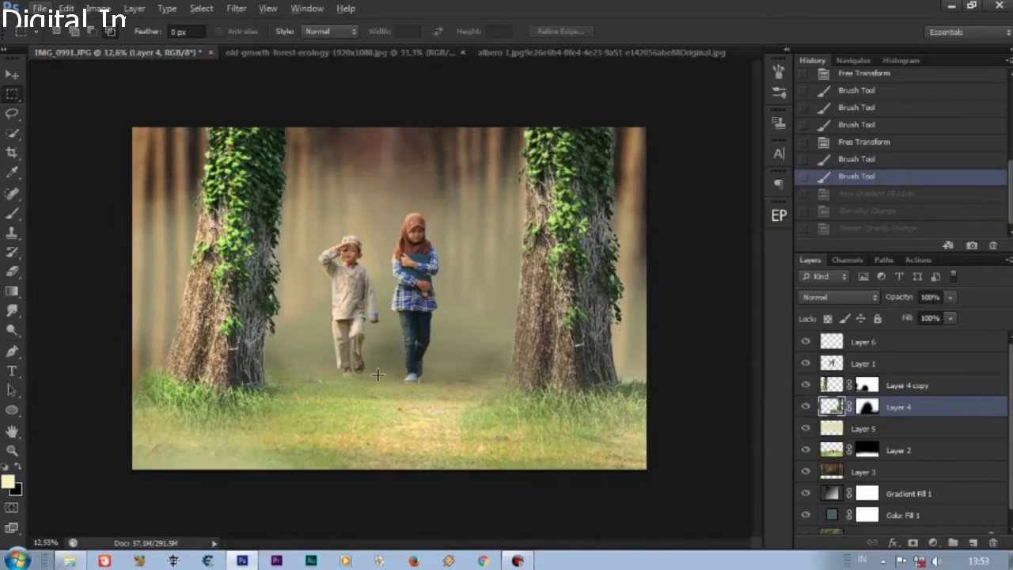
pyautogui.scroll(1, 360, 366)
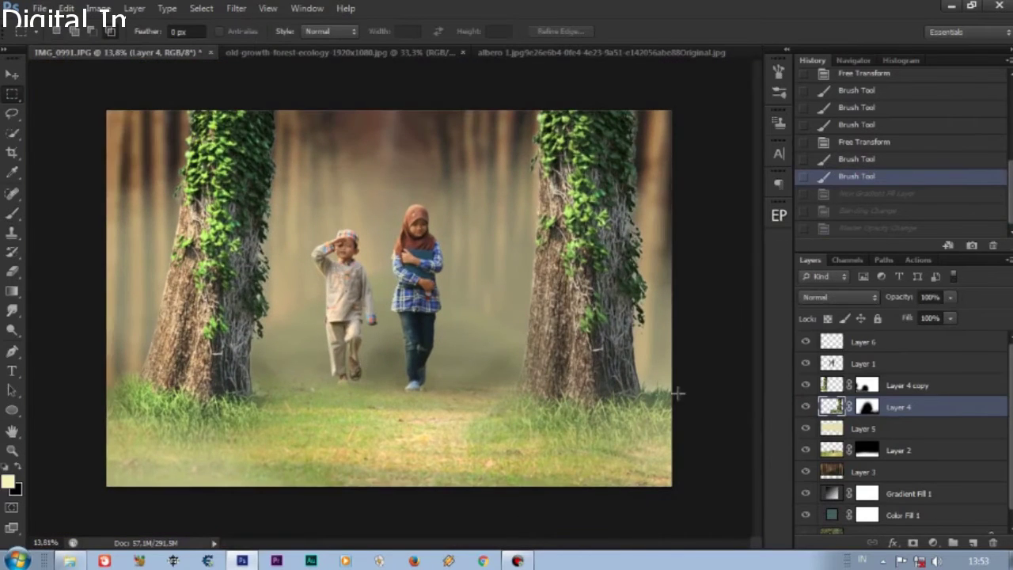
pyautogui.scroll(3, 417, 389)
pyautogui.scroll(12, 416, 389)
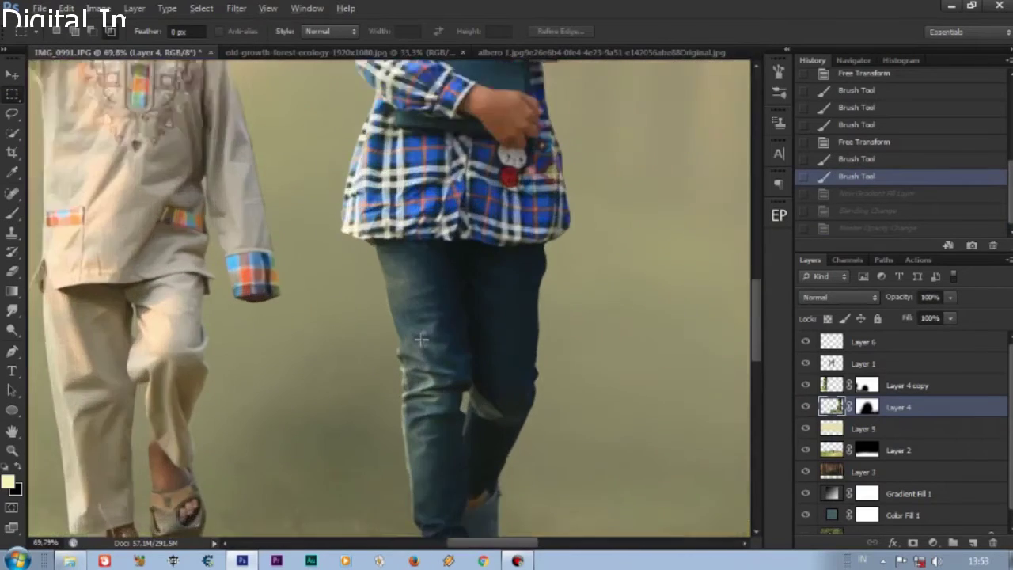
pyautogui.scroll(5, 416, 390)
pyautogui.scroll(4, 417, 390)
pyautogui.click(885, 366)
pyautogui.press('e')
pyautogui.rightClick(524, 231)
pyautogui.press('Escape')
pyautogui.scroll(5, 427, 333)
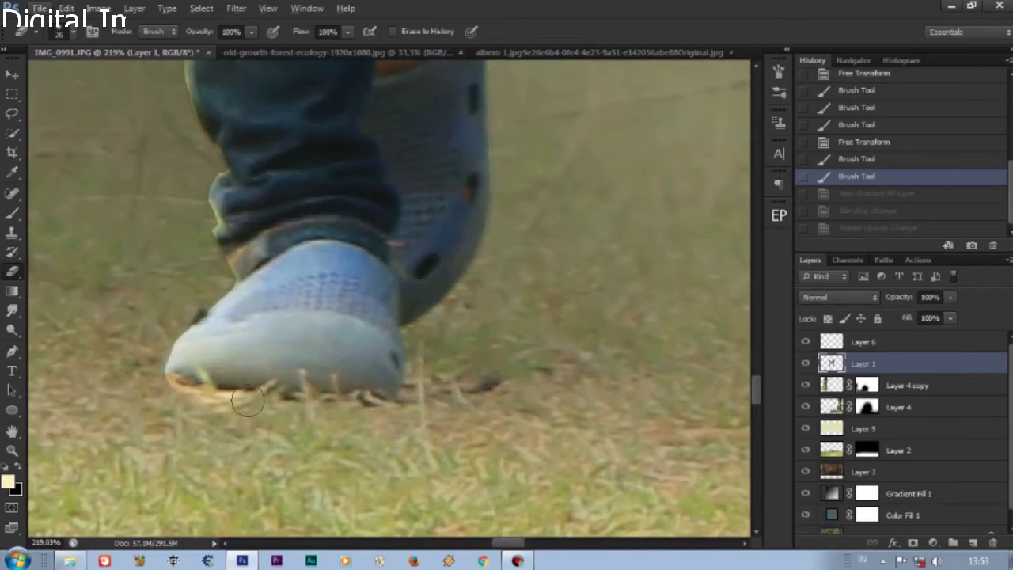
pyautogui.moveTo(427, 332); pyautogui.dragTo(170, 379)
# - Adjust the eraser size and erase remaining stray edges around the sandal and feet
pyautogui.rightClick(411, 236)
pyautogui.press('Escape')
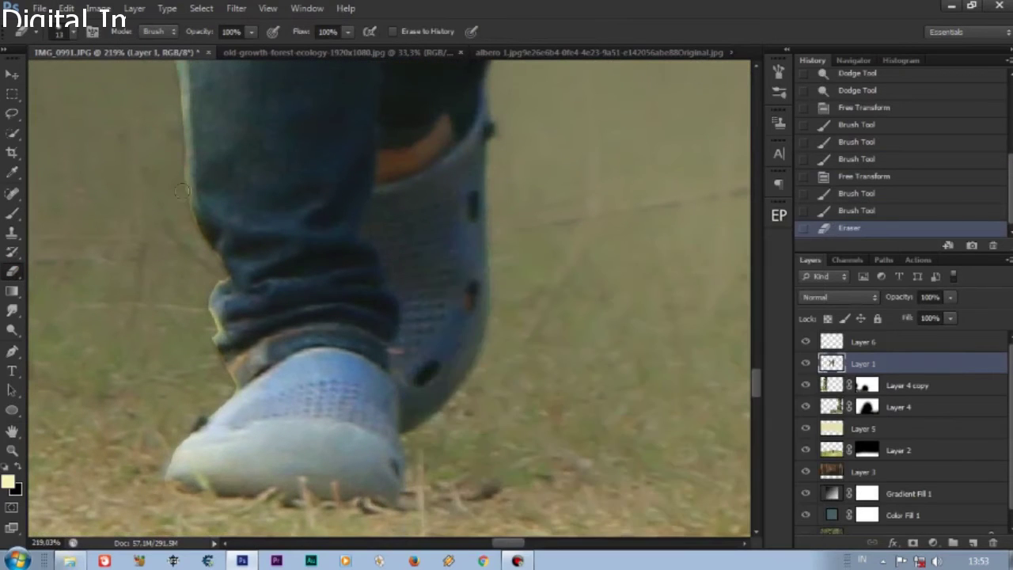
pyautogui.moveTo(223, 368); pyautogui.dragTo(238, 396)
pyautogui.scroll(-5, 237, 396)
pyautogui.scroll(3, 119, 301)
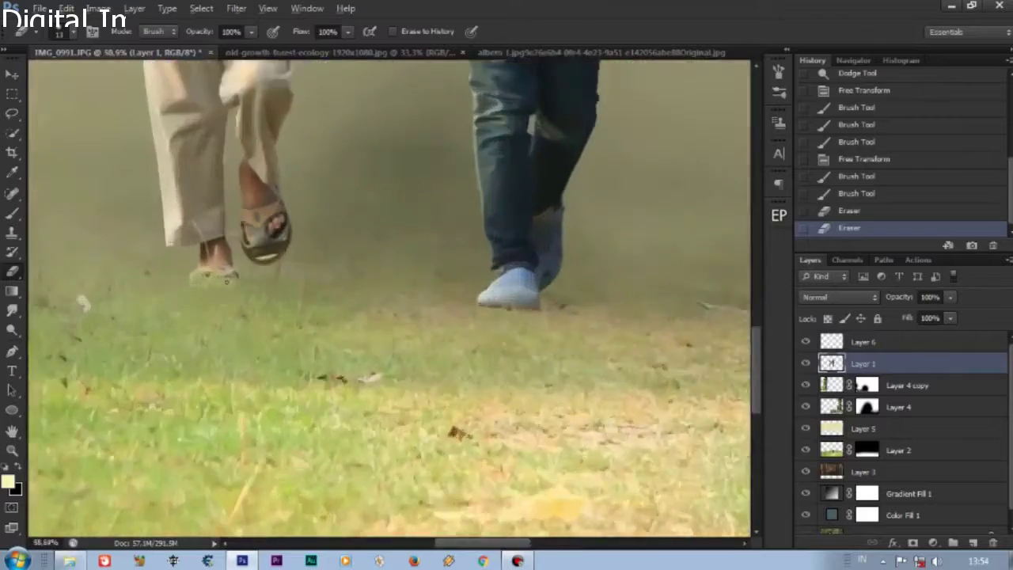
pyautogui.scroll(2, 118, 301)
pyautogui.rightClick(198, 237)
pyautogui.press('Escape')
pyautogui.scroll(-2, 283, 294)
pyautogui.scroll(-3, 282, 294)
pyautogui.scroll(1, 283, 293)
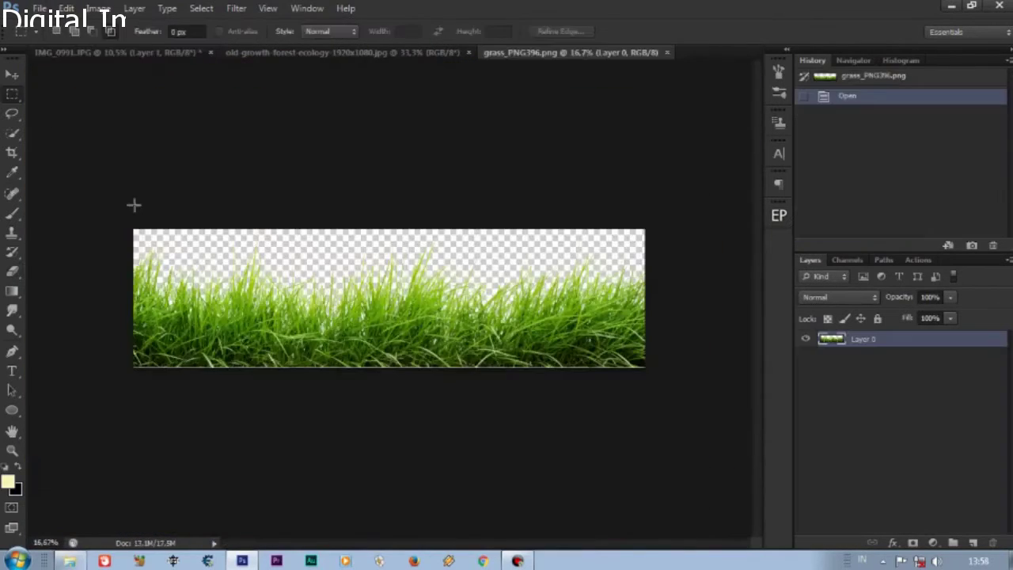
# - Drag the grass PNG in as Layer 7 and stretch it across the full image width
pyautogui.press('v')
pyautogui.moveTo(133, 205); pyautogui.dragTo(444, 362)
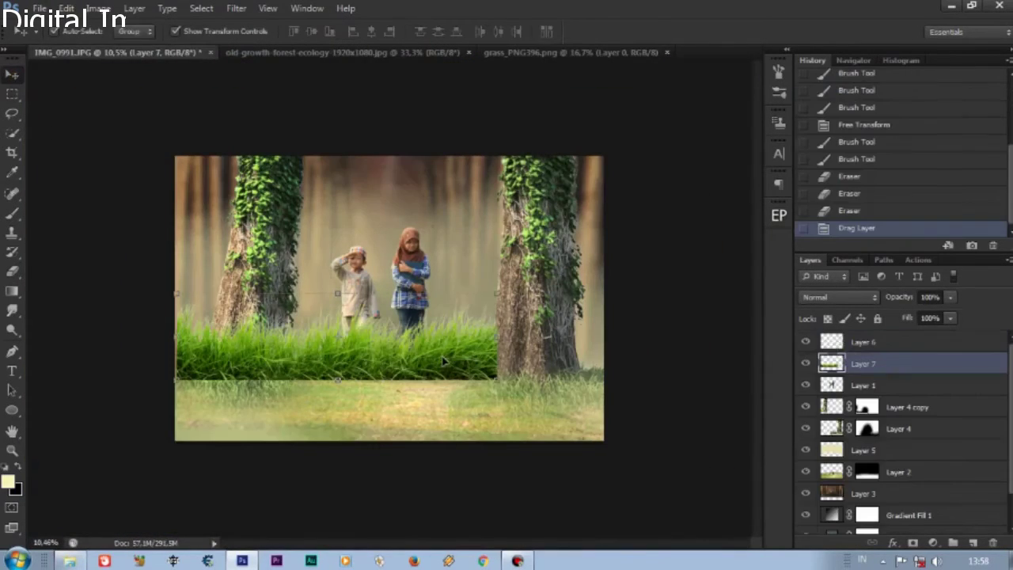
pyautogui.click(66, 8)
pyautogui.click(213, 276)
pyautogui.moveTo(497, 337); pyautogui.dragTo(606, 346)
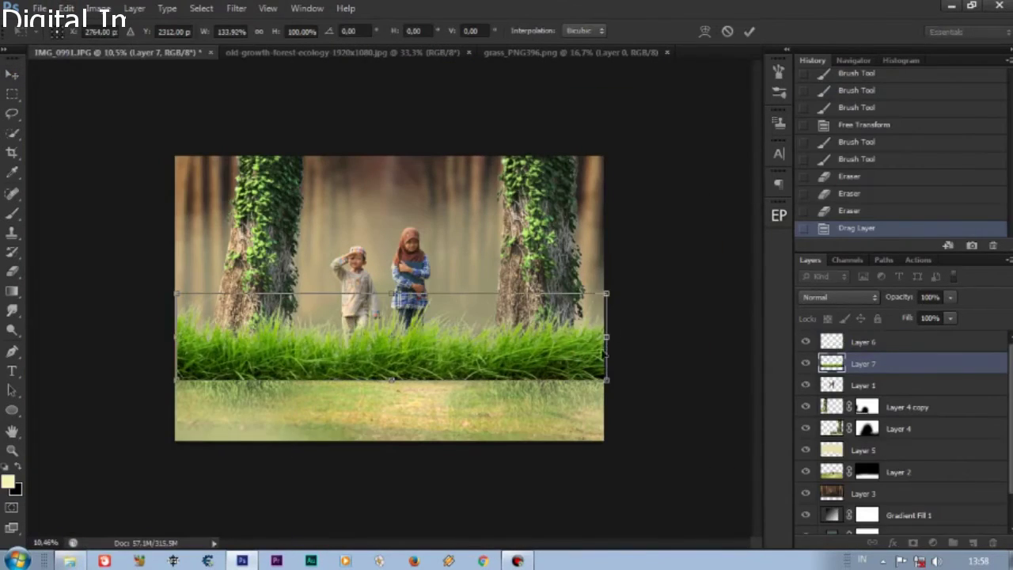
pyautogui.moveTo(391, 293); pyautogui.dragTo(393, 315)
pyautogui.moveTo(175, 346); pyautogui.dragTo(168, 350)
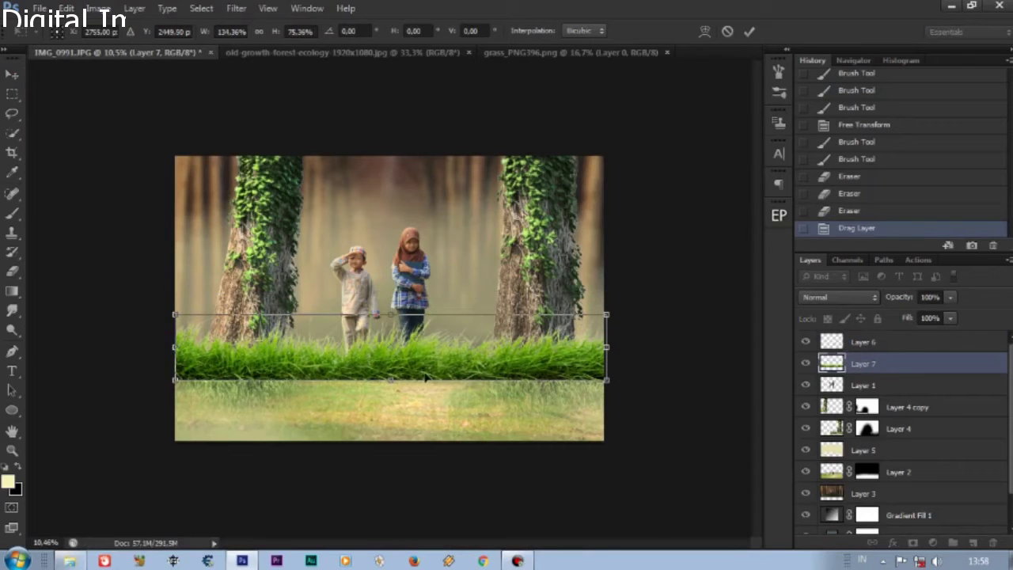
pyautogui.moveTo(403, 380); pyautogui.dragTo(394, 442)
pyautogui.moveTo(392, 315)
pyautogui.mouseDown()
pyautogui.moveTo(394, 352)
pyautogui.moveTo(394, 340)
pyautogui.mouseUp()
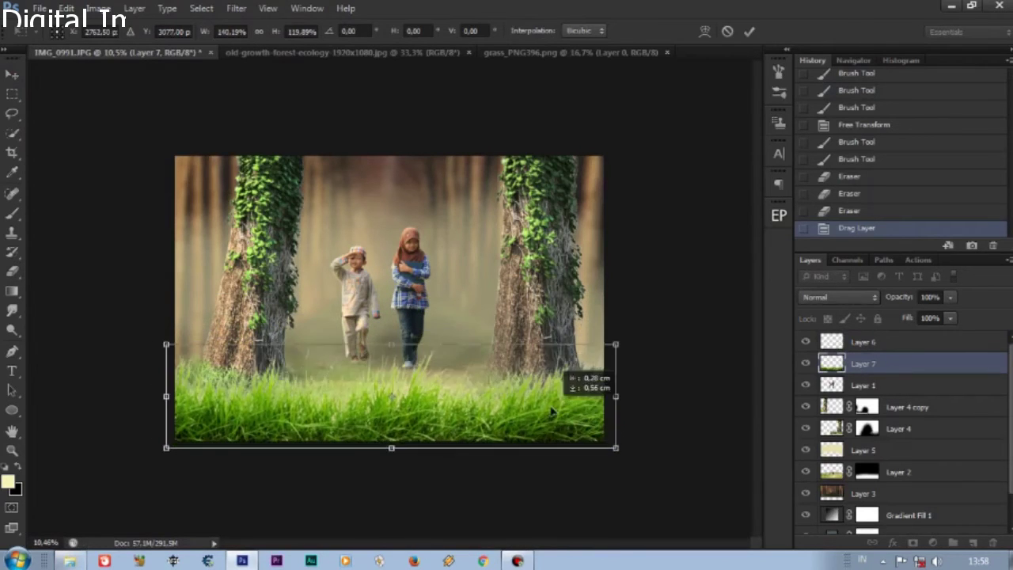
pyautogui.moveTo(590, 372); pyautogui.dragTo(587, 348)
pyautogui.press('Return')
# - Move Layer 4 and Layer 4 copy above the grass layer
pyautogui.click(904, 409)
pyautogui.keyDown('shift'); pyautogui.click(898, 428); pyautogui.keyUp('shift')
pyautogui.moveTo(898, 429)
pyautogui.mouseDown()
pyautogui.moveTo(903, 374)
pyautogui.moveTo(871, 417)
pyautogui.mouseUp()
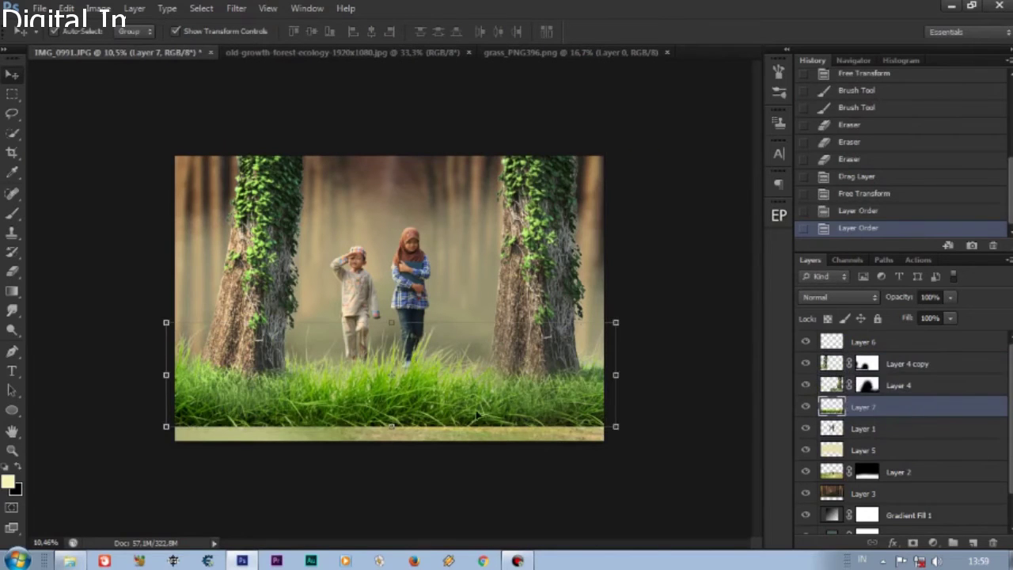
# - Squash the grass shorter and lower it into a band along the trunks' bases
pyautogui.click(66, 8)
pyautogui.click(95, 333)
pyautogui.moveTo(391, 426); pyautogui.dragTo(391, 395)
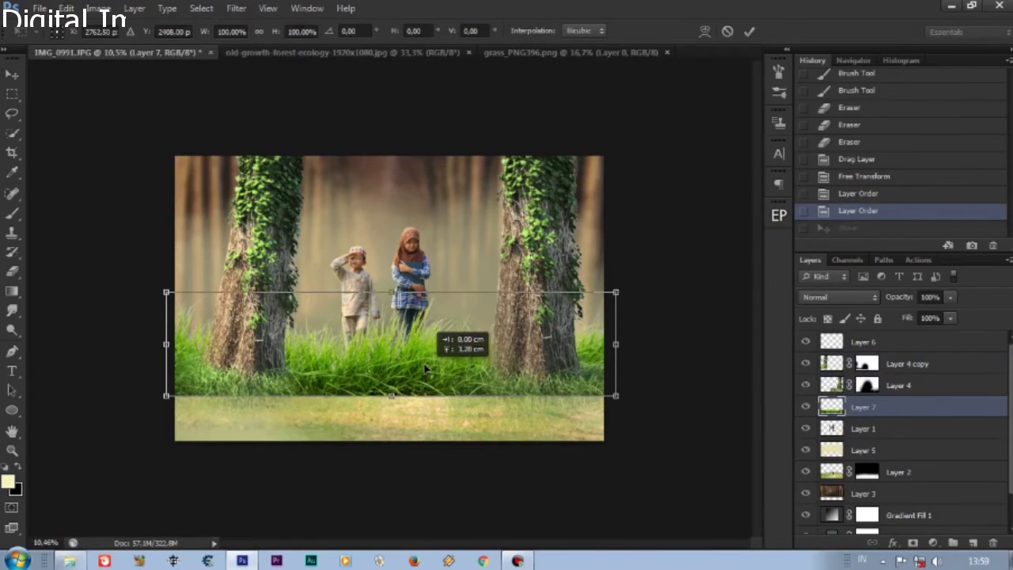
pyautogui.moveTo(616, 359); pyautogui.dragTo(605, 359)
pyautogui.moveTo(165, 359); pyautogui.dragTo(175, 359)
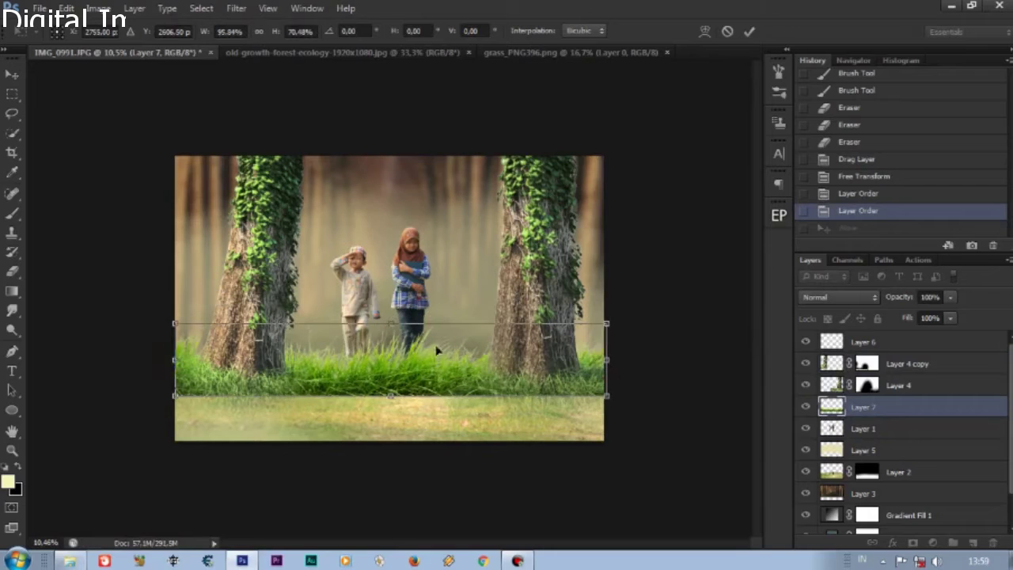
pyautogui.moveTo(391, 323); pyautogui.dragTo(392, 336)
pyautogui.moveTo(400, 377); pyautogui.dragTo(422, 366)
pyautogui.moveTo(389, 336); pyautogui.dragTo(389, 340)
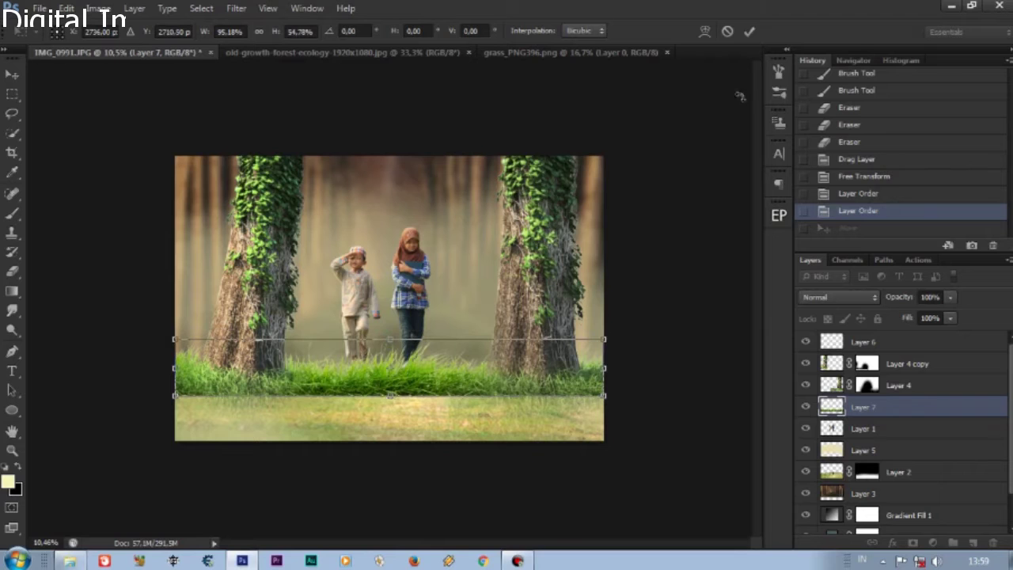
pyautogui.click(749, 31)
pyautogui.scroll(1, 366, 372)
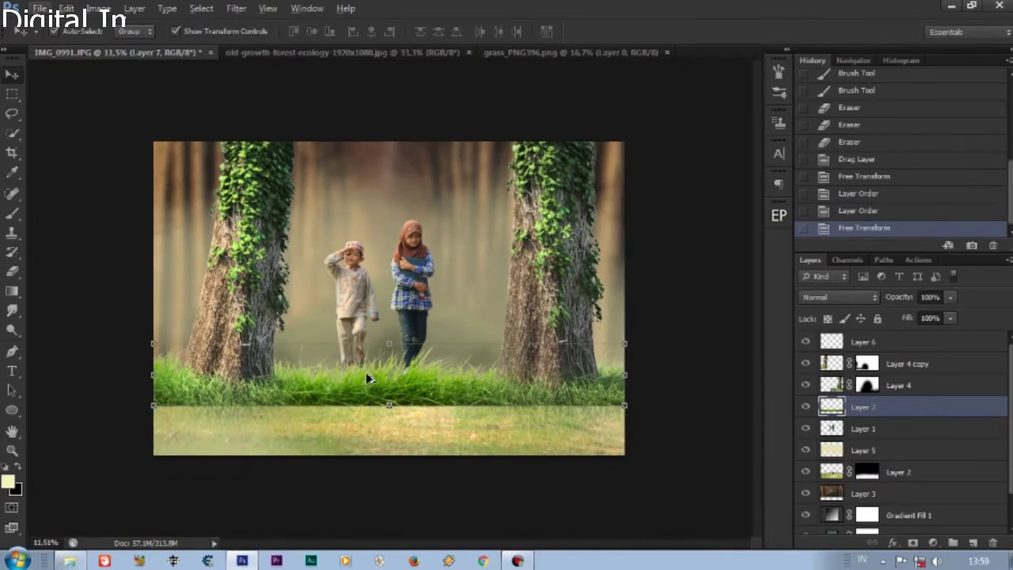
# - Duplicate Layer 7, rotate the copy 180°, and move it down to the bottom edge
pyautogui.rightClick(871, 406)
pyautogui.click(752, 79)
pyautogui.click(657, 170)
pyautogui.click(66, 8)
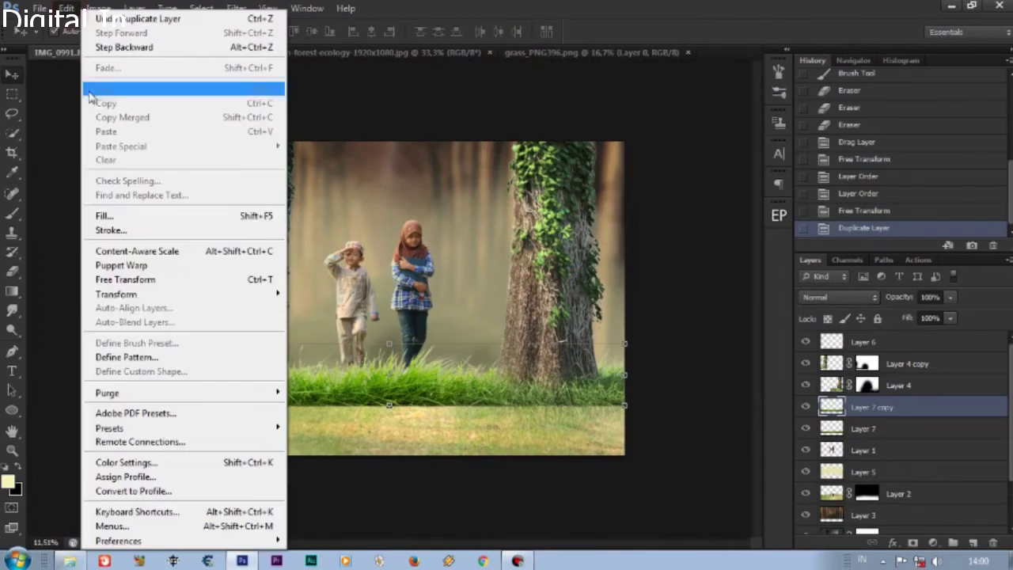
pyautogui.click(335, 408)
pyautogui.moveTo(469, 358); pyautogui.dragTo(467, 415)
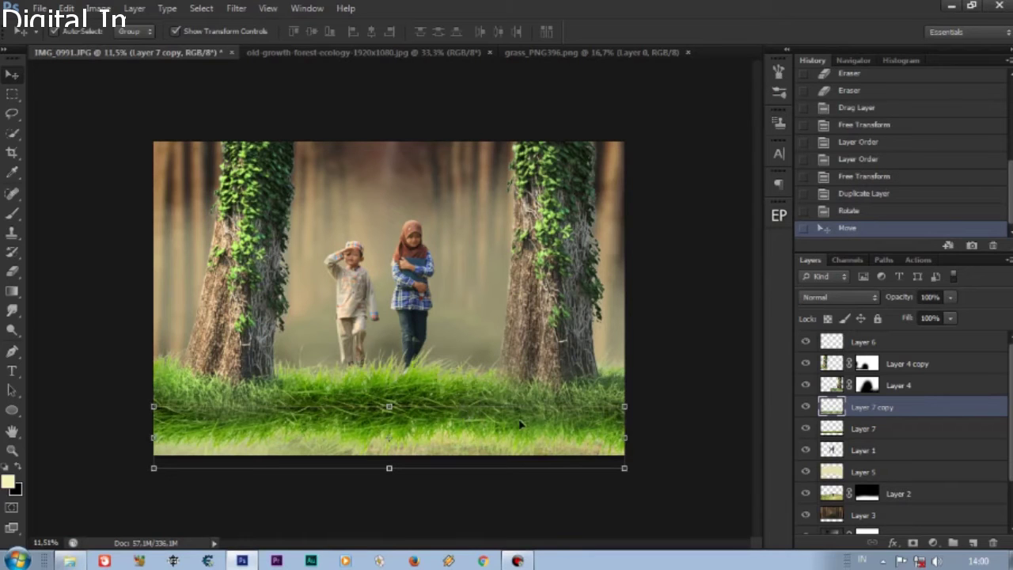
pyautogui.click(66, 8)
pyautogui.click(87, 281)
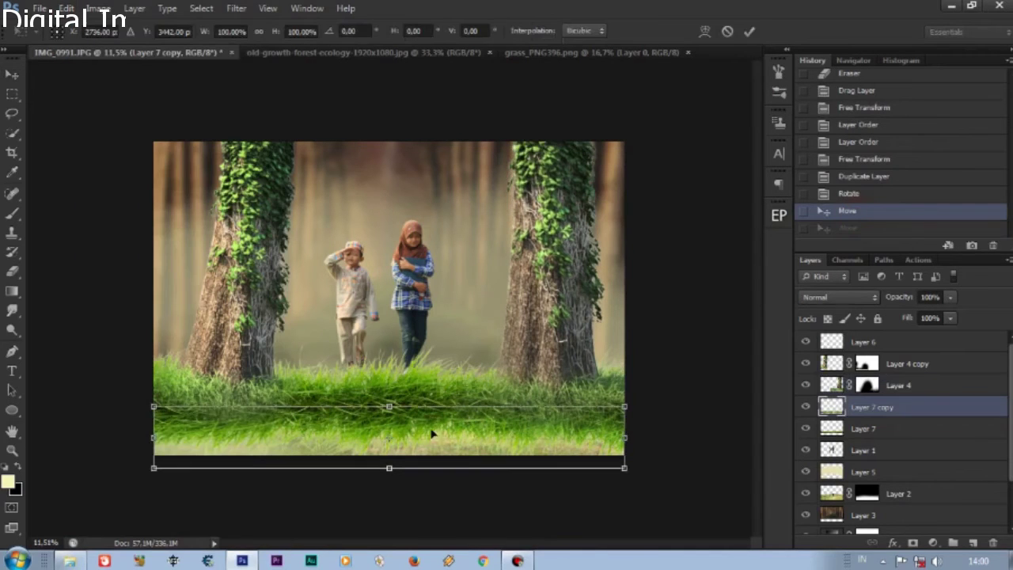
pyautogui.click(567, 53)
pyautogui.hotkey('ctrl', 'Tab')
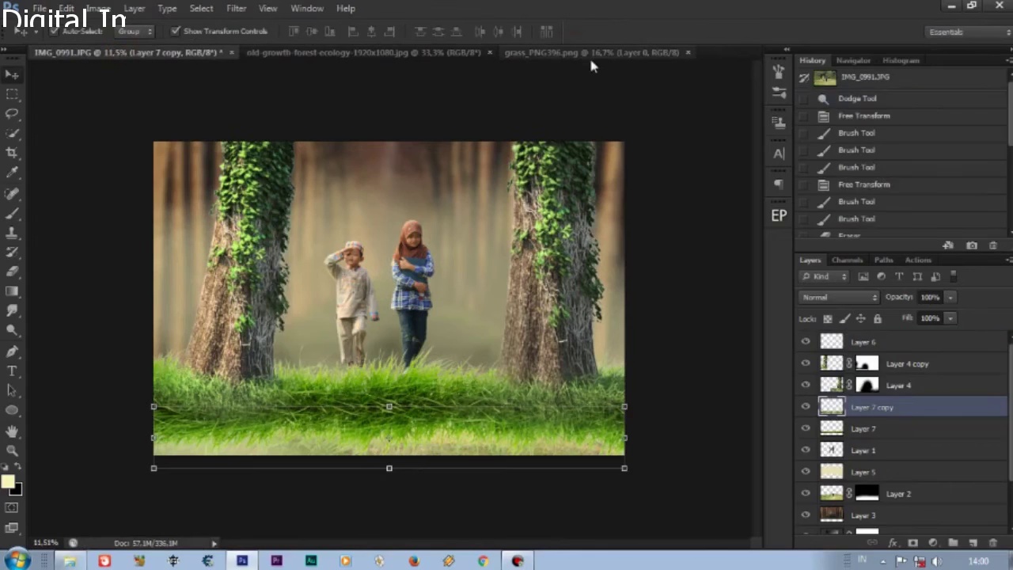
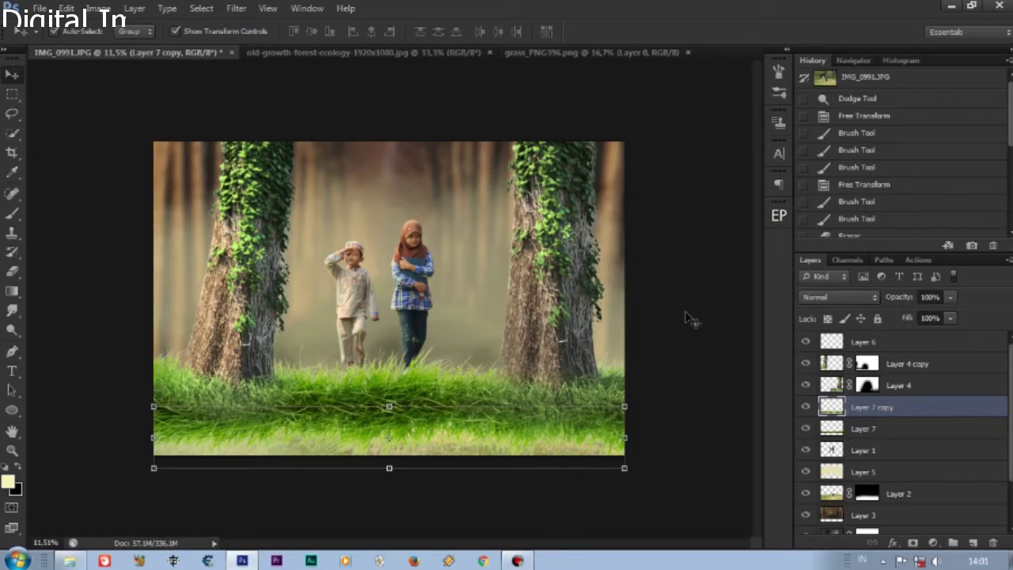
# - Step back in History to discard the duplicated grass layer
pyautogui.scroll(1, 425, 358)
pyautogui.scroll(2, 426, 358)
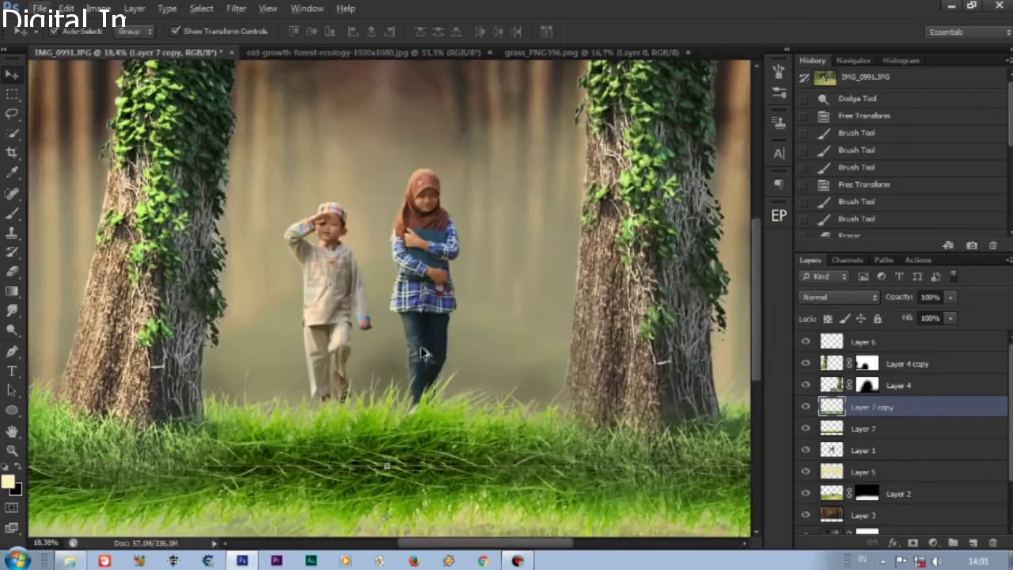
pyautogui.scroll(-2, 425, 358)
pyautogui.scroll(-3, 861, 204)
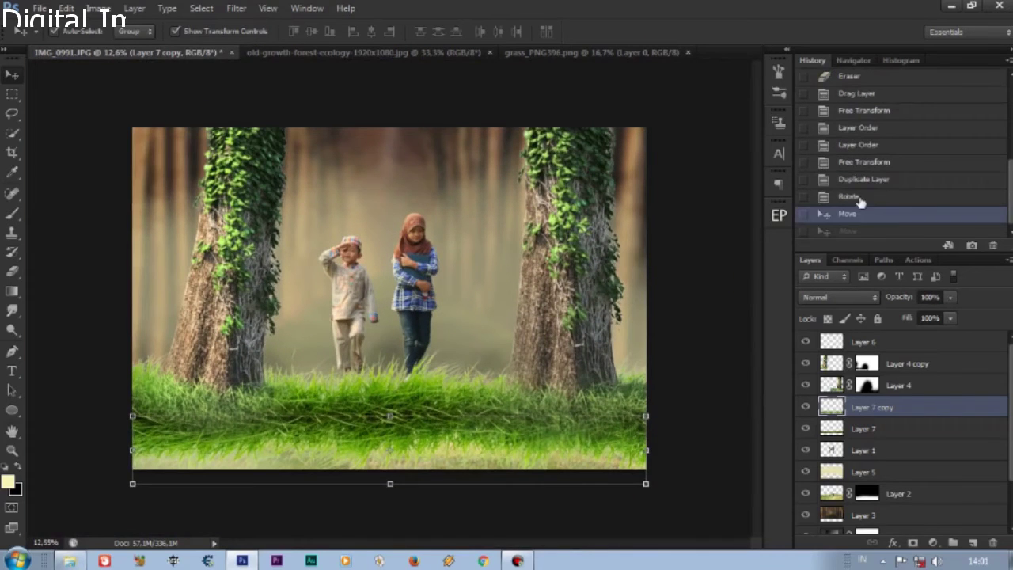
pyautogui.click(855, 180)
pyautogui.click(852, 218)
pyautogui.click(849, 196)
pyautogui.click(863, 162)
pyautogui.scroll(-2, 417, 277)
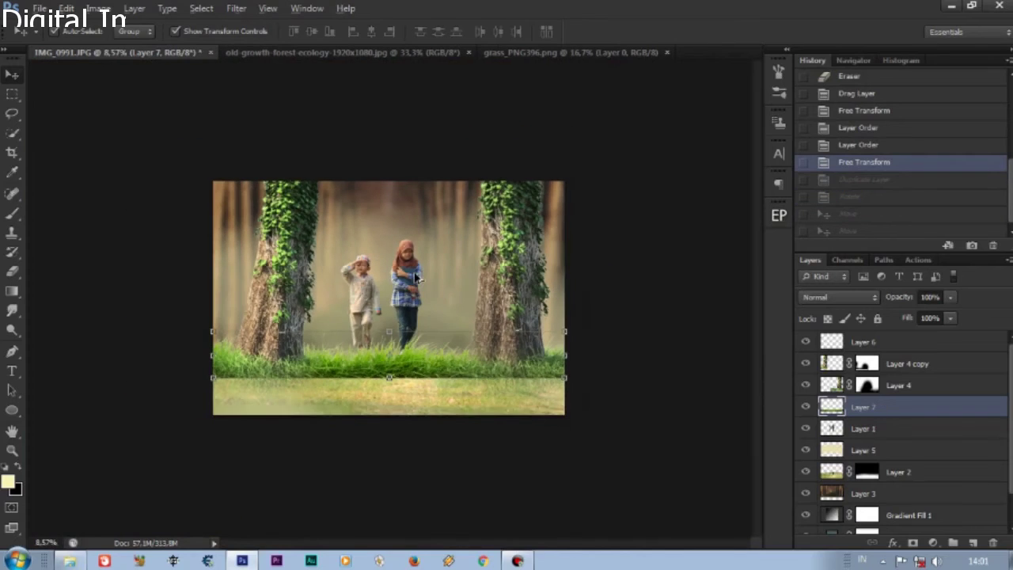
pyautogui.scroll(2, 359, 319)
# - Free Transform Layer 7, stretching the grass strip taller downward and slightly wider
pyautogui.click(66, 8)
pyautogui.click(175, 274)
pyautogui.moveTo(389, 415); pyautogui.dragTo(167, 422)
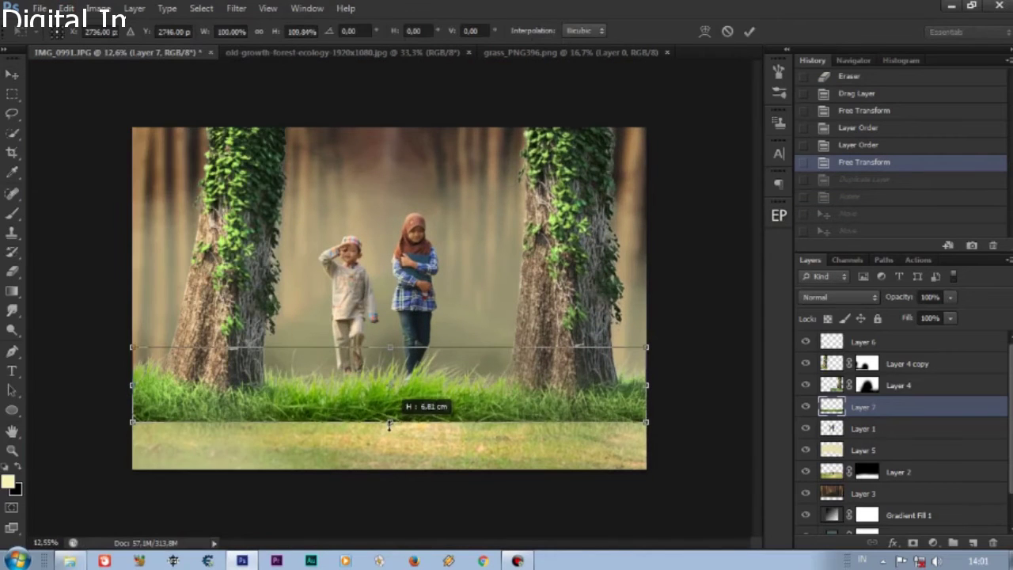
pyautogui.moveTo(133, 386); pyautogui.dragTo(125, 386)
pyautogui.moveTo(647, 386); pyautogui.dragTo(649, 386)
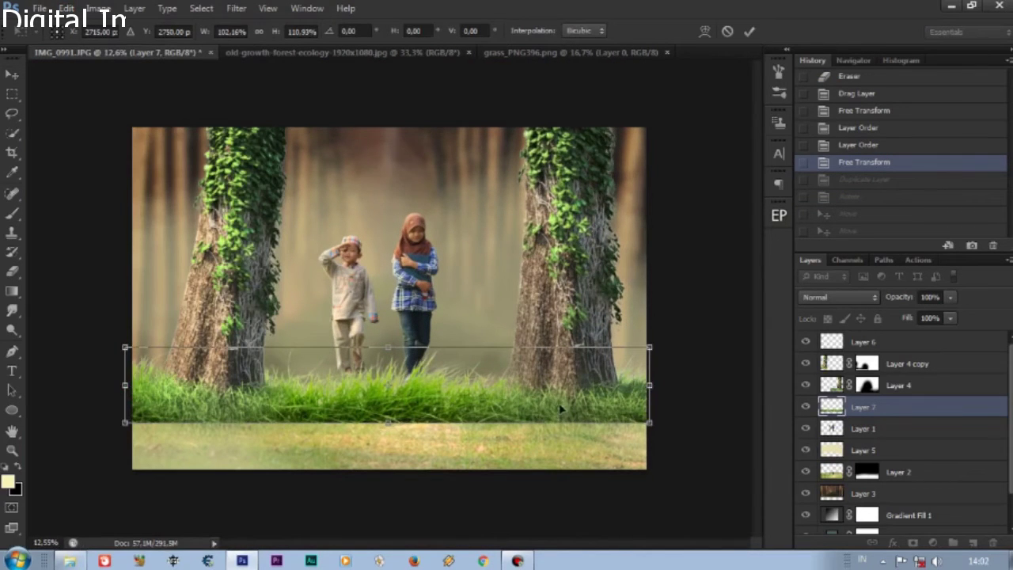
pyautogui.scroll(2, 393, 301)
pyautogui.scroll(-1, 393, 301)
pyautogui.press('Return')
# - Apply Hue/Saturation to the grass layer with Hue +3, Saturation -21, Lightness -10
pyautogui.click(97, 7)
pyautogui.click(364, 122)
pyautogui.moveTo(803, 264); pyautogui.dragTo(794, 266)
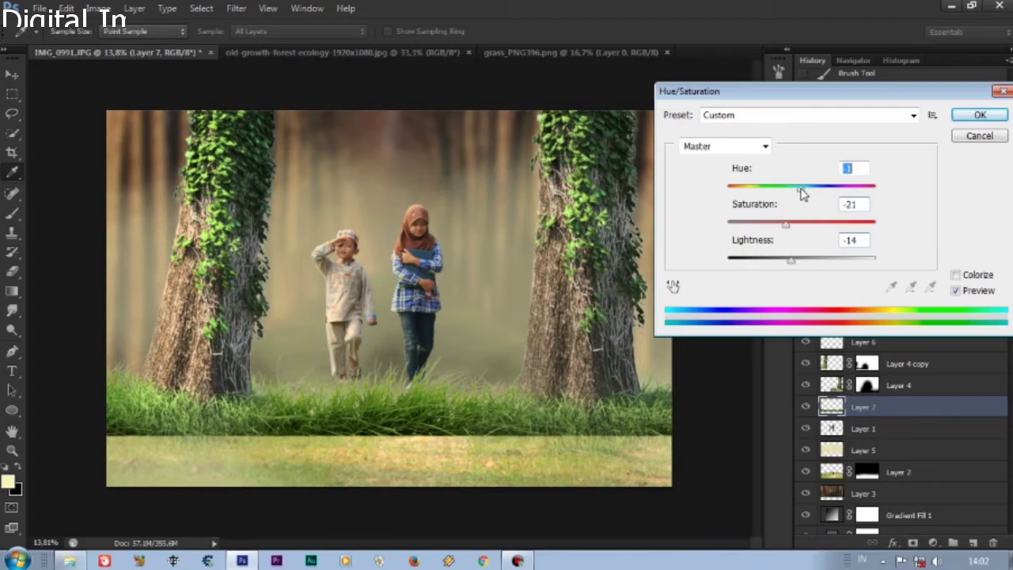
pyautogui.moveTo(791, 263); pyautogui.dragTo(795, 263)
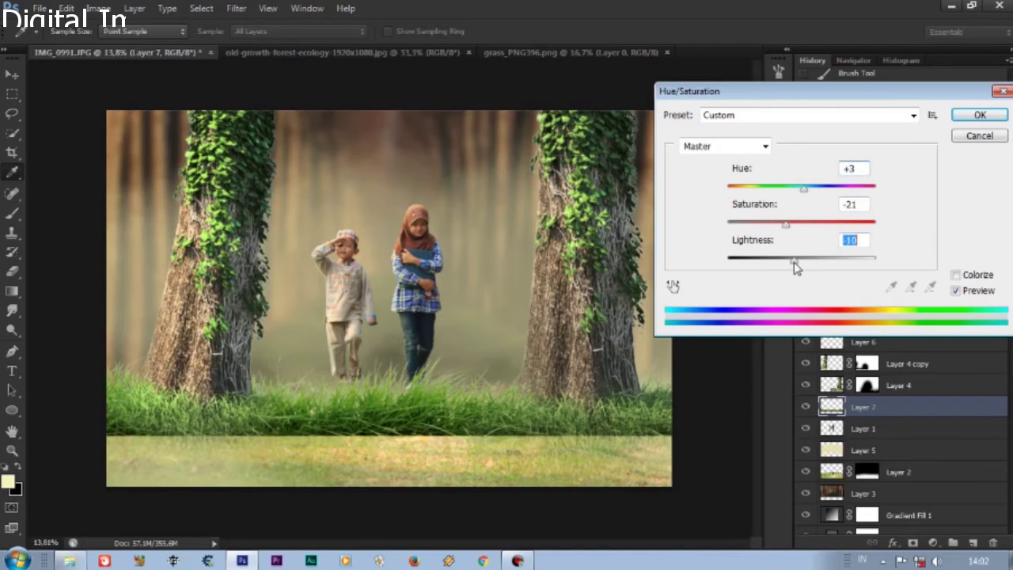
pyautogui.click(980, 115)
pyautogui.press('m')
pyautogui.hotkey('ctrl', '-')
pyautogui.hotkey('ctrl', '-')
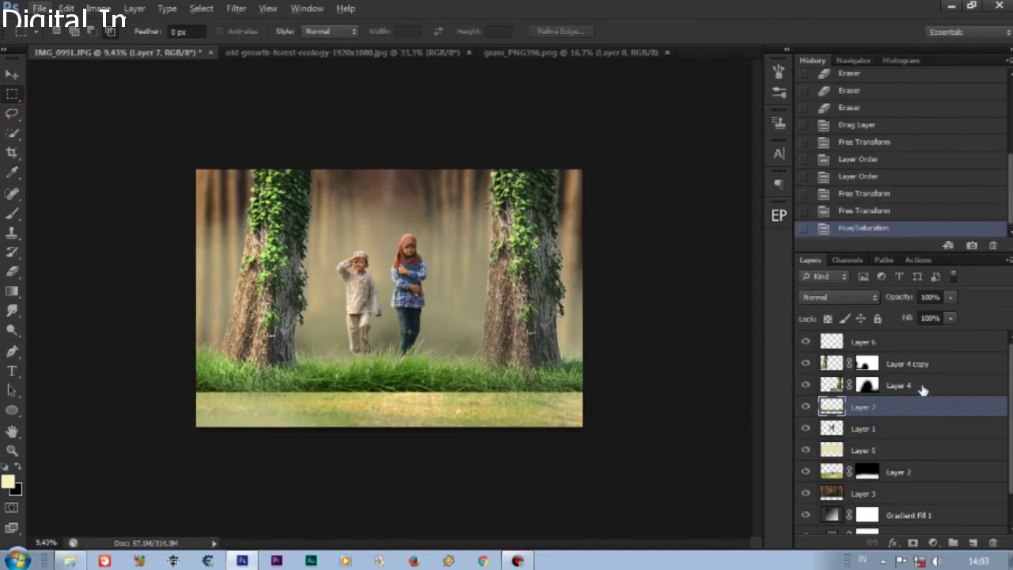
# - Rescale Layer 4 copy, Layer 4 and Layer 7 together and move them up
pyautogui.keyDown('shift'); pyautogui.click(907, 364); pyautogui.keyUp('shift')
pyautogui.click(66, 8)
pyautogui.click(125, 279)
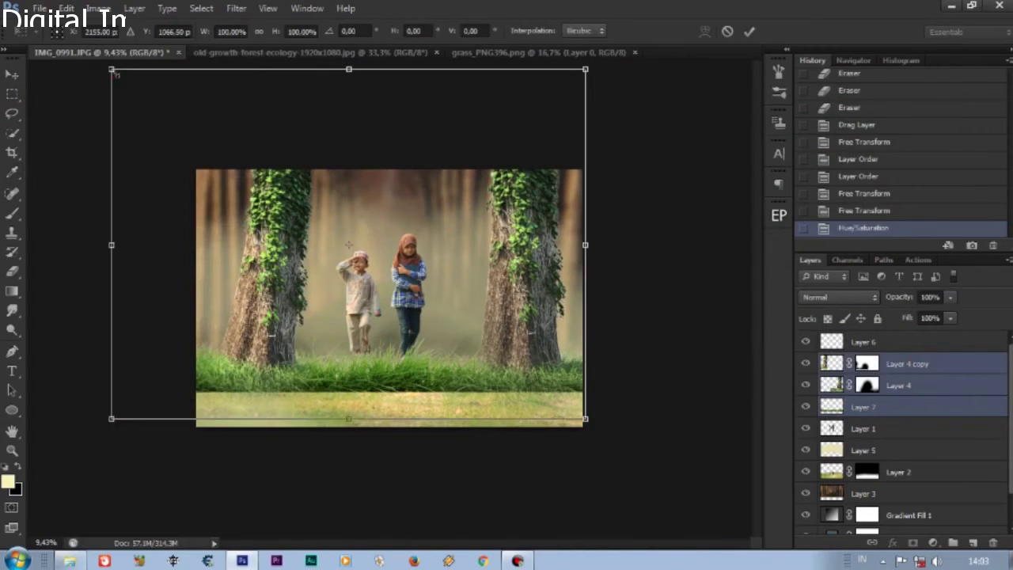
pyautogui.moveTo(112, 70); pyautogui.dragTo(115, 75)
pyautogui.moveTo(351, 75); pyautogui.dragTo(356, 87)
pyautogui.moveTo(516, 301); pyautogui.dragTo(517, 301)
pyautogui.moveTo(116, 253); pyautogui.dragTo(103, 253)
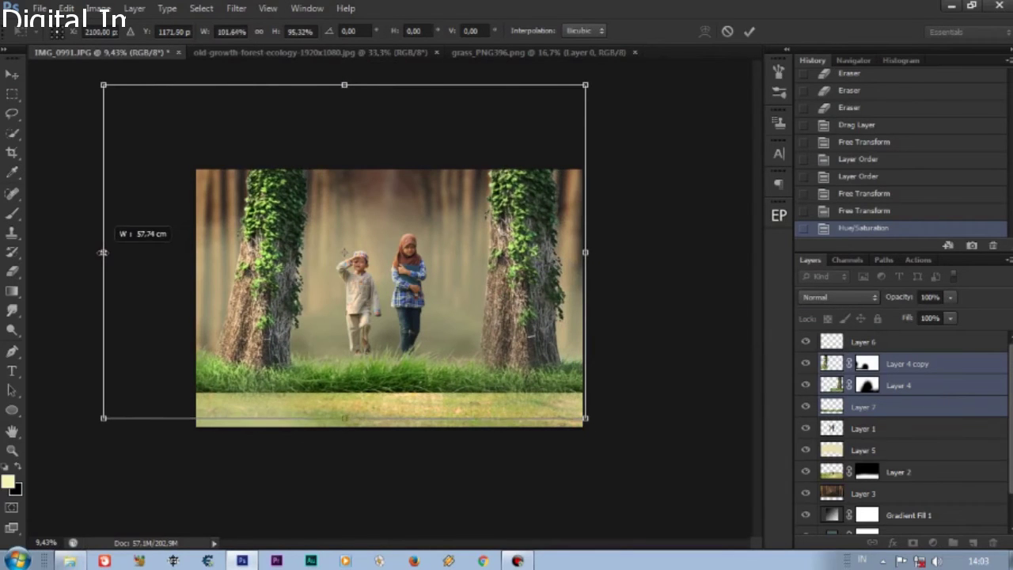
pyautogui.moveTo(545, 349); pyautogui.dragTo(532, 323)
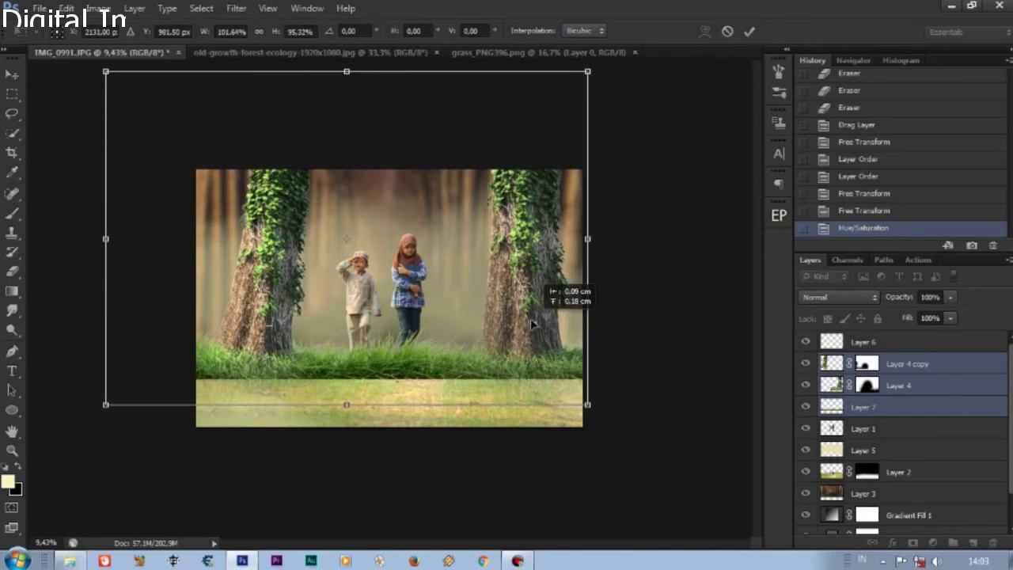
pyautogui.press('Return')
pyautogui.press('m')
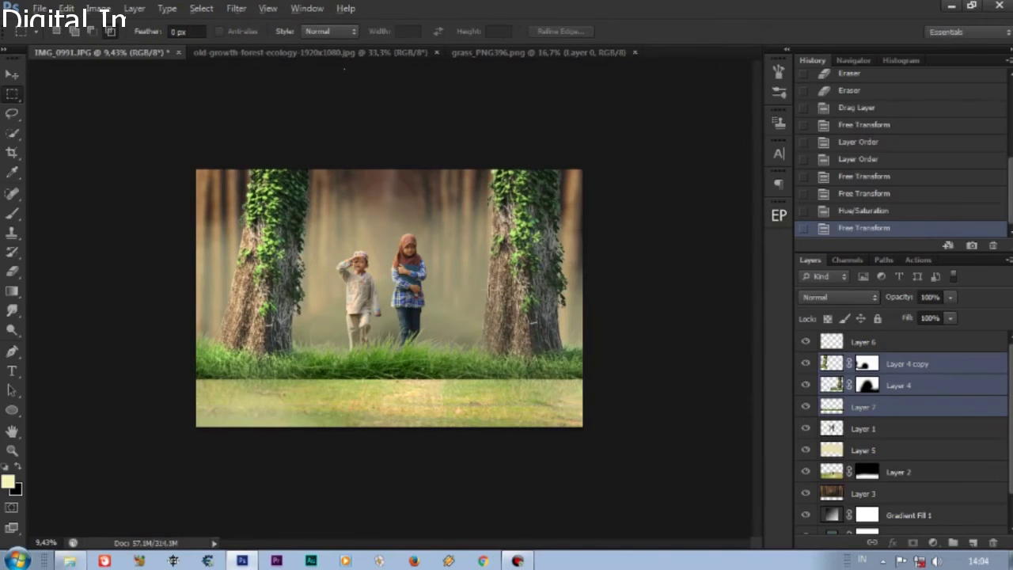
pyautogui.hotkey('ctrl', '0')
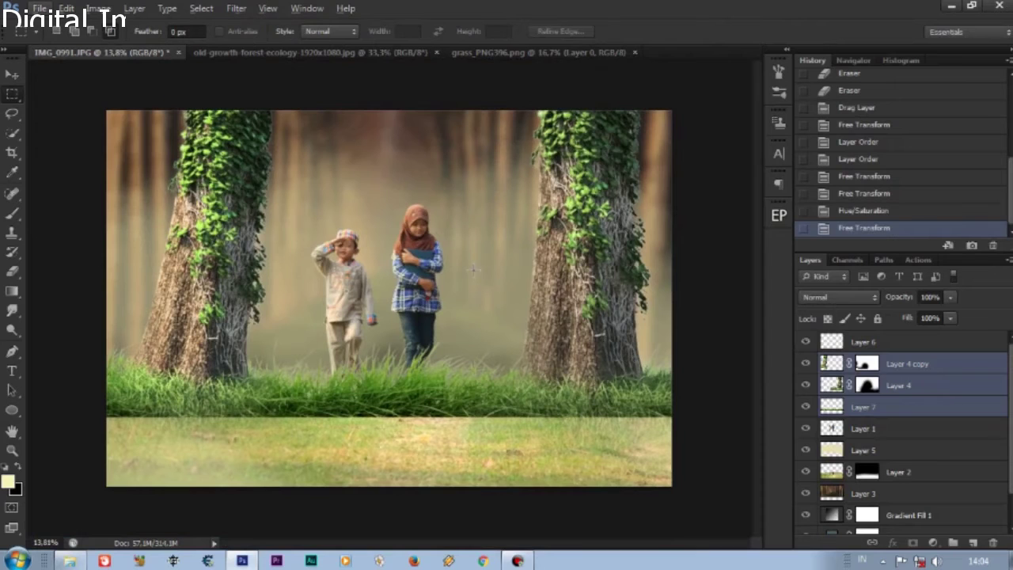
pyautogui.scroll(-1, 473, 269)
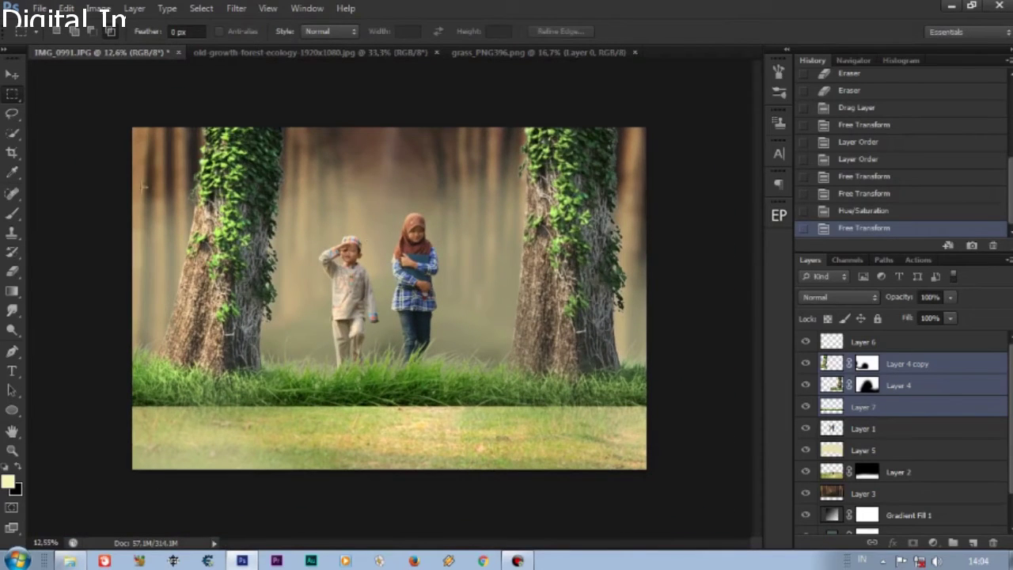
# - Narrow the Layer 4 tree to 97.8% width by pulling its right edge in
pyautogui.click(14, 77)
pyautogui.click(910, 386)
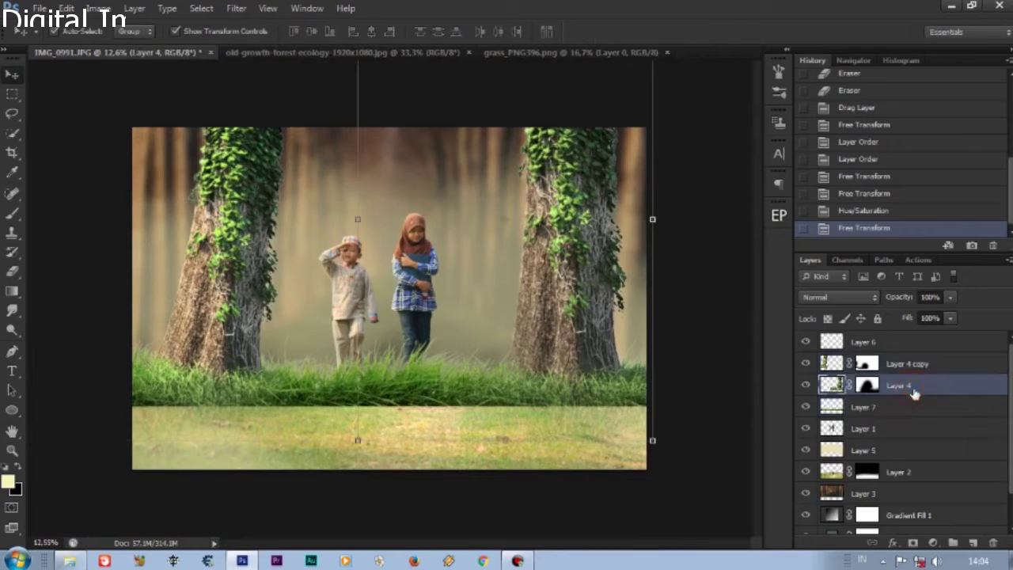
pyautogui.moveTo(653, 219); pyautogui.dragTo(646, 222)
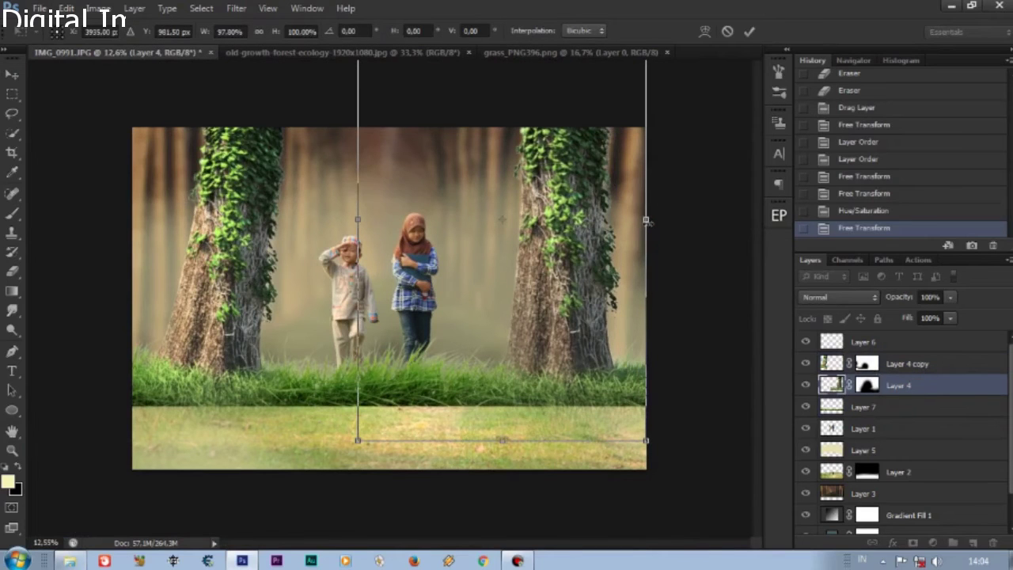
pyautogui.click(749, 31)
pyautogui.click(12, 93)
pyautogui.scroll(-2, 535, 259)
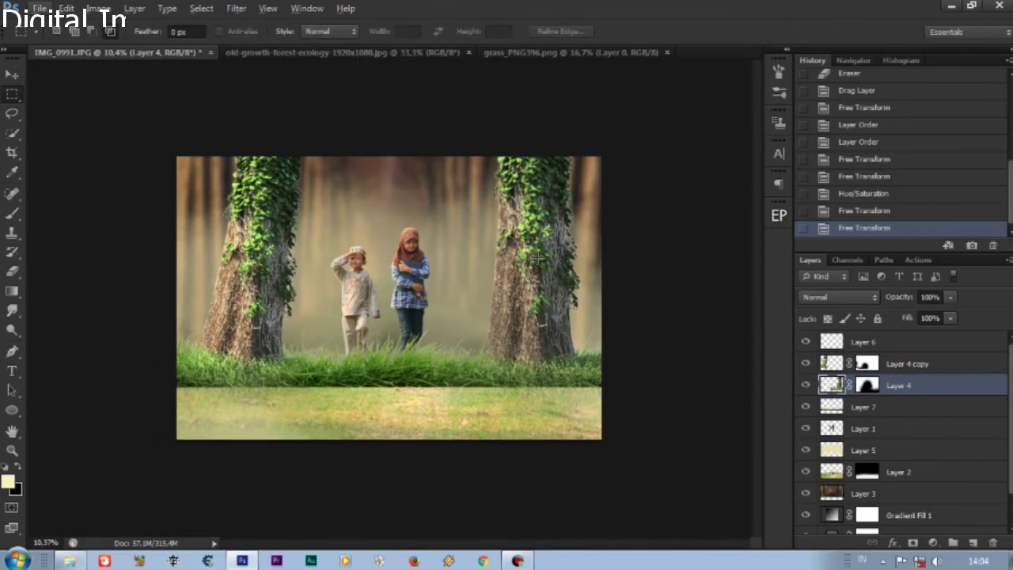
# - Lower Layer 5's opacity to 76%, undoing an accidental layer deletion
pyautogui.click(806, 449)
pyautogui.click(863, 449)
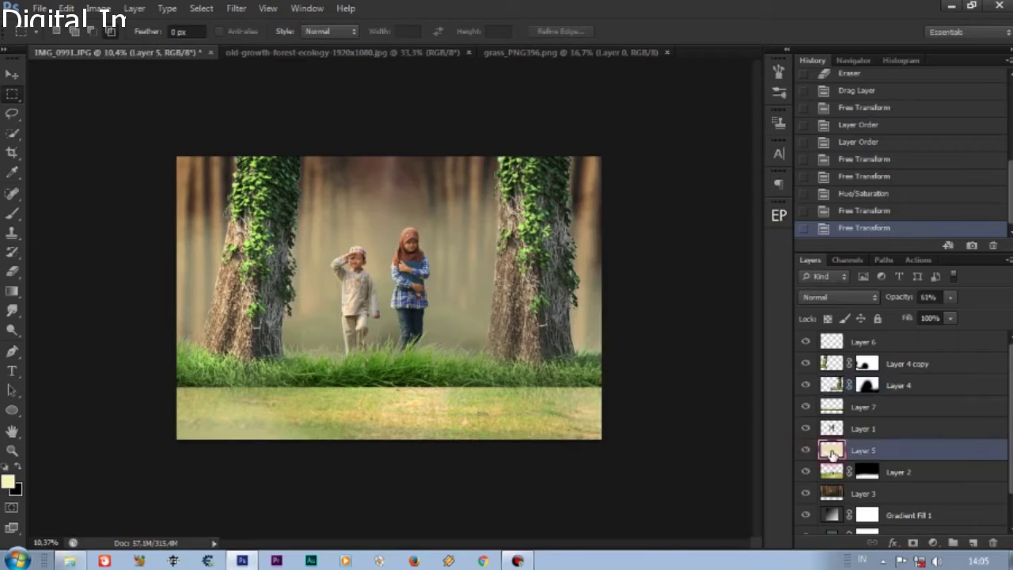
pyautogui.click(950, 297)
pyautogui.moveTo(959, 314); pyautogui.dragTo(961, 313)
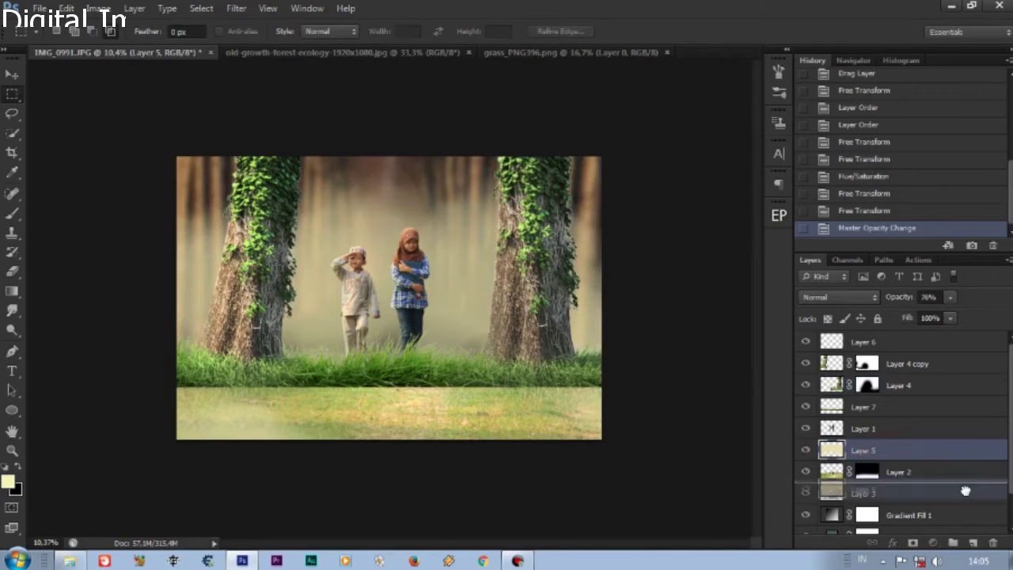
pyautogui.moveTo(861, 449); pyautogui.dragTo(993, 543)
pyautogui.click(974, 543)
pyautogui.press('b')
pyautogui.rightClick(366, 230)
pyautogui.click(867, 194)
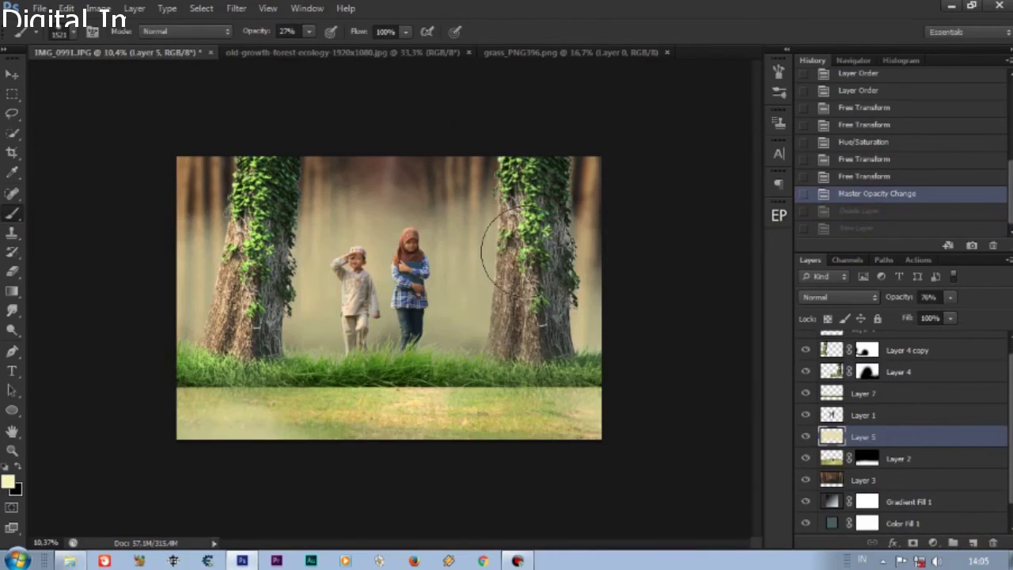
# - Erase part of Layer 5 over the grass with a soft round eraser
pyautogui.press('e')
pyautogui.rightClick(307, 237)
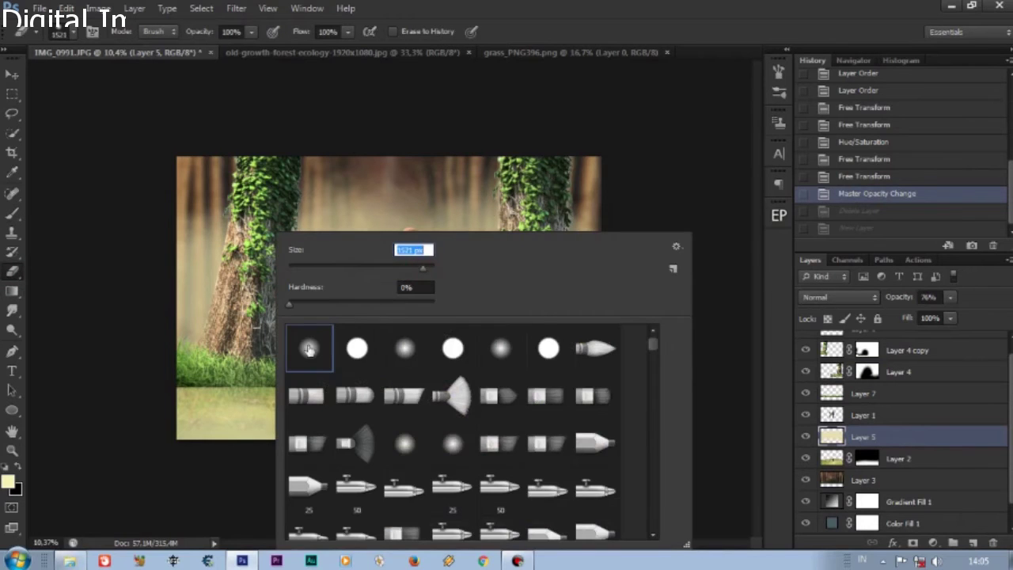
pyautogui.click(309, 351)
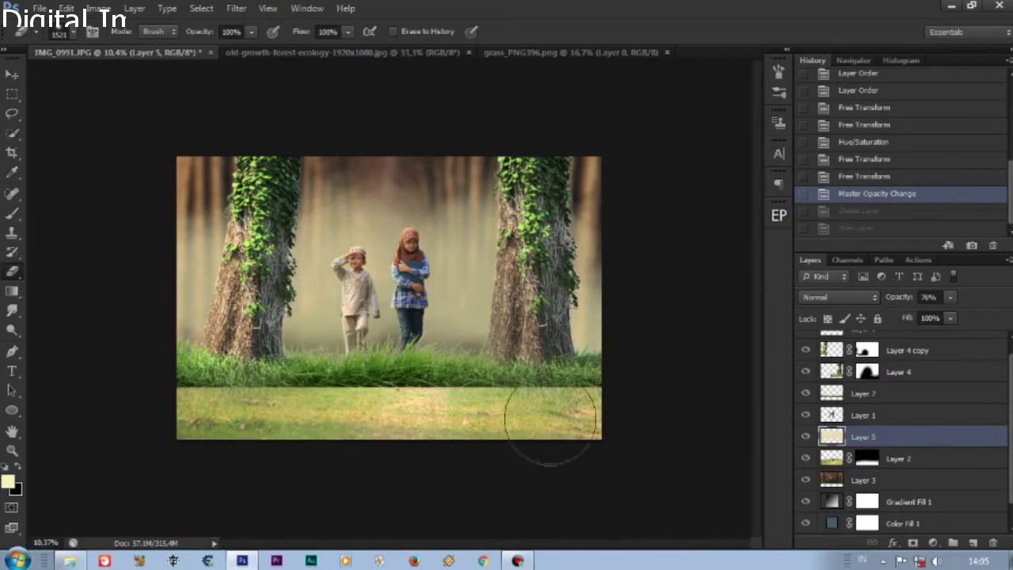
pyautogui.click(515, 430)
pyautogui.scroll(1, 326, 325)
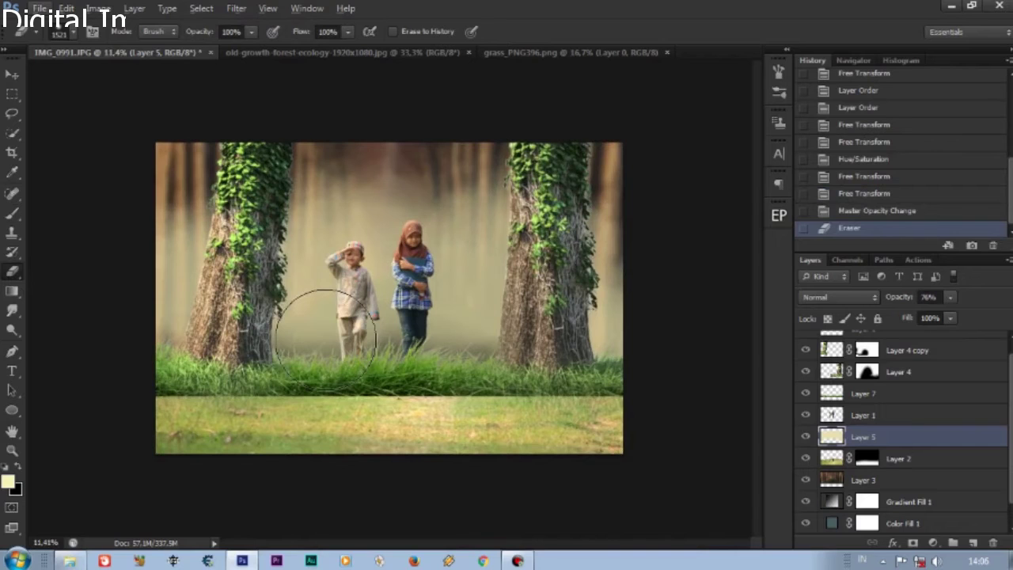
pyautogui.scroll(1, 902, 432)
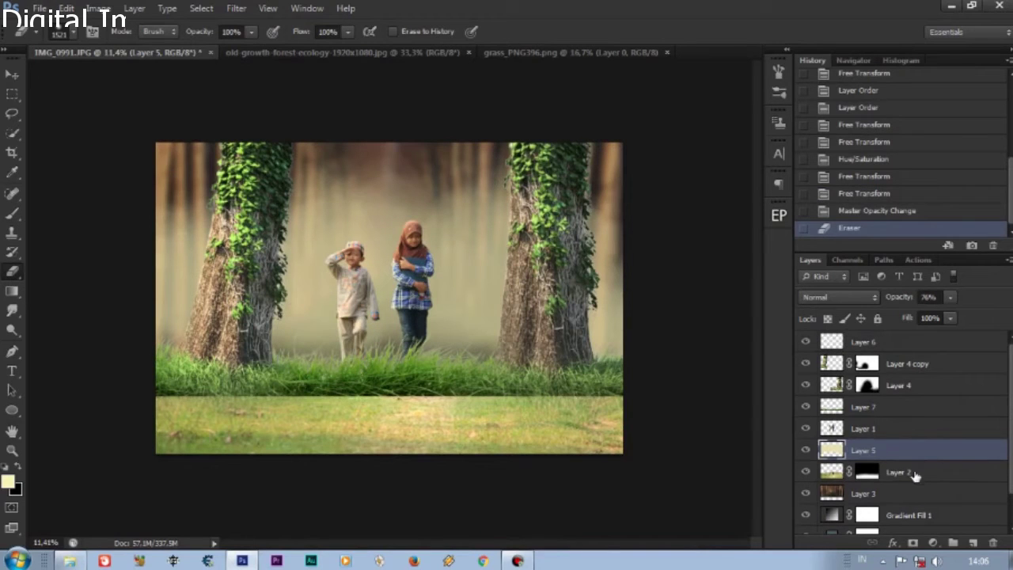
# - Select Layer 3 through Layer 6 and duplicate them with Ctrl+J
pyautogui.click(894, 493)
pyautogui.keyDown('shift'); pyautogui.click(895, 451); pyautogui.keyUp('shift')
pyautogui.keyDown('shift'); pyautogui.click(893, 428); pyautogui.keyUp('shift')
pyautogui.keyDown('shift'); pyautogui.click(898, 386); pyautogui.keyUp('shift')
pyautogui.keyDown('shift'); pyautogui.click(934, 363); pyautogui.keyUp('shift')
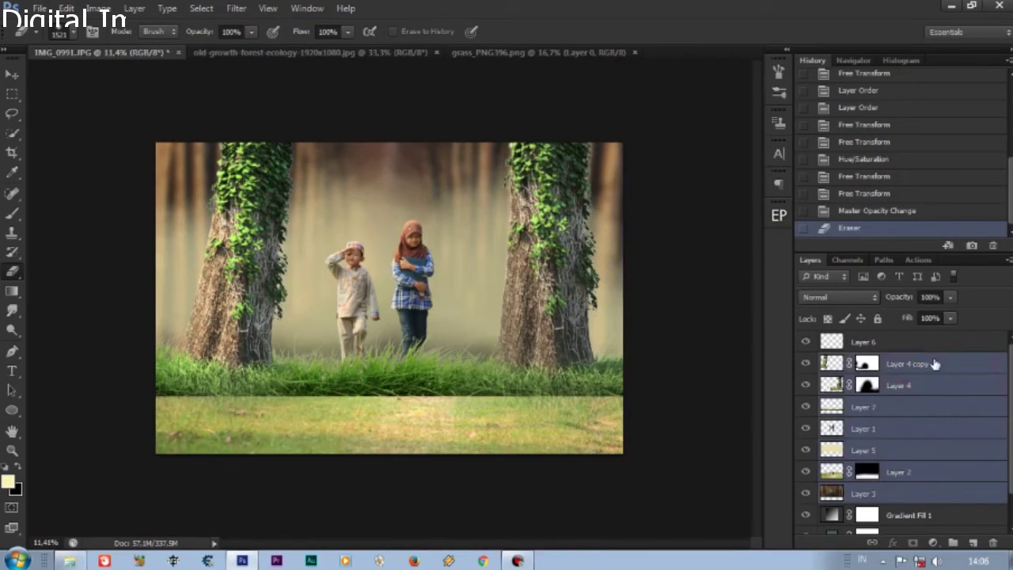
pyautogui.keyDown('shift'); pyautogui.click(859, 342); pyautogui.keyUp('shift')
pyautogui.rightClick(903, 343)
pyautogui.click(646, 14)
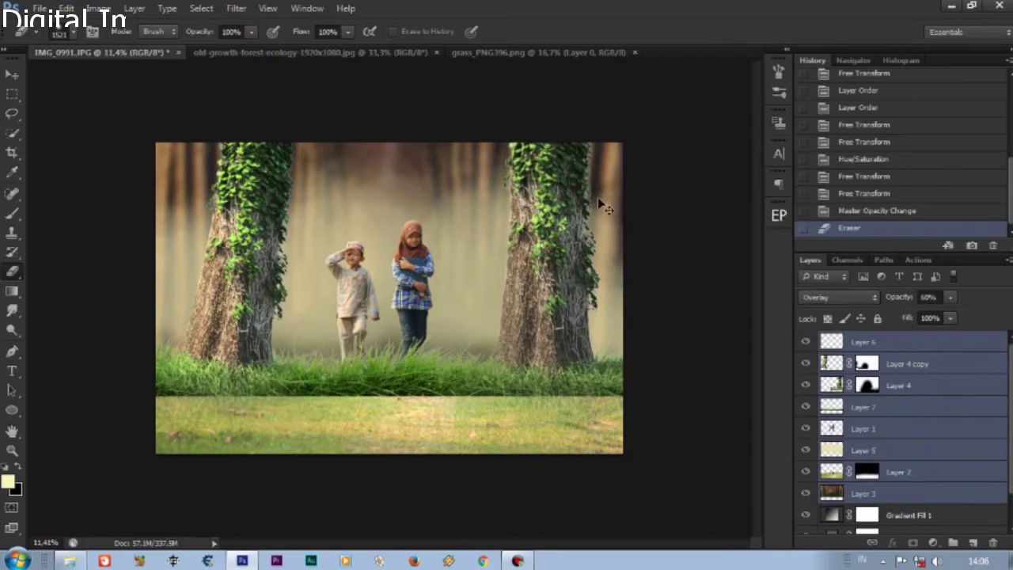
pyautogui.hotkey('ctrl', 'j')
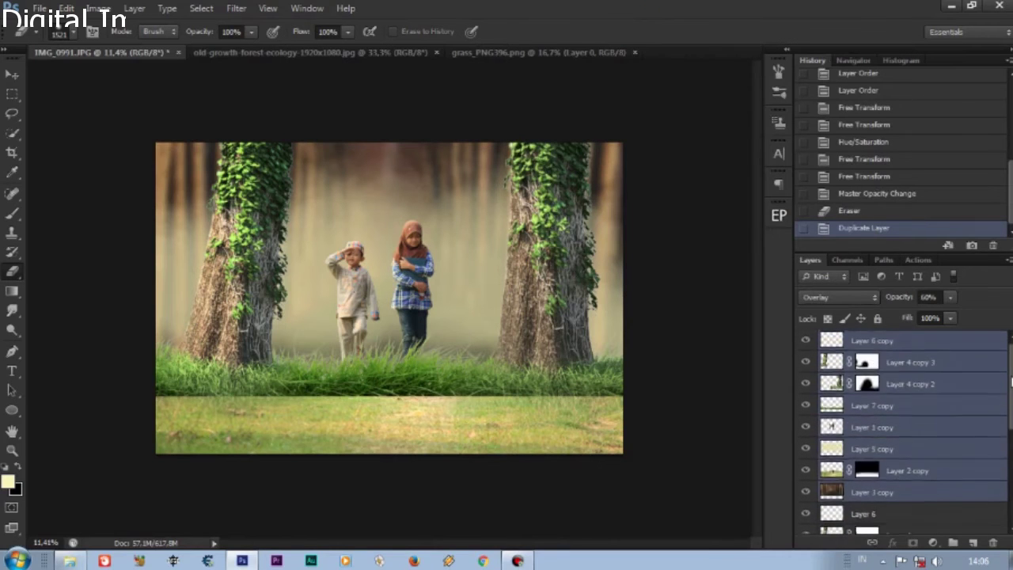
# - Merge the duplicated layers into a single Layer 6 copy
pyautogui.rightClick(911, 428)
pyautogui.click(859, 441)
pyautogui.click(67, 7)
pyautogui.click(163, 278)
pyautogui.moveTo(375, 73); pyautogui.dragTo(440, 397)
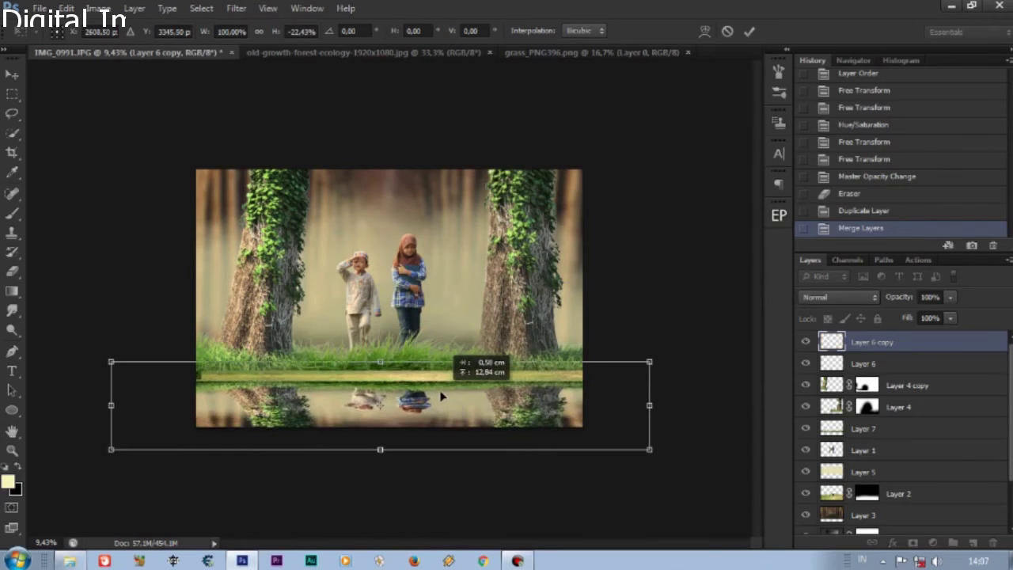
pyautogui.click(863, 210)
pyautogui.click(851, 230)
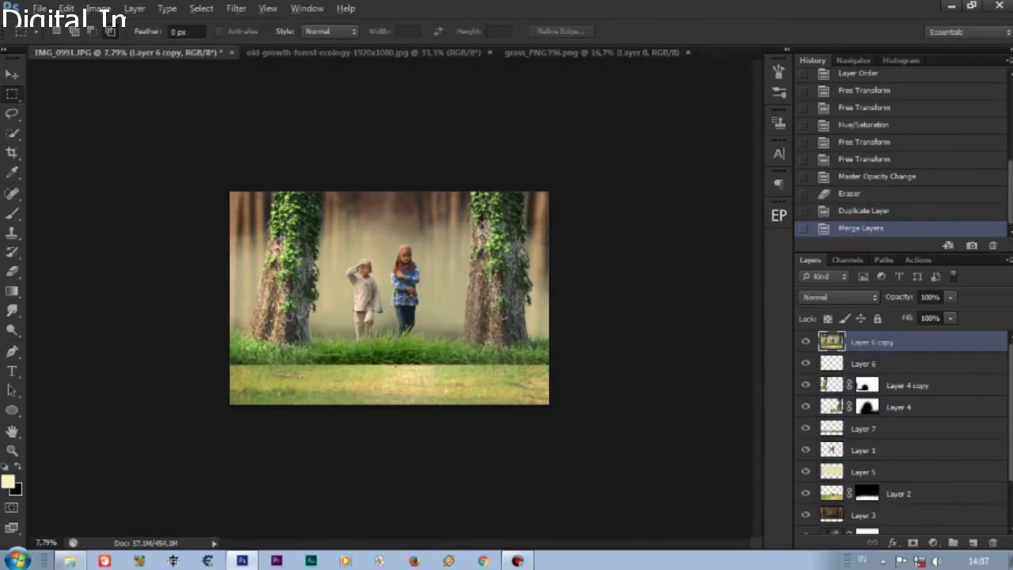
# - Clear the bottom ground strip from Layer 6 copy using an inverted selection
pyautogui.moveTo(218, 172)
pyautogui.mouseDown()
pyautogui.moveTo(516, 413)
pyautogui.moveTo(678, 412)
pyautogui.mouseUp()
pyautogui.scroll(5, 211, 371)
pyautogui.click(201, 8)
pyautogui.click(222, 65)
pyautogui.press('Delete')
pyautogui.hotkey('ctrl', 'd')
pyautogui.click(66, 8)
# - Flip Layer 6 copy upside down and place it under the grass as a reflection
pyautogui.click(114, 285)
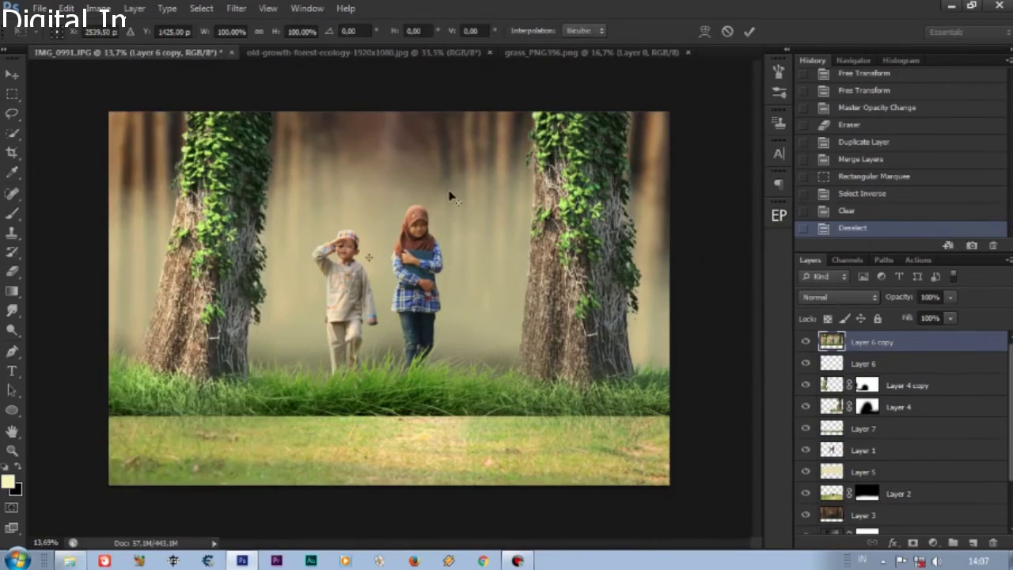
pyautogui.keyDown('alt'); pyautogui.scroll(-4, 448, 195); pyautogui.keyUp('alt')
pyautogui.moveTo(380, 143); pyautogui.dragTo(379, 394)
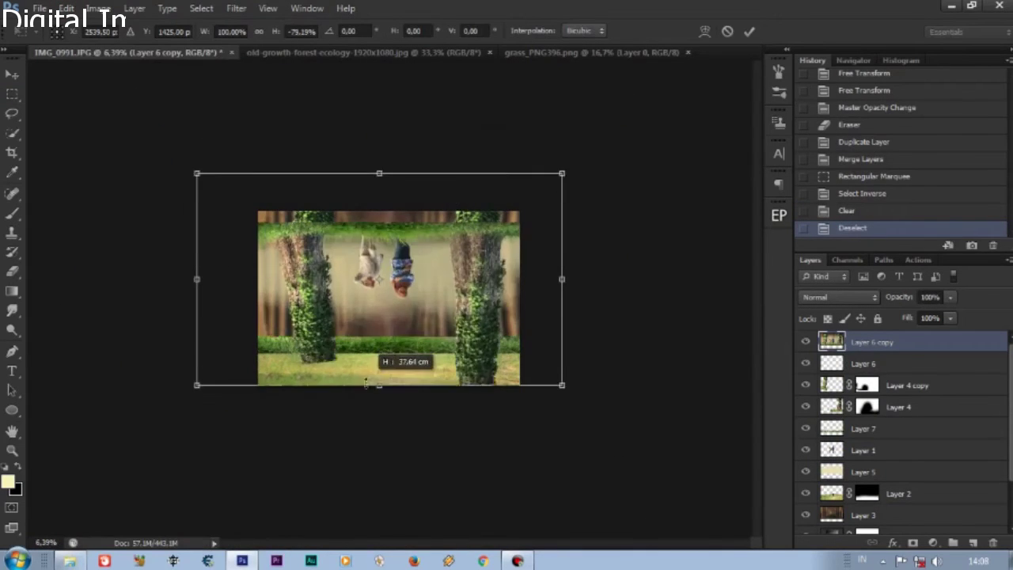
pyautogui.moveTo(415, 266)
pyautogui.mouseDown()
pyautogui.moveTo(418, 392)
pyautogui.moveTo(452, 371)
pyautogui.mouseUp()
pyautogui.keyDown('alt'); pyautogui.scroll(3, 418, 356); pyautogui.keyUp('alt')
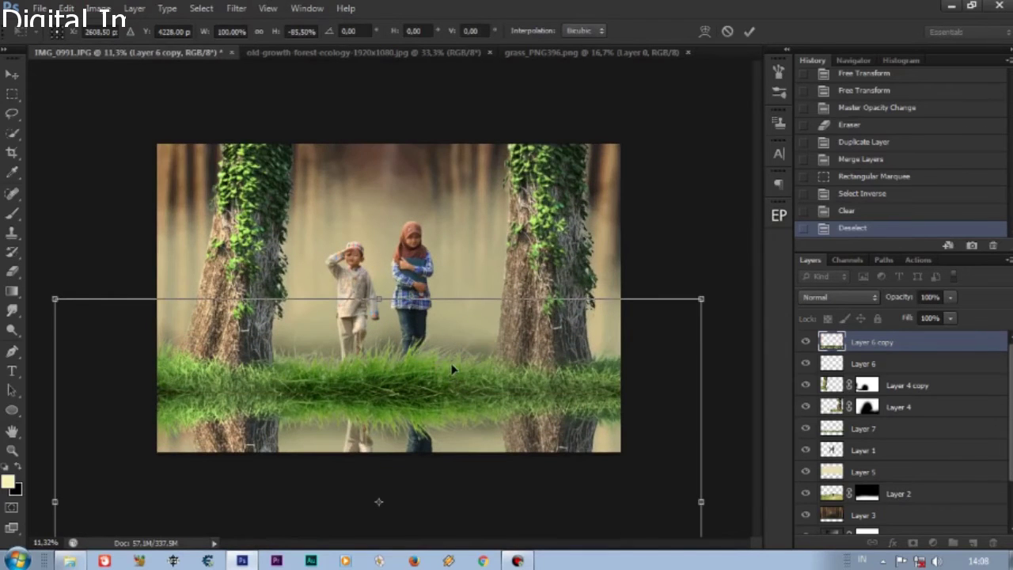
pyautogui.keyDown('alt'); pyautogui.scroll(-4, 454, 273); pyautogui.keyUp('alt')
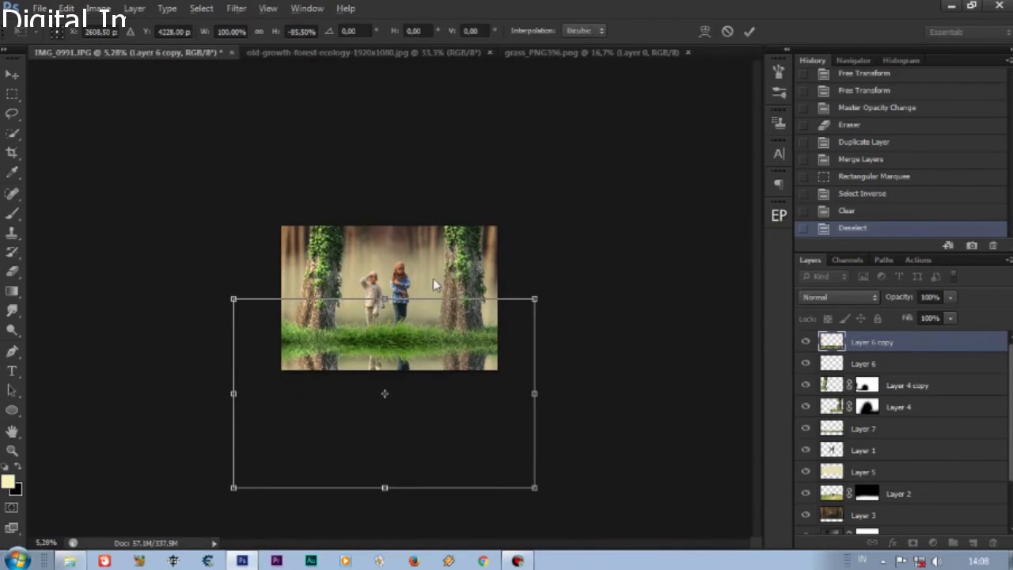
pyautogui.keyDown('alt'); pyautogui.scroll(2, 434, 285); pyautogui.keyUp('alt')
pyautogui.keyDown('alt'); pyautogui.scroll(3, 497, 364); pyautogui.keyUp('alt')
pyautogui.keyDown('alt'); pyautogui.scroll(-1, 498, 362); pyautogui.keyUp('alt')
pyautogui.keyDown('alt'); pyautogui.scroll(-2, 498, 362); pyautogui.keyUp('alt')
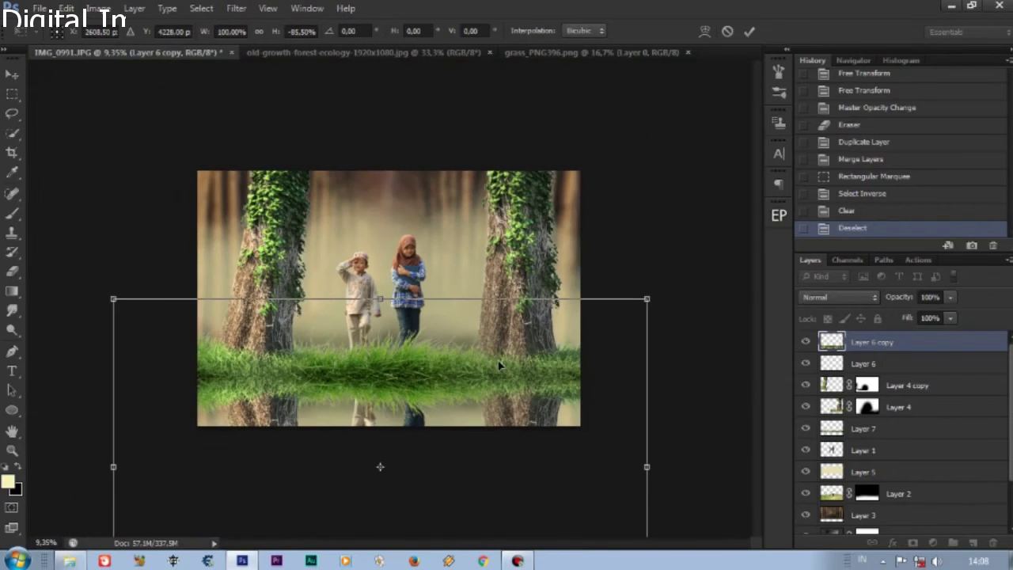
pyautogui.keyDown('alt'); pyautogui.scroll(-1, 499, 364); pyautogui.keyUp('alt')
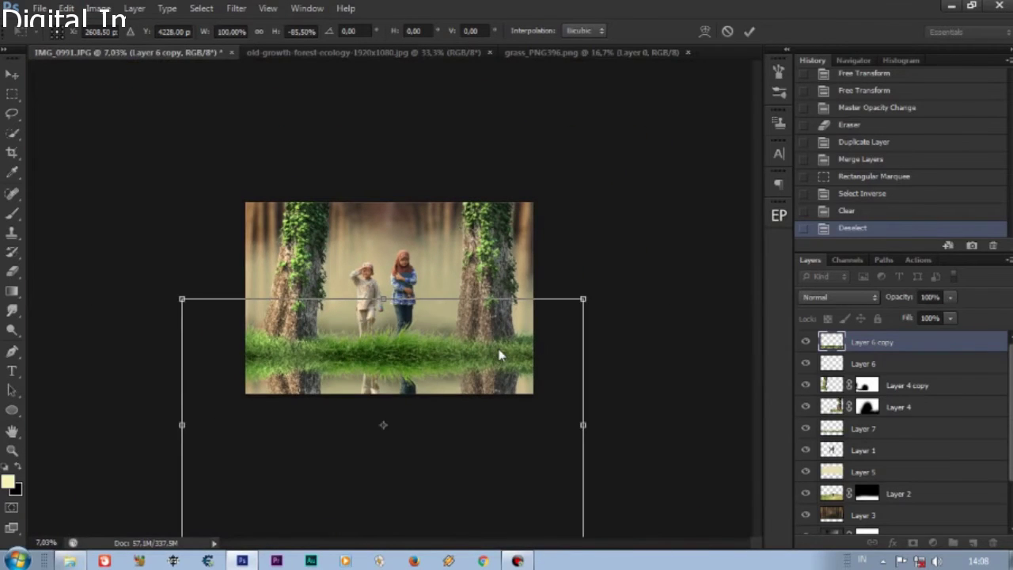
pyautogui.click(750, 33)
# - Rescale the whole layer stack together to about 98%
pyautogui.moveTo(886, 372); pyautogui.dragTo(895, 516)
pyautogui.hotkey('ctrl', 't')
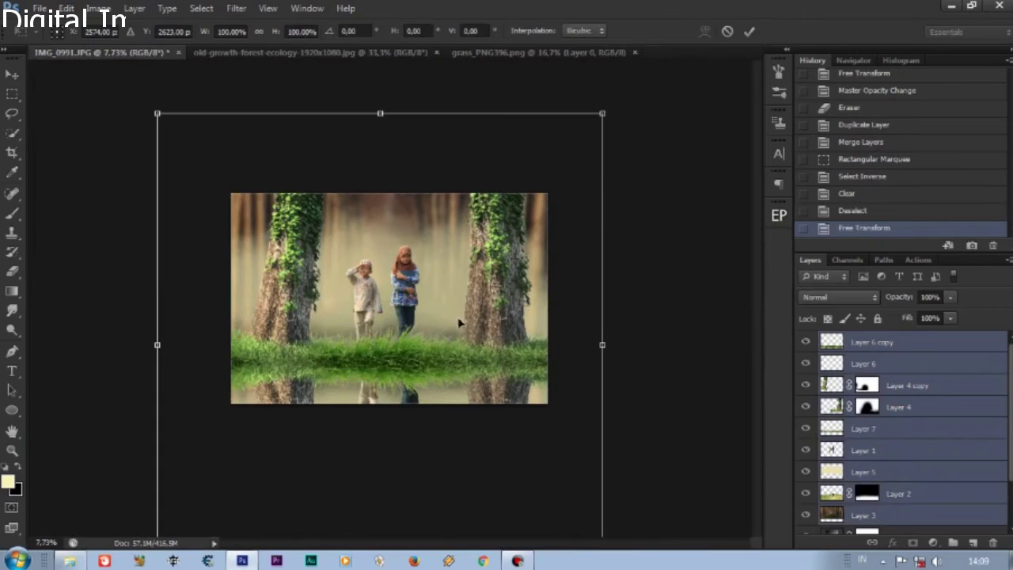
pyautogui.keyDown('alt'); pyautogui.scroll(-2, 536, 397); pyautogui.keyUp('alt')
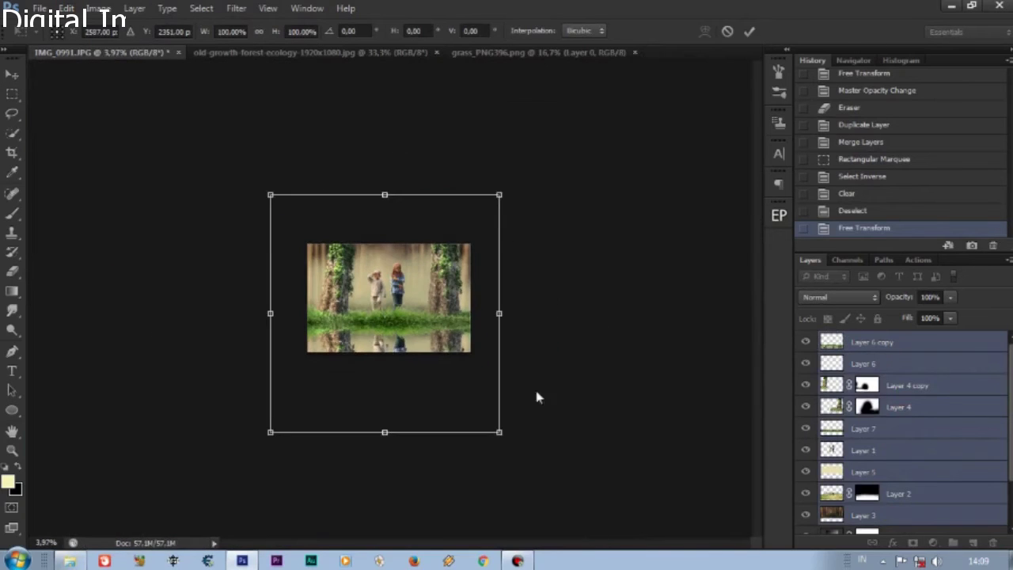
pyautogui.moveTo(497, 429); pyautogui.dragTo(491, 420)
pyautogui.keyDown('alt'); pyautogui.scroll(2, 374, 284); pyautogui.keyUp('alt')
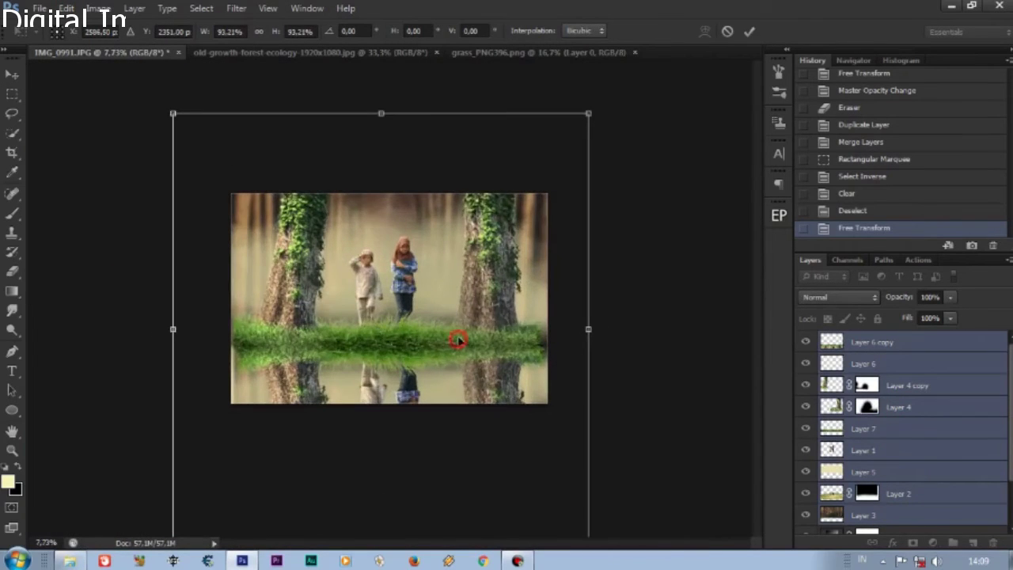
pyautogui.moveTo(456, 339); pyautogui.dragTo(455, 339)
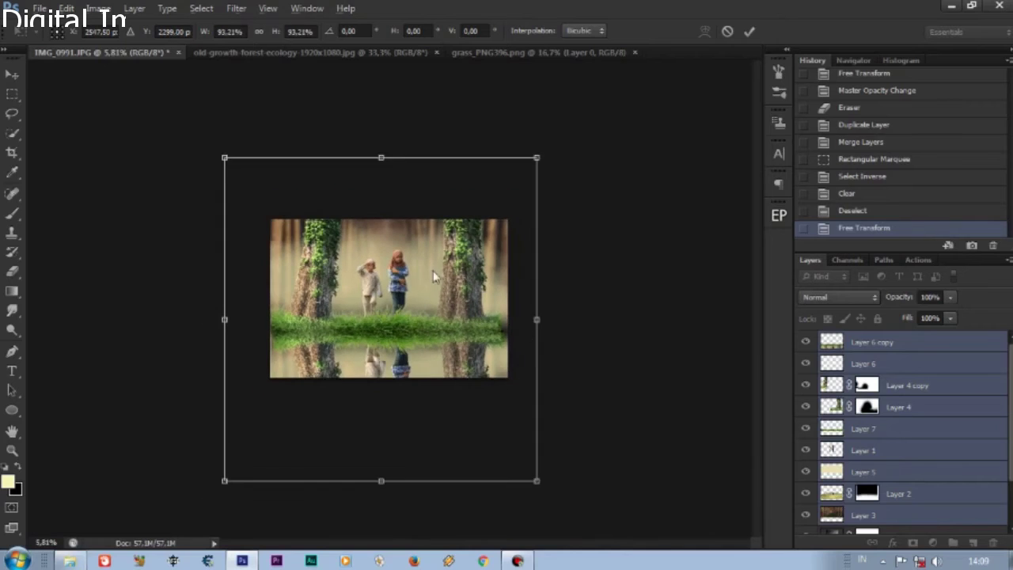
pyautogui.scroll(1, 433, 271)
pyautogui.scroll(-5, 432, 267)
pyautogui.moveTo(499, 435); pyautogui.dragTo(508, 445)
pyautogui.scroll(5, 398, 285)
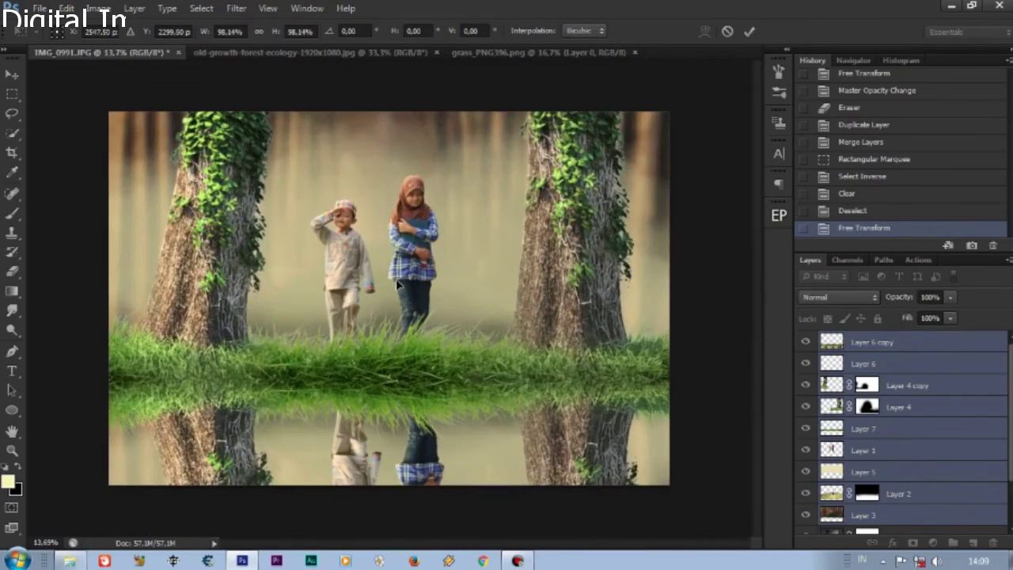
pyautogui.scroll(-1, 407, 264)
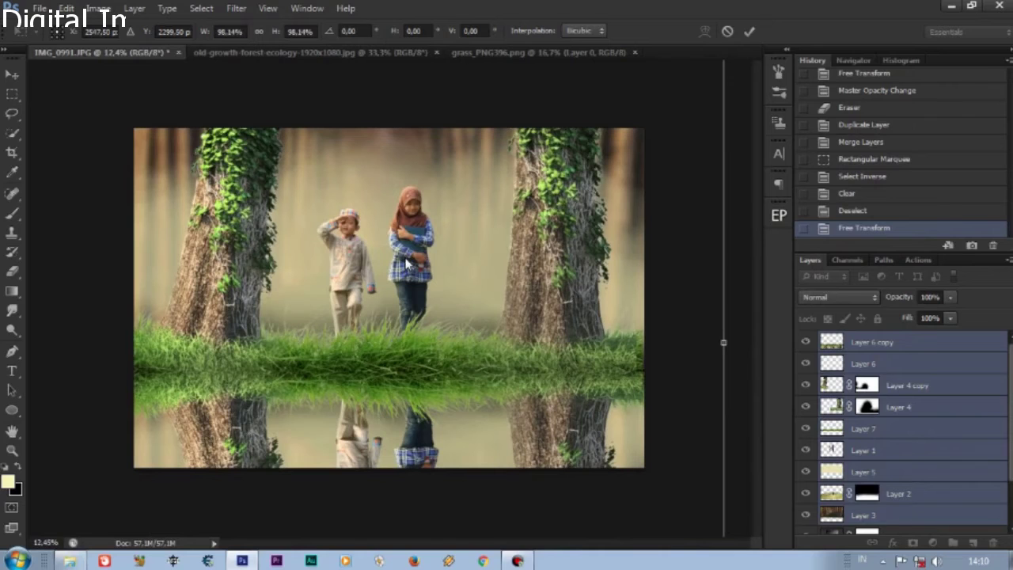
pyautogui.click(749, 31)
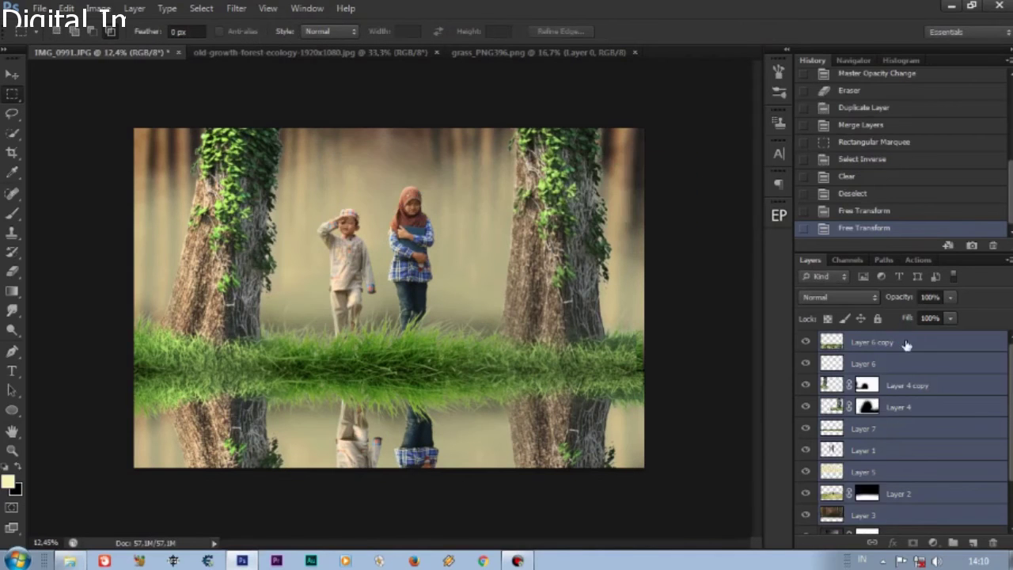
# - Apply a slight Perspective distortion to the Layer 6 copy reflection
pyautogui.click(68, 9)
pyautogui.click(328, 382)
pyautogui.scroll(-4, 450, 301)
pyautogui.moveTo(232, 470); pyautogui.dragTo(219, 472)
pyautogui.scroll(5, 389, 298)
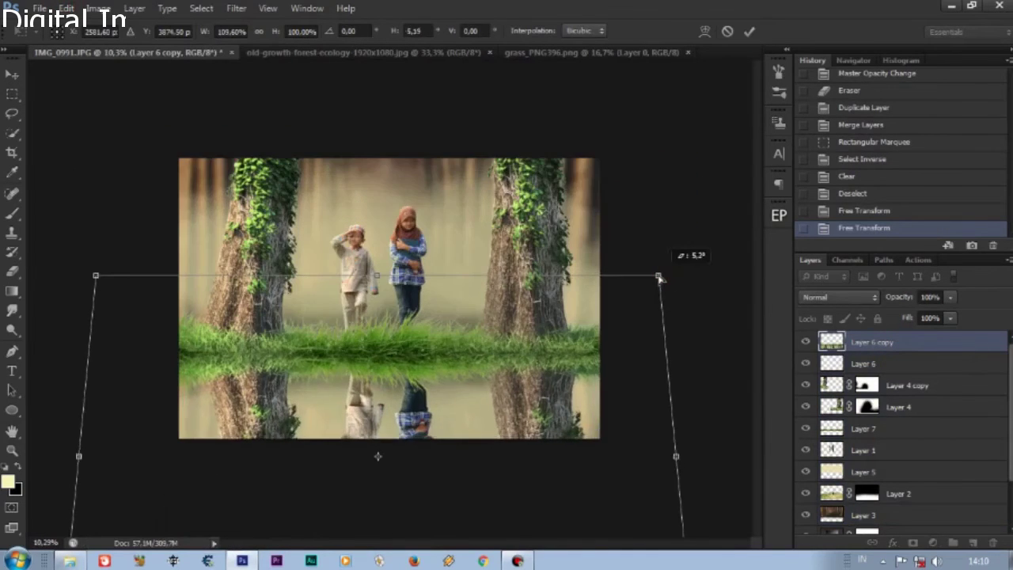
pyautogui.moveTo(645, 277); pyautogui.dragTo(732, 257)
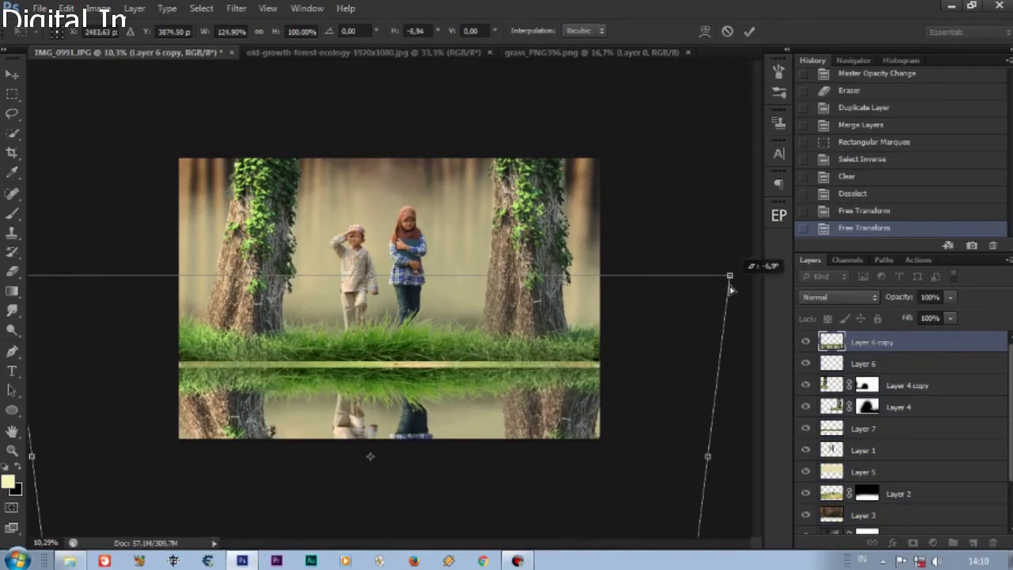
pyautogui.scroll(-5, 501, 386)
pyautogui.moveTo(199, 278); pyautogui.dragTo(233, 278)
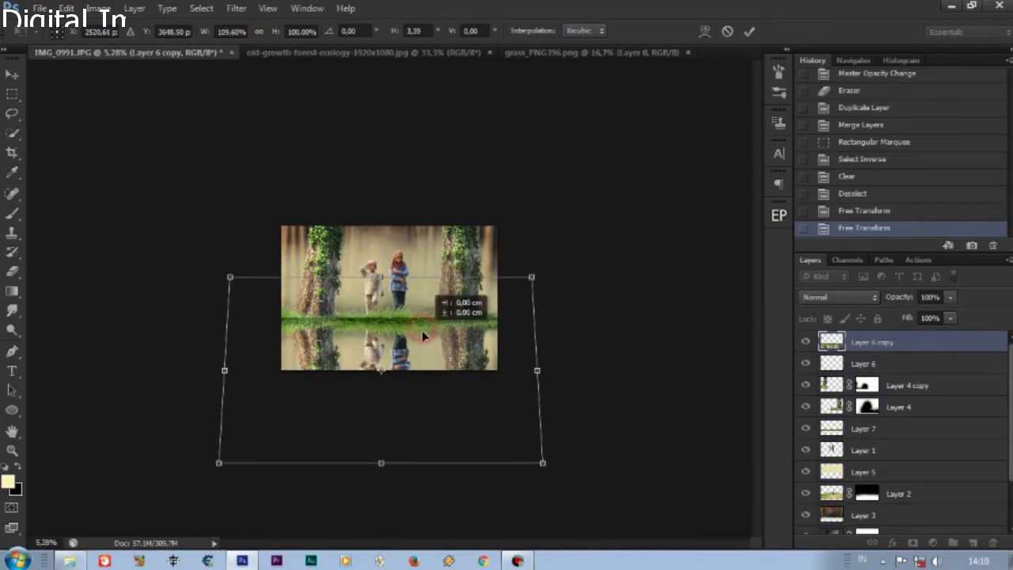
pyautogui.moveTo(543, 476); pyautogui.dragTo(534, 473)
pyautogui.scroll(5, 436, 335)
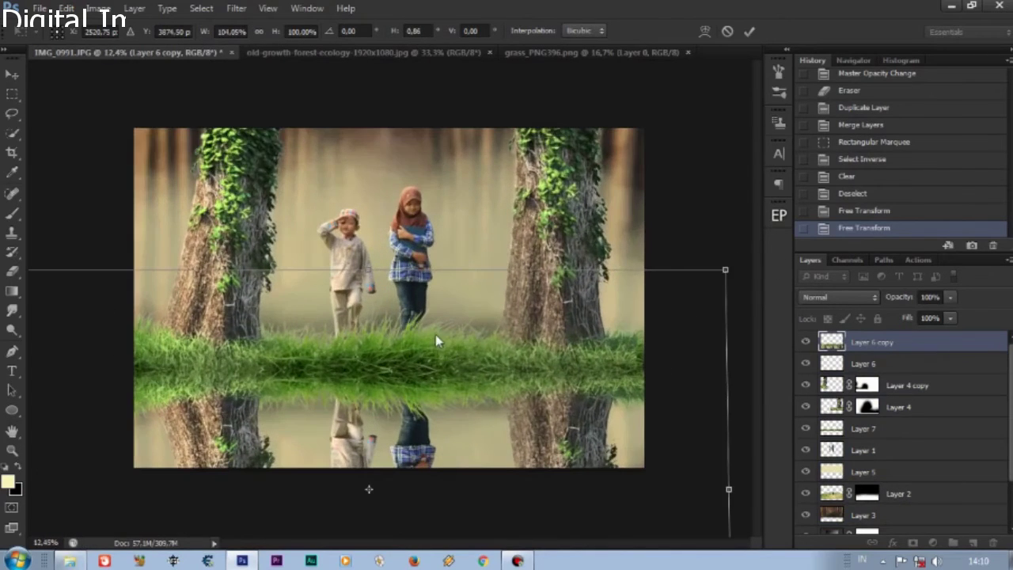
pyautogui.scroll(2, 441, 355)
pyautogui.scroll(-2, 467, 345)
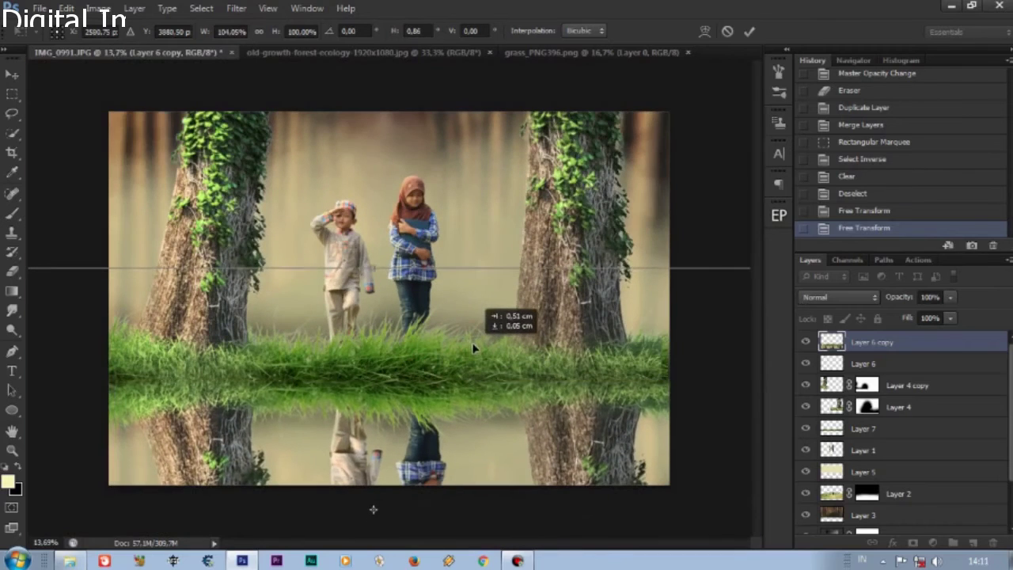
pyautogui.scroll(-3, 472, 339)
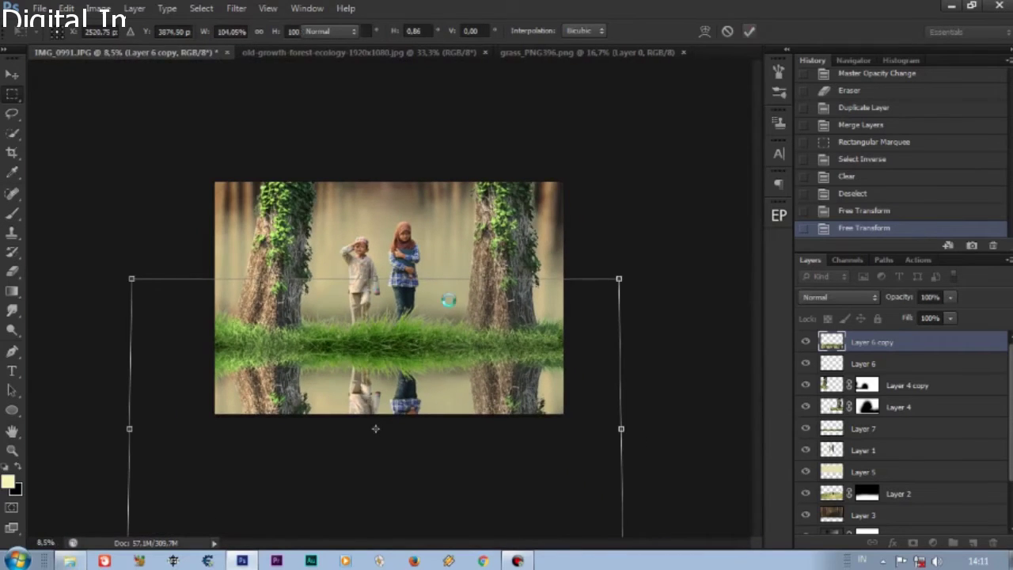
pyautogui.press('Return')
pyautogui.scroll(2, 446, 301)
# - Apply a near-vertical Motion Blur with distance 119 to the reflection
pyautogui.click(236, 8)
pyautogui.click(453, 295)
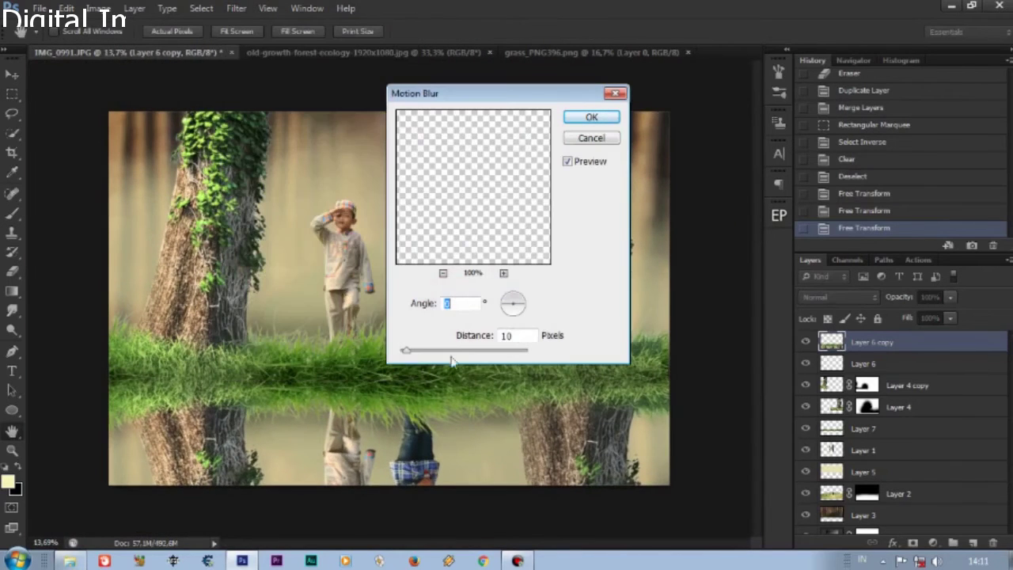
pyautogui.moveTo(409, 355)
pyautogui.mouseDown()
pyautogui.moveTo(448, 351)
pyautogui.moveTo(433, 356)
pyautogui.mouseUp()
pyautogui.click(515, 299)
pyautogui.moveTo(519, 99); pyautogui.dragTo(884, 93)
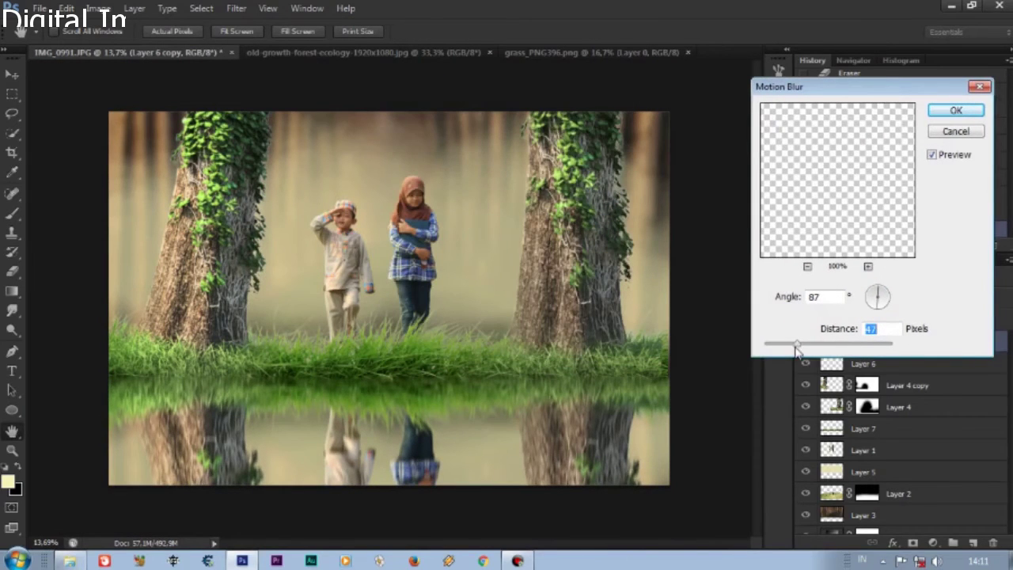
pyautogui.moveTo(805, 351)
pyautogui.mouseDown()
pyautogui.moveTo(842, 343)
pyautogui.moveTo(817, 346)
pyautogui.mouseUp()
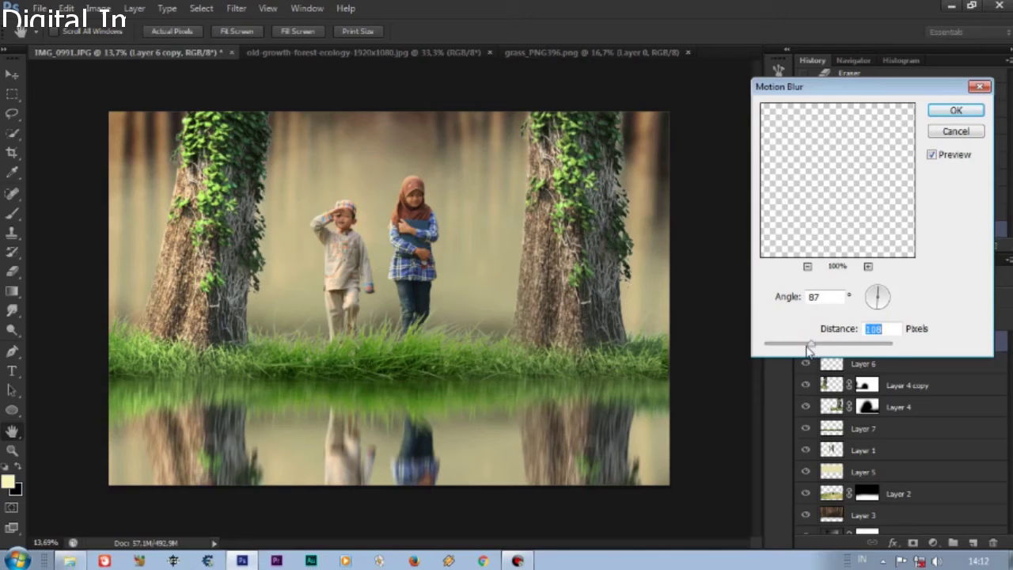
pyautogui.moveTo(808, 351); pyautogui.dragTo(812, 351)
pyautogui.moveTo(878, 295); pyautogui.dragTo(879, 290)
pyautogui.moveTo(810, 345); pyautogui.dragTo(814, 346)
pyautogui.press('Return')
# - Free Transform the blurred reflection to stretch it slightly taller
pyautogui.click(67, 8)
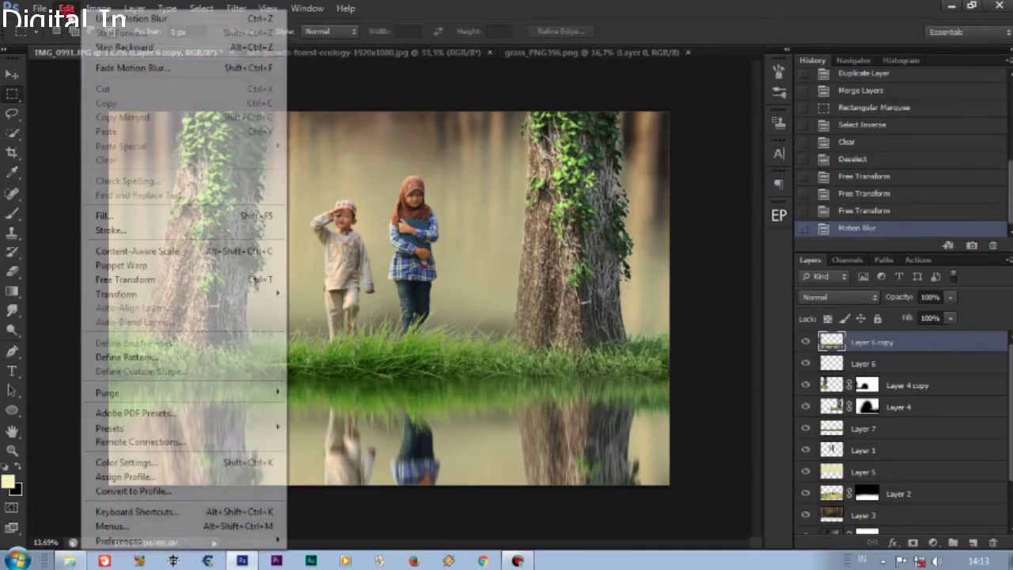
pyautogui.click(87, 277)
pyautogui.moveTo(366, 265); pyautogui.dragTo(366, 257)
pyautogui.click(749, 32)
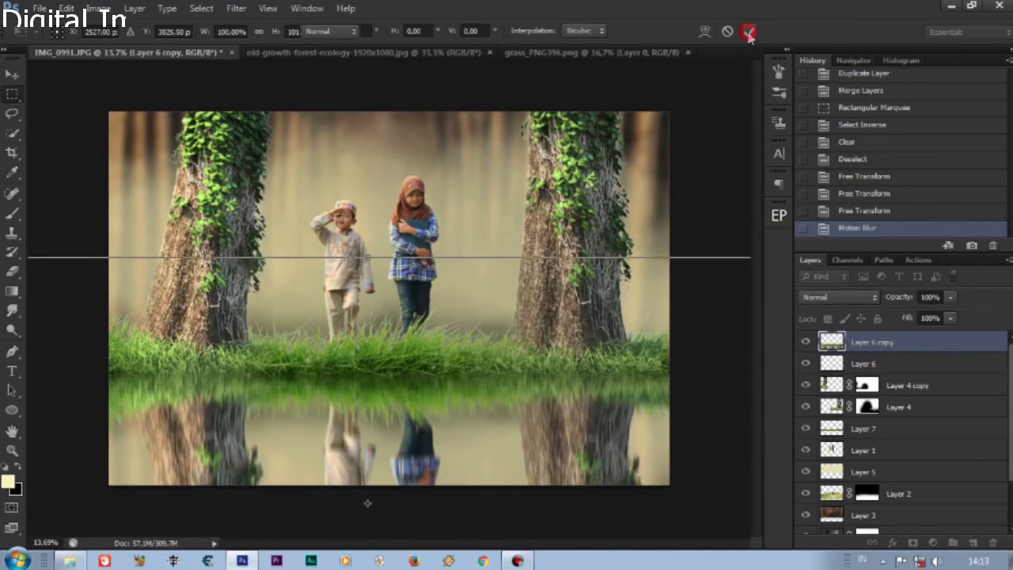
pyautogui.scroll(-1, 355, 201)
pyautogui.scroll(3, 355, 202)
# - Add a 90° linear Gradient Fill layer to darken the lower scene, reverting a trial Exclusion blend
pyautogui.scroll(-3, 355, 202)
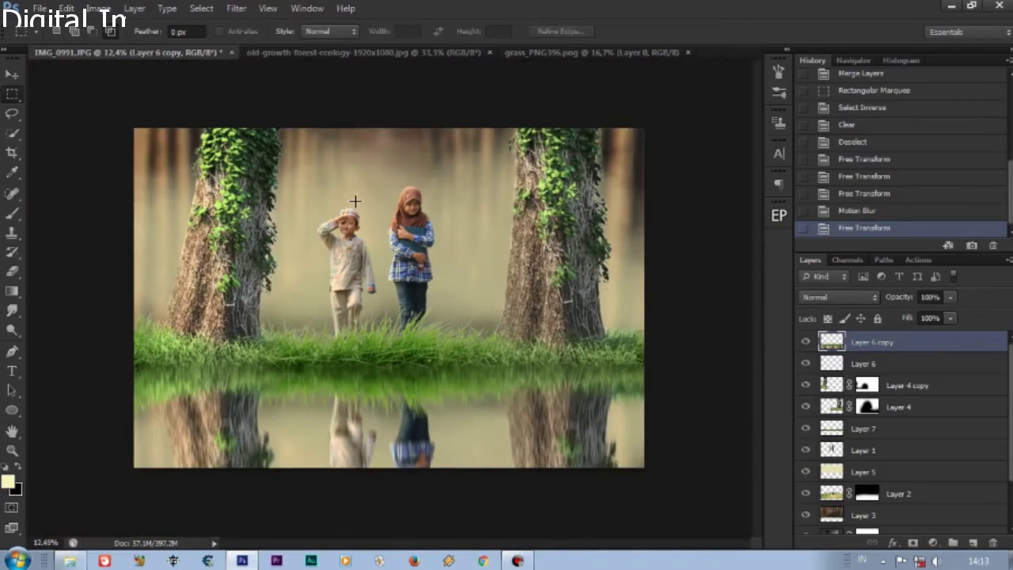
pyautogui.scroll(1, 354, 202)
pyautogui.click(933, 543)
pyautogui.click(890, 233)
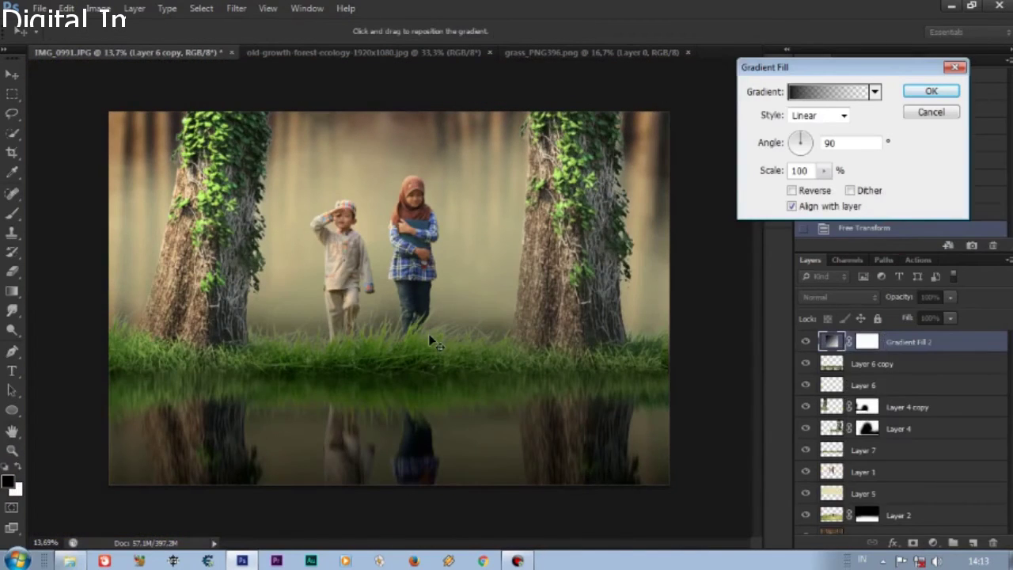
pyautogui.click(932, 91)
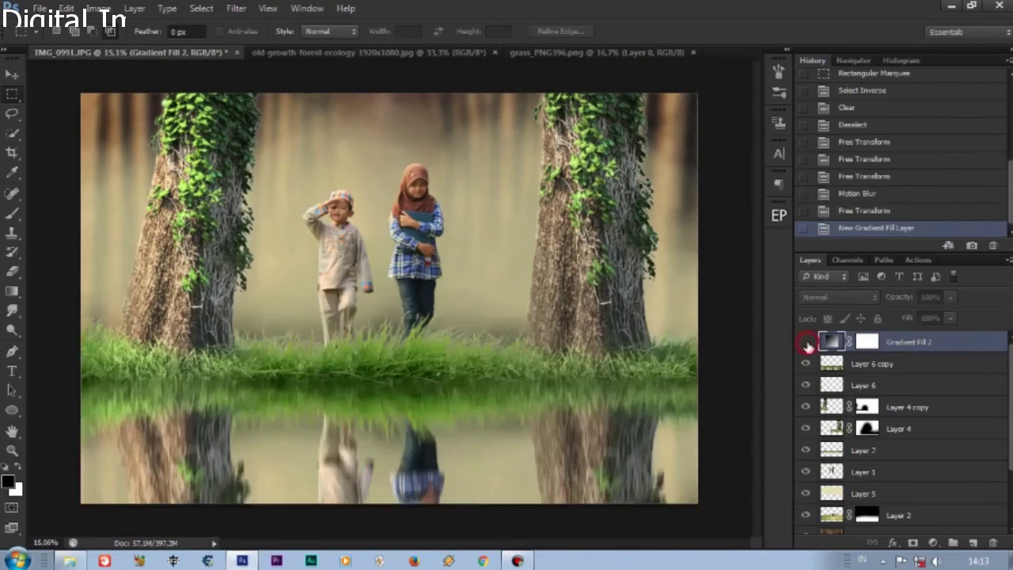
pyautogui.click(837, 297)
pyautogui.hotkey('ctrl', 'z')
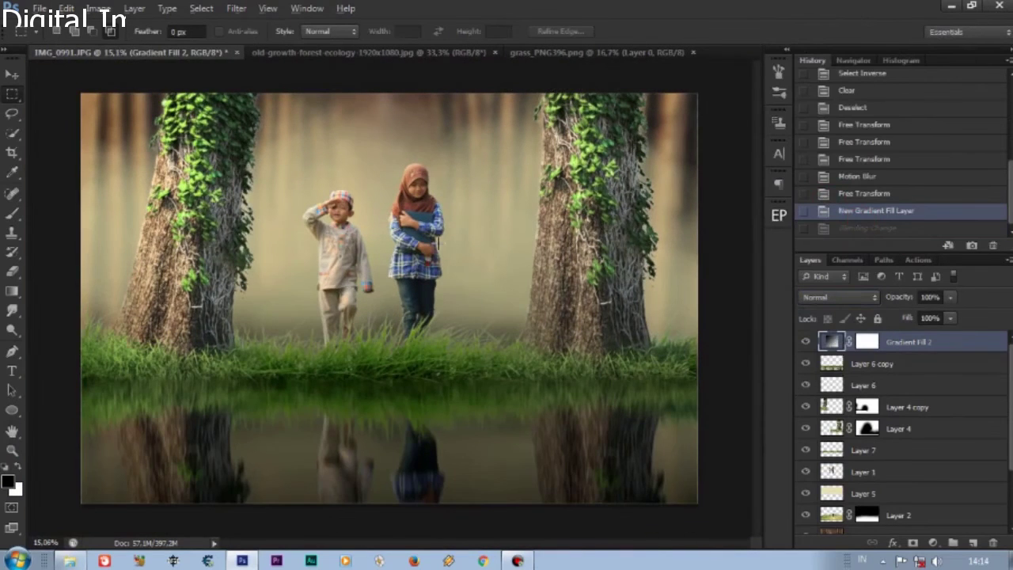
pyautogui.hotkey('ctrl', '+')
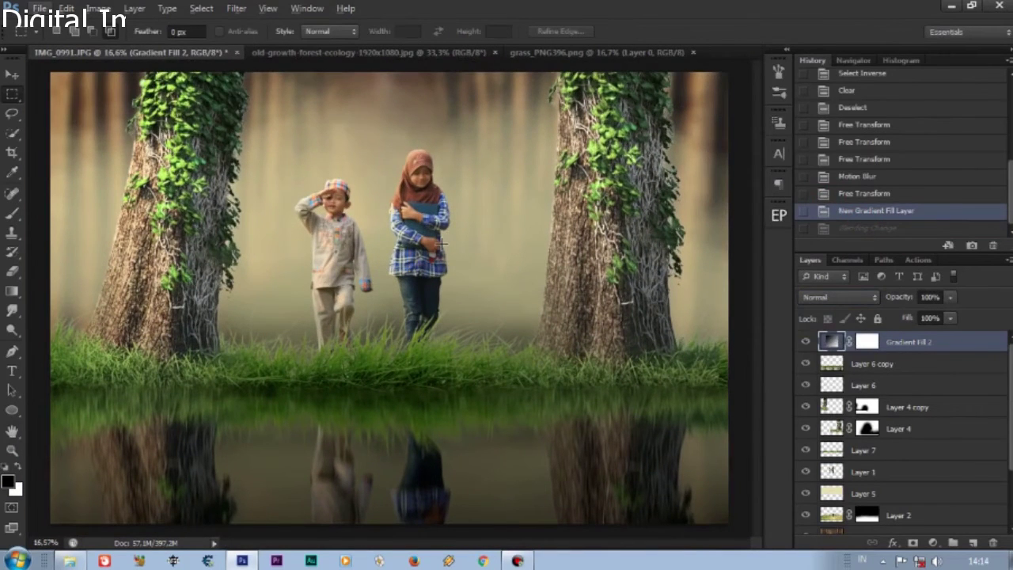
# - Try a Radial Blur on the Layer 6 copy reflection, then revert it
pyautogui.click(833, 368)
pyautogui.click(235, 8)
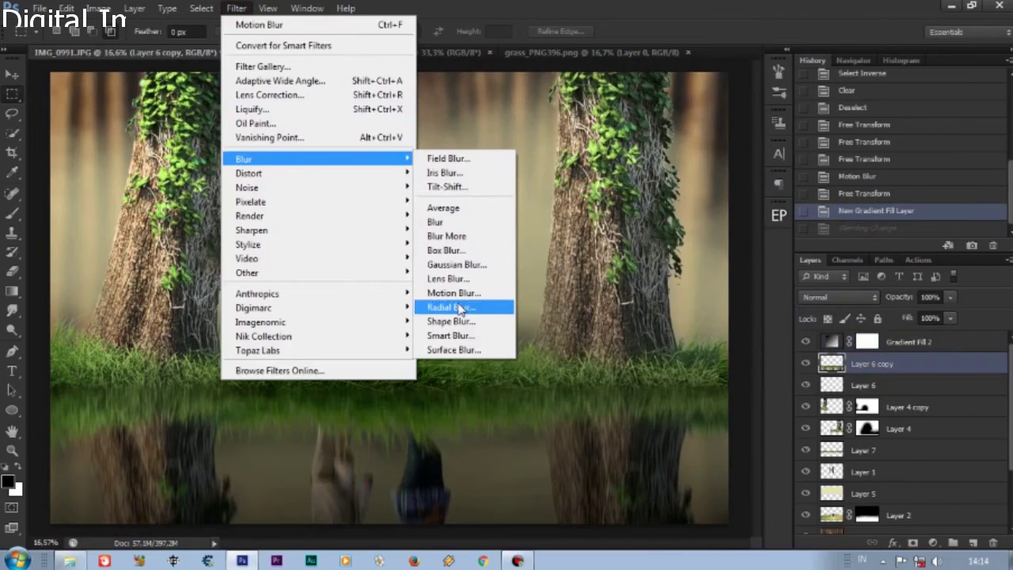
pyautogui.click(463, 309)
pyautogui.click(559, 151)
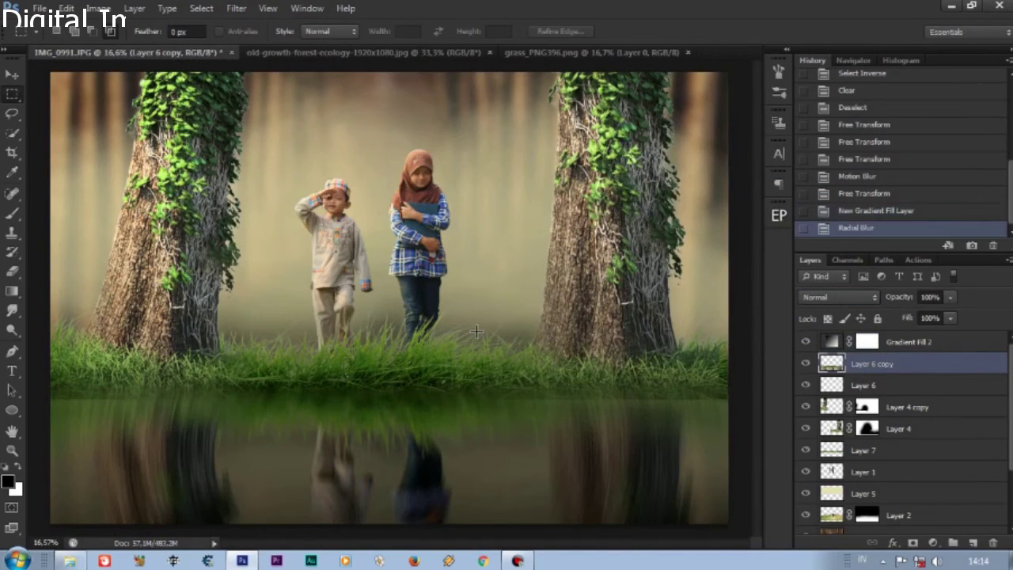
pyautogui.click(873, 212)
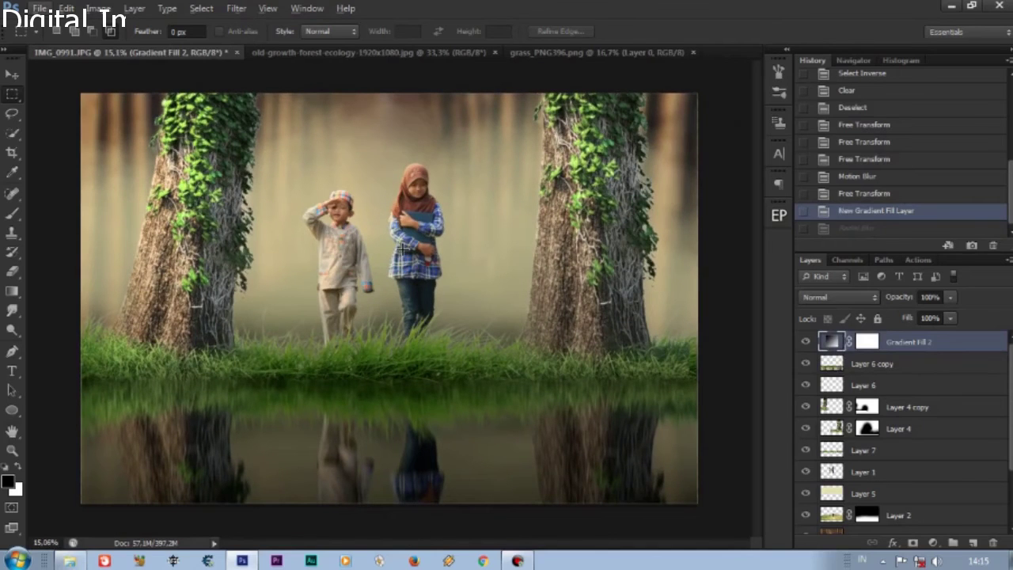
pyautogui.scroll(-1, 489, 234)
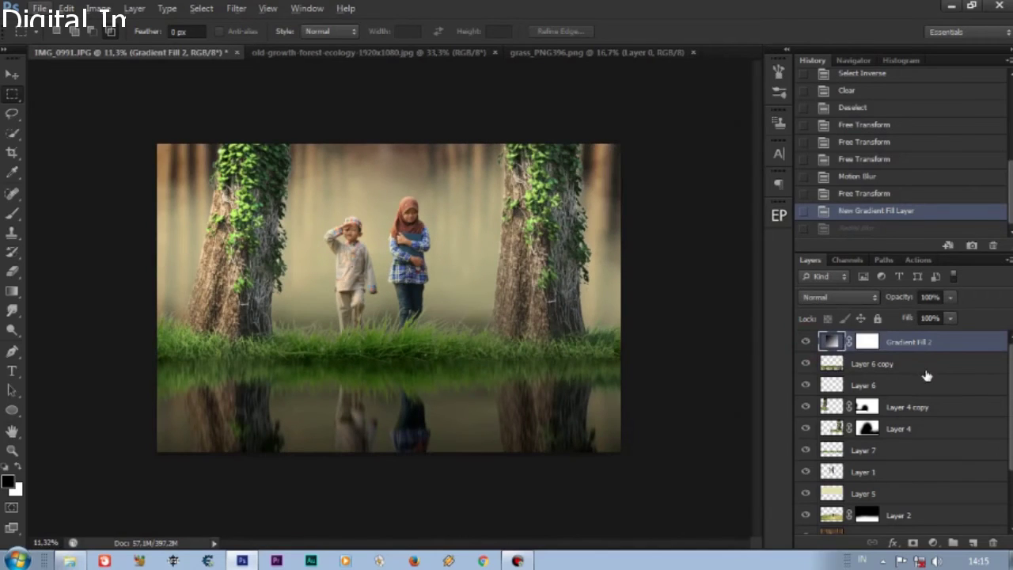
# - Widen the Layer 6 copy reflection slightly with a small Free Transform skew
pyautogui.scroll(-3, 871, 427)
pyautogui.click(806, 414)
pyautogui.click(806, 414)
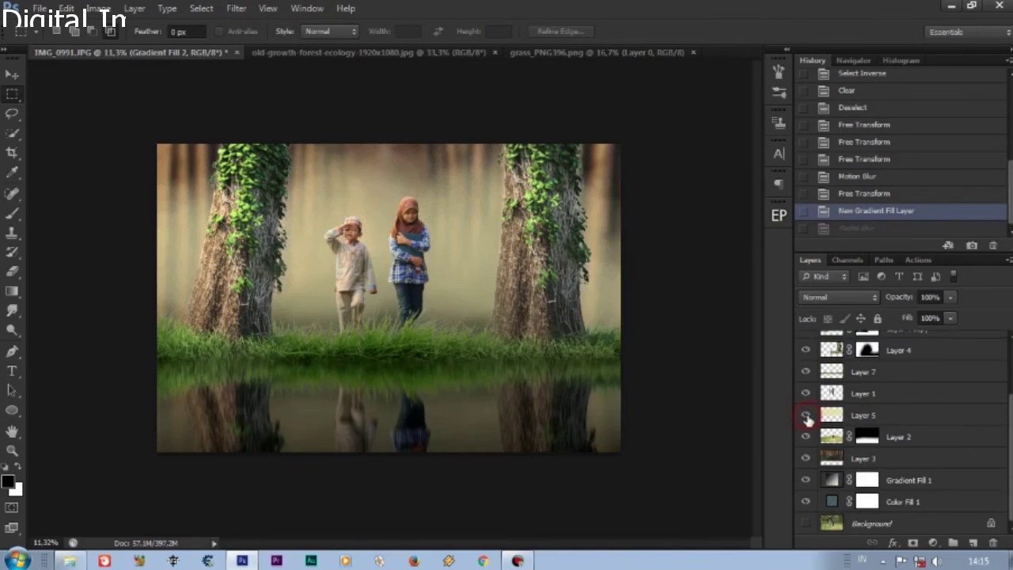
pyautogui.scroll(3, 871, 412)
pyautogui.click(871, 363)
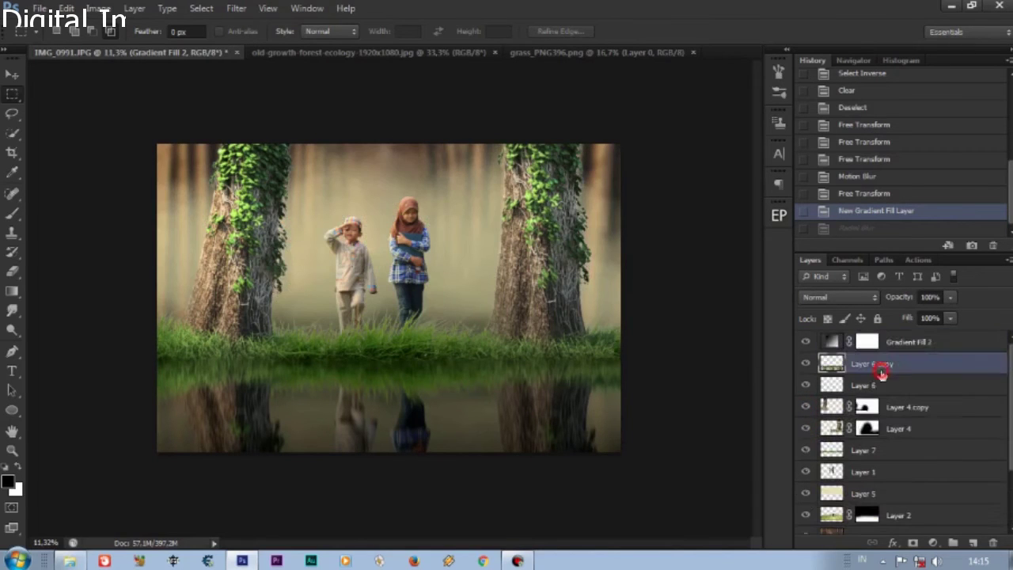
pyautogui.click(66, 8)
pyautogui.click(135, 281)
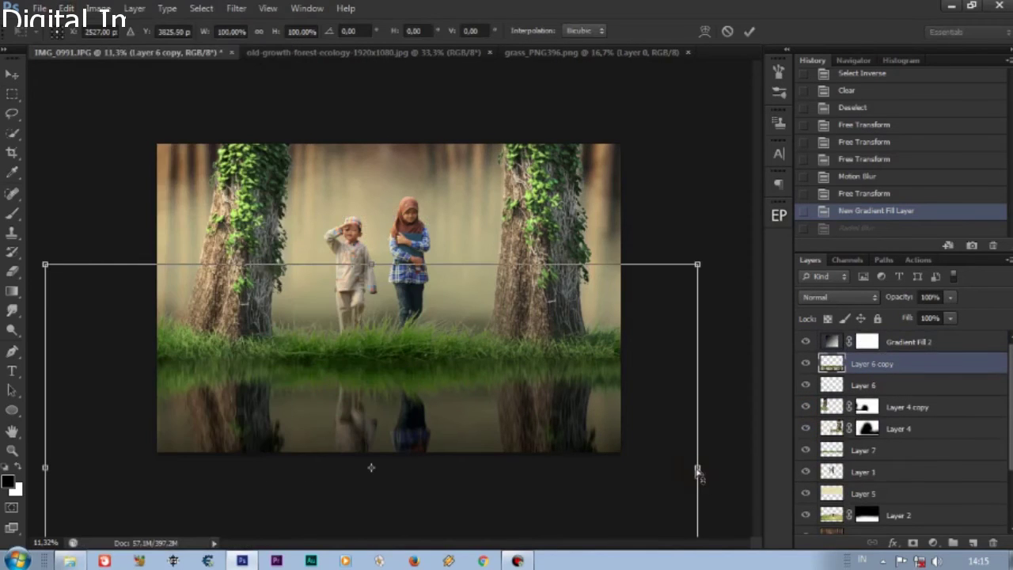
pyautogui.moveTo(697, 264); pyautogui.dragTo(700, 272)
pyautogui.press('Return')
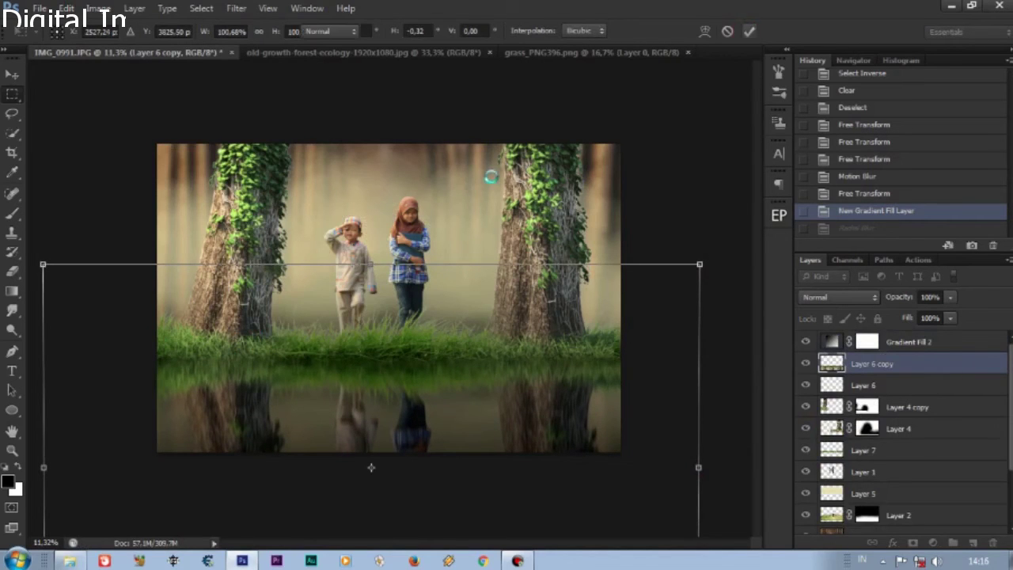
# - Stretch Layer 5 vertically past the top and bottom of the scene
pyautogui.scroll(-1, 863, 443)
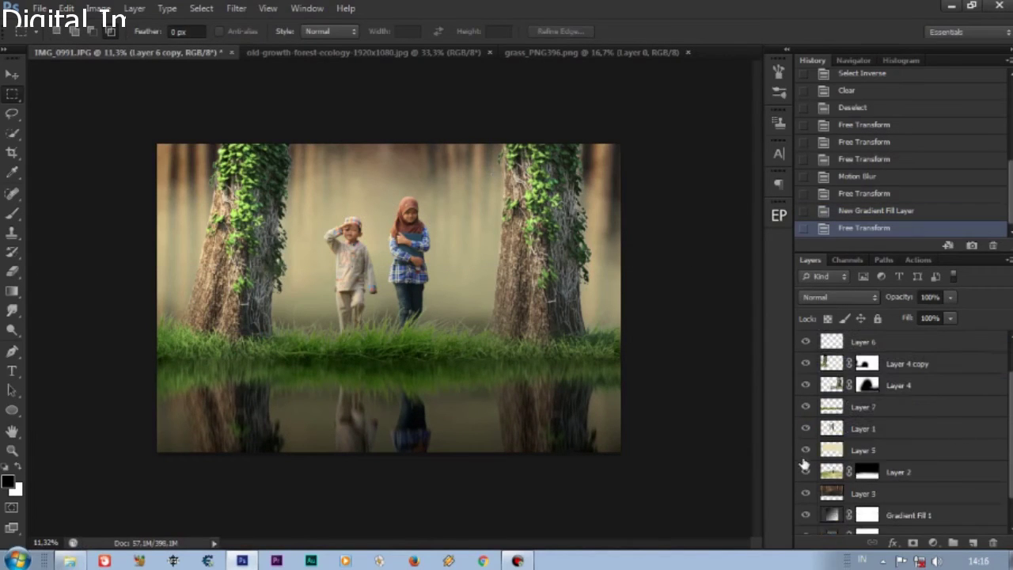
pyautogui.click(863, 450)
pyautogui.click(66, 8)
pyautogui.click(110, 289)
pyautogui.moveTo(375, 124)
pyautogui.mouseDown()
pyautogui.moveTo(375, 155)
pyautogui.moveTo(375, 135)
pyautogui.mouseUp()
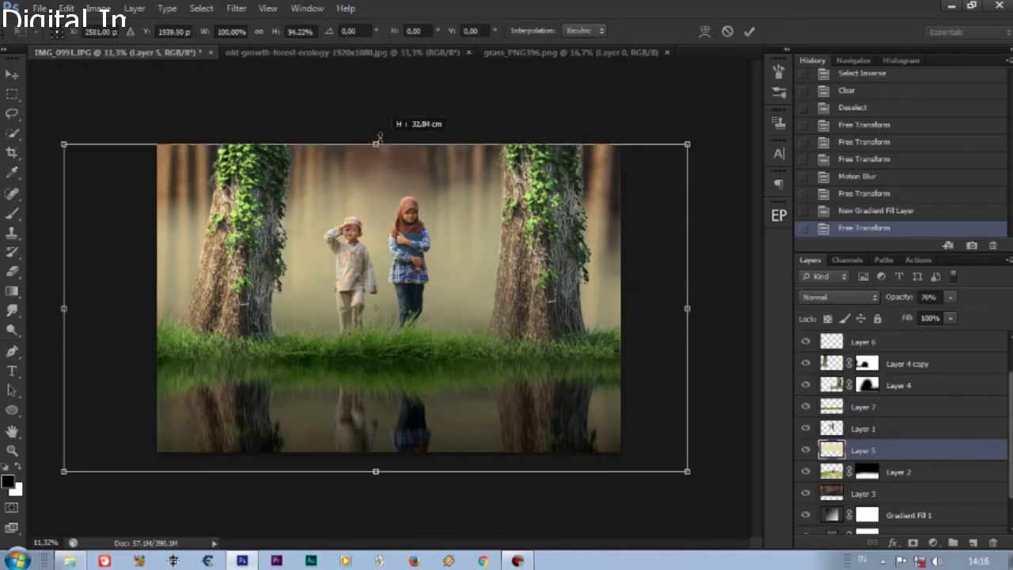
pyautogui.hotkey('ctrl', '-')
pyautogui.moveTo(385, 385); pyautogui.dragTo(421, 269)
pyautogui.moveTo(383, 235); pyautogui.dragTo(384, 211)
pyautogui.moveTo(383, 362); pyautogui.dragTo(383, 414)
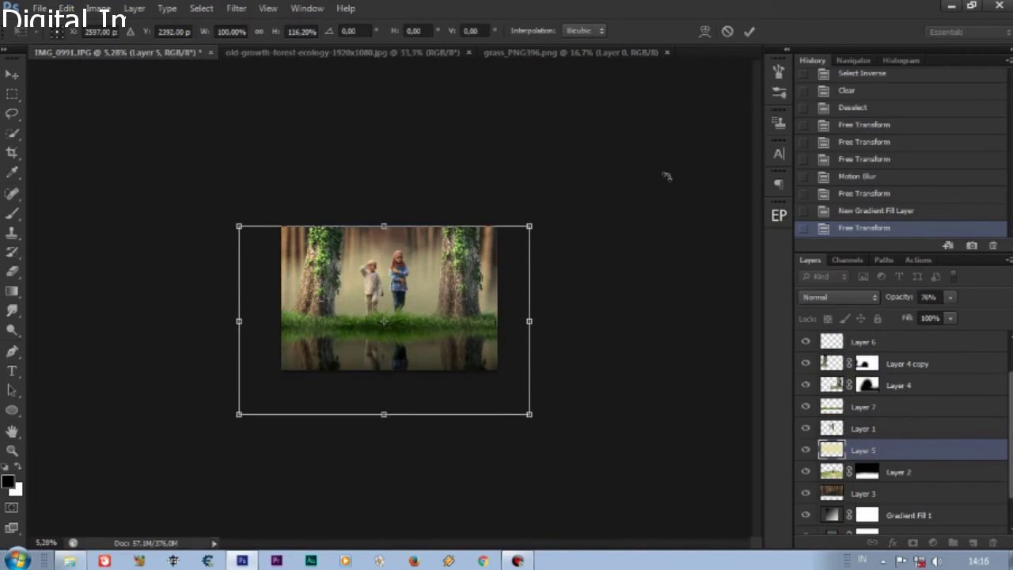
pyautogui.press('Return')
pyautogui.scroll(3, 411, 234)
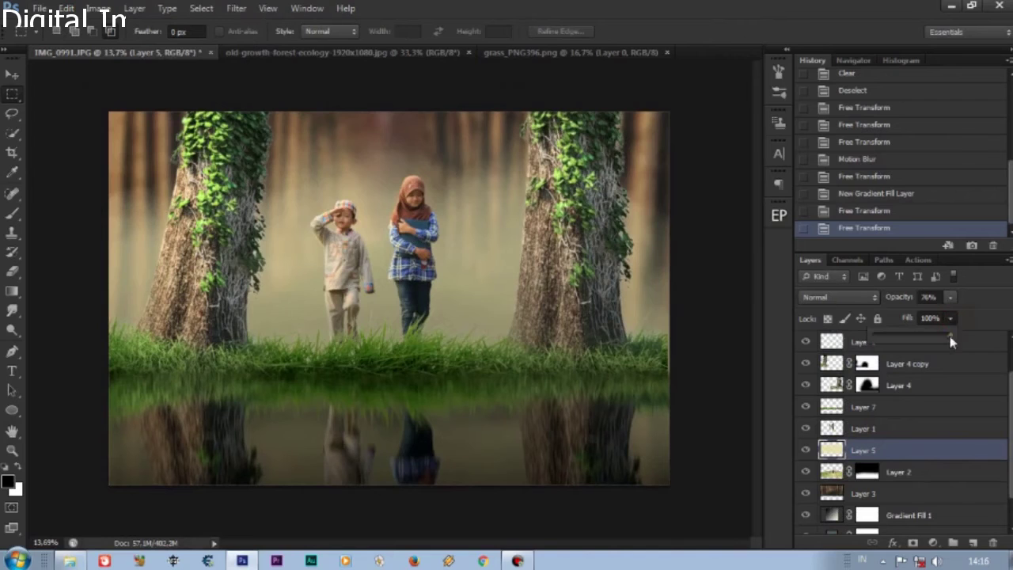
# - Step back to the last Layer 5 transform and add a layer mask to Layer 5
pyautogui.moveTo(950, 341); pyautogui.dragTo(923, 341)
pyautogui.click(874, 212)
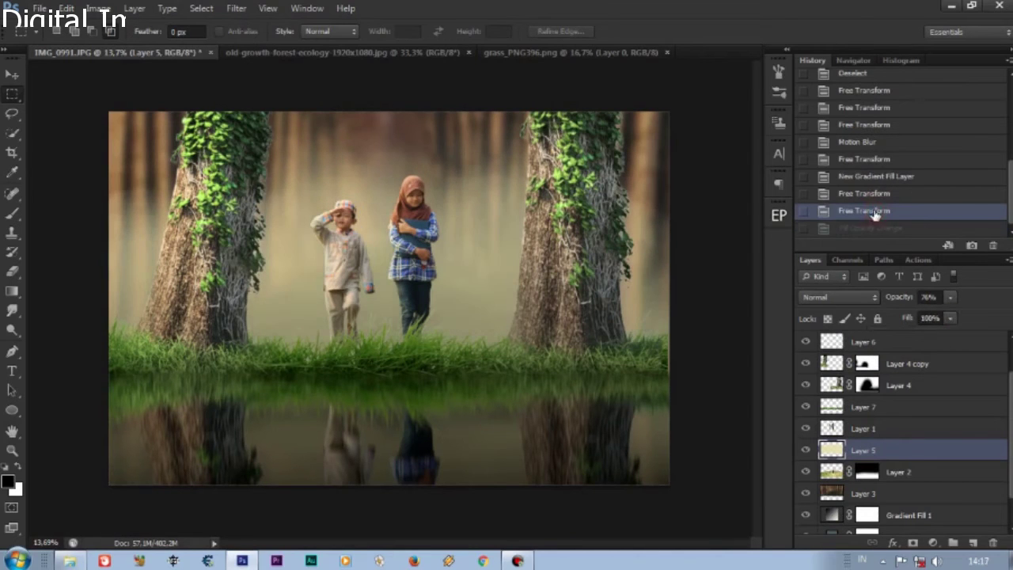
pyautogui.scroll(-1, 477, 235)
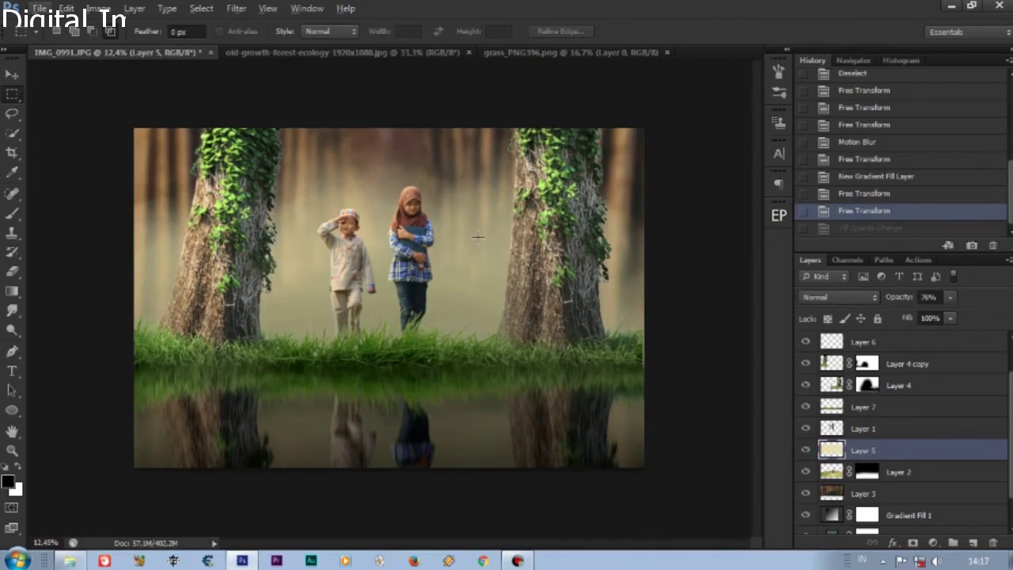
pyautogui.scroll(2, 477, 236)
pyautogui.scroll(-1, 436, 214)
pyautogui.scroll(-2, 392, 194)
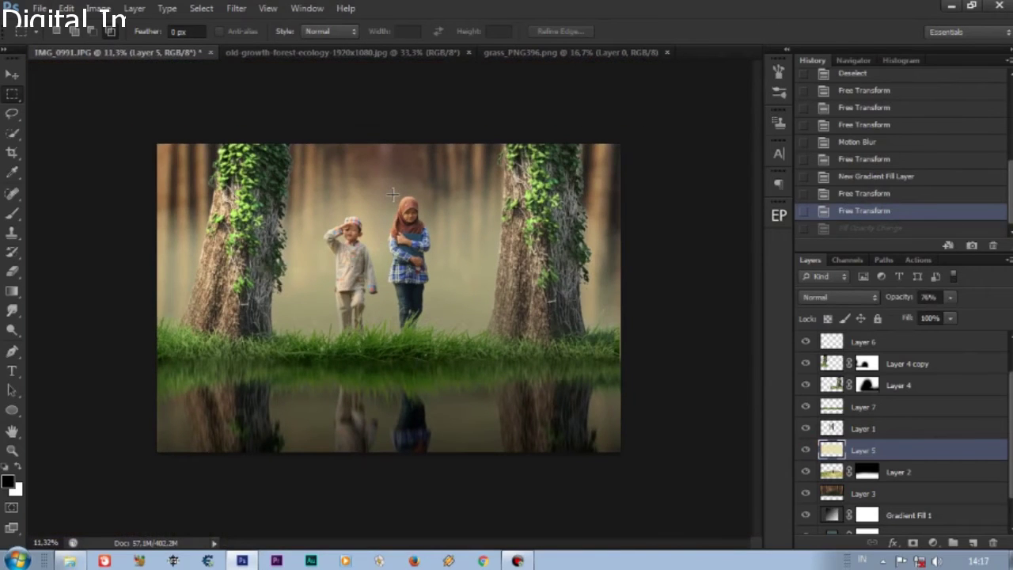
pyautogui.click(913, 543)
# - Paint soft black brush strokes across the top and top-left of the Layer 5 mask
pyautogui.press('b')
pyautogui.rightClick(242, 190)
pyautogui.press('Return')
pyautogui.moveTo(313, 237); pyautogui.dragTo(475, 246)
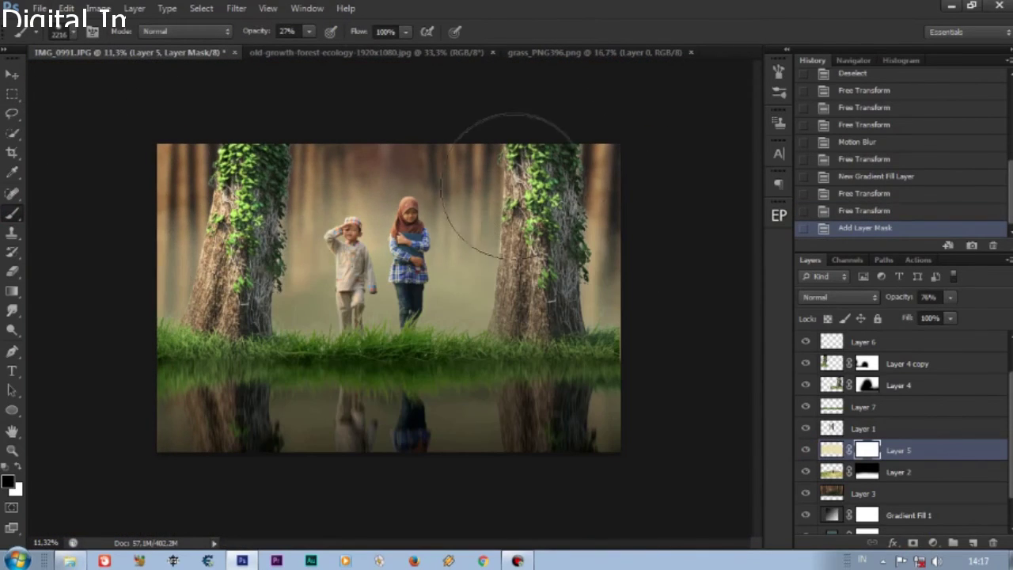
pyautogui.moveTo(135, 158); pyautogui.dragTo(169, 169)
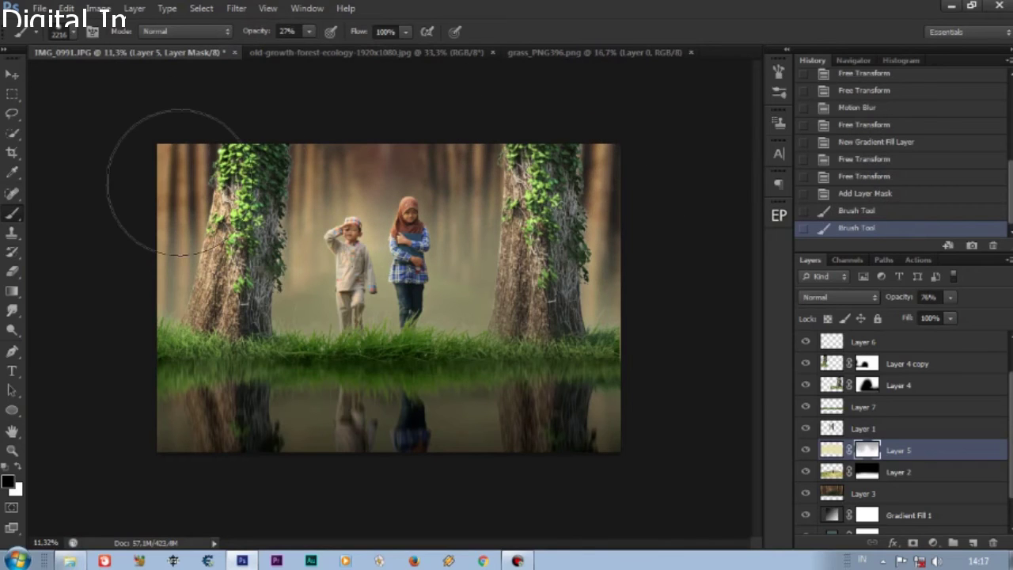
pyautogui.moveTo(565, 159); pyautogui.dragTo(373, 103)
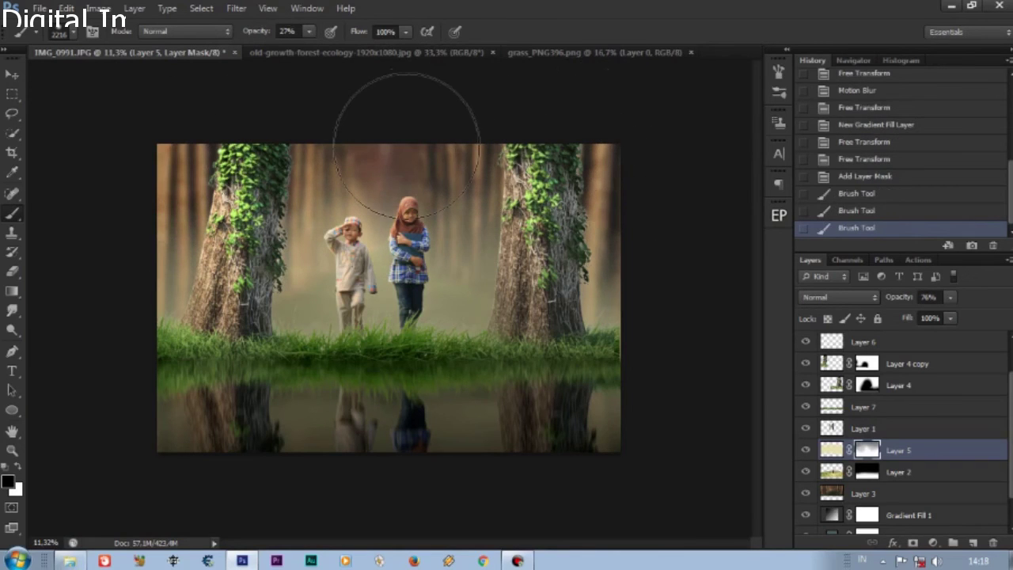
pyautogui.moveTo(124, 193); pyautogui.dragTo(413, 127)
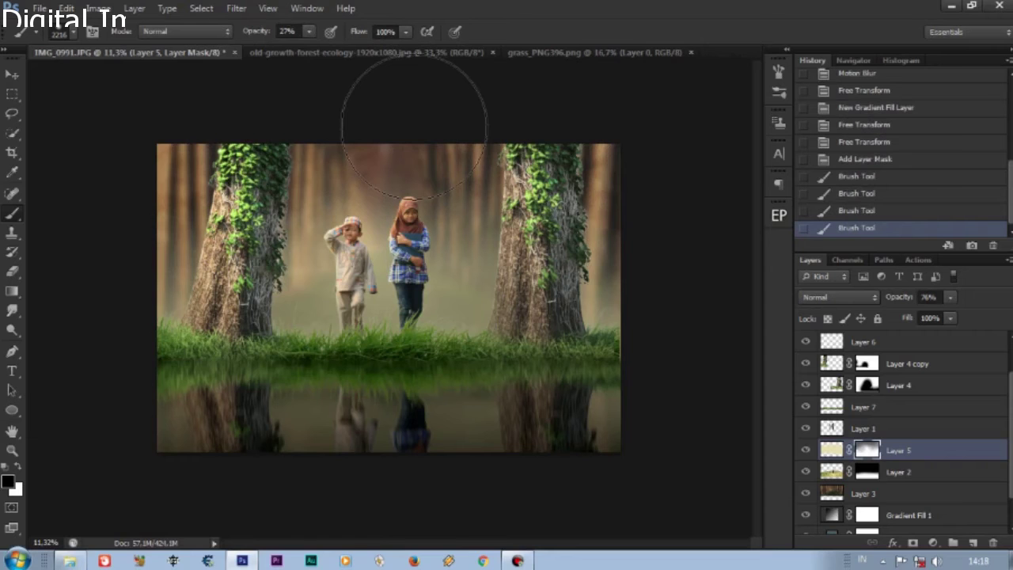
pyautogui.hotkey('ctrl', '+')
pyautogui.hotkey('ctrl', '-')
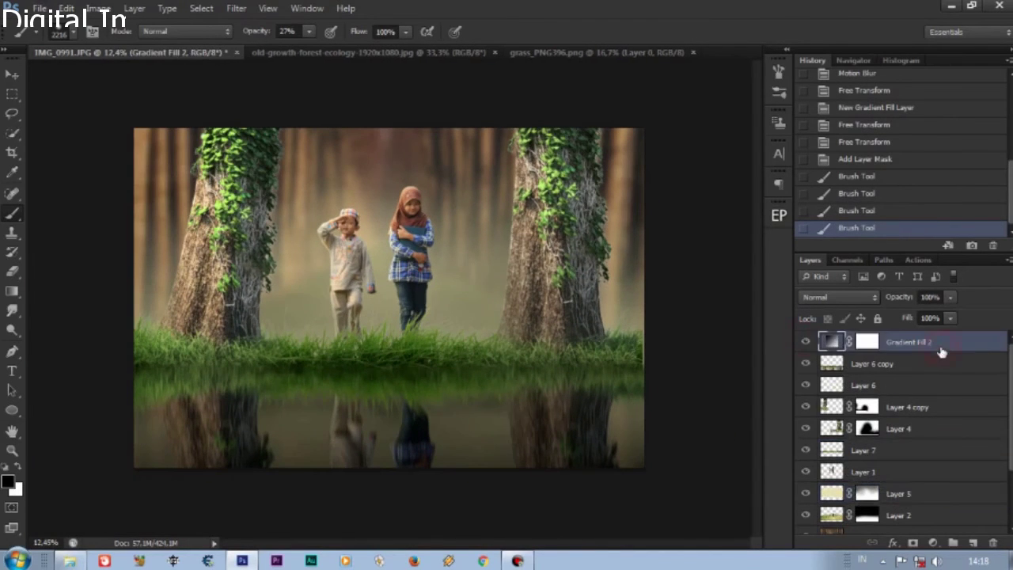
# - Set the foreground colour to pale cream #fdf1da
pyautogui.click(8, 483)
pyautogui.click(294, 267)
pyautogui.click(631, 119)
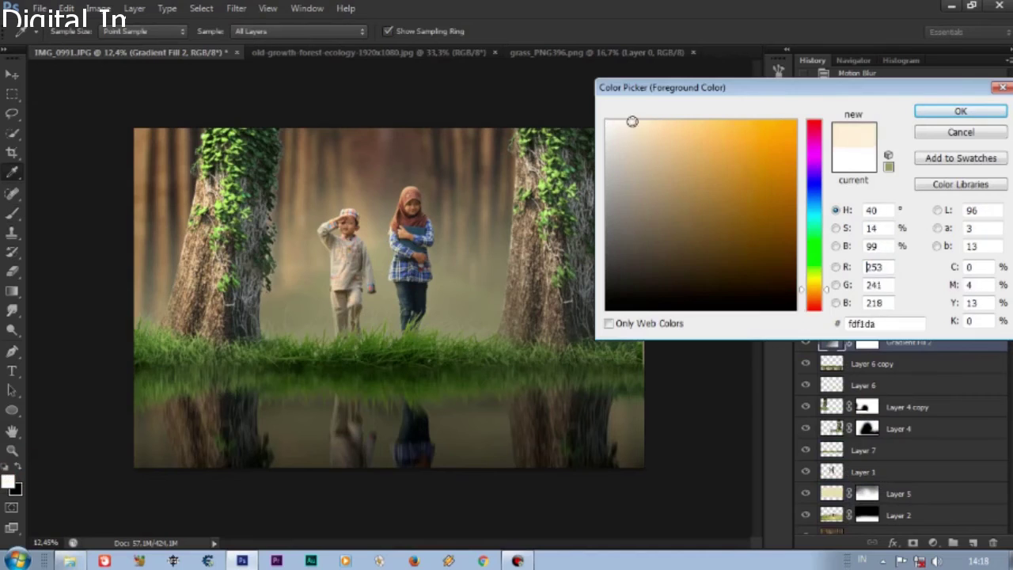
pyautogui.press('Return')
# - Add a cream radial Gradient Fill 3 at 61.39°, glowing from the top-left
pyautogui.click(933, 543)
pyautogui.click(916, 229)
pyautogui.moveTo(343, 235); pyautogui.dragTo(142, 139)
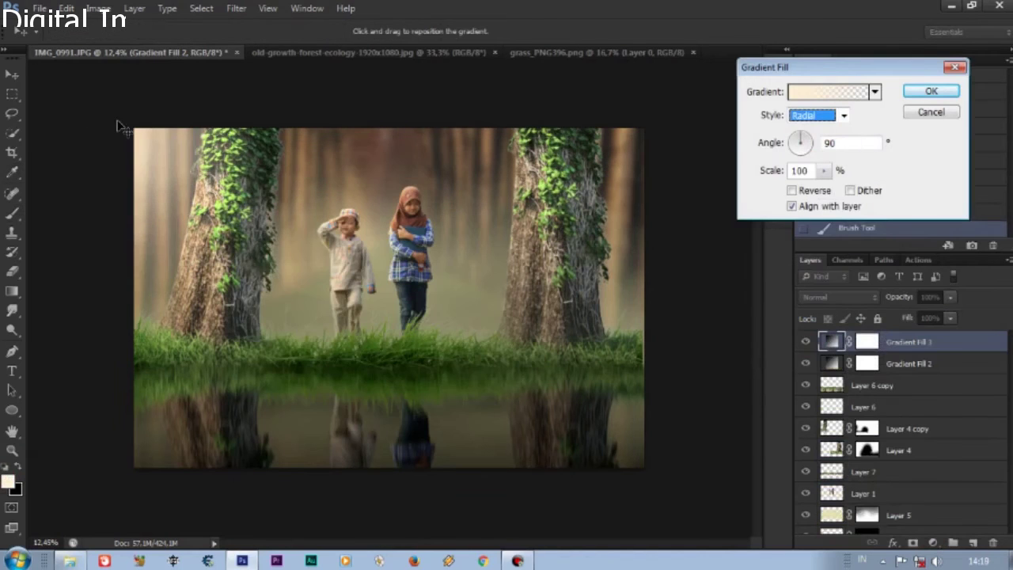
pyautogui.moveTo(564, 157)
pyautogui.mouseDown()
pyautogui.moveTo(278, 187)
pyautogui.moveTo(193, 139)
pyautogui.mouseUp()
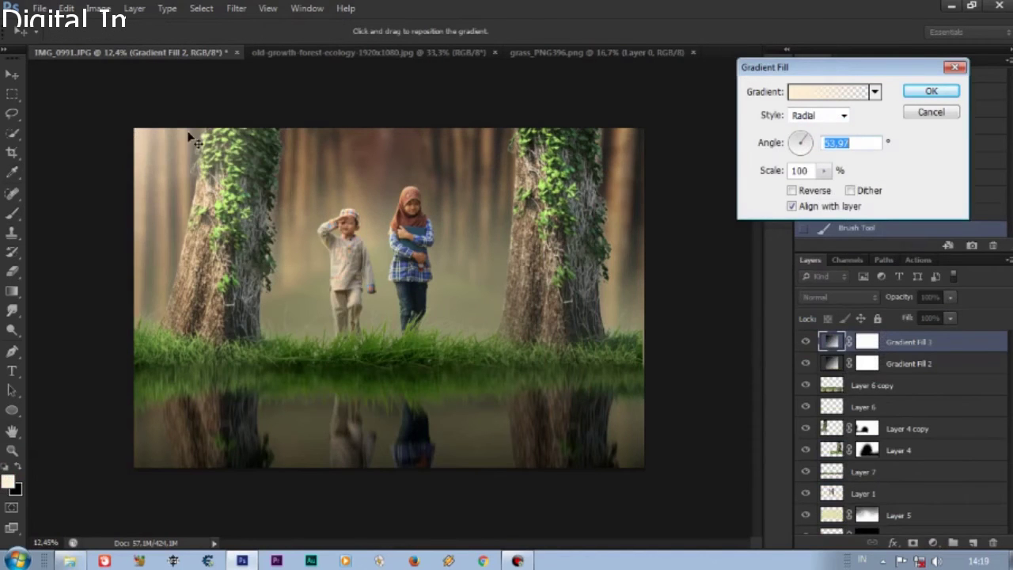
pyautogui.click(803, 138)
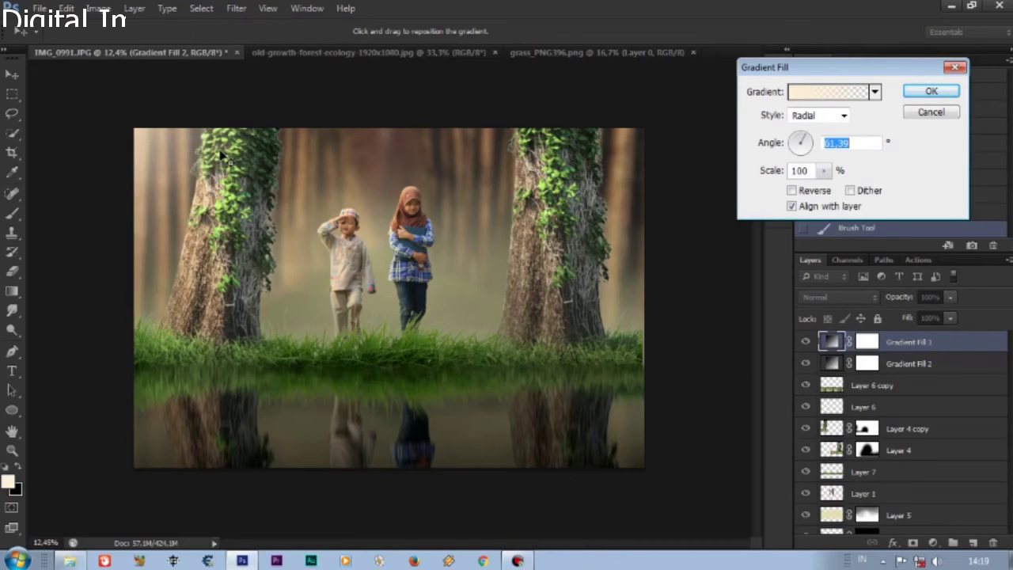
pyautogui.moveTo(158, 154)
pyautogui.mouseDown()
pyautogui.moveTo(161, 165)
pyautogui.moveTo(191, 159)
pyautogui.mouseUp()
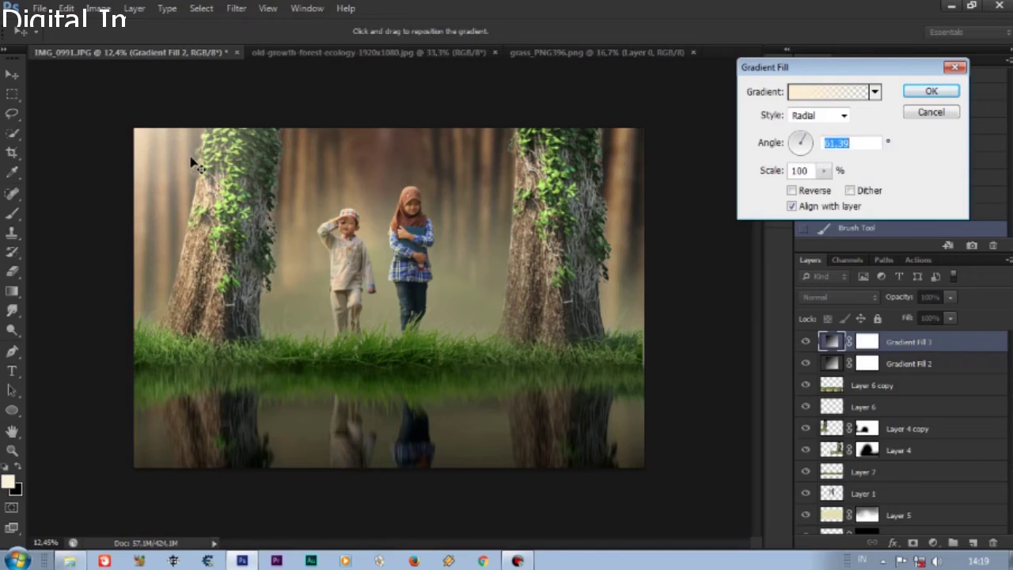
pyautogui.click(932, 92)
pyautogui.hotkey('ctrl', '-')
pyautogui.click(806, 342)
pyautogui.click(806, 342)
pyautogui.click(806, 342)
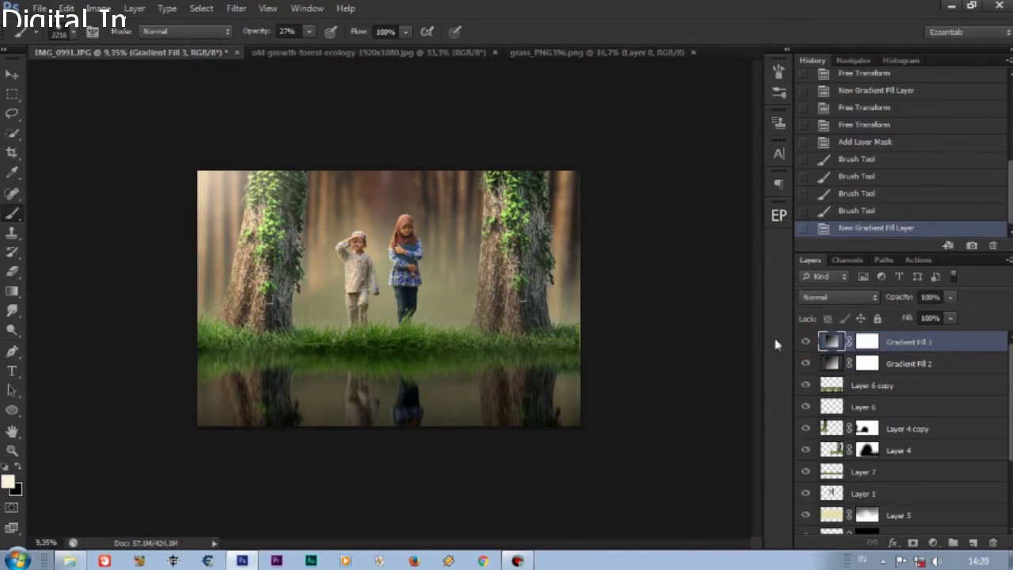
pyautogui.hotkey('ctrl', '+')
# - Flatten the image, duplicate it as Background copy, and start Lighting Effects on the copy
pyautogui.rightClick(910, 342)
pyautogui.click(863, 467)
pyautogui.rightClick(879, 342)
pyautogui.click(886, 357)
pyautogui.press('Return')
pyautogui.hotkey('ctrl', '-')
pyautogui.click(237, 8)
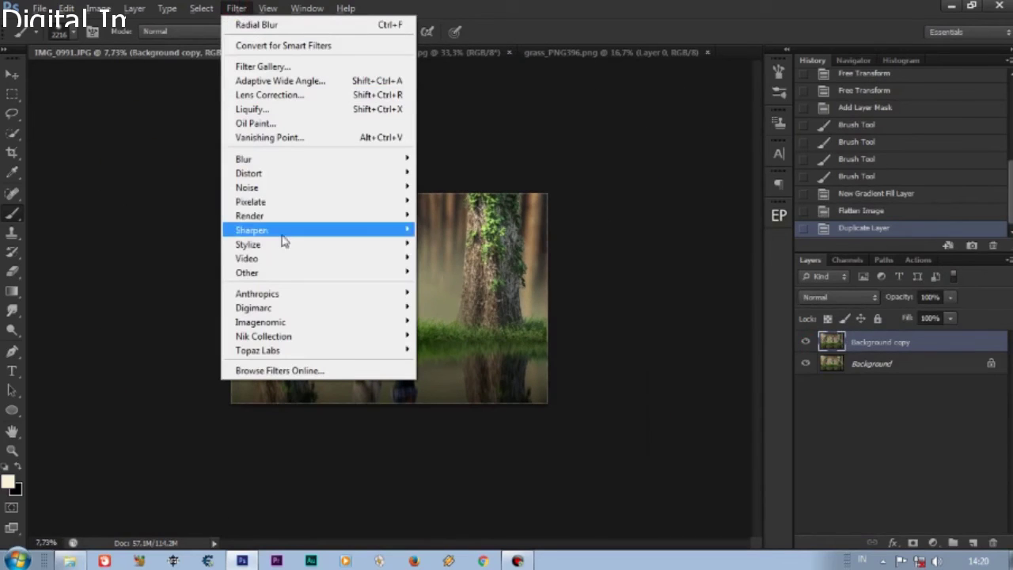
pyautogui.click(451, 275)
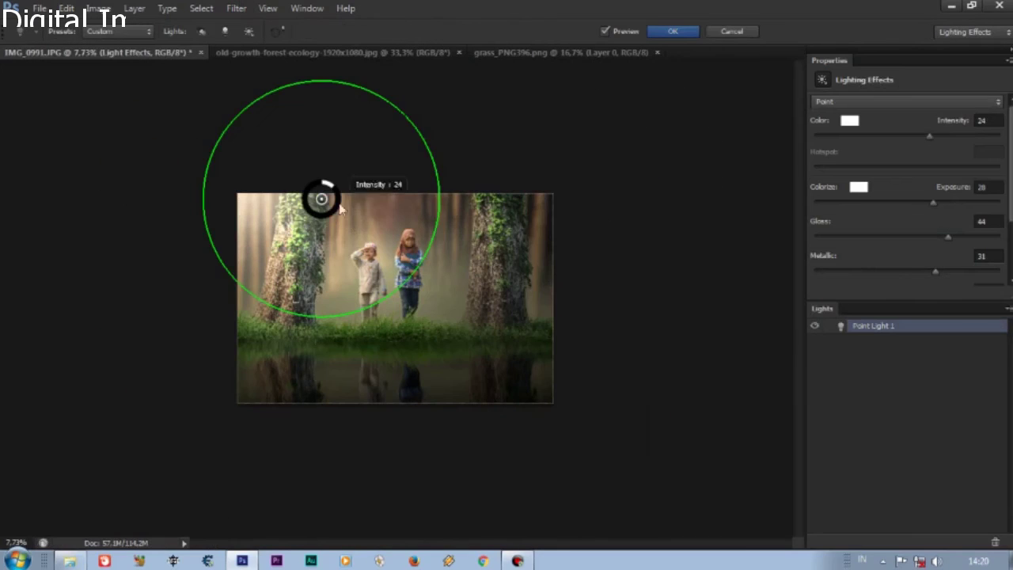
# - Position the Point light above the left tree and size its radius ring
pyautogui.moveTo(322, 198); pyautogui.dragTo(255, 188)
pyautogui.moveTo(373, 153); pyautogui.dragTo(458, 145)
pyautogui.moveTo(256, 188)
pyautogui.mouseDown()
pyautogui.moveTo(248, 166)
pyautogui.moveTo(404, 199)
pyautogui.mouseUp()
pyautogui.moveTo(568, 109); pyautogui.dragTo(511, 131)
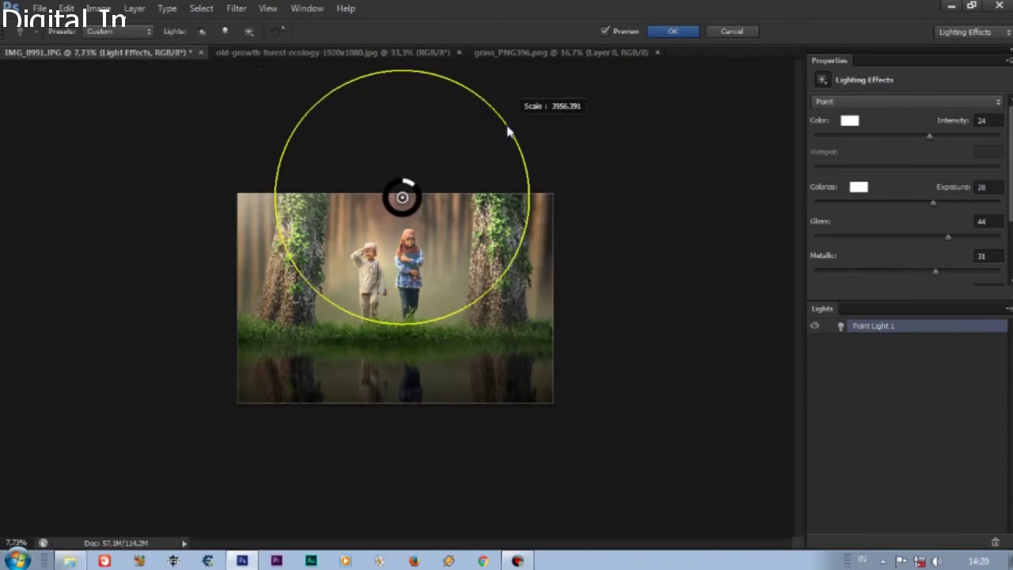
pyautogui.moveTo(391, 198)
pyautogui.mouseDown()
pyautogui.moveTo(339, 180)
pyautogui.moveTo(353, 170)
pyautogui.mouseUp()
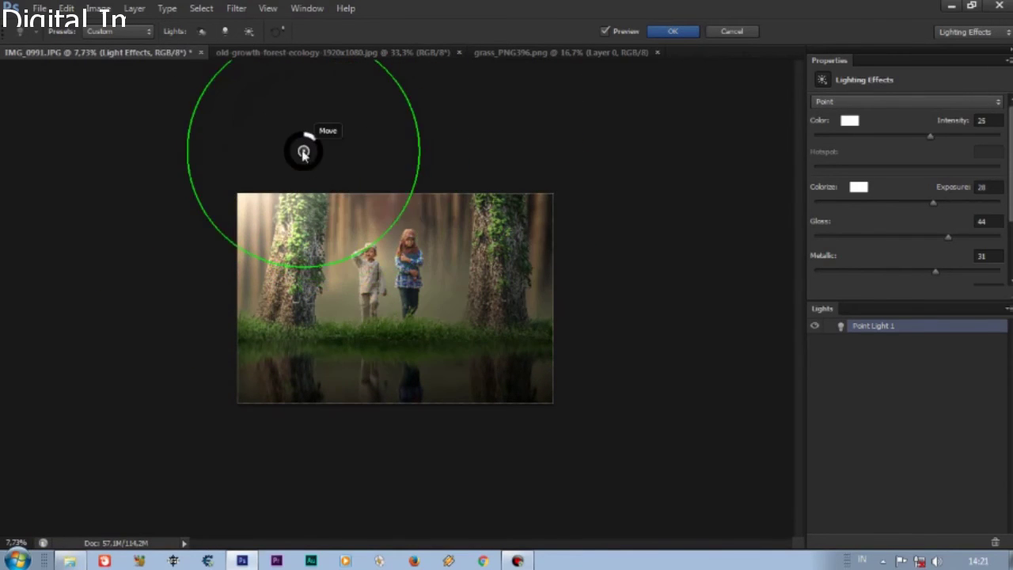
pyautogui.moveTo(425, 165); pyautogui.dragTo(474, 190)
pyautogui.moveTo(309, 174); pyautogui.dragTo(262, 148)
pyautogui.moveTo(430, 181); pyautogui.dragTo(412, 179)
# - Lower the light's Intensity to 21 and settle a smaller light just above the children
pyautogui.moveTo(272, 129)
pyautogui.mouseDown()
pyautogui.moveTo(353, 166)
pyautogui.moveTo(351, 176)
pyautogui.mouseUp()
pyautogui.moveTo(468, 113)
pyautogui.mouseDown()
pyautogui.moveTo(475, 109)
pyautogui.moveTo(459, 125)
pyautogui.mouseUp()
pyautogui.moveTo(352, 177); pyautogui.dragTo(363, 230)
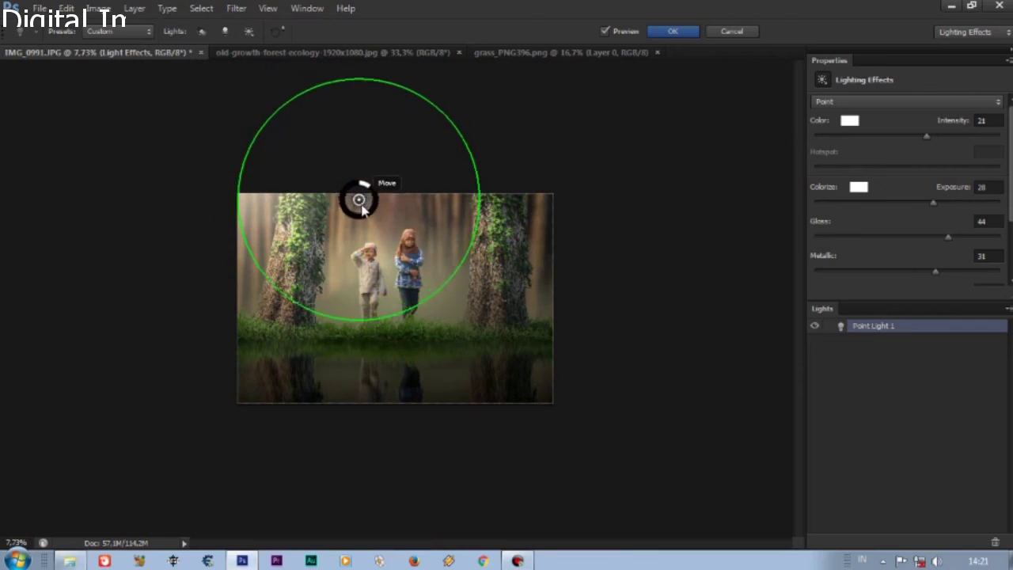
pyautogui.moveTo(465, 155); pyautogui.dragTo(455, 161)
pyautogui.hotkey('ctrl', '0')
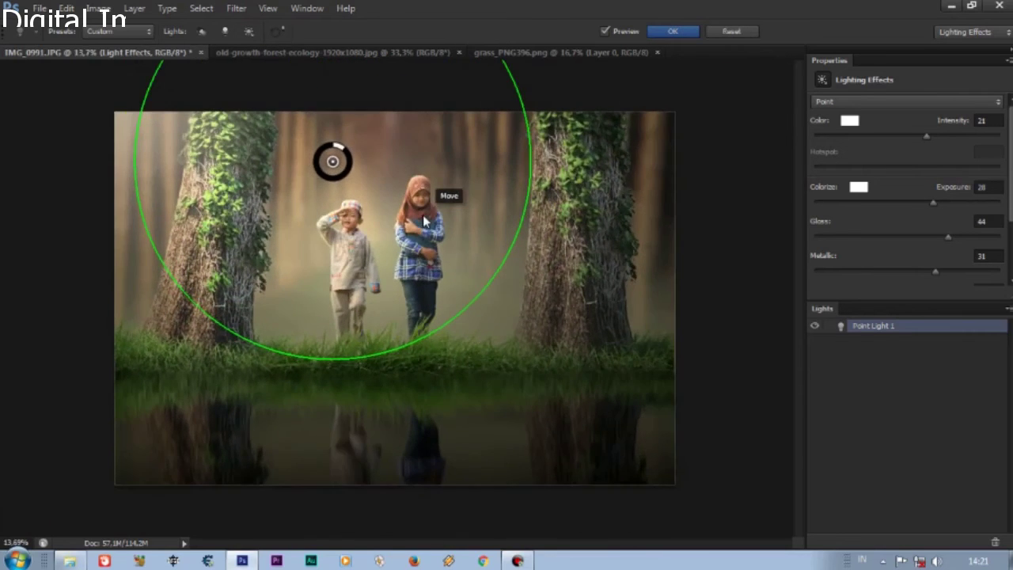
pyautogui.hotkey('ctrl', '0')
pyautogui.moveTo(561, 113); pyautogui.dragTo(521, 115)
pyautogui.moveTo(320, 132); pyautogui.dragTo(289, 125)
pyautogui.hotkey('ctrl', '-')
pyautogui.press('Return')
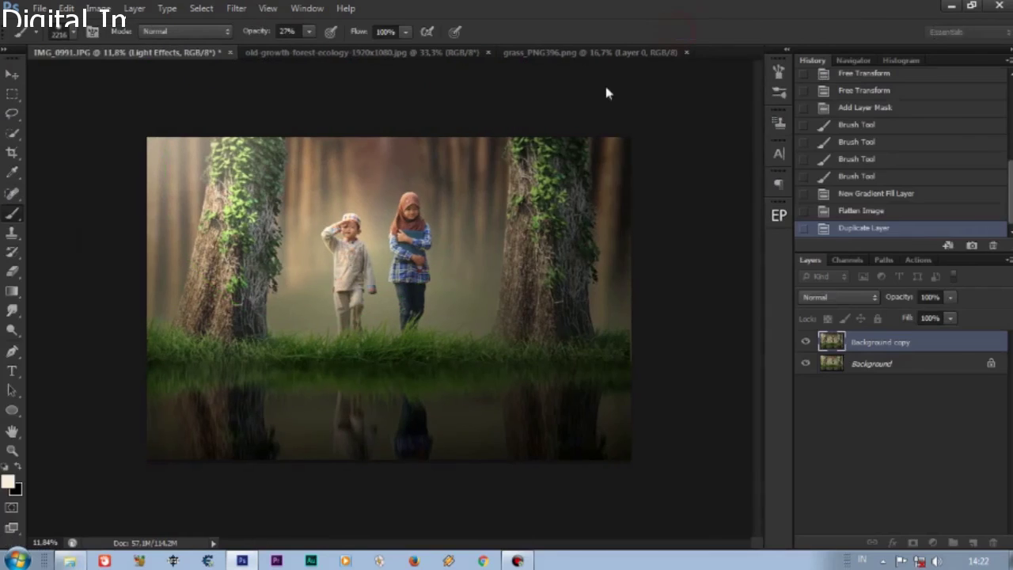
pyautogui.hotkey('ctrl', '+')
pyautogui.hotkey('ctrl', '+')
pyautogui.hotkey('ctrl', '-')
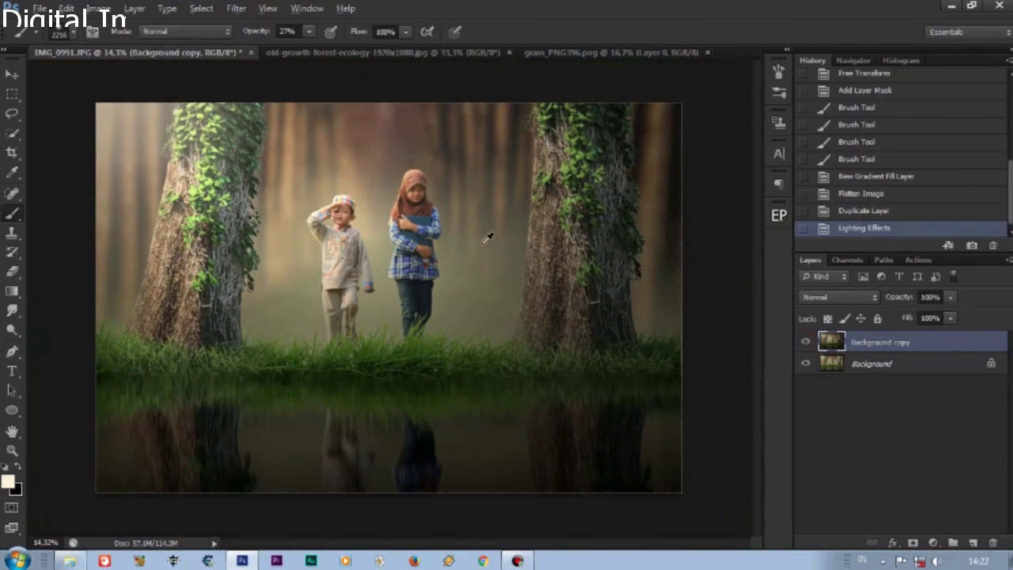
pyautogui.click(951, 318)
pyautogui.moveTo(954, 337); pyautogui.dragTo(928, 339)
pyautogui.hotkey('ctrl', '+')
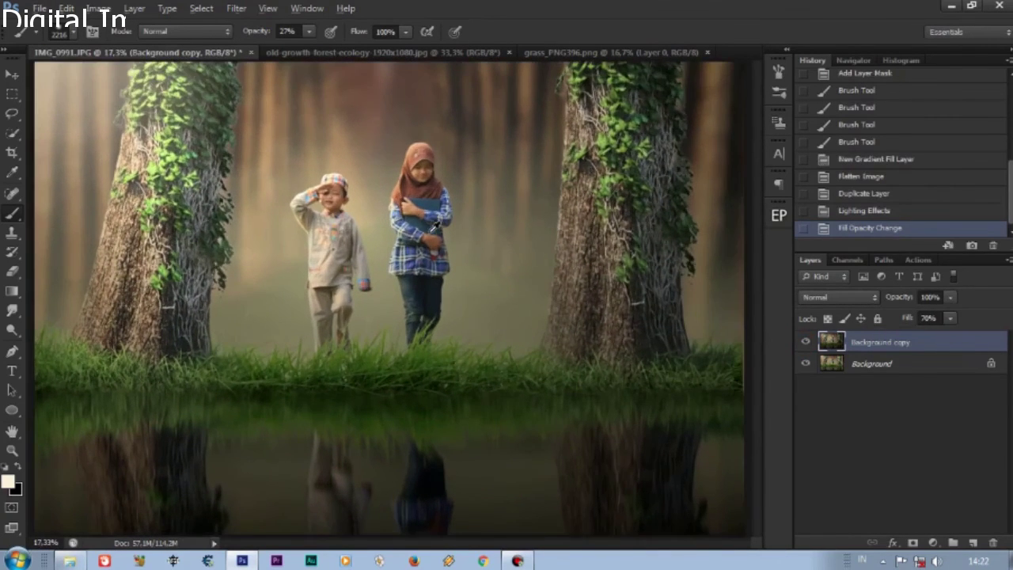
pyautogui.hotkey('ctrl', '-')
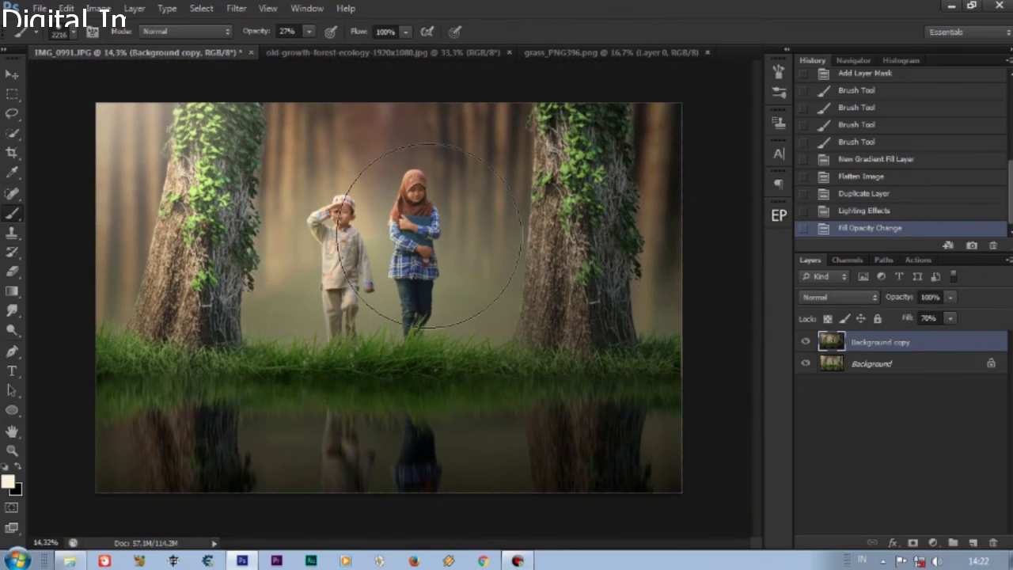
pyautogui.hotkey('ctrl', '+')
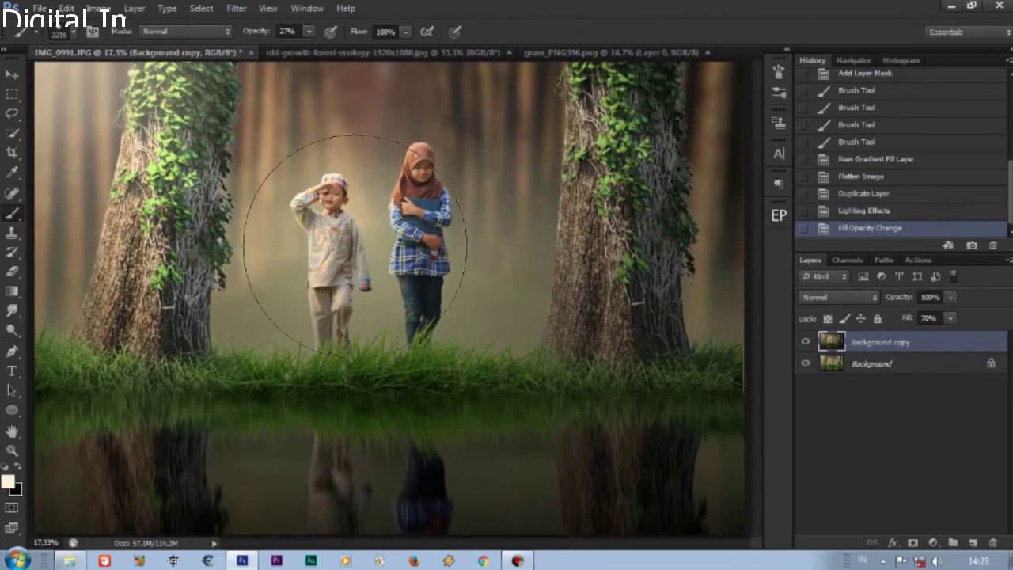
pyautogui.click(12, 93)
pyautogui.hotkey('ctrl', '0')
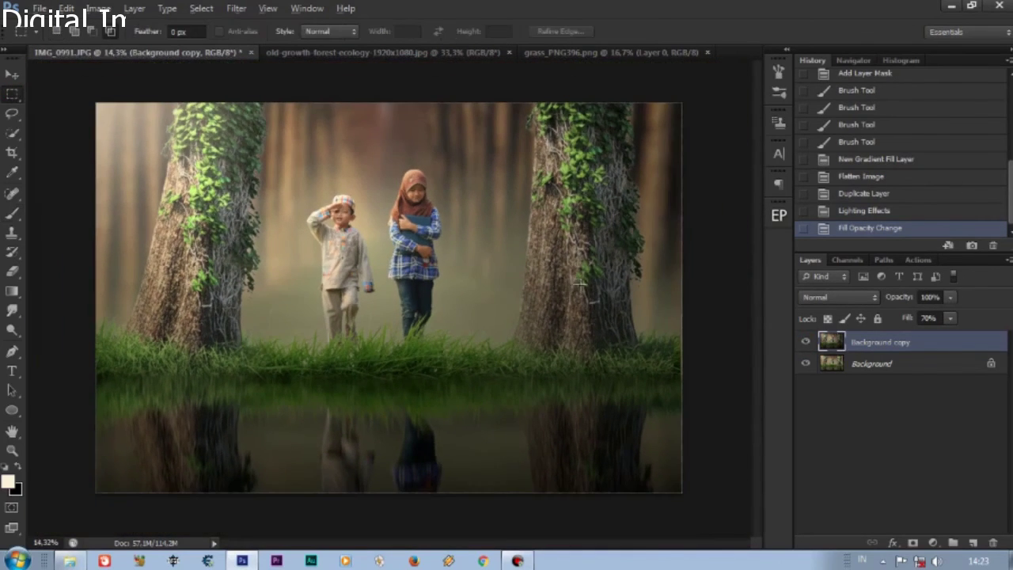
pyautogui.doubleClick(806, 346)
pyautogui.click(933, 543)
pyautogui.click(905, 443)
pyautogui.click(906, 147)
pyautogui.click(884, 210)
pyautogui.press('Down')
pyautogui.press('Down')
pyautogui.press('Down')
pyautogui.press('Down')
pyautogui.press('Down')
pyautogui.press('Down')
pyautogui.press('Down')
pyautogui.press('Down')
pyautogui.press('Down')
pyautogui.press('Down')
pyautogui.press('Down')
pyautogui.press('Down')
pyautogui.press('Down')
pyautogui.press('Down')
pyautogui.press('Down')
pyautogui.press('Down')
pyautogui.click(908, 167)
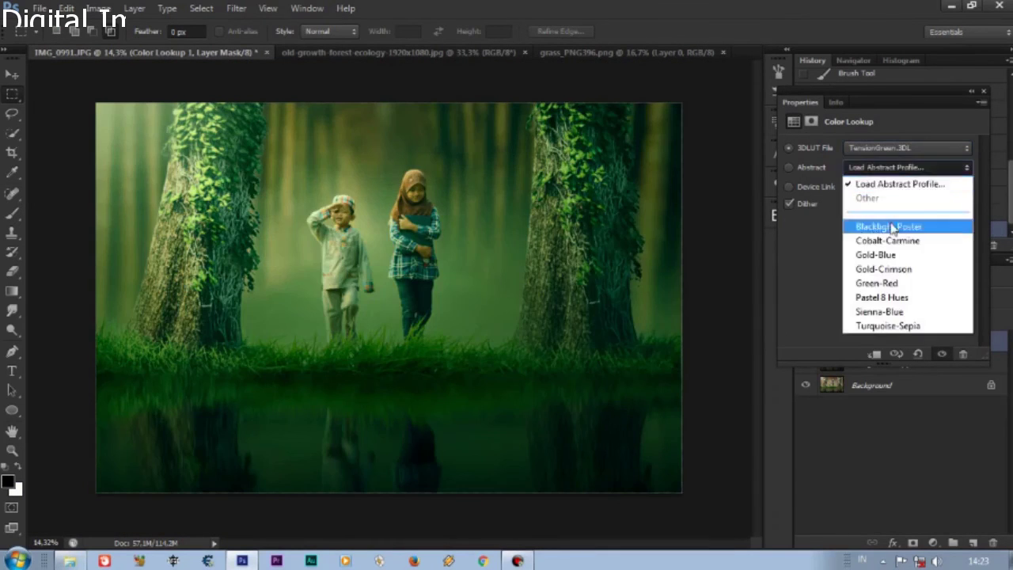
pyautogui.click(892, 224)
pyautogui.press('Down')
pyautogui.press('Down')
pyautogui.press('Down')
pyautogui.click(908, 186)
pyautogui.click(891, 245)
pyautogui.press('Down')
pyautogui.press('Down')
pyautogui.press('Down')
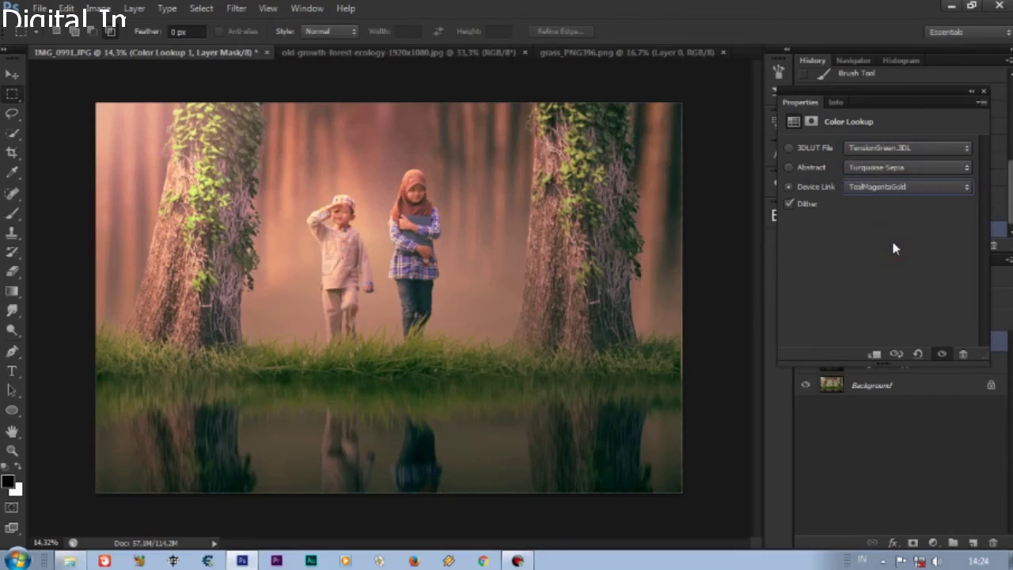
pyautogui.click(983, 92)
pyautogui.click(870, 194)
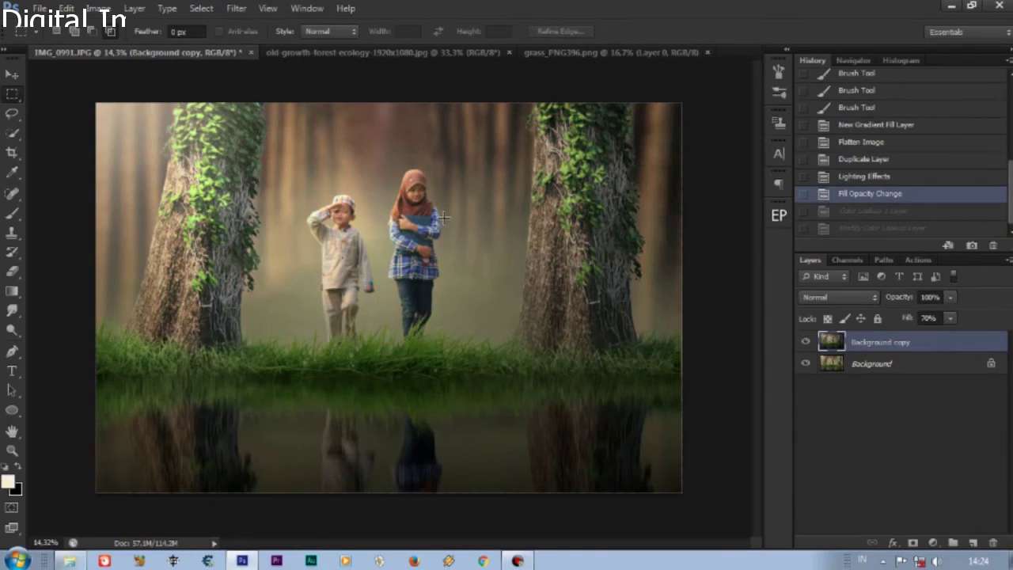
pyautogui.scroll(3, 445, 215)
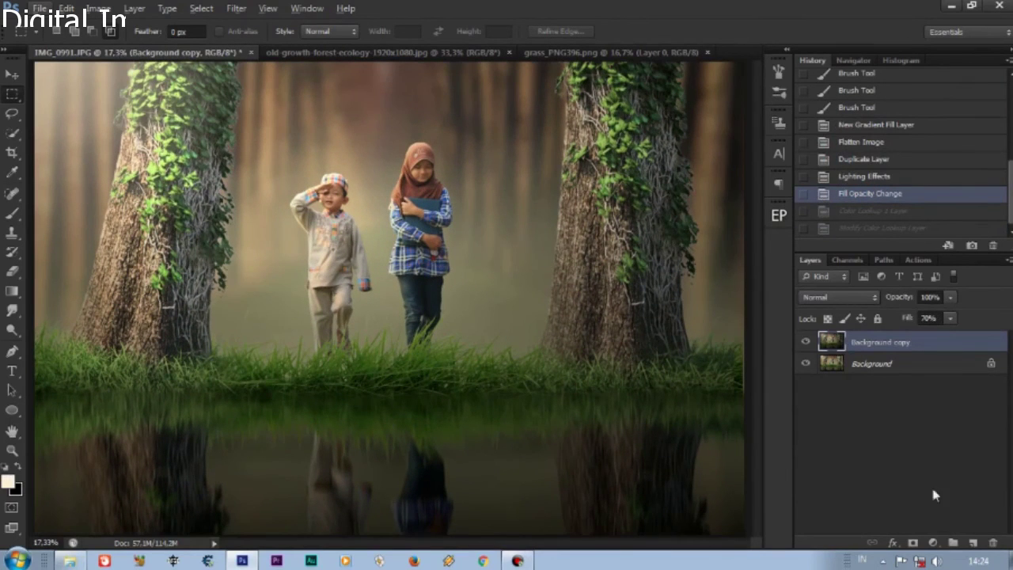
# - Add a Photo Filter adjustment layer, trying Deep Yellow at 48% density
pyautogui.click(934, 543)
pyautogui.click(899, 409)
pyautogui.click(899, 148)
pyautogui.click(855, 249)
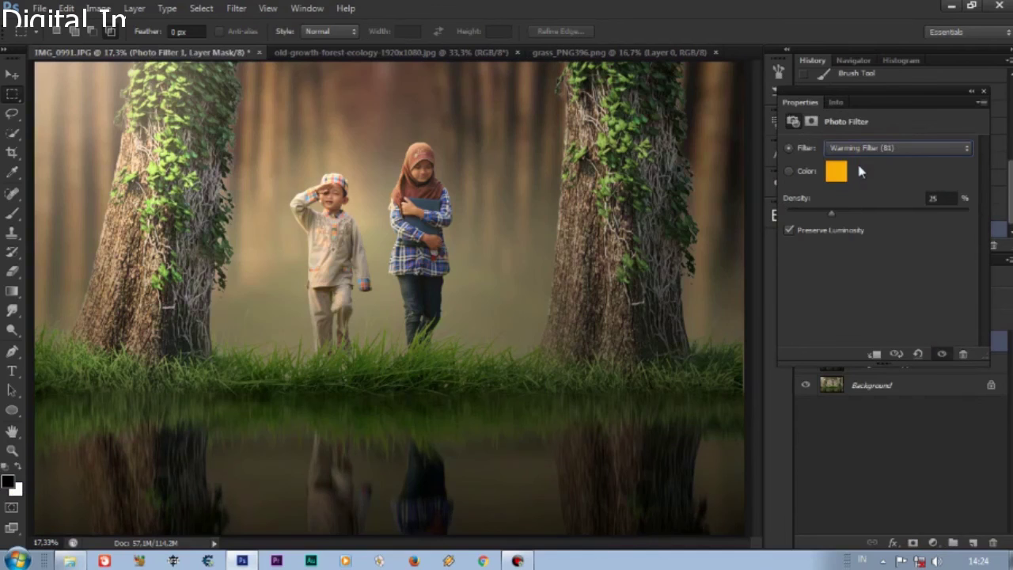
pyautogui.press('Down')
pyautogui.press('Down')
pyautogui.press('Down')
pyautogui.press('Down')
pyautogui.press('Down')
pyautogui.press('Down')
pyautogui.press('Down')
pyautogui.press('Up')
pyautogui.moveTo(832, 213); pyautogui.dragTo(874, 212)
pyautogui.press('Down')
pyautogui.press('Up')
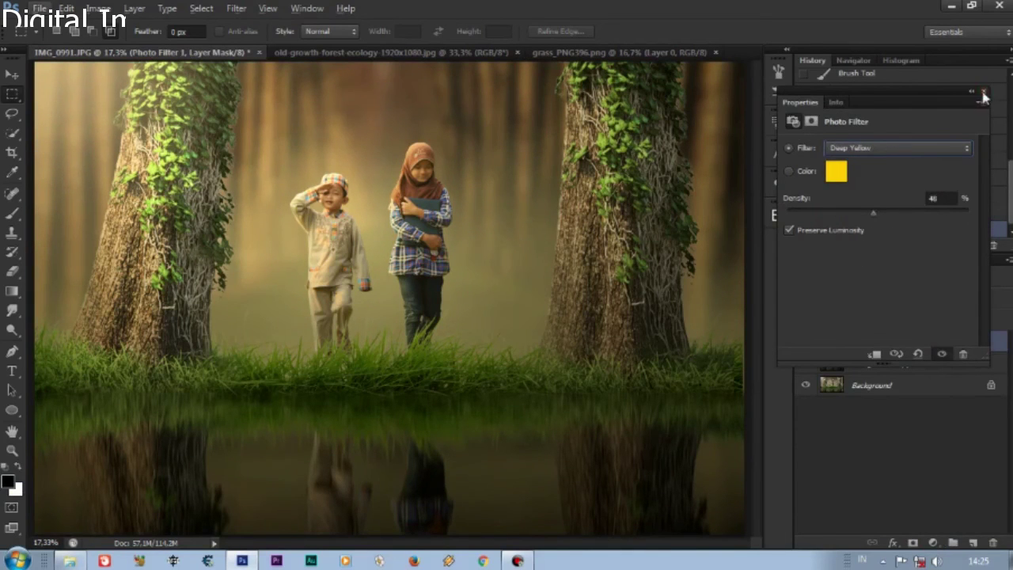
pyautogui.click(984, 93)
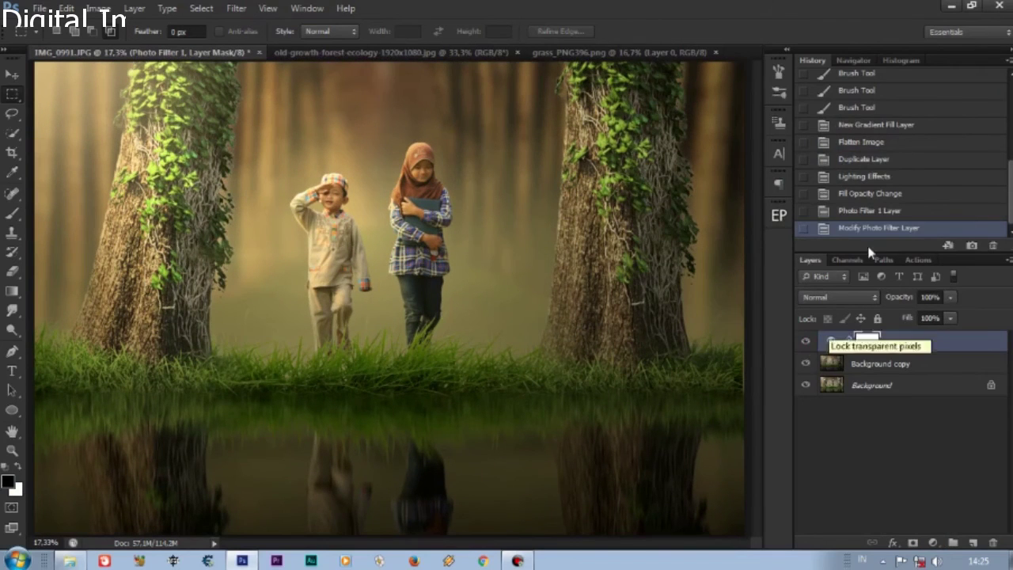
# - Switch Photo Filter 1's filter to Warming Filter (LBA)
pyautogui.doubleClick(832, 340)
pyautogui.click(899, 148)
pyautogui.click(864, 350)
pyautogui.press('Up')
pyautogui.press('Up')
pyautogui.press('Up')
pyautogui.press('Up')
pyautogui.press('Up')
pyautogui.press('Up')
pyautogui.press('Up')
pyautogui.press('Up')
pyautogui.press('Up')
pyautogui.press('Up')
pyautogui.press('Up')
pyautogui.press('Up')
pyautogui.press('Up')
pyautogui.press('Down')
pyautogui.press('Up')
pyautogui.click(984, 91)
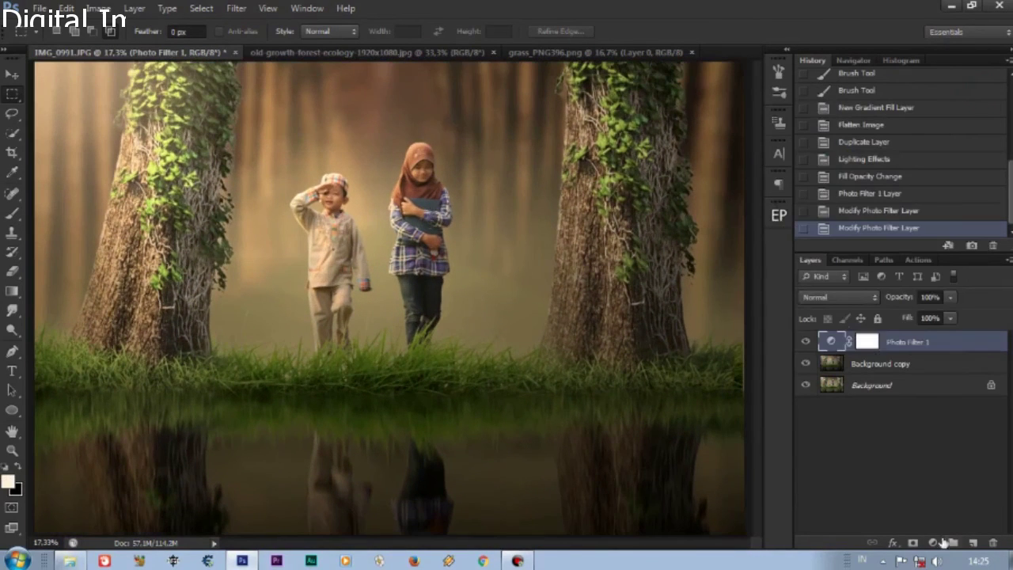
# - Add an Exposure 1 adjustment layer, trying a tiny Offset increase and undoing it
pyautogui.click(933, 543)
pyautogui.click(910, 319)
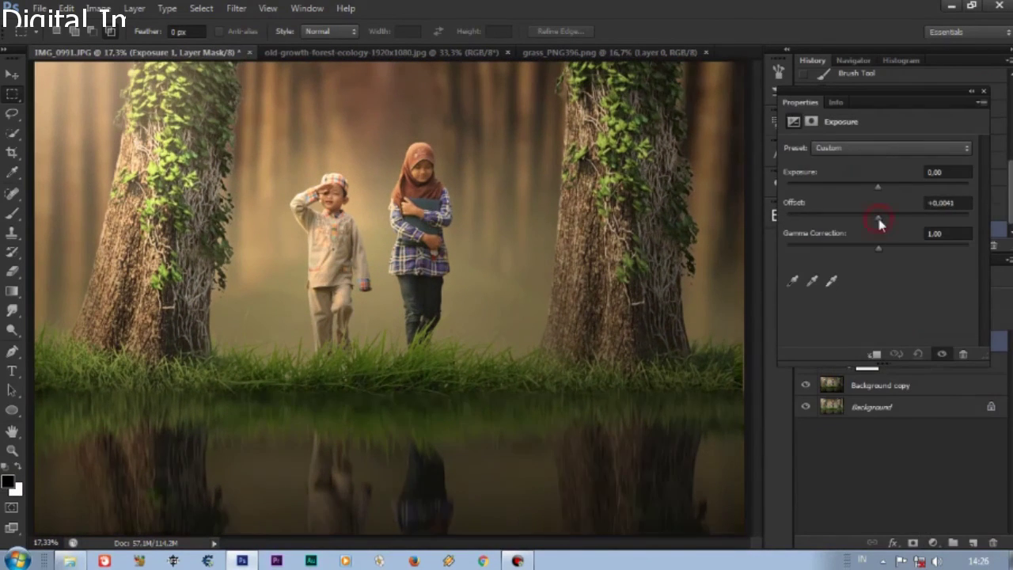
pyautogui.moveTo(879, 224); pyautogui.dragTo(882, 225)
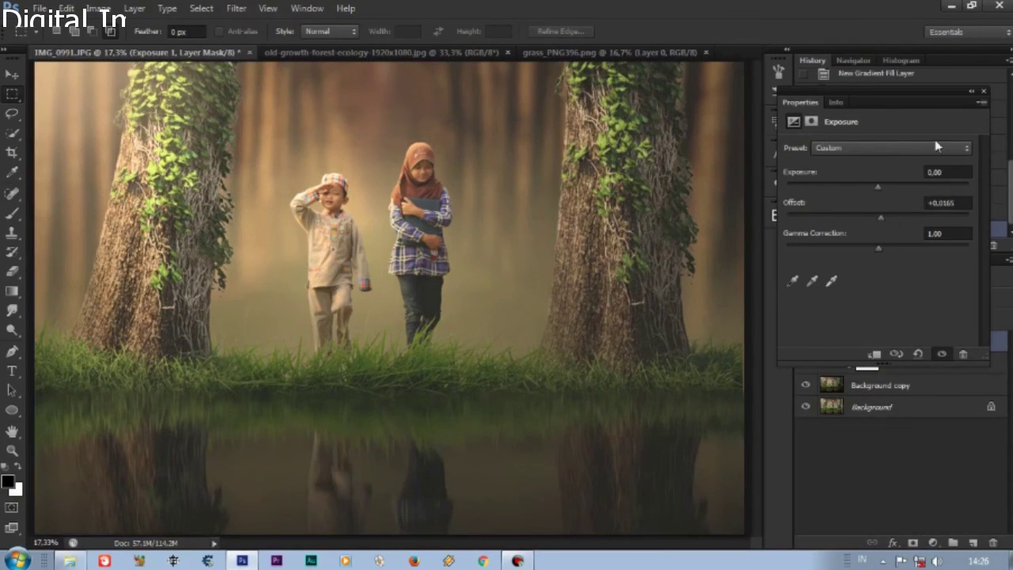
pyautogui.click(985, 91)
pyautogui.scroll(-1, 460, 244)
pyautogui.scroll(1, 460, 244)
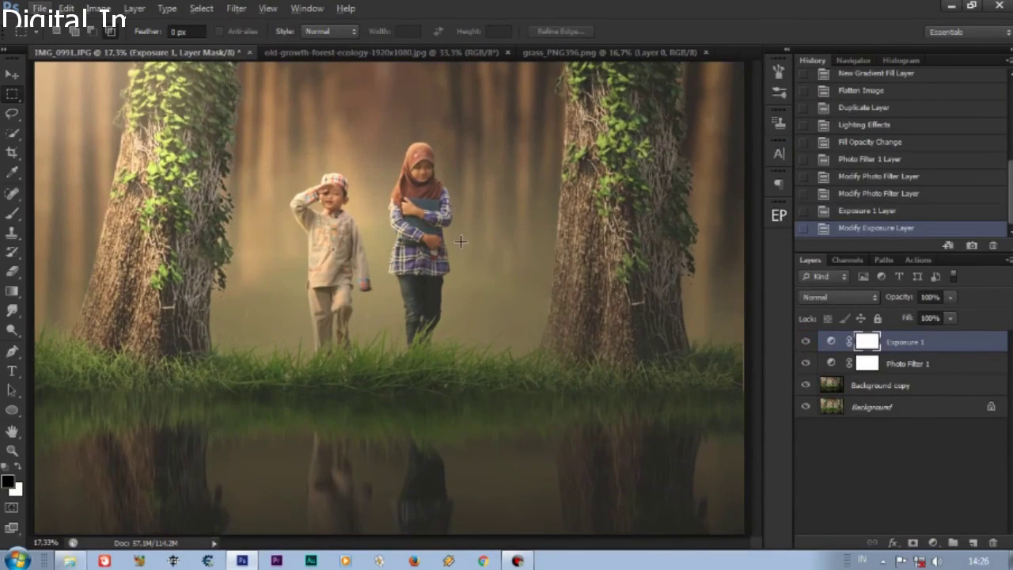
pyautogui.hotkey('ctrl', 'z')
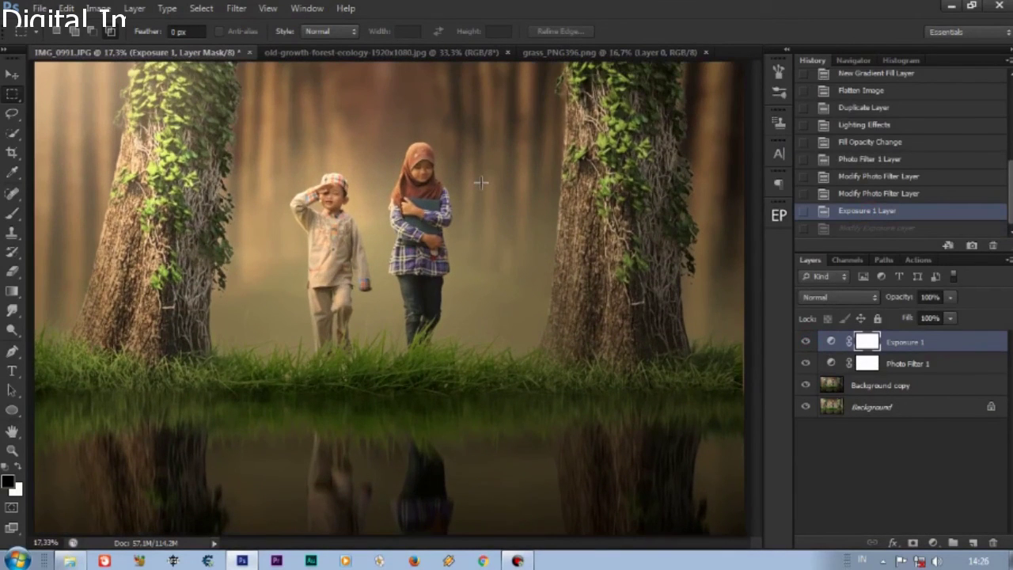
# - Add a Hue/Saturation layer and shift the Greens hue to -18
pyautogui.click(933, 543)
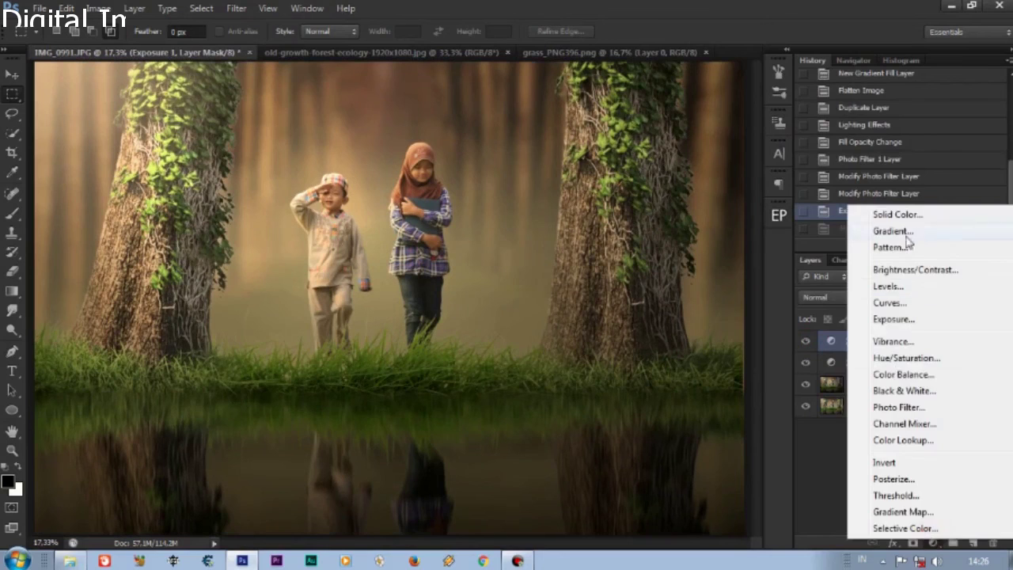
pyautogui.click(910, 358)
pyautogui.click(792, 167)
pyautogui.click(425, 358)
pyautogui.click(887, 167)
pyautogui.click(855, 216)
pyautogui.moveTo(878, 202)
pyautogui.mouseDown()
pyautogui.moveTo(855, 204)
pyautogui.moveTo(934, 204)
pyautogui.moveTo(859, 206)
pyautogui.mouseUp()
# - Push the Yellows and Reds hue toward pink, then flatten the image into Background
pyautogui.click(377, 365)
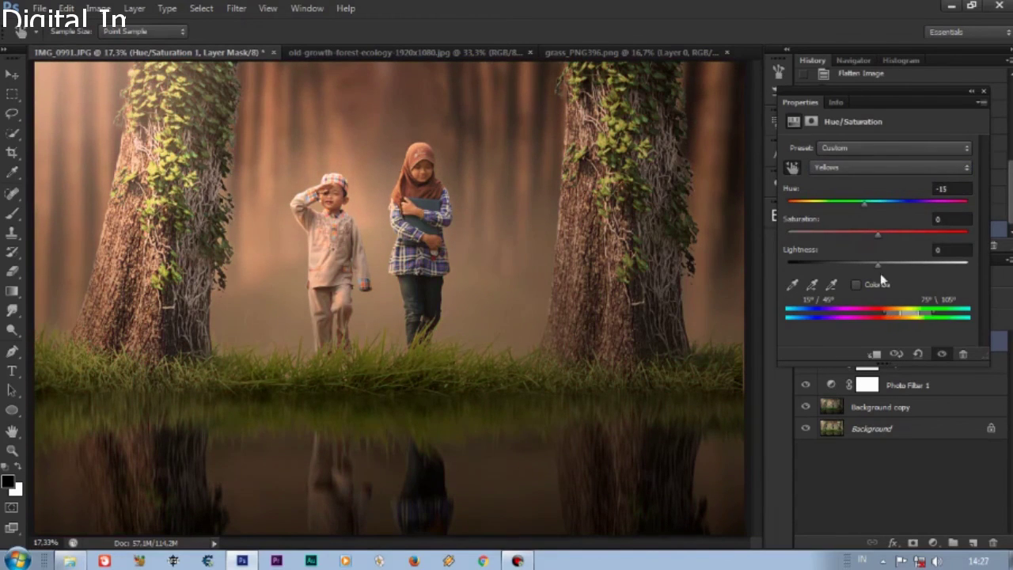
pyautogui.moveTo(877, 264); pyautogui.dragTo(882, 236)
pyautogui.click(428, 139)
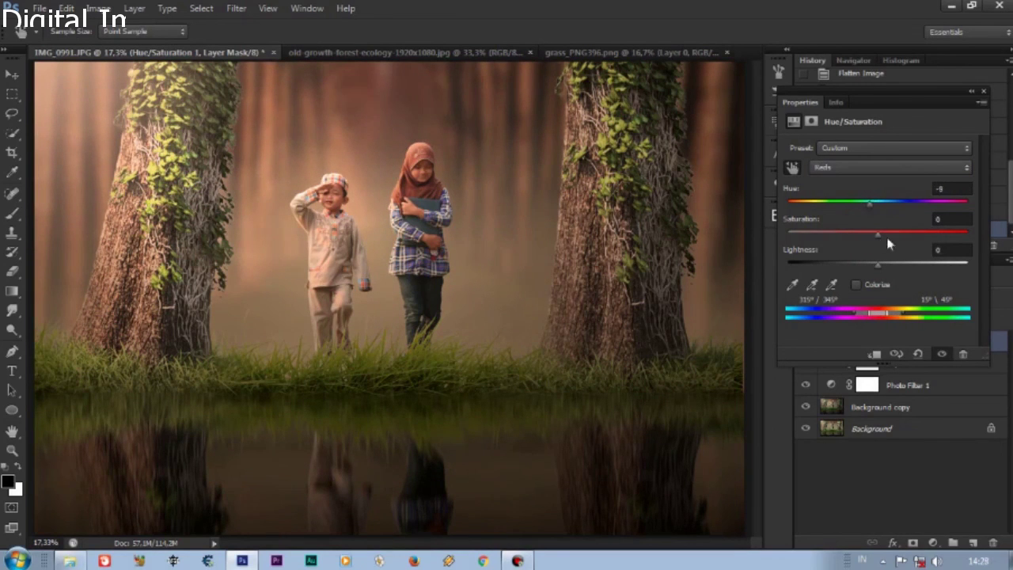
pyautogui.click(806, 341)
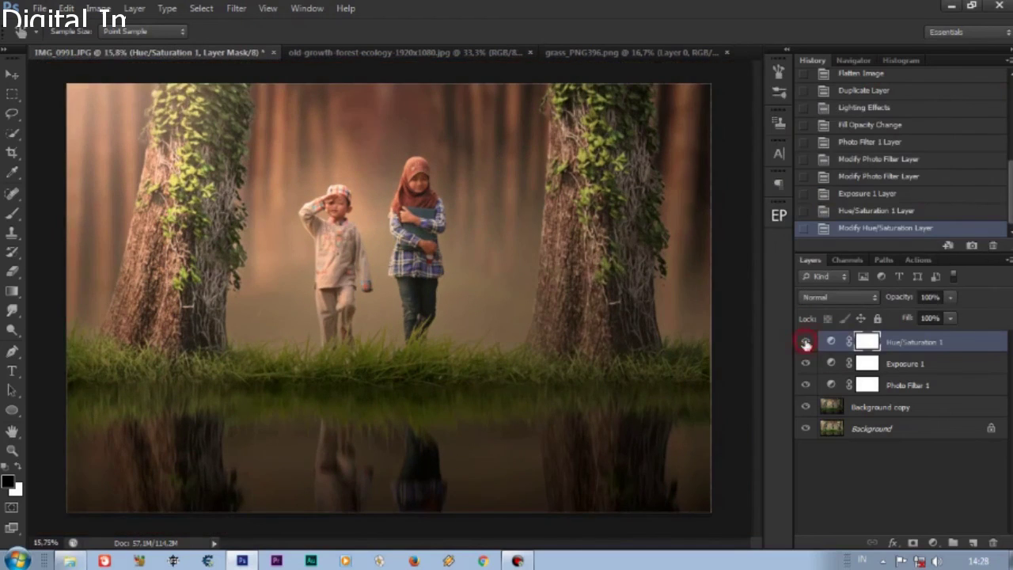
pyautogui.click(806, 341)
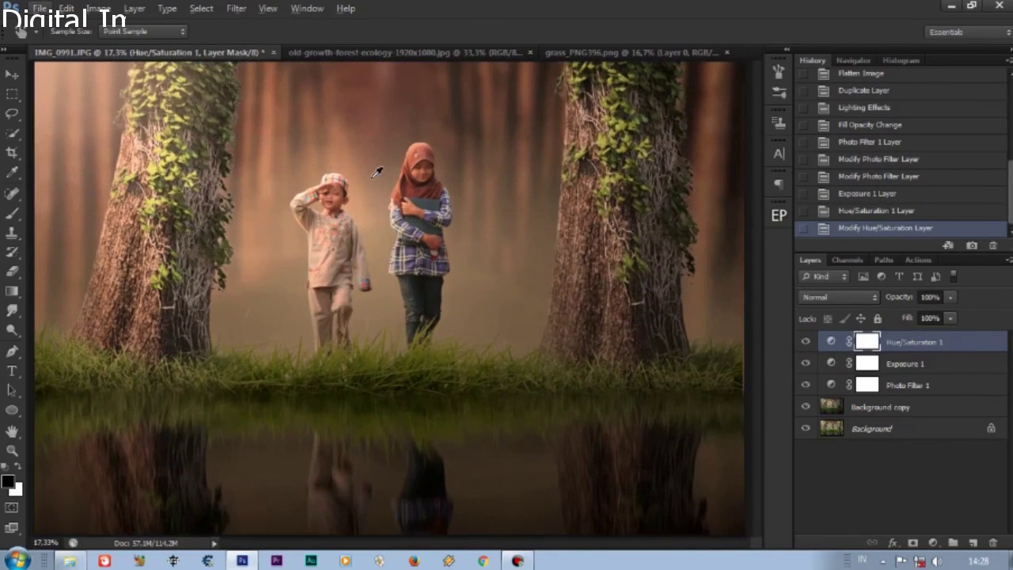
pyautogui.click(1008, 259)
pyautogui.click(859, 410)
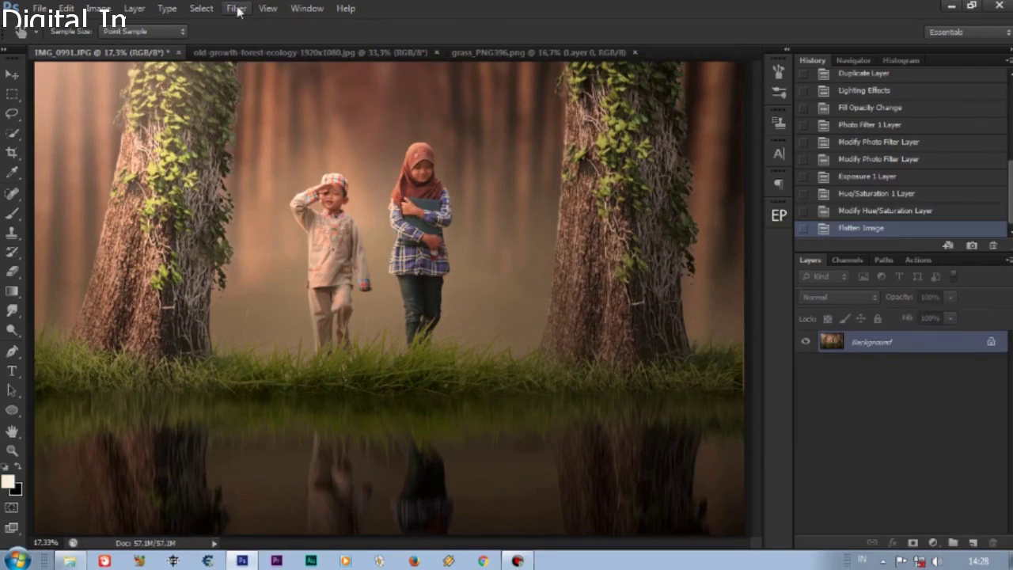
pyautogui.click(236, 8)
pyautogui.click(255, 123)
pyautogui.moveTo(853, 319); pyautogui.dragTo(832, 319)
pyautogui.moveTo(891, 124); pyautogui.dragTo(982, 123)
pyautogui.hotkey('ctrl', '+')
pyautogui.hotkey('ctrl', '+')
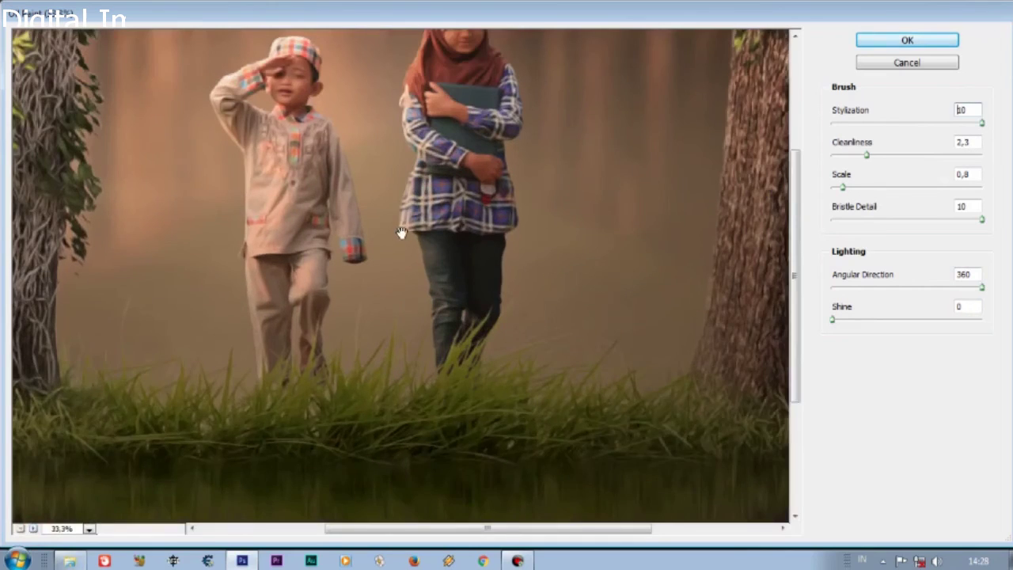
pyautogui.moveTo(402, 233); pyautogui.dragTo(410, 324)
pyautogui.moveTo(843, 187); pyautogui.dragTo(825, 187)
pyautogui.moveTo(866, 154); pyautogui.dragTo(832, 154)
pyautogui.moveTo(982, 123)
pyautogui.mouseDown()
pyautogui.moveTo(842, 123)
pyautogui.moveTo(842, 155)
pyautogui.mouseUp()
pyautogui.click(907, 41)
pyautogui.click(861, 210)
pyautogui.click(853, 227)
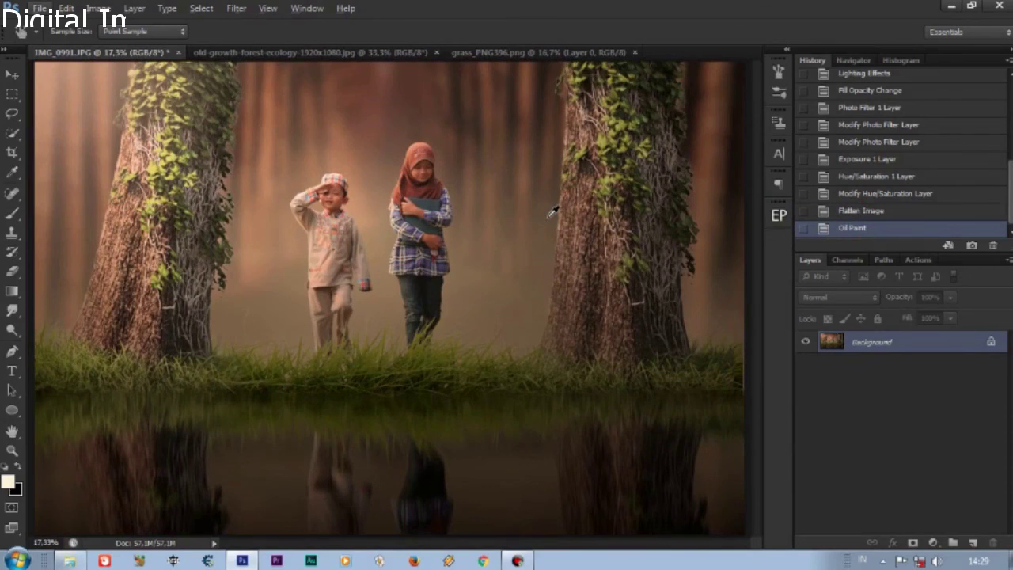
pyautogui.hotkey('ctrl', 'z')
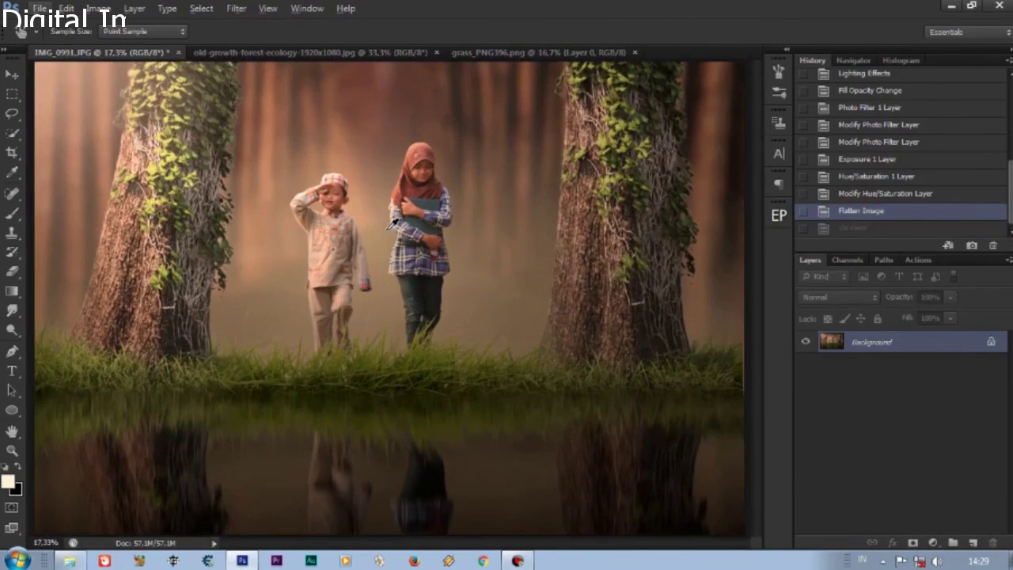
# - Add a radial Gradient Fill layer at scale 41, centred on the girl
pyautogui.click(933, 543)
pyautogui.click(879, 230)
pyautogui.click(820, 114)
pyautogui.click(816, 140)
pyautogui.moveTo(414, 301); pyautogui.dragTo(394, 259)
pyautogui.click(824, 170)
pyautogui.moveTo(850, 190); pyautogui.dragTo(831, 190)
pyautogui.moveTo(384, 253); pyautogui.dragTo(425, 230)
# - Blend the gradient glow layer as Overlay at 45% opacity
pyautogui.press('Return')
pyautogui.click(839, 297)
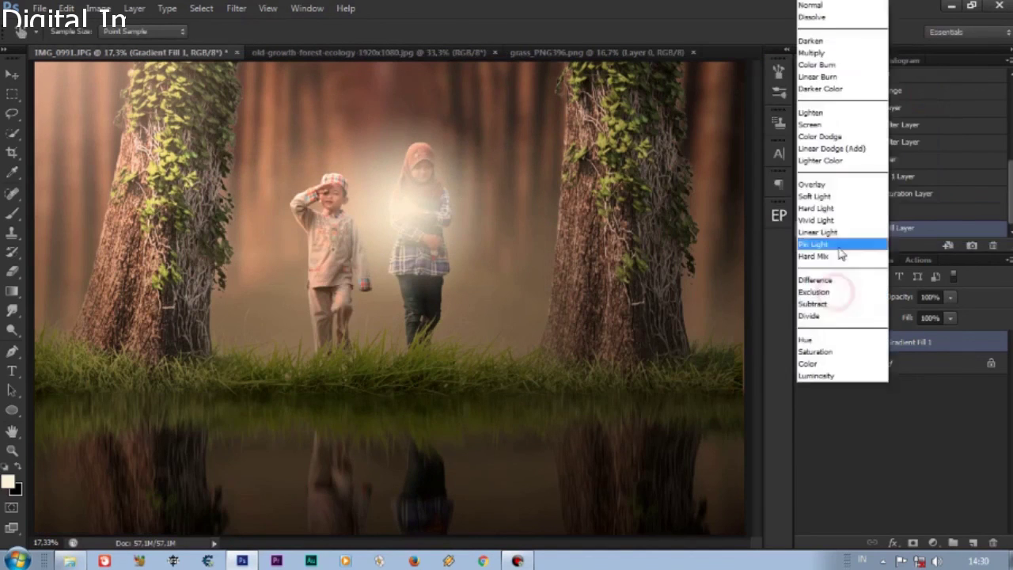
pyautogui.click(816, 205)
pyautogui.moveTo(950, 297)
pyautogui.mouseDown()
pyautogui.moveTo(903, 315)
pyautogui.moveTo(918, 317)
pyautogui.mouseUp()
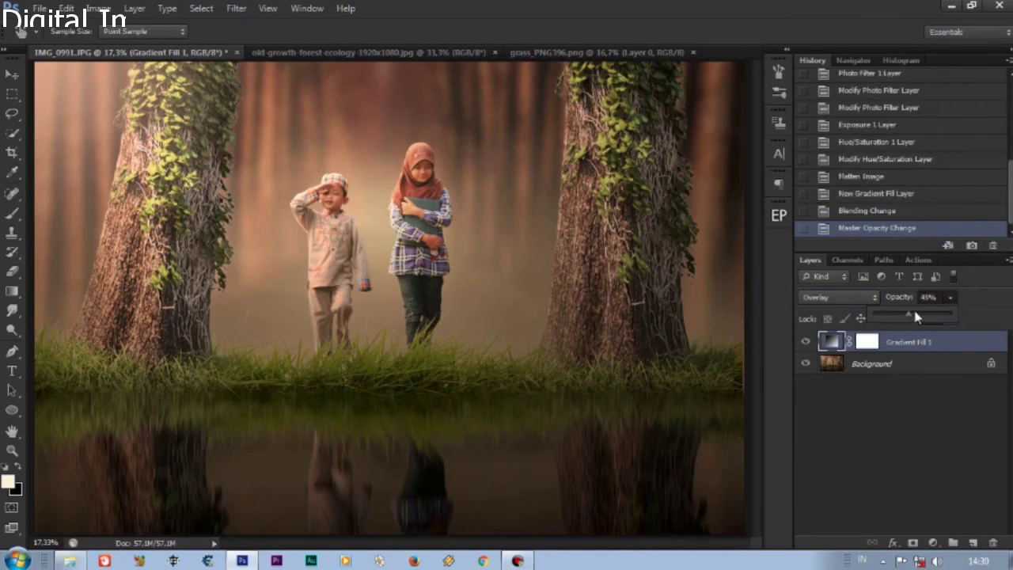
# - Adjust the gradient to angle 98.75, unreversed, with the glow moved up toward the girl's head
pyautogui.doubleClick(830, 342)
pyautogui.click(809, 138)
pyautogui.click(801, 138)
pyautogui.moveTo(420, 209); pyautogui.dragTo(409, 182)
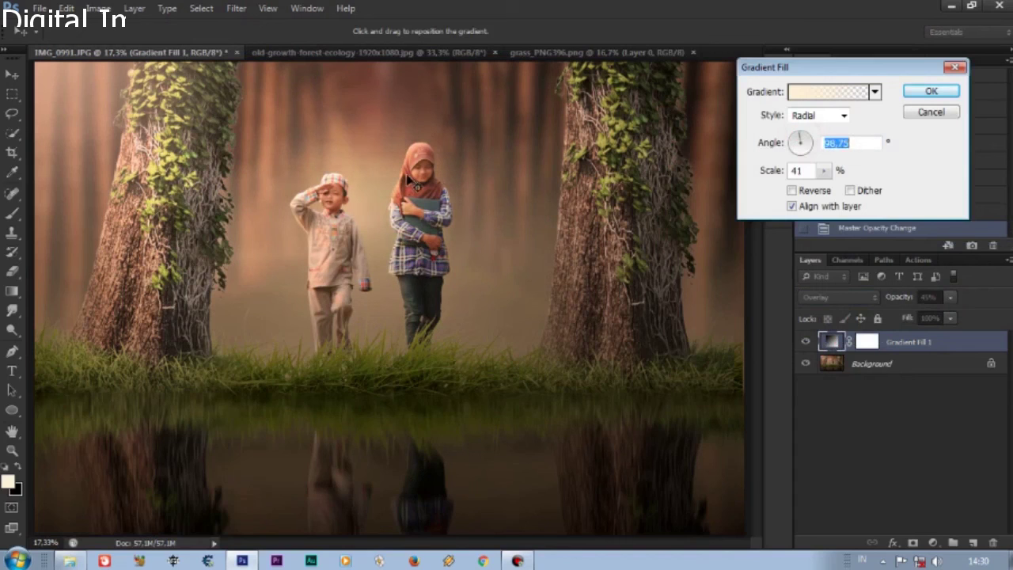
pyautogui.click(792, 190)
pyautogui.click(804, 138)
pyautogui.press('Return')
# - Set the glow layer's fill to 58% and compare the image with and without it
pyautogui.doubleClick(804, 342)
pyautogui.click(804, 342)
pyautogui.doubleClick(950, 339)
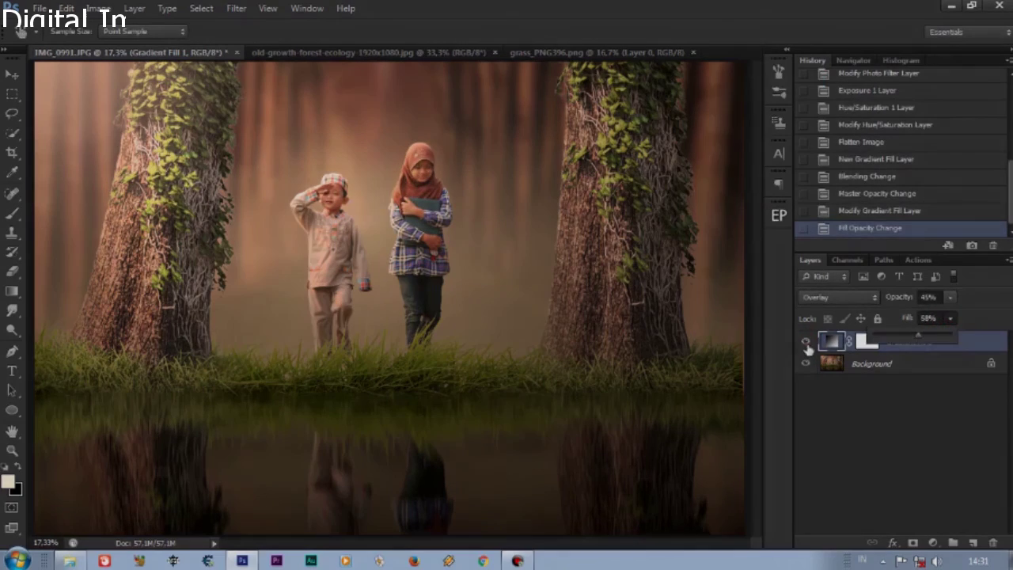